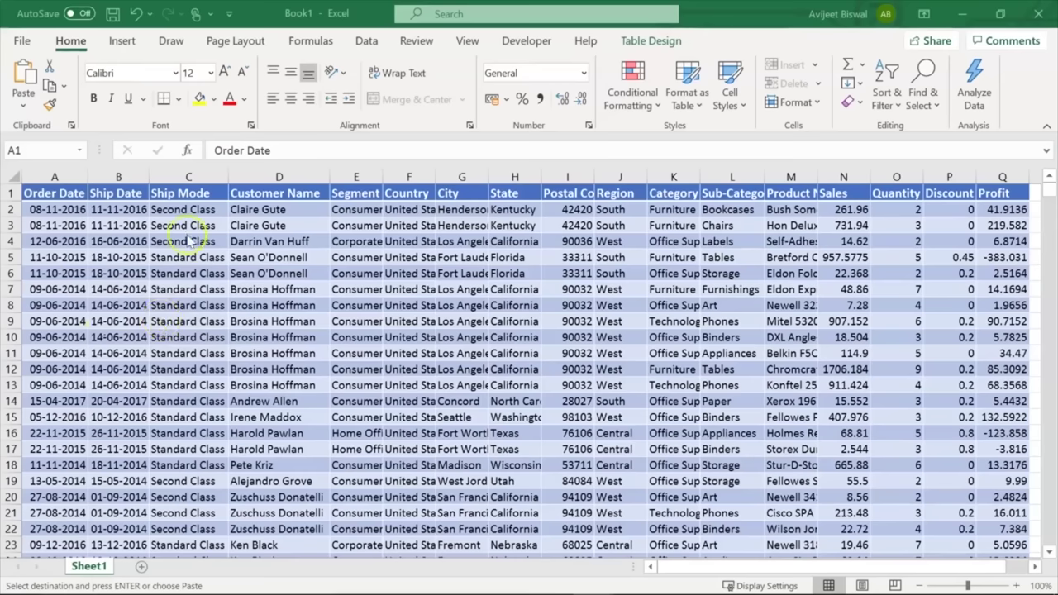
Check the sales table's extent and headers from Order Date across to Postal Code
click(52, 209)
key(ctrl+shift+Down)
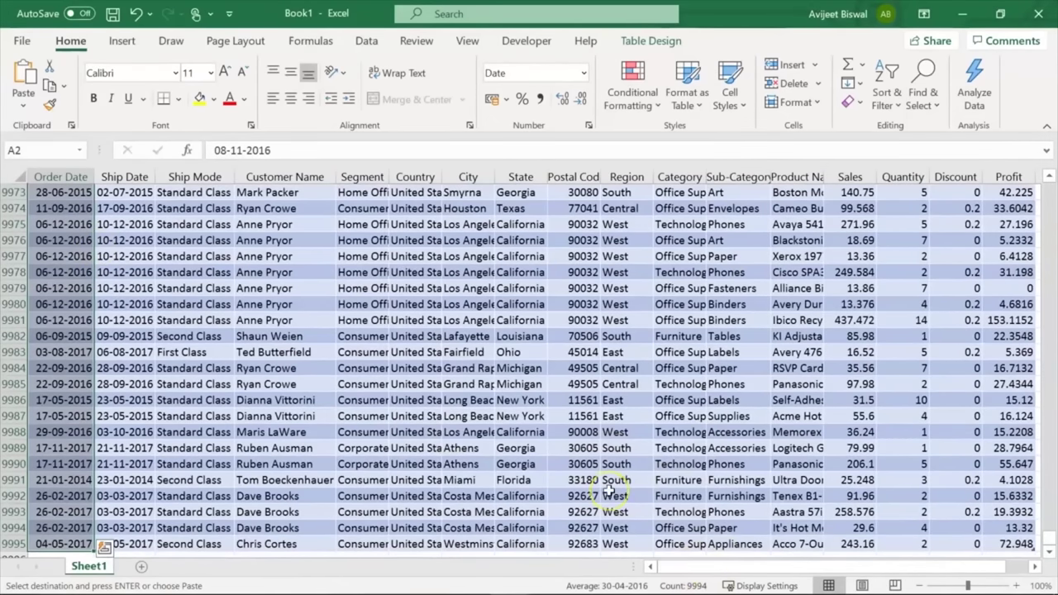
key(ctrl+a)
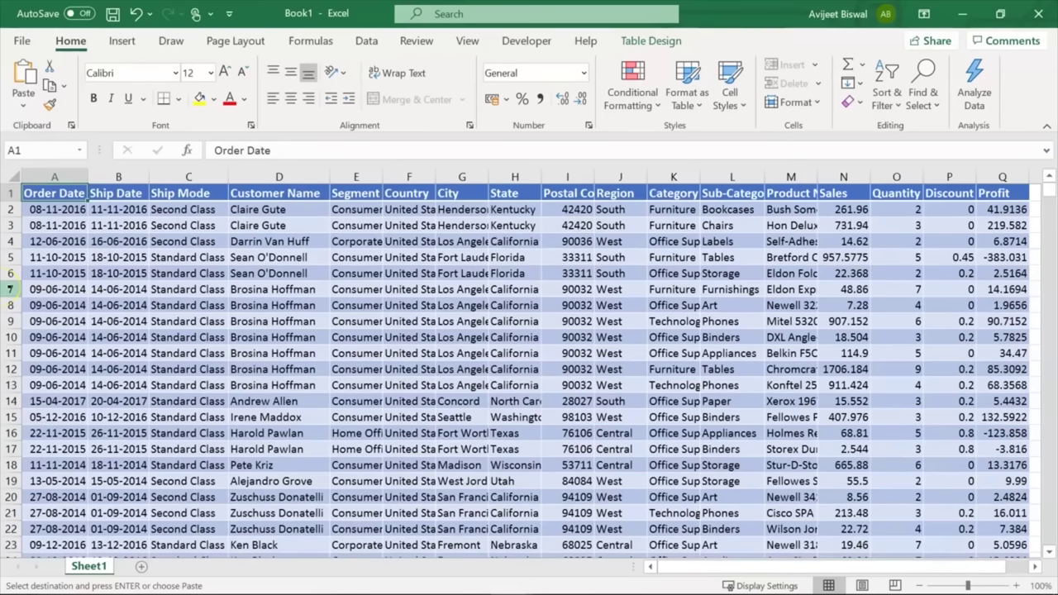
key(ctrl+shift+Right)
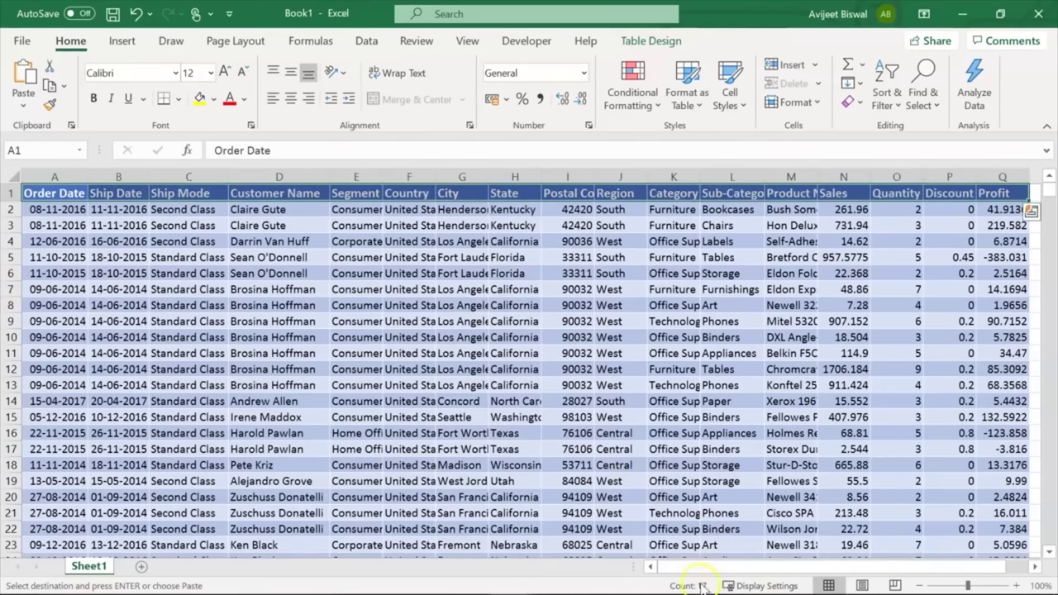
click(66, 176)
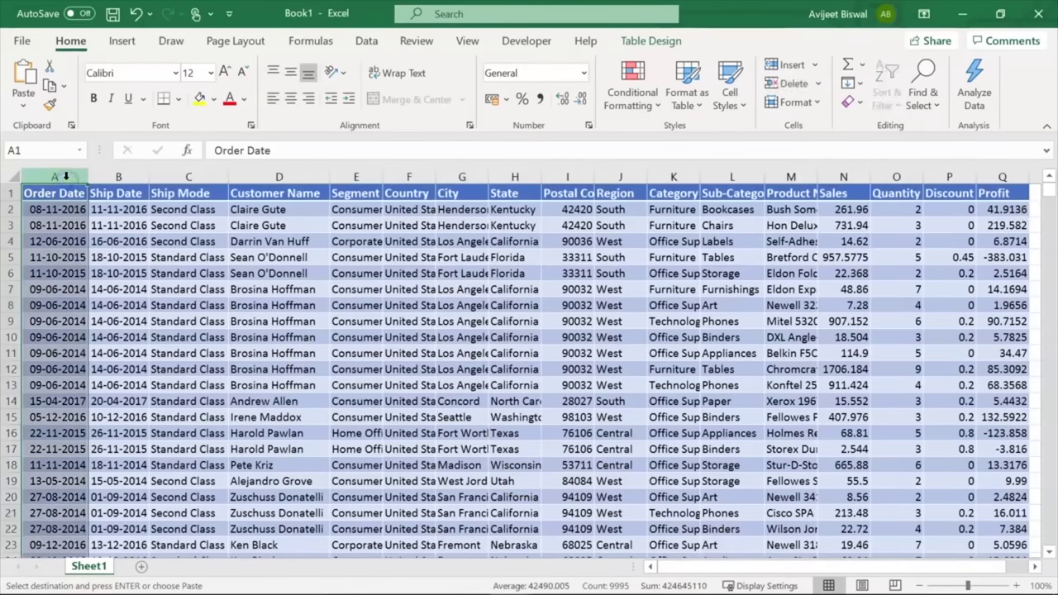
click(54, 193)
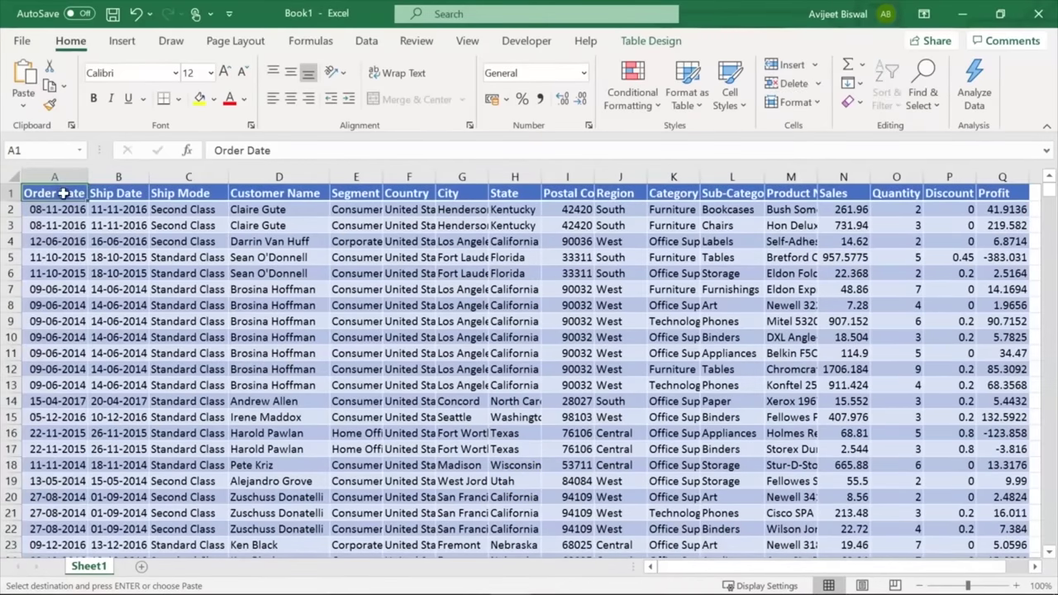
click(112, 191)
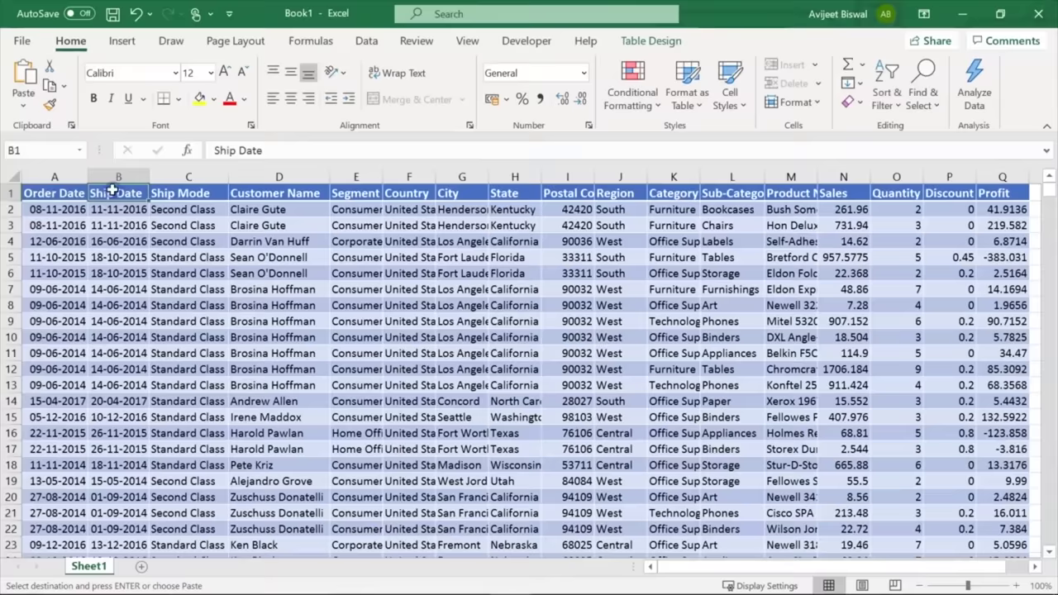
click(192, 193)
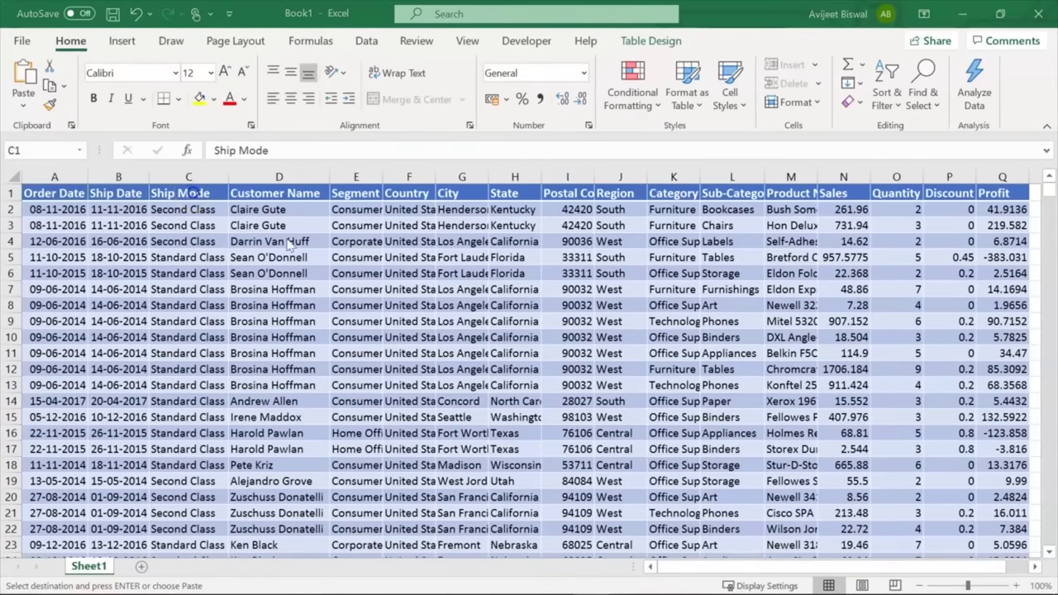
click(267, 193)
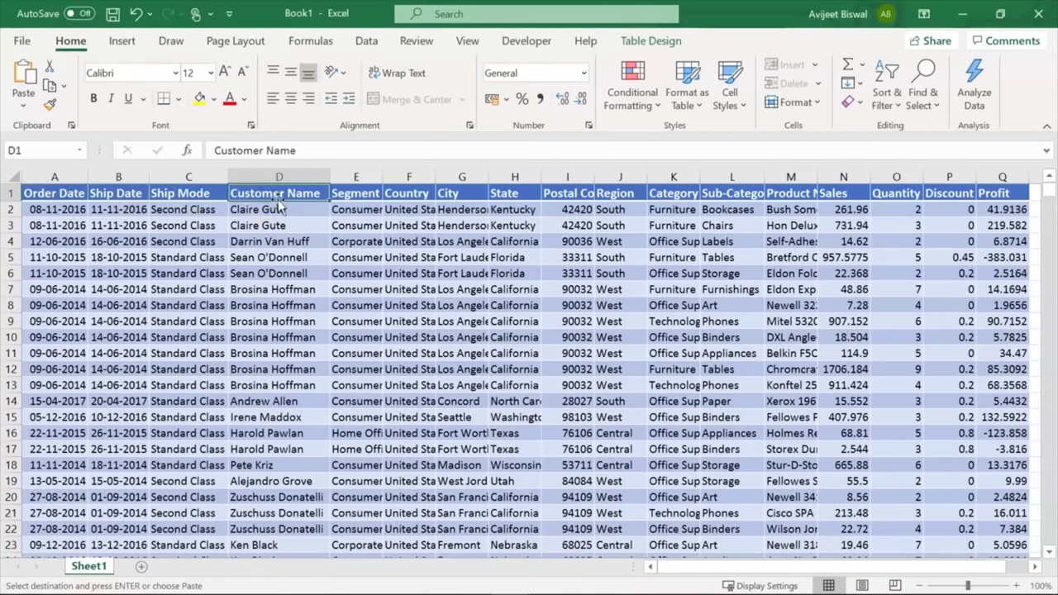
click(349, 192)
click(380, 205)
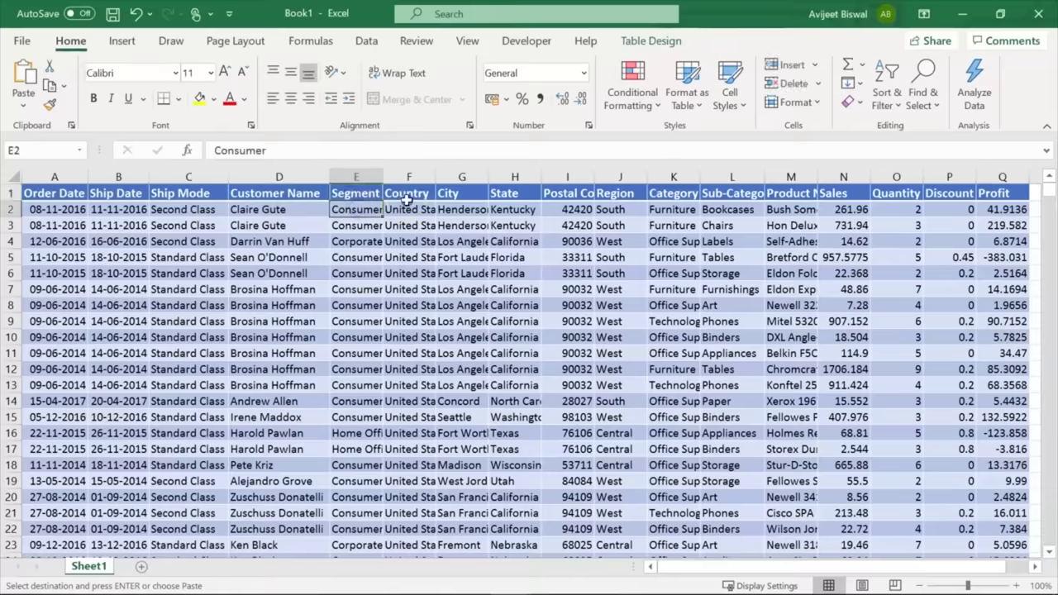
click(415, 195)
click(412, 209)
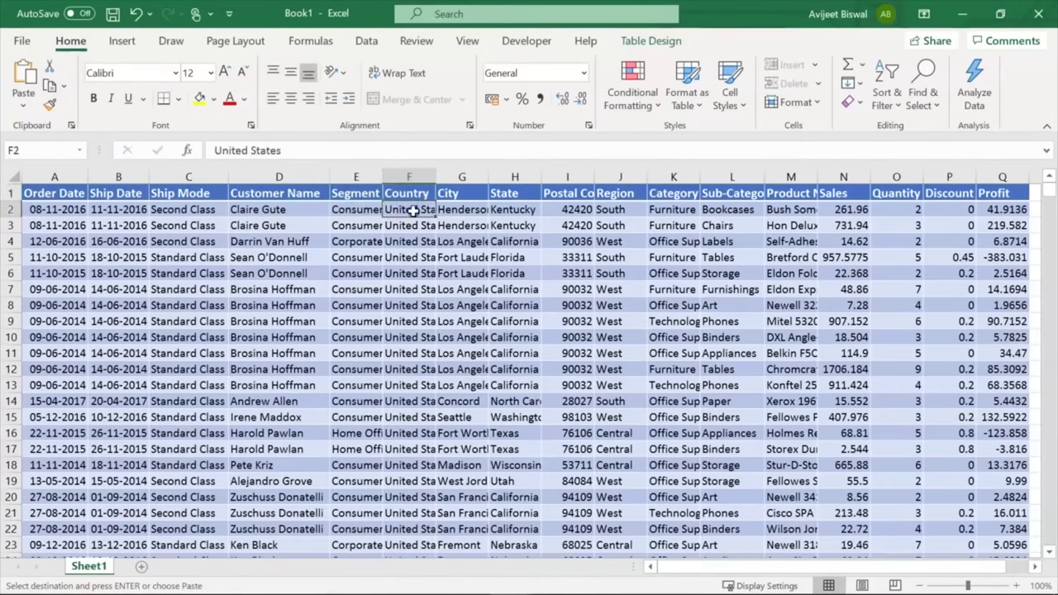
click(450, 194)
click(457, 209)
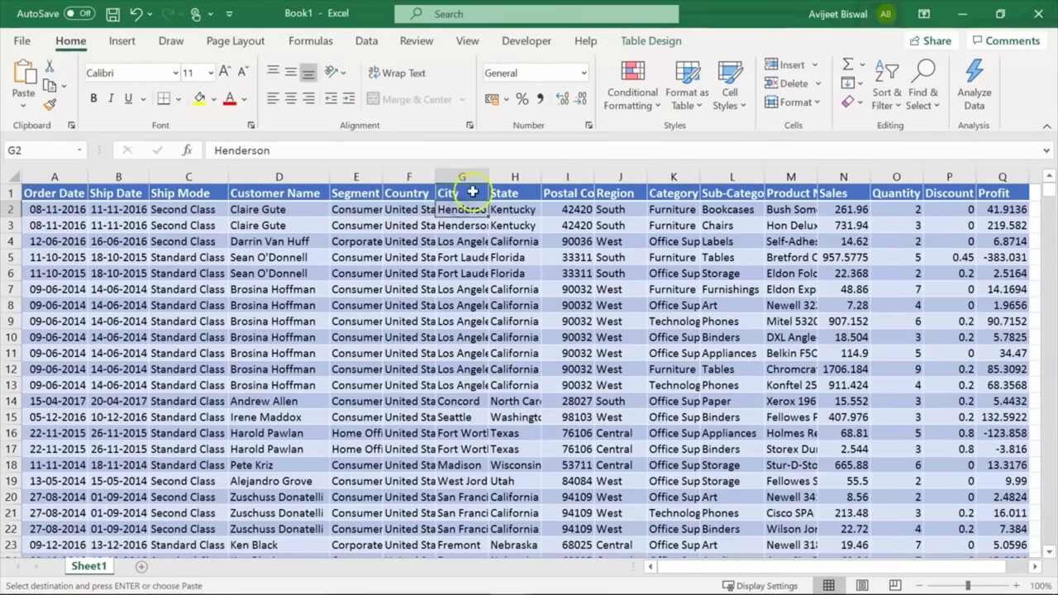
click(466, 192)
click(509, 195)
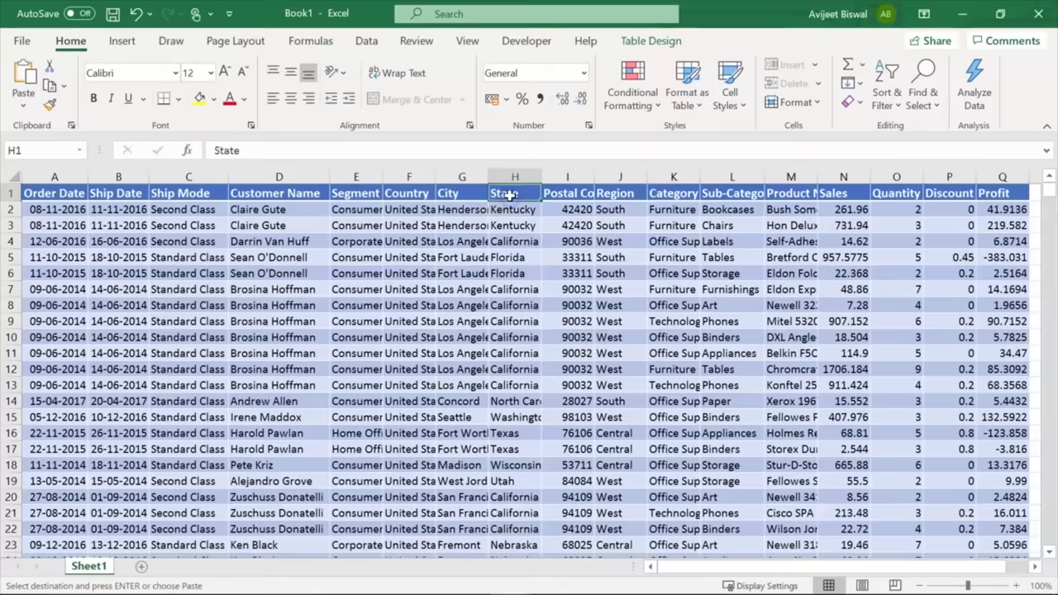
click(568, 197)
Step through the Category, Sub-Category, Product Name, Sales, Quantity and Discount columns
key(Right)
key(Right)
key(Right)
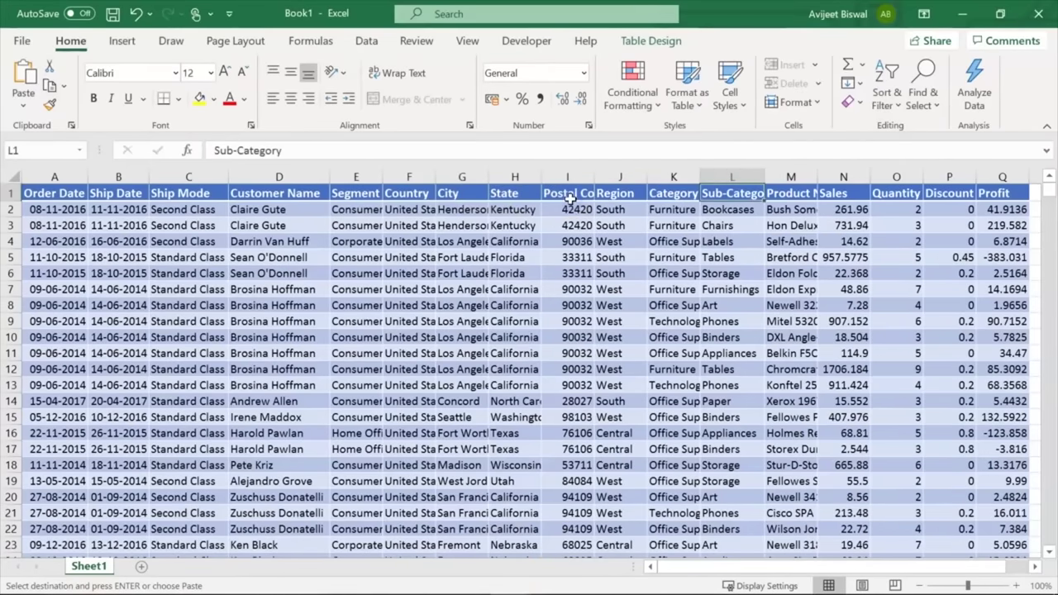
key(Left)
key(Down)
key(Down)
key(Down)
key(Down)
key(Down)
key(Down)
key(Up)
key(Up)
key(Up)
key(Up)
key(Up)
key(Right)
key(Up)
key(Down)
key(Down)
key(Up)
key(Right)
key(Up)
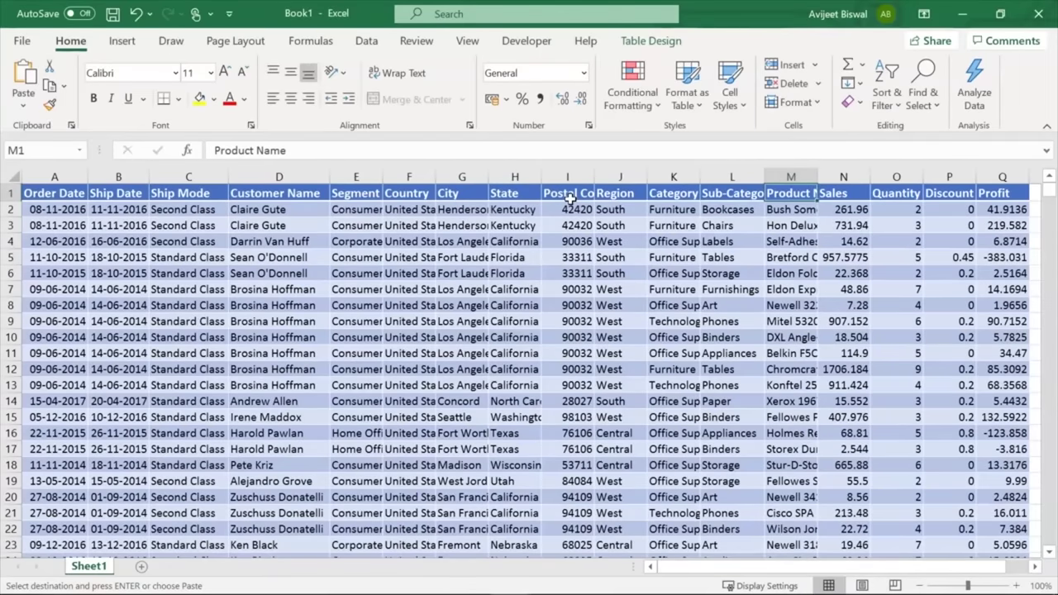
key(Down)
key(Down)
key(Up)
key(Up)
key(Right)
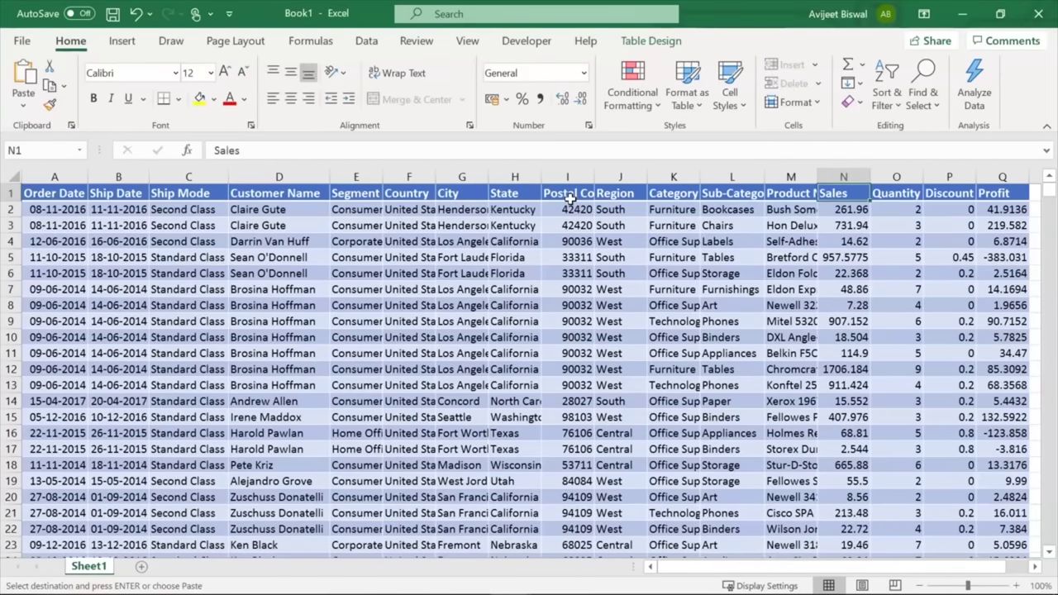
key(Down)
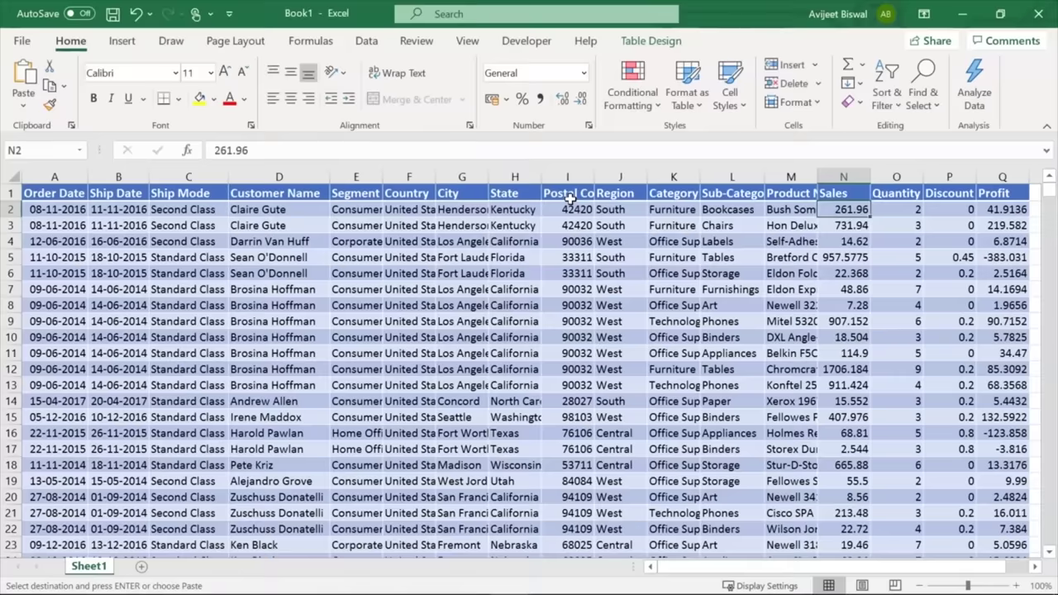
key(Up)
key(Right)
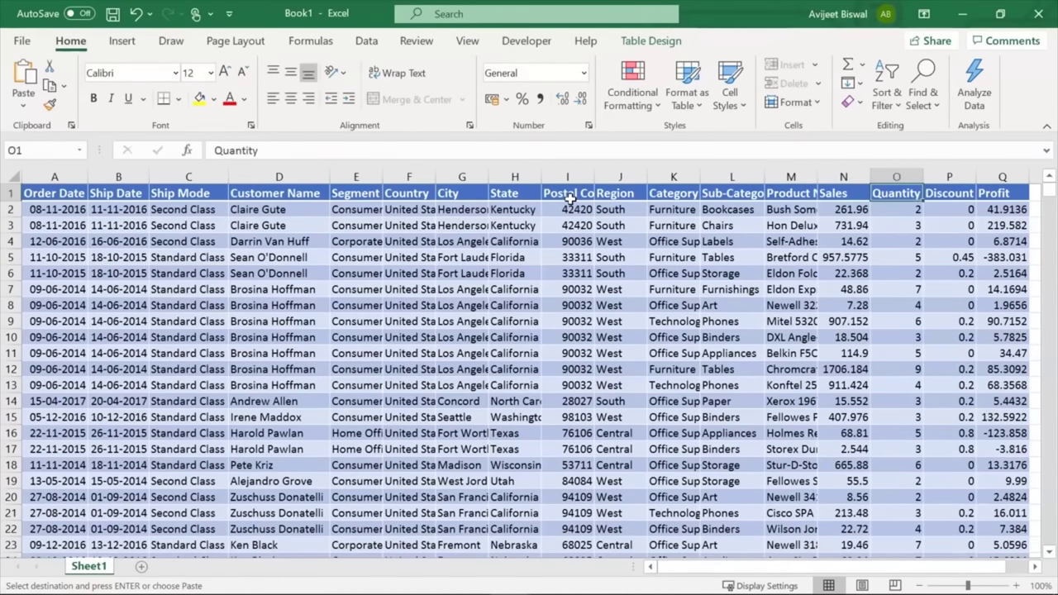
key(Right)
key(Right)
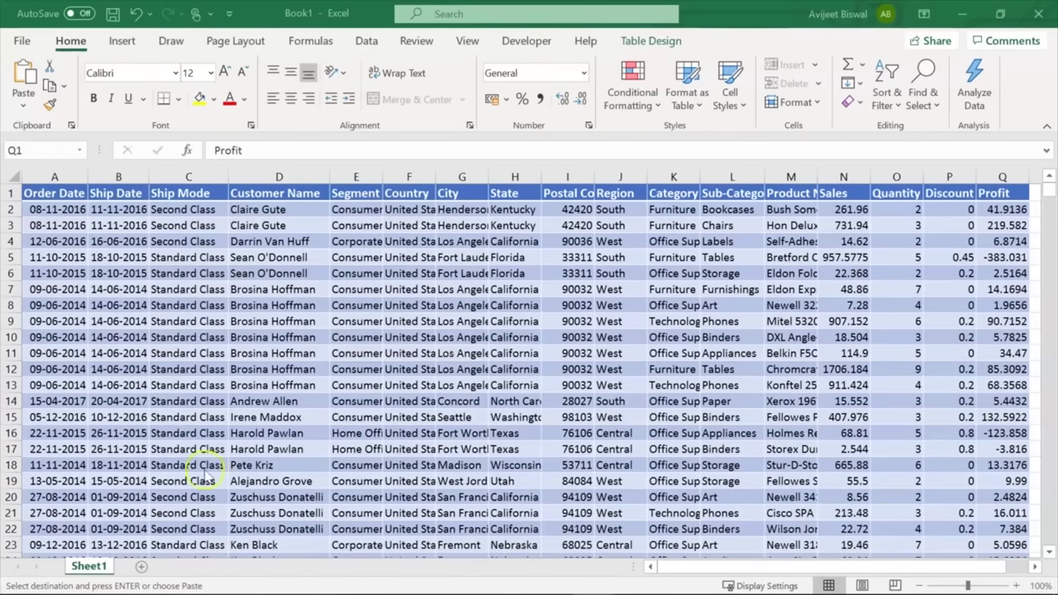
Insert a PivotTable from the SalesData table on a new worksheet
click(282, 289)
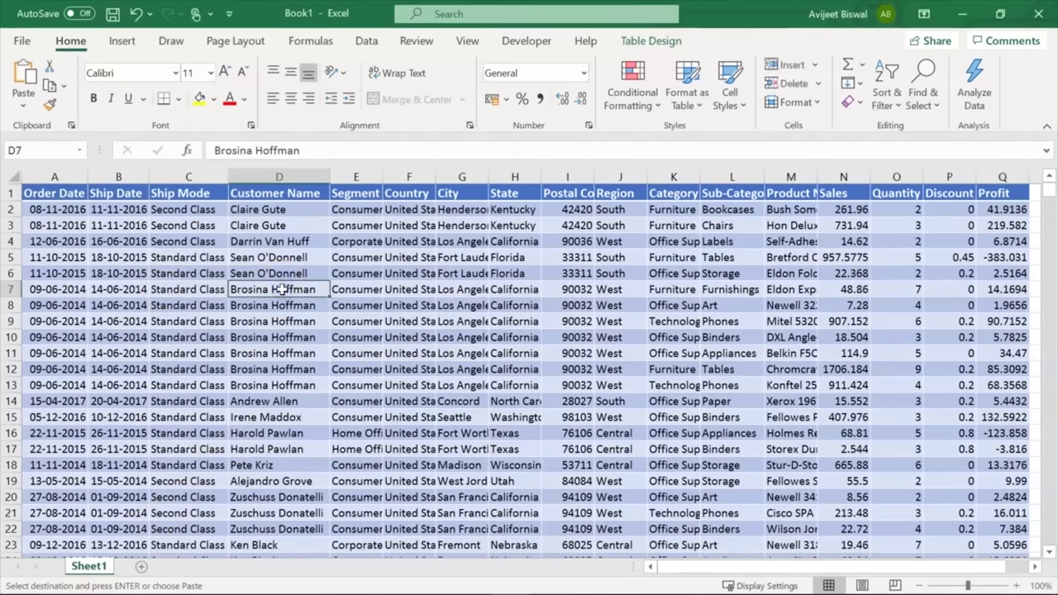
click(122, 41)
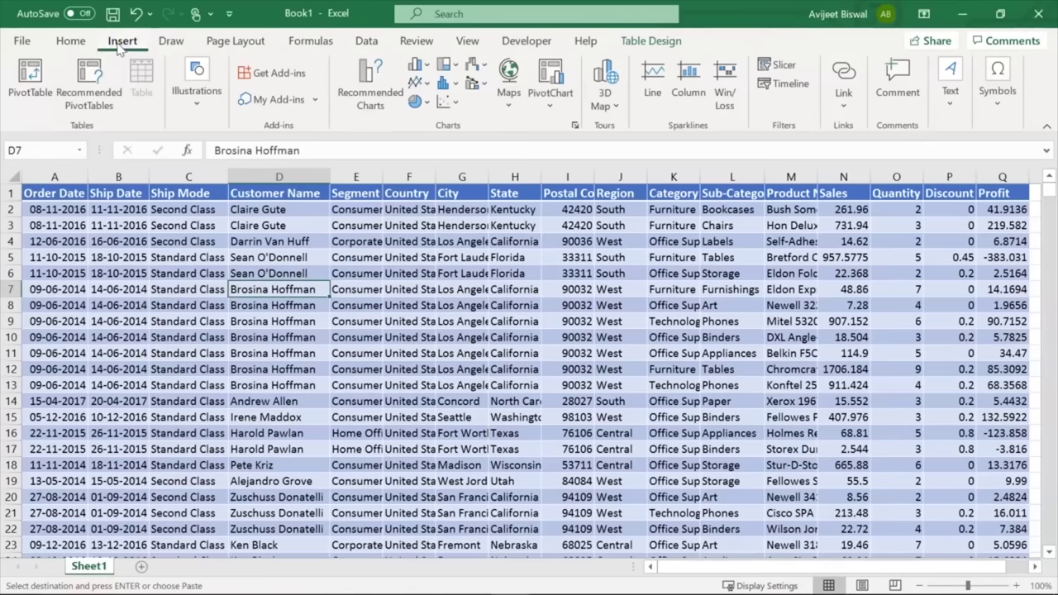
click(37, 81)
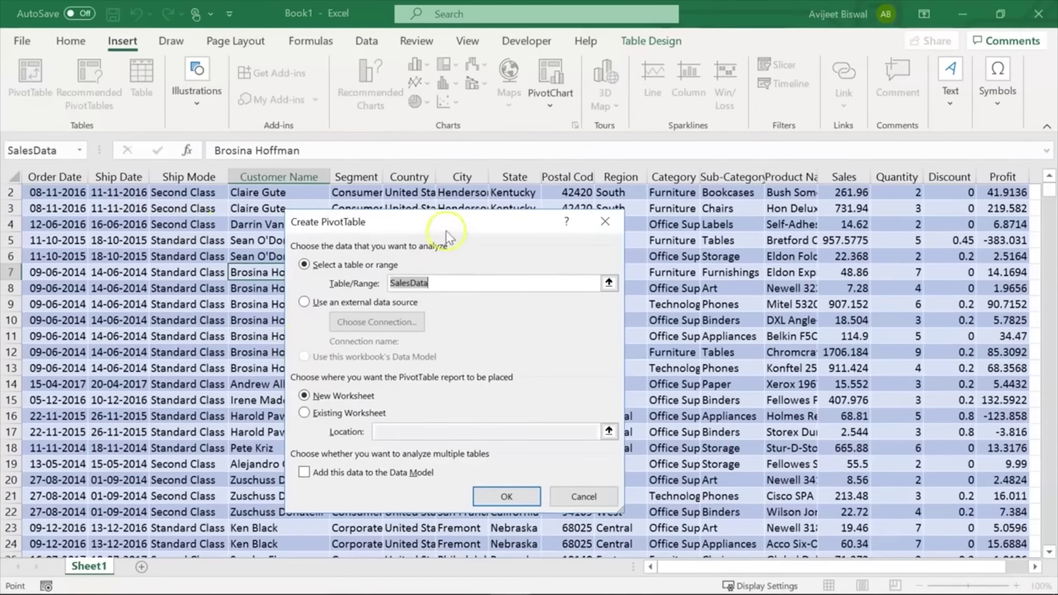
drag(448, 220, 430, 218)
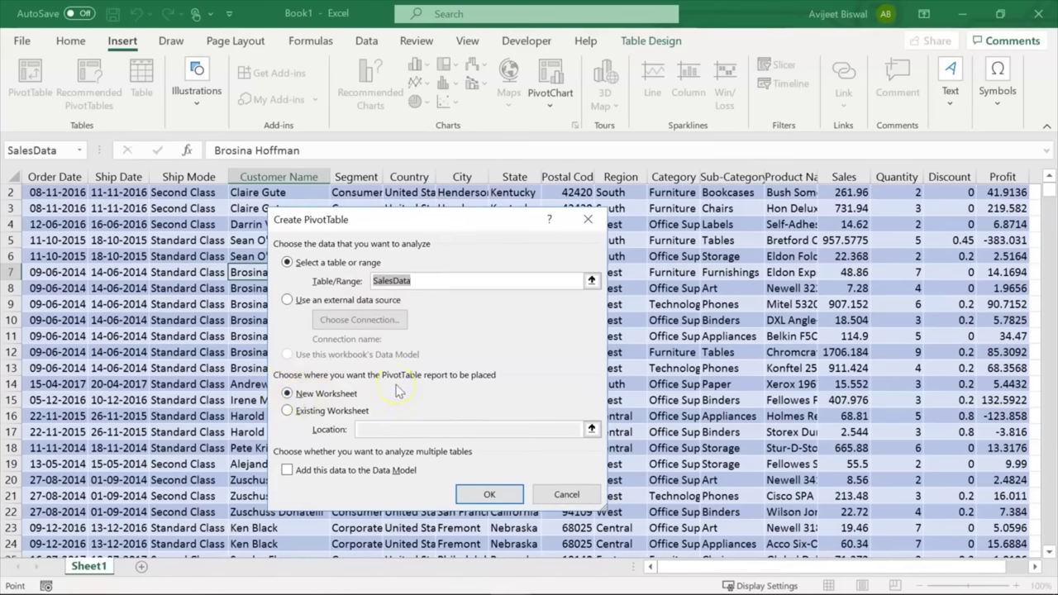
click(477, 495)
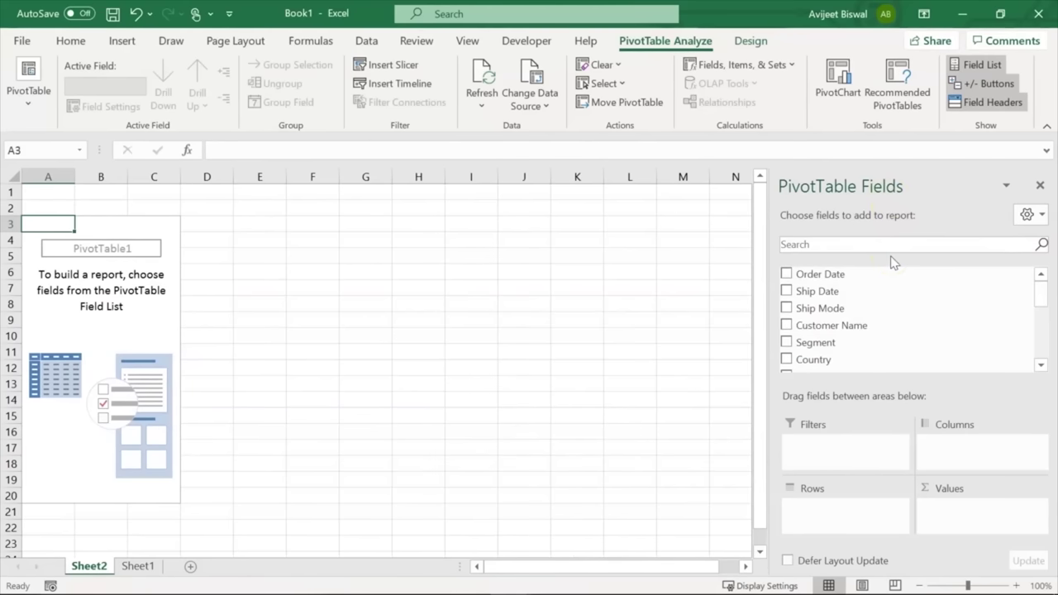
Put Order Date Years alone in the pivot rows, removing Quarters and Order Date
drag(860, 276, 839, 523)
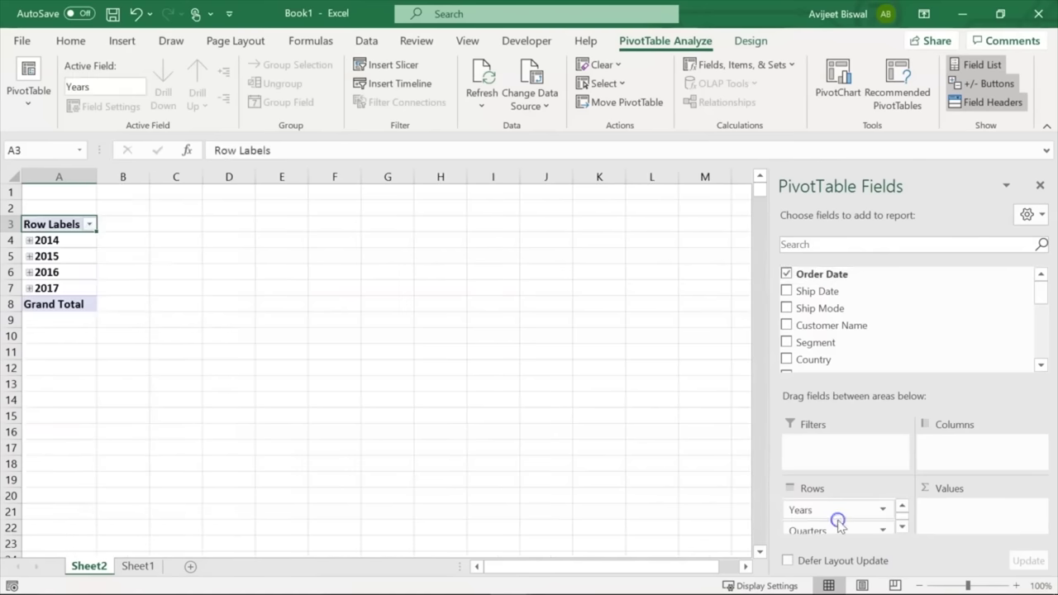
click(883, 529)
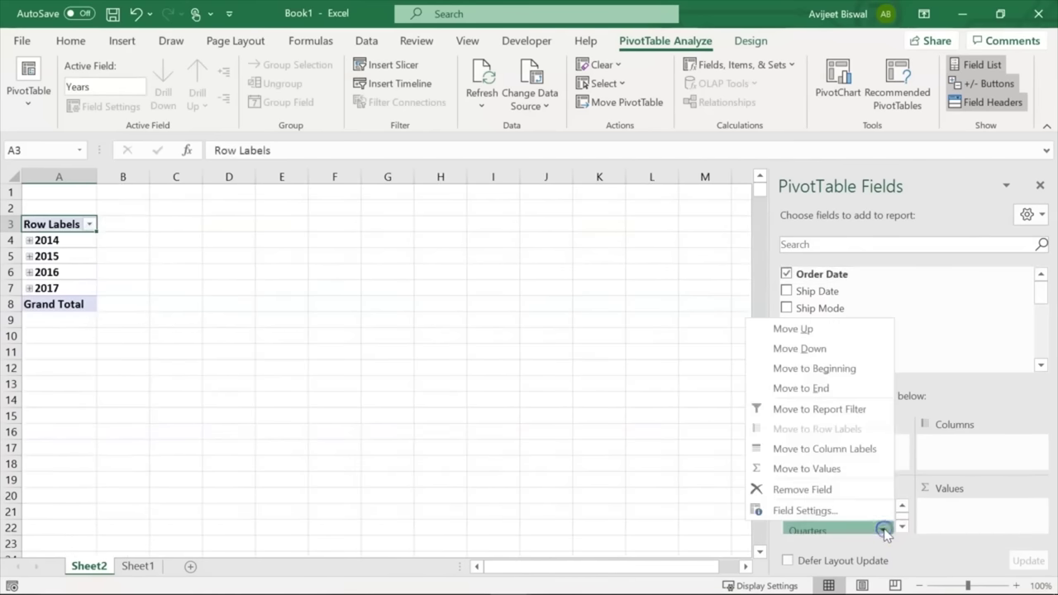
click(810, 491)
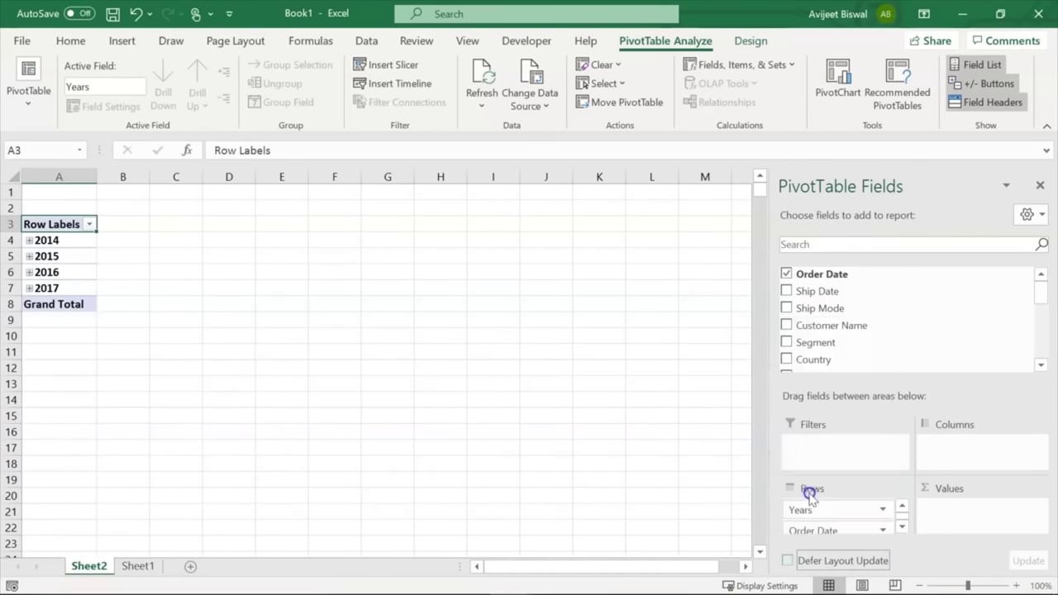
click(883, 531)
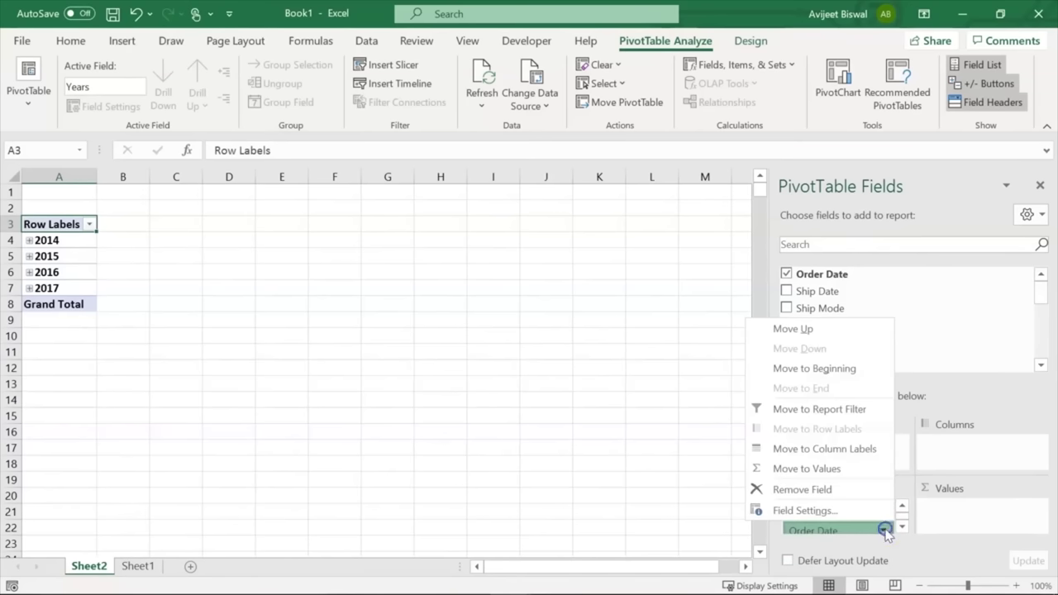
click(814, 490)
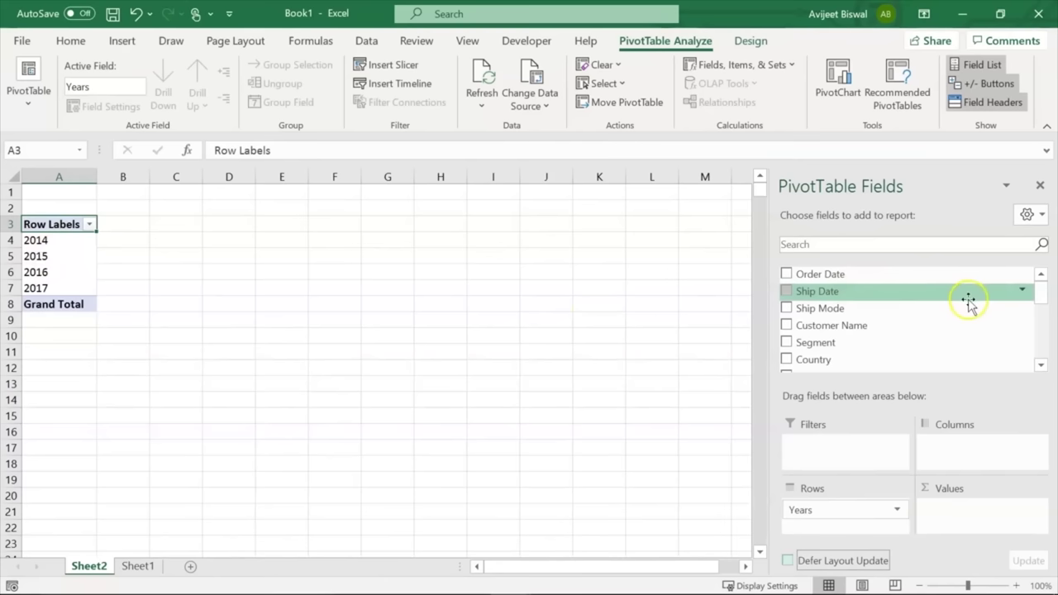
Add Region as the pivot columns and Sum of Sales as the values
click(1044, 289)
drag(1045, 289, 1044, 308)
mouse_move(885, 348)
mouse_down()
mouse_move(958, 424)
mouse_move(966, 458)
mouse_move(970, 446)
mouse_up()
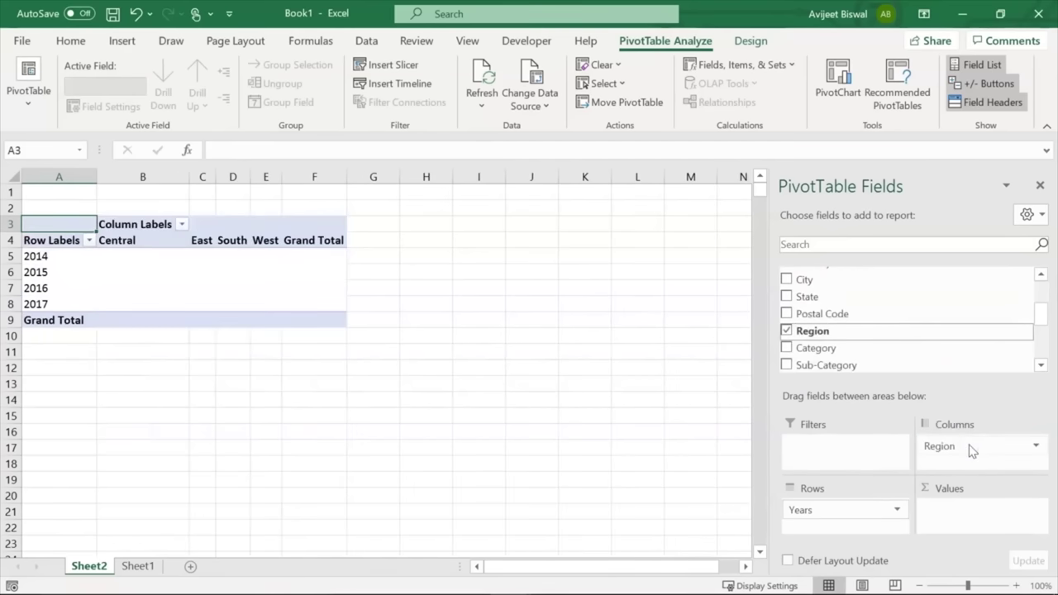
click(1045, 312)
drag(1048, 317, 1045, 350)
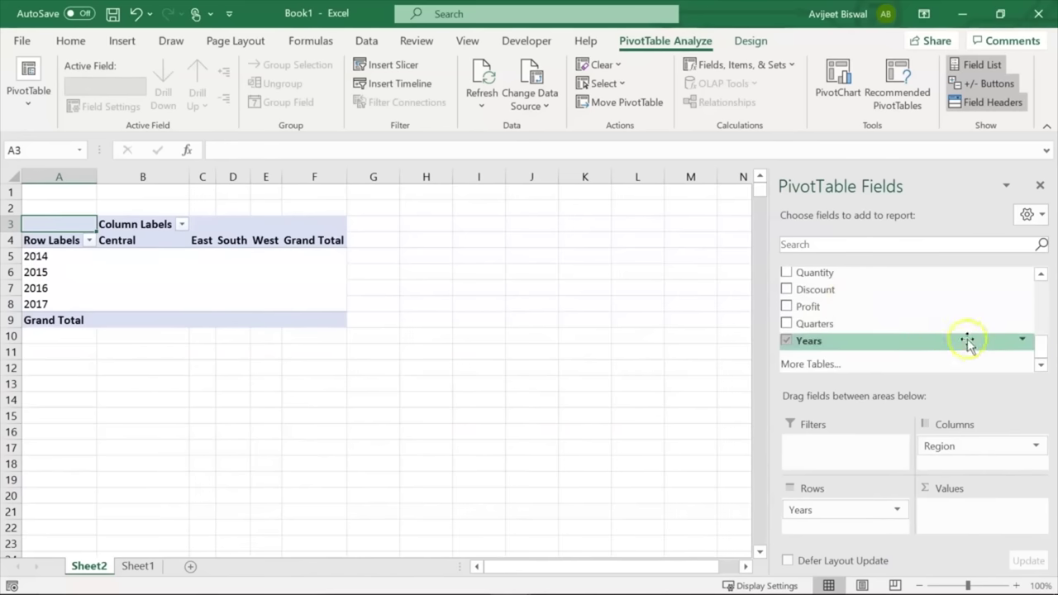
drag(1043, 345, 1042, 334)
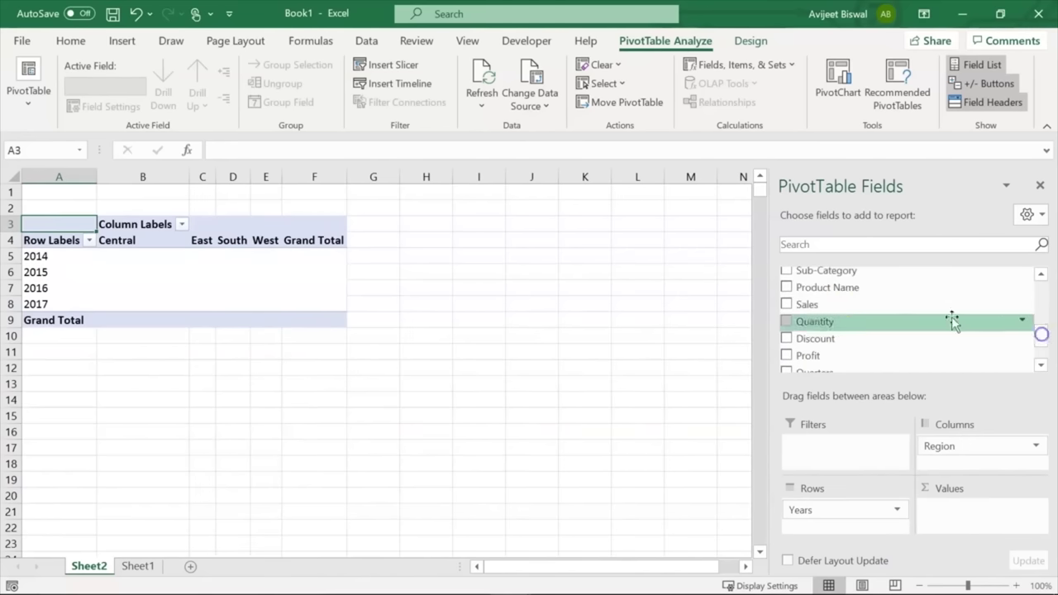
drag(871, 306, 964, 519)
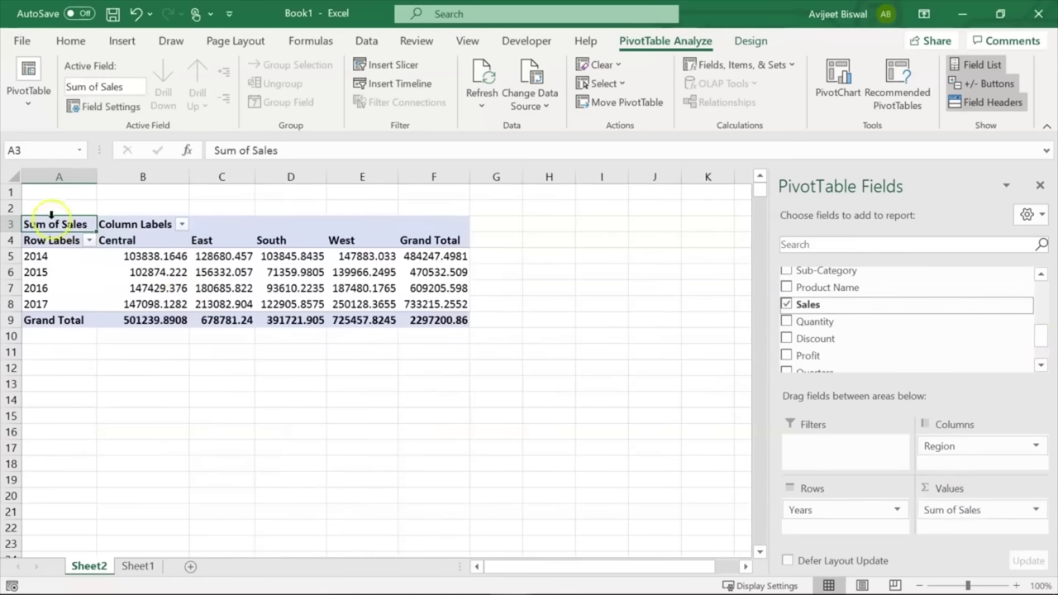
Check the pivot range A3:F9 and the 2015 and 2016 Central sales values
drag(52, 224, 436, 322)
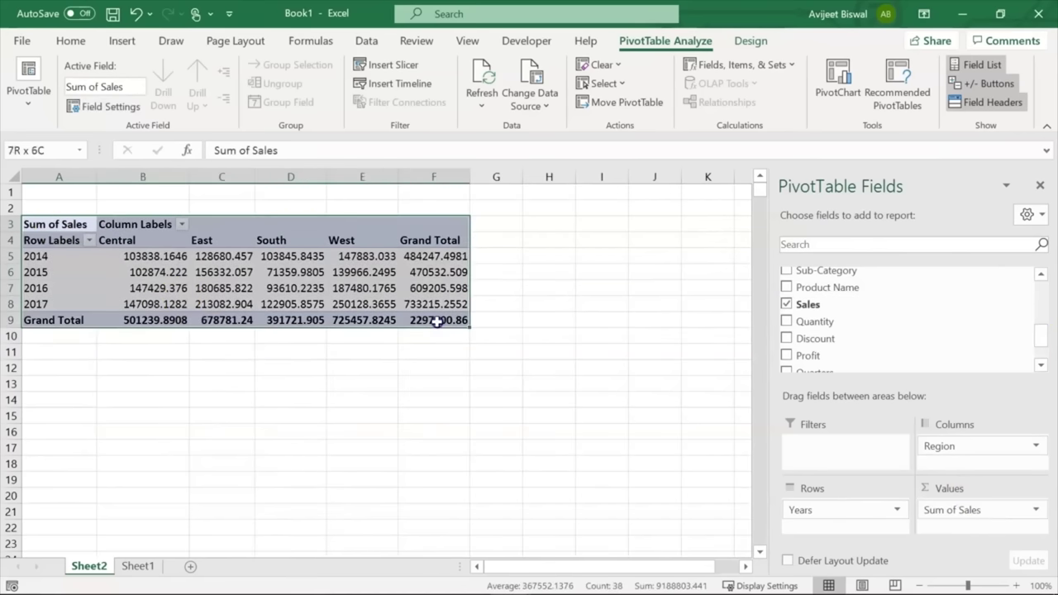
click(186, 395)
click(52, 241)
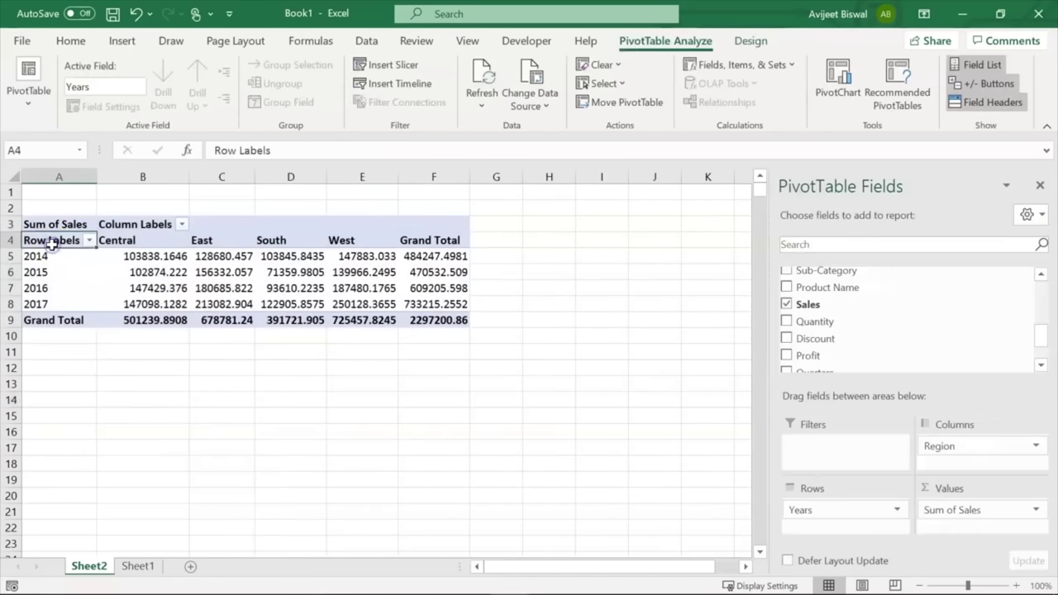
click(151, 228)
click(158, 284)
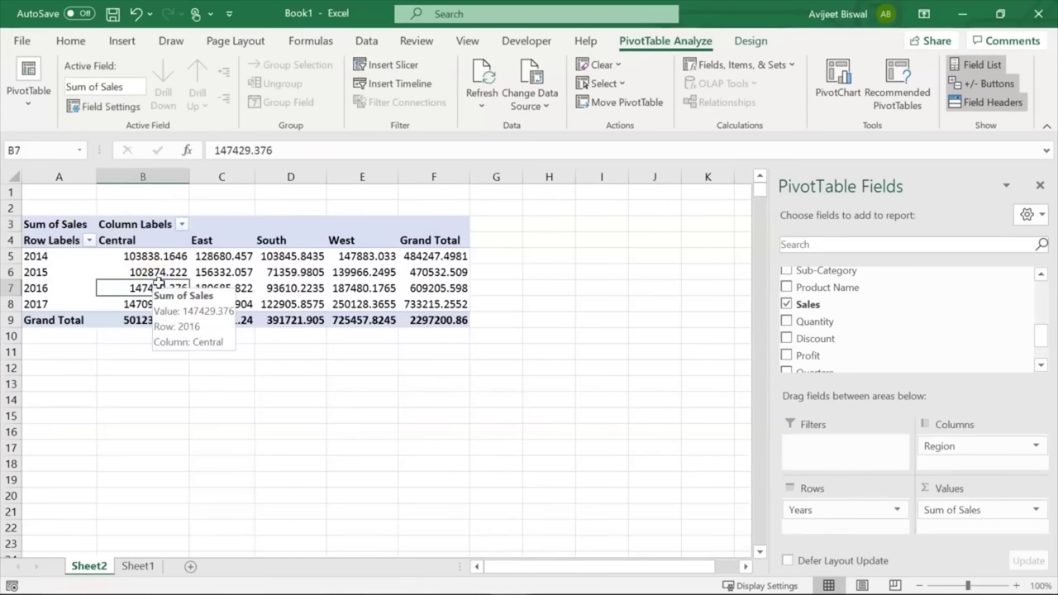
click(23, 224)
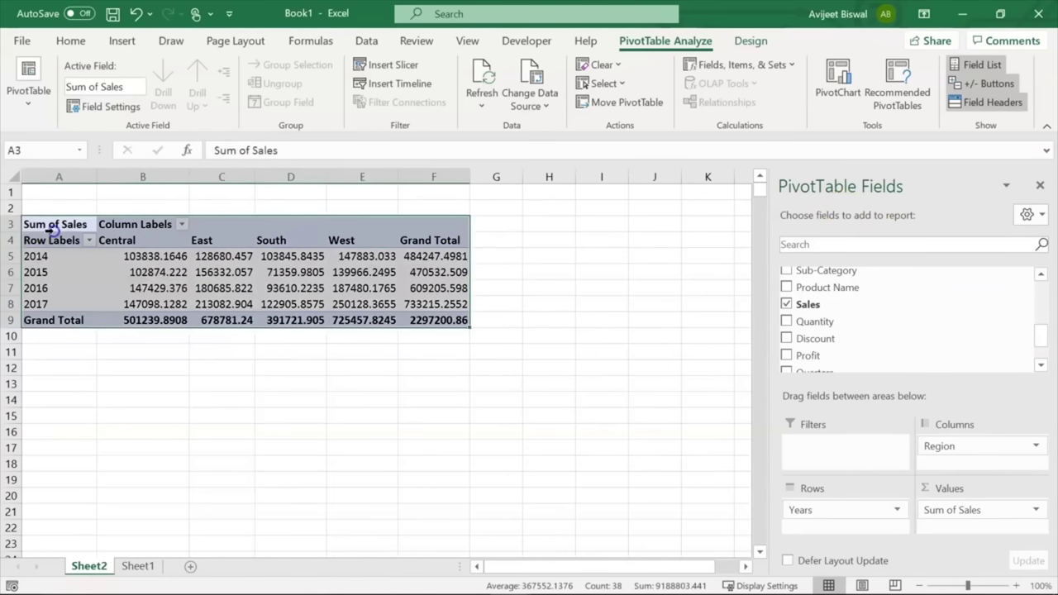
click(169, 271)
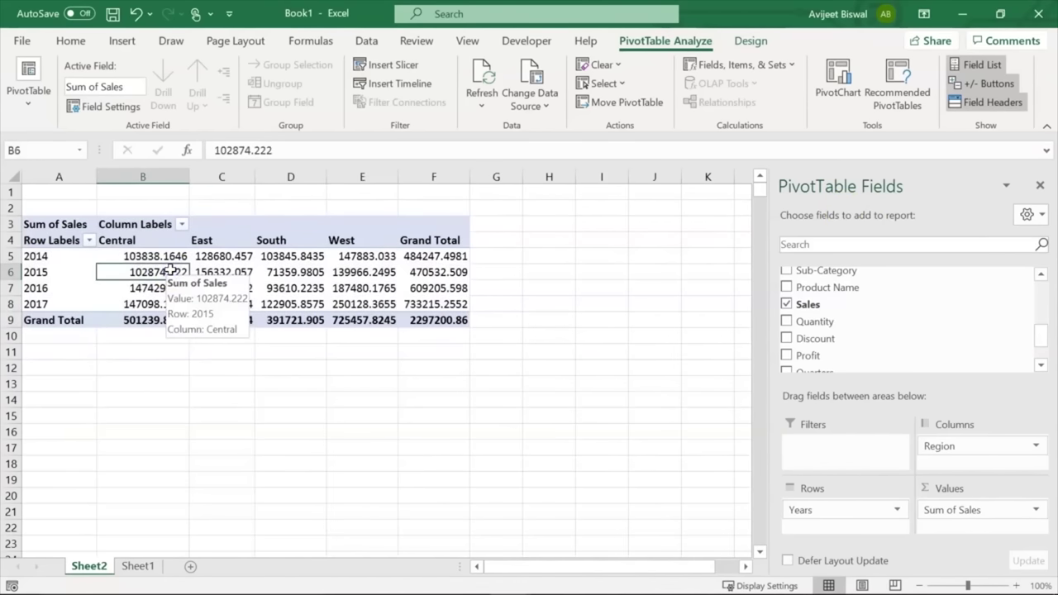
click(124, 41)
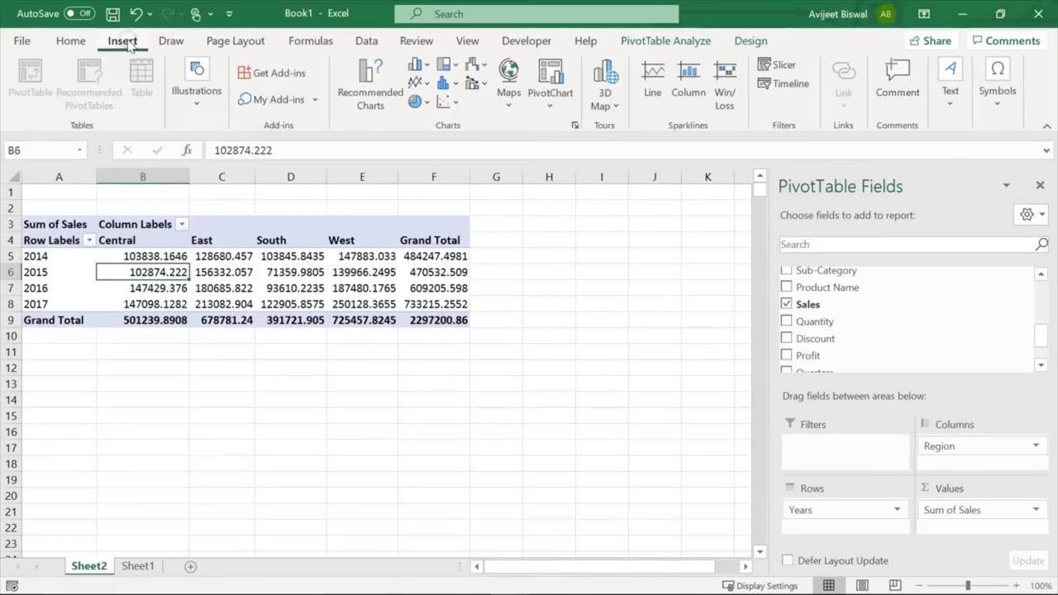
Insert a line PivotChart of yearly sales per region and drag it right of the pivot table
click(370, 90)
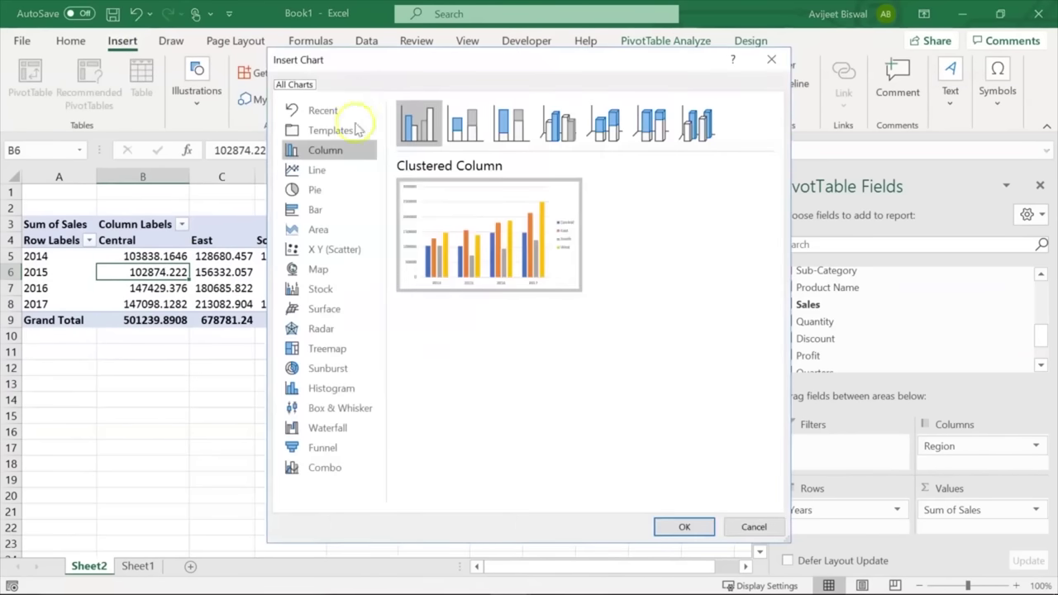
click(342, 171)
mouse_move(450, 201)
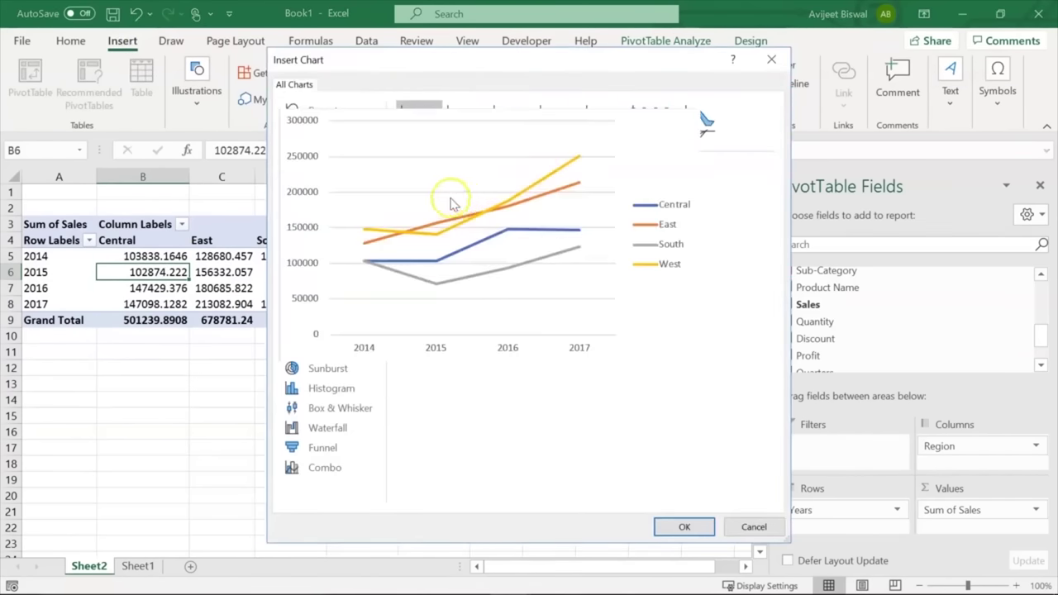
click(686, 528)
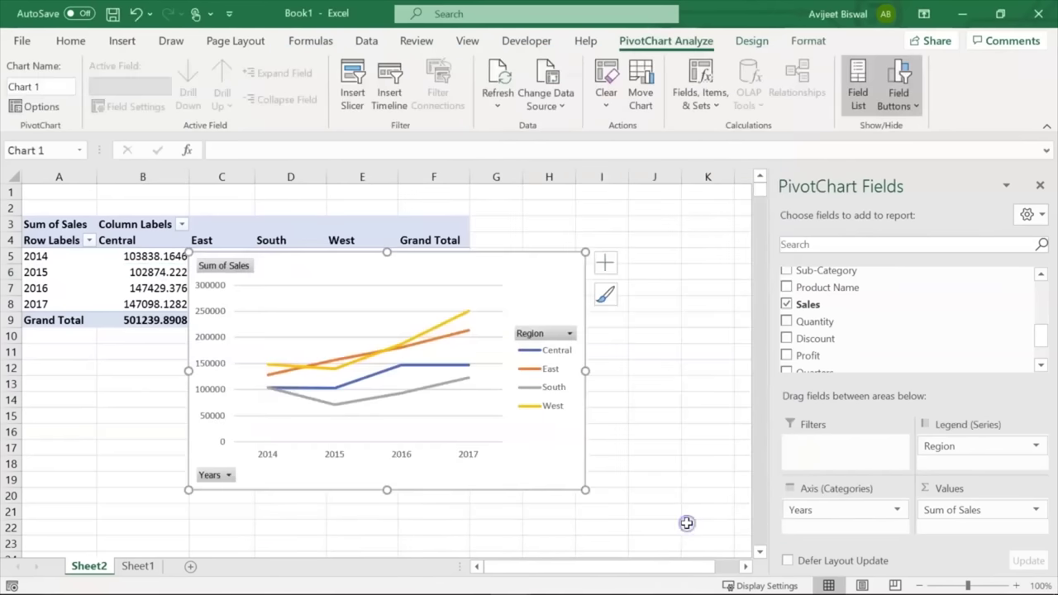
click(1039, 187)
mouse_move(507, 267)
mouse_down()
mouse_move(813, 246)
mouse_move(802, 233)
mouse_up()
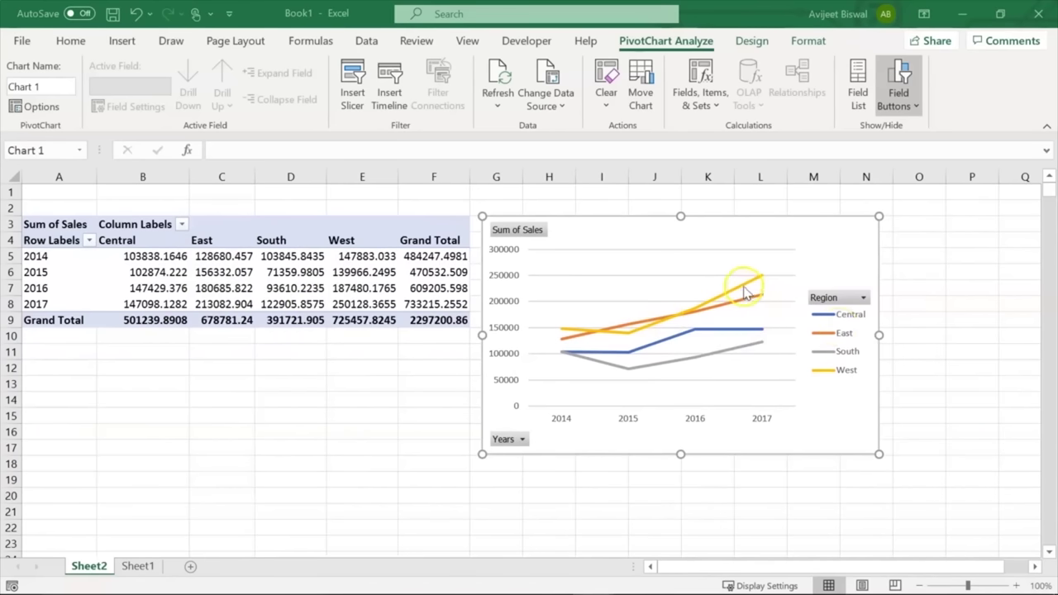
Read the yearly regional sales values along the line chart
mouse_move(742, 290)
mouse_move(624, 339)
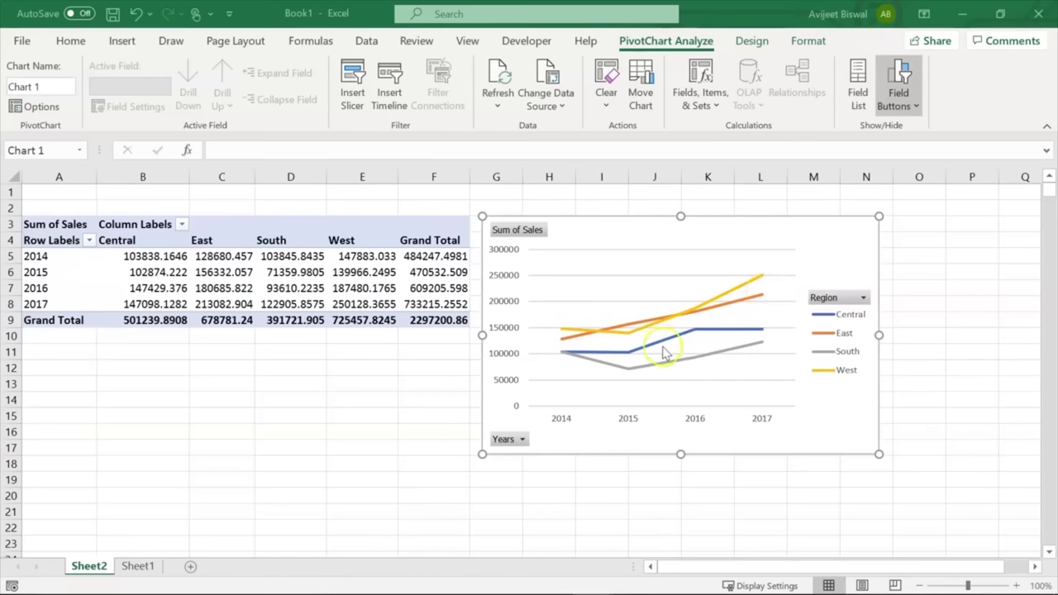
mouse_move(567, 356)
mouse_move(696, 334)
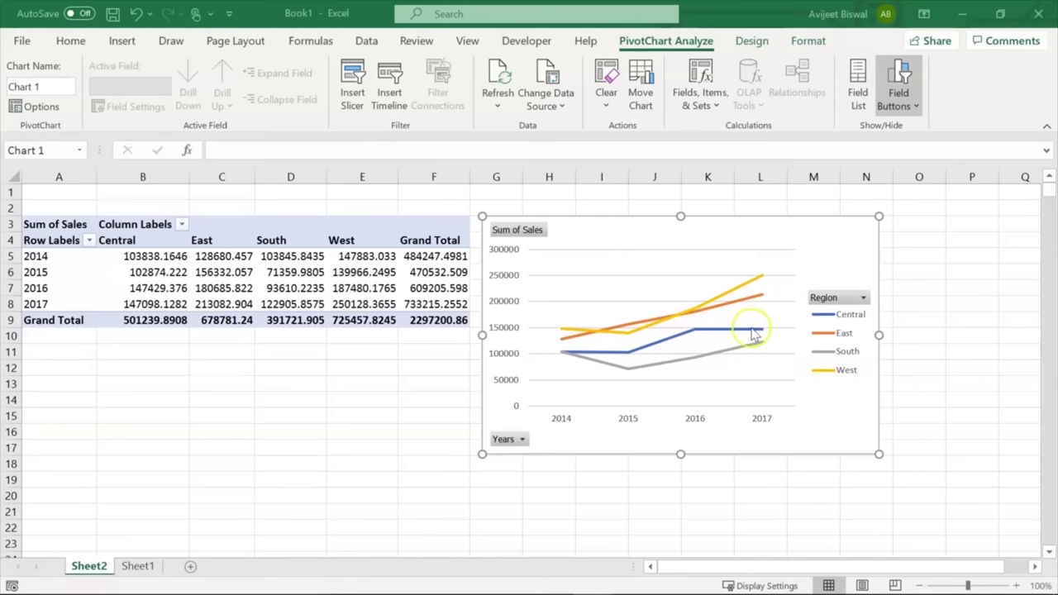
mouse_move(754, 333)
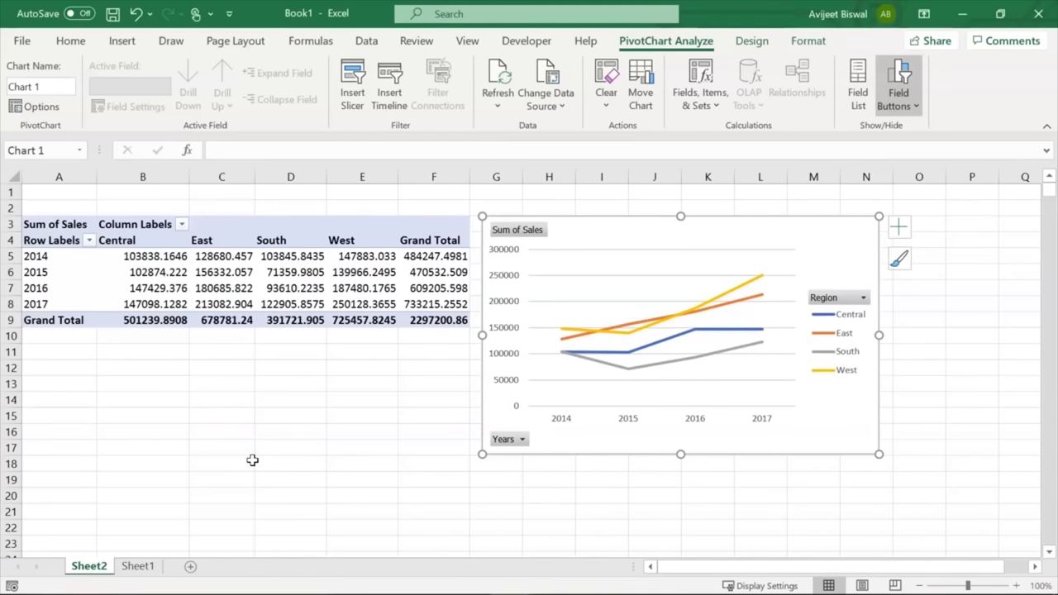
Return to Sheet1 and select cell E6 in the data table
click(138, 566)
click(354, 241)
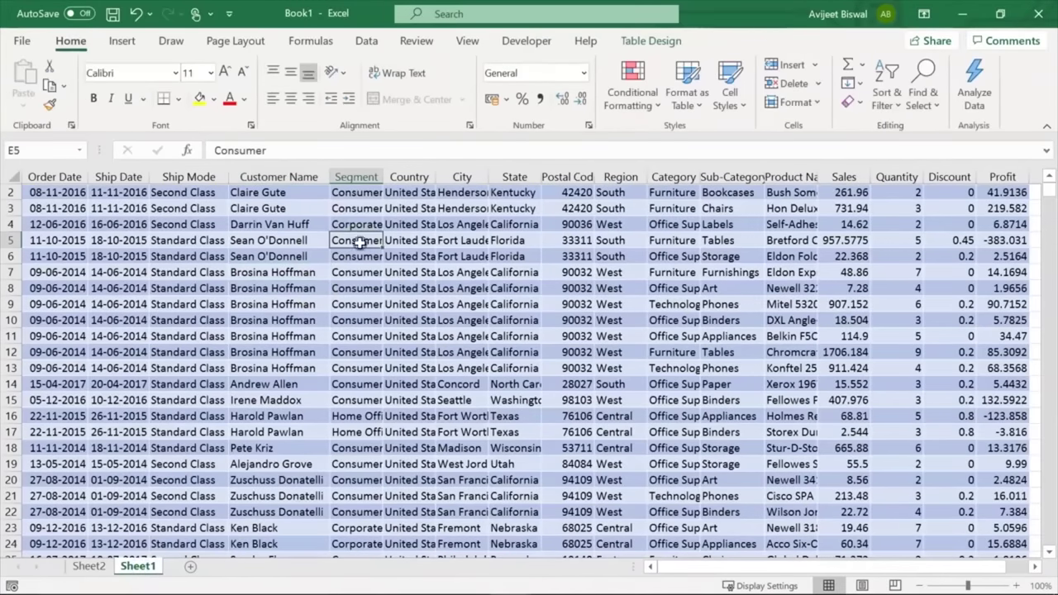
click(332, 254)
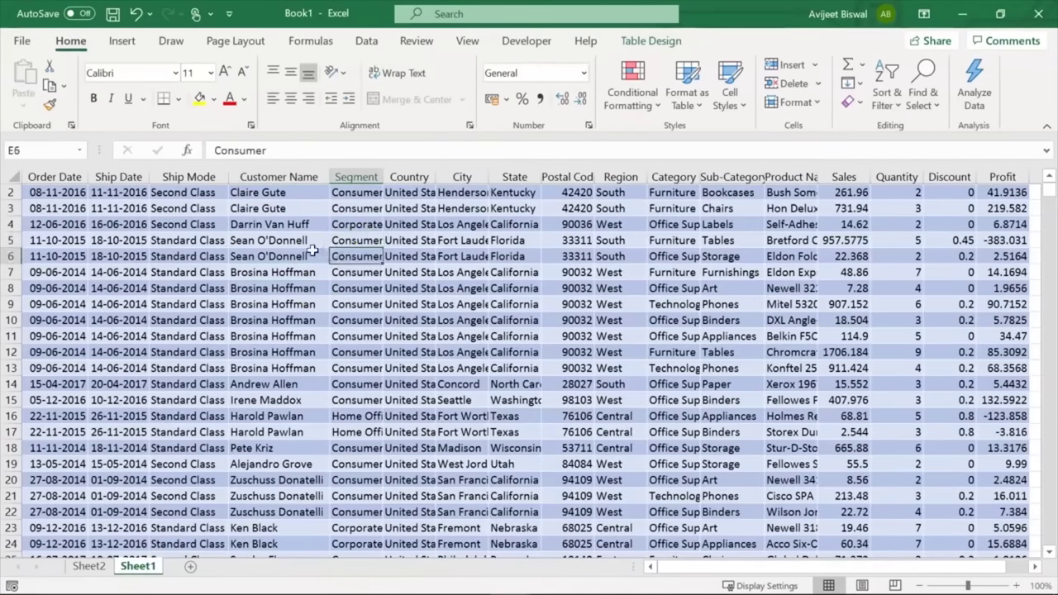
Insert PivotTable2 from SalesData on a new worksheet, Sheet3
click(124, 45)
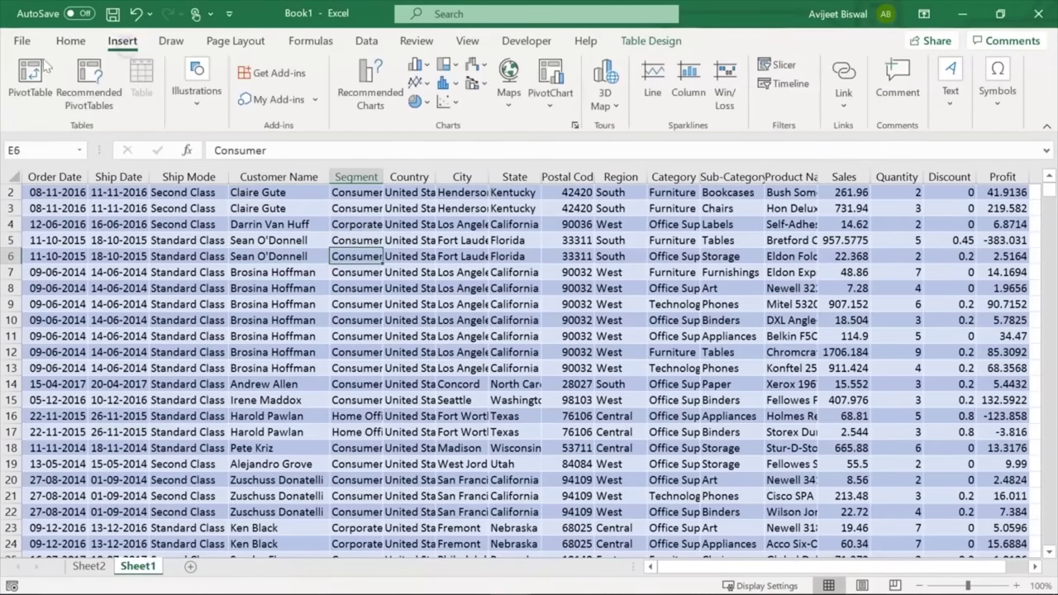
click(24, 82)
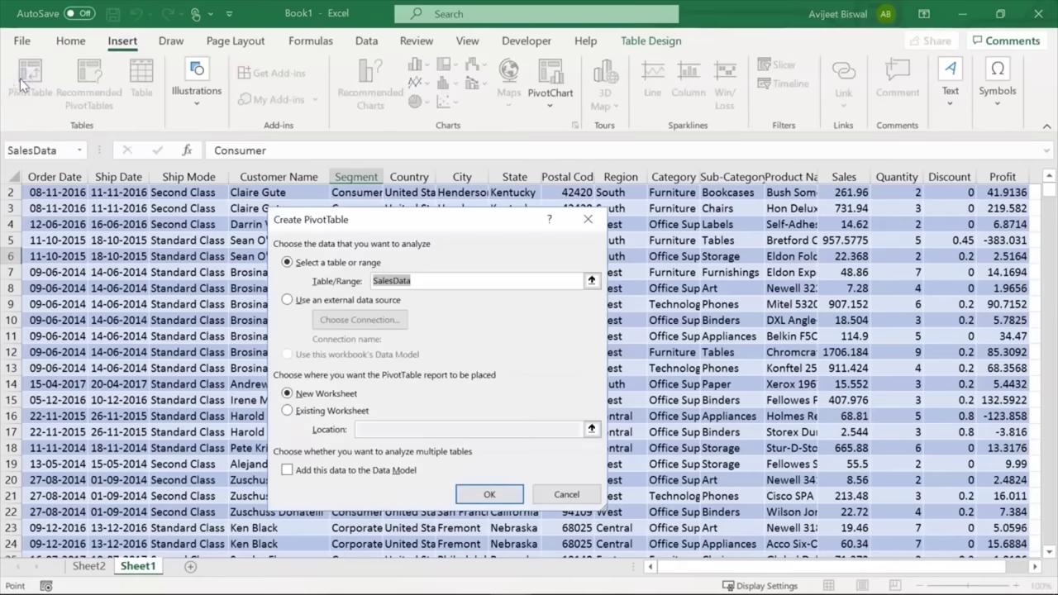
click(289, 394)
click(468, 488)
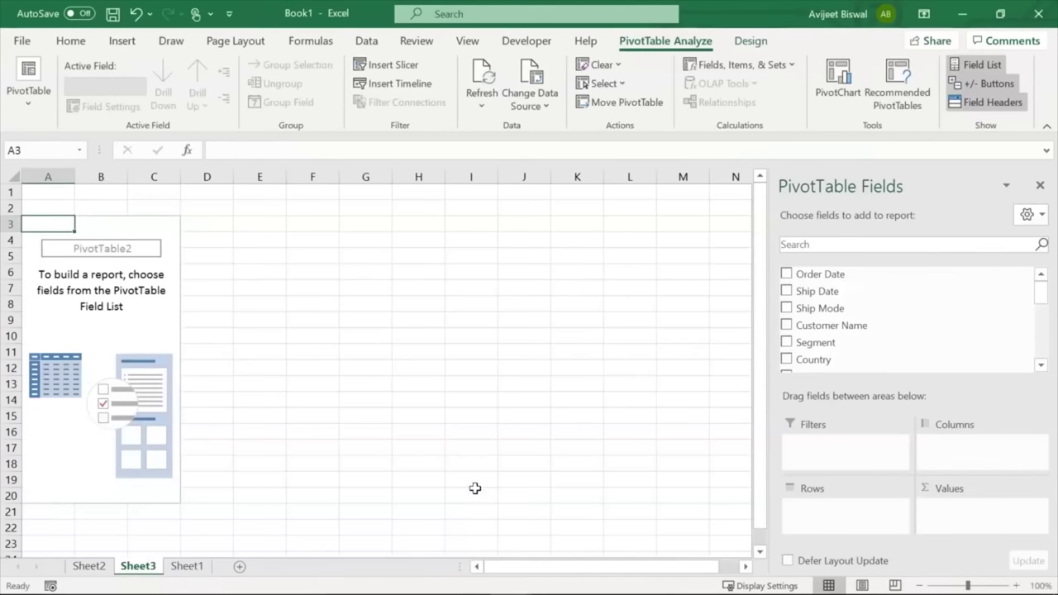
drag(1042, 281, 1042, 338)
drag(935, 300, 957, 518)
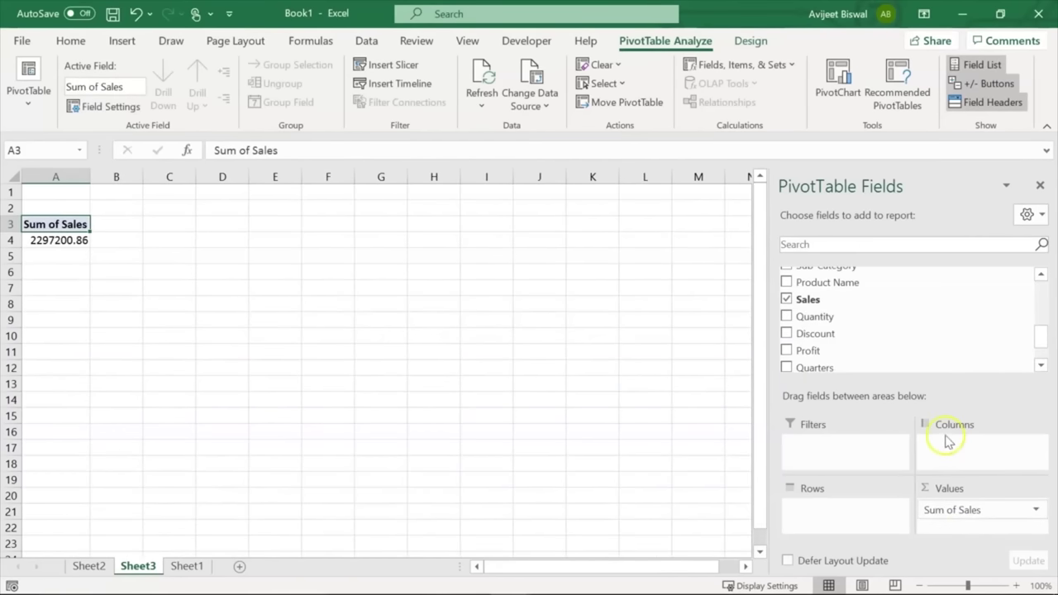
drag(1044, 340, 1044, 319)
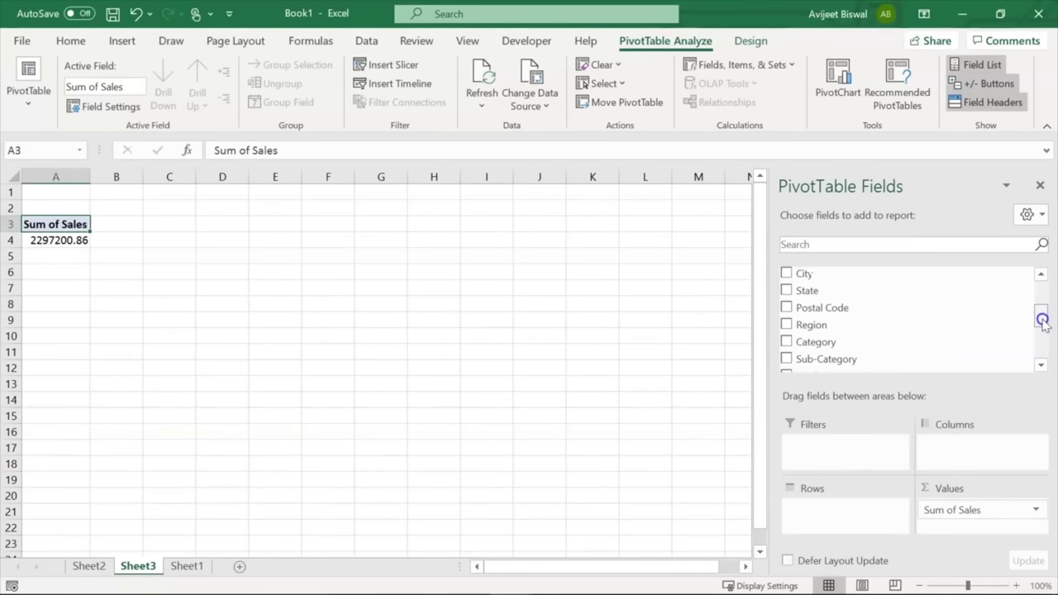
drag(806, 342, 803, 511)
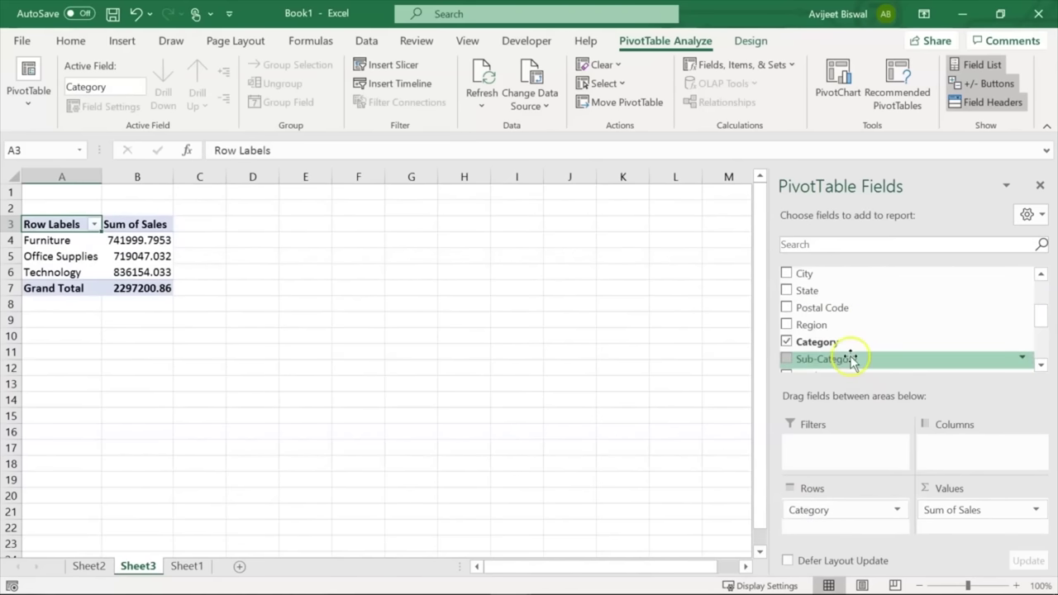
drag(1042, 323, 1042, 297)
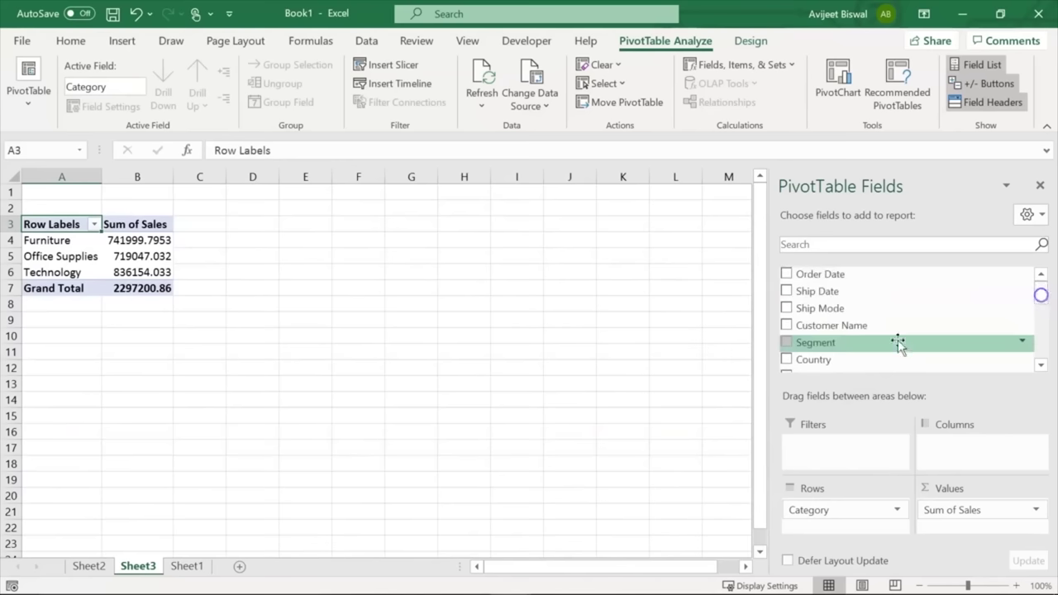
drag(869, 343, 965, 442)
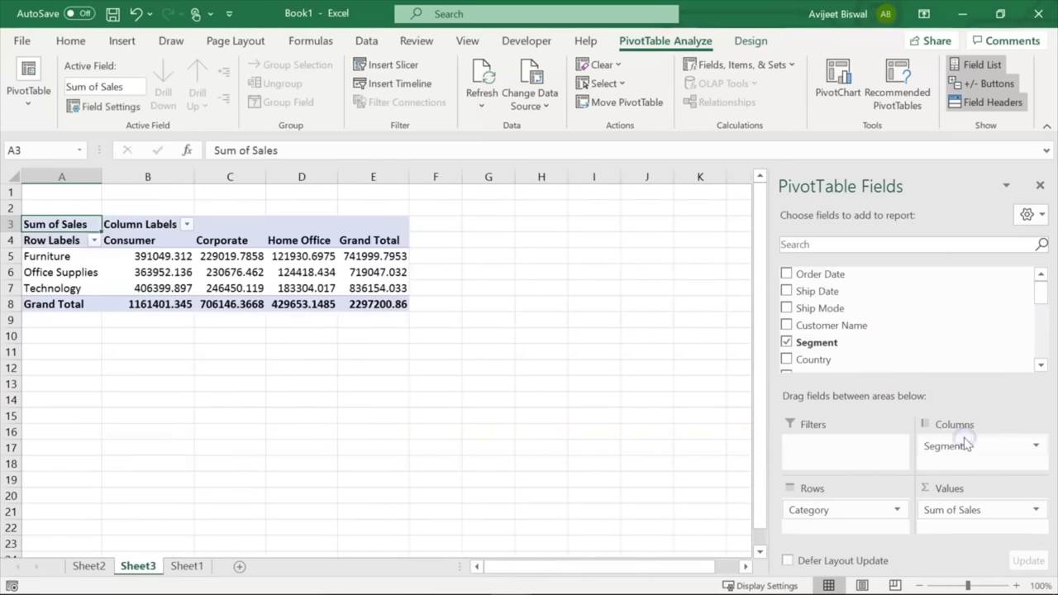
click(306, 225)
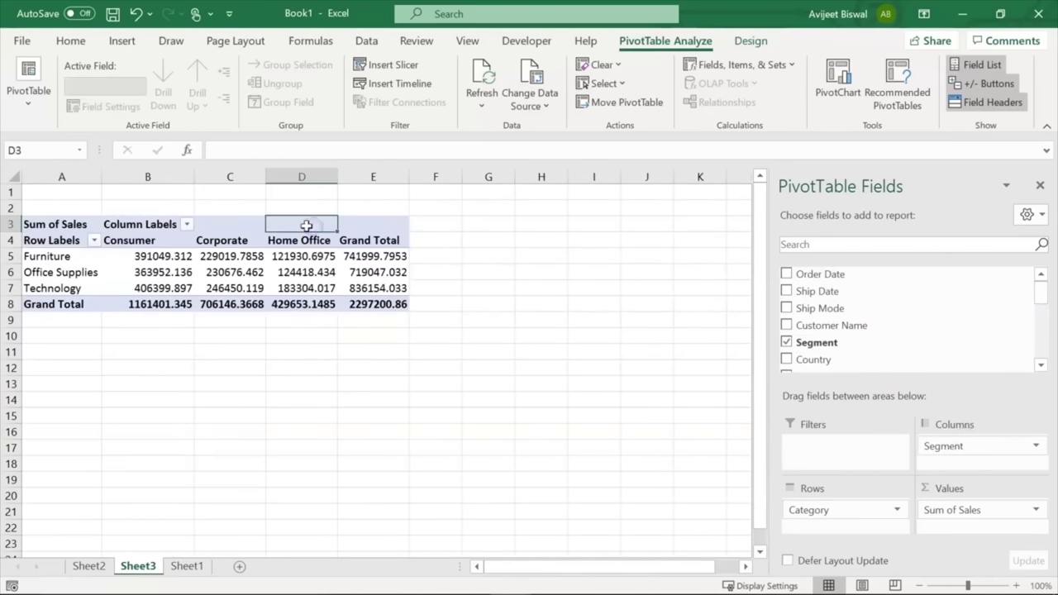
click(36, 257)
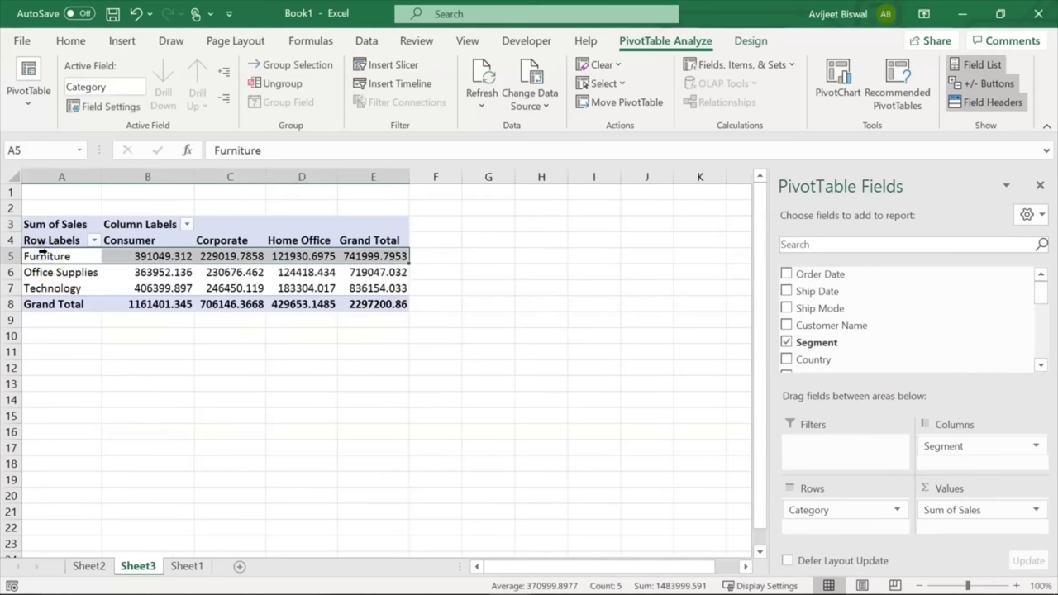
click(46, 273)
click(40, 283)
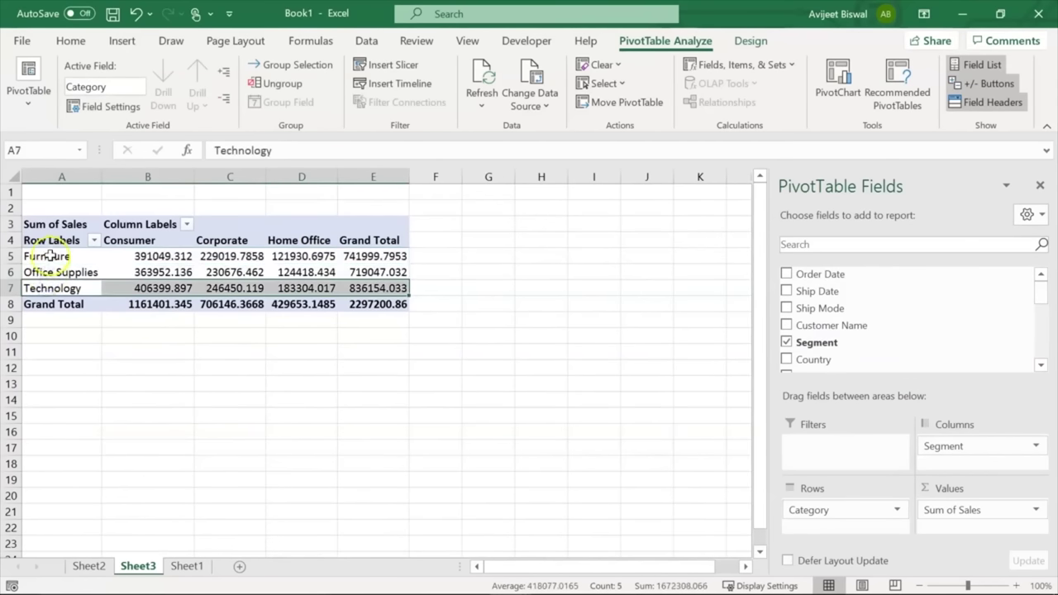
drag(50, 256, 50, 283)
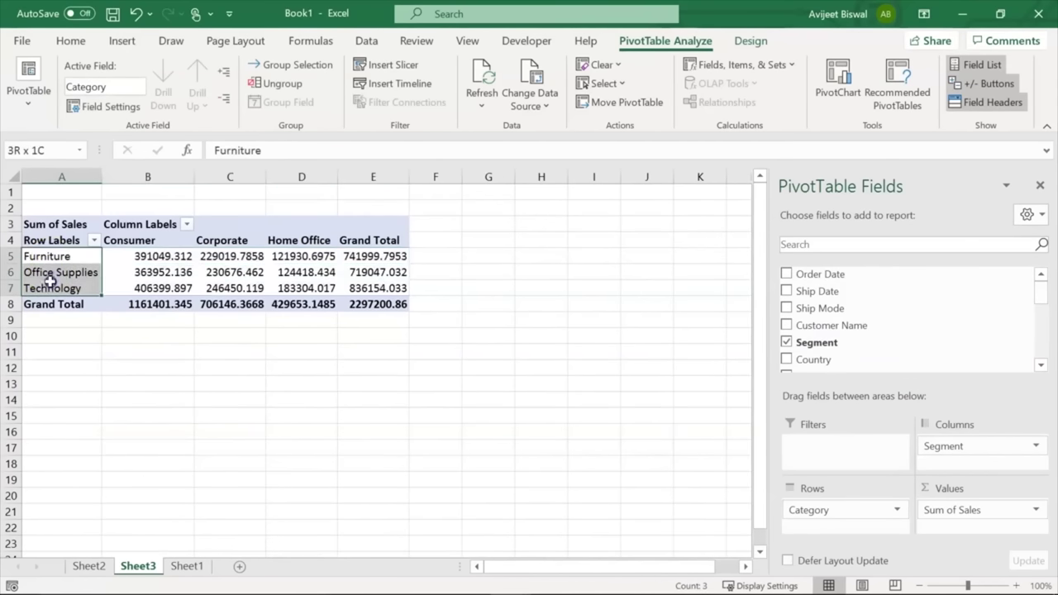
click(124, 241)
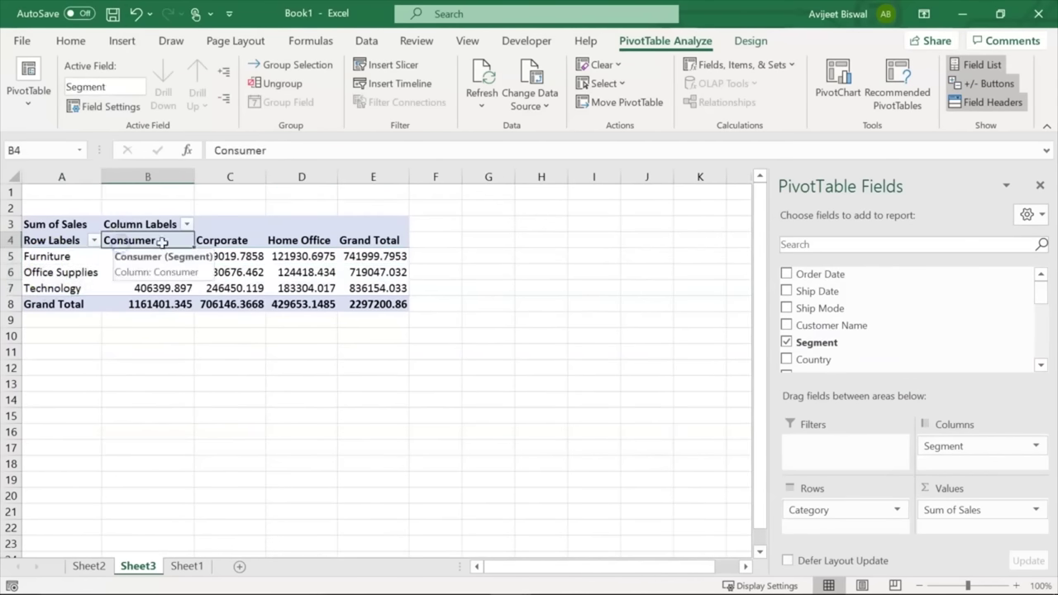
click(227, 241)
click(303, 242)
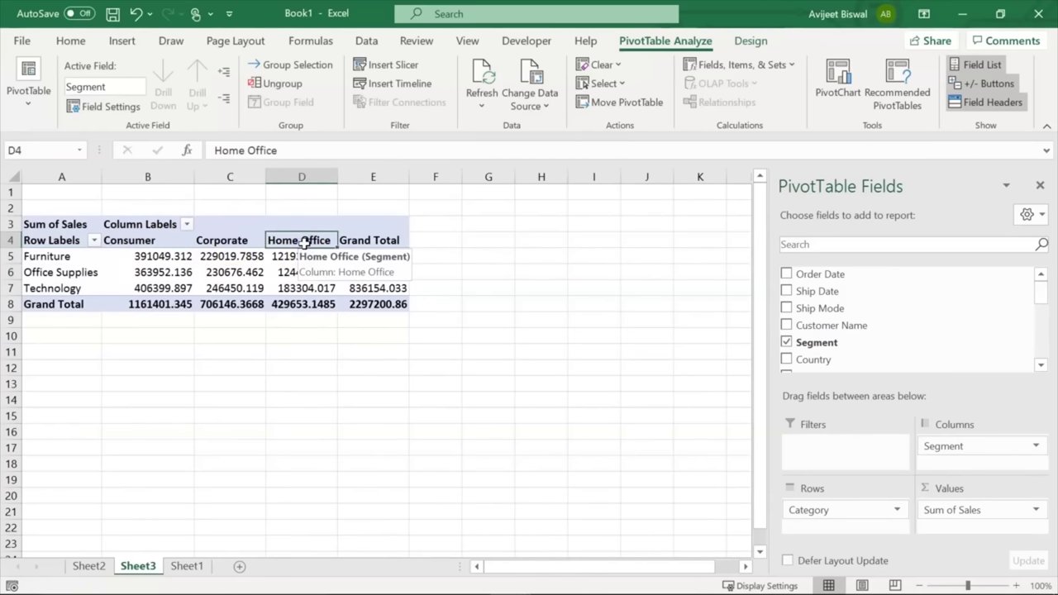
click(139, 268)
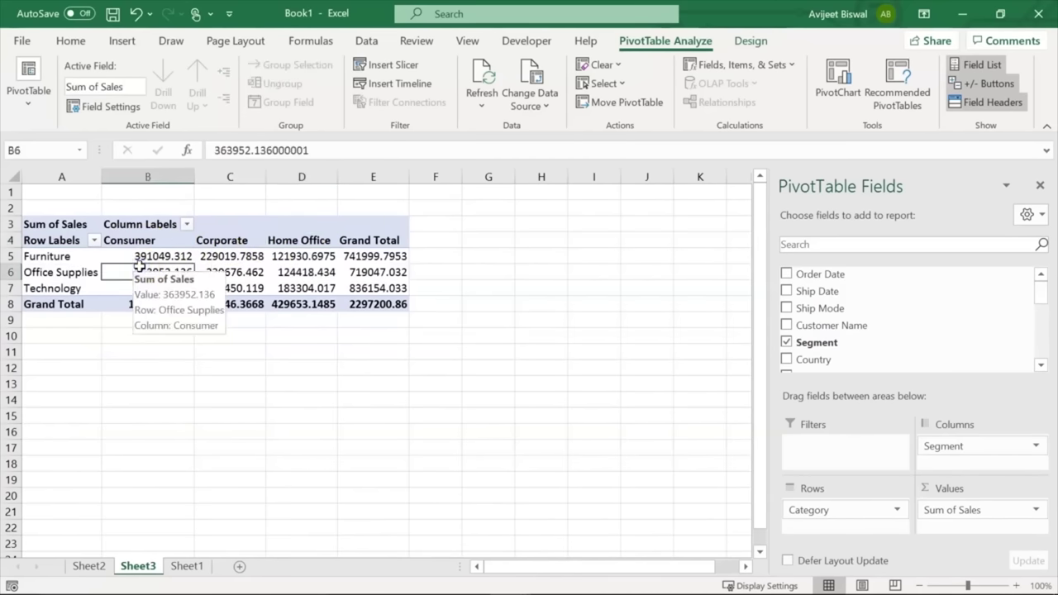
click(119, 41)
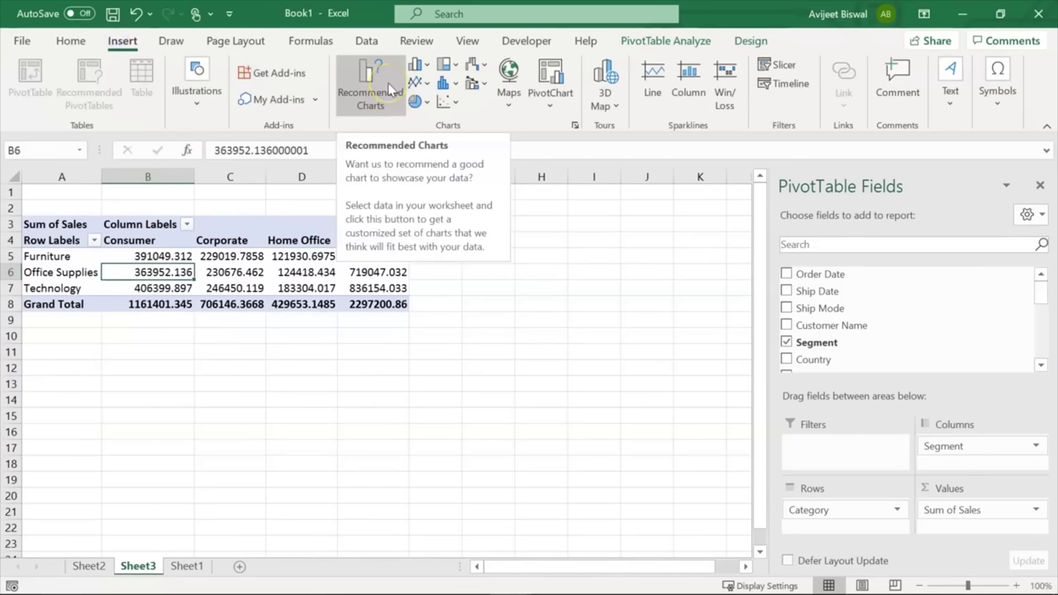
Insert a clustered bar PivotChart of sales by category and segment beside the pivot table
click(387, 83)
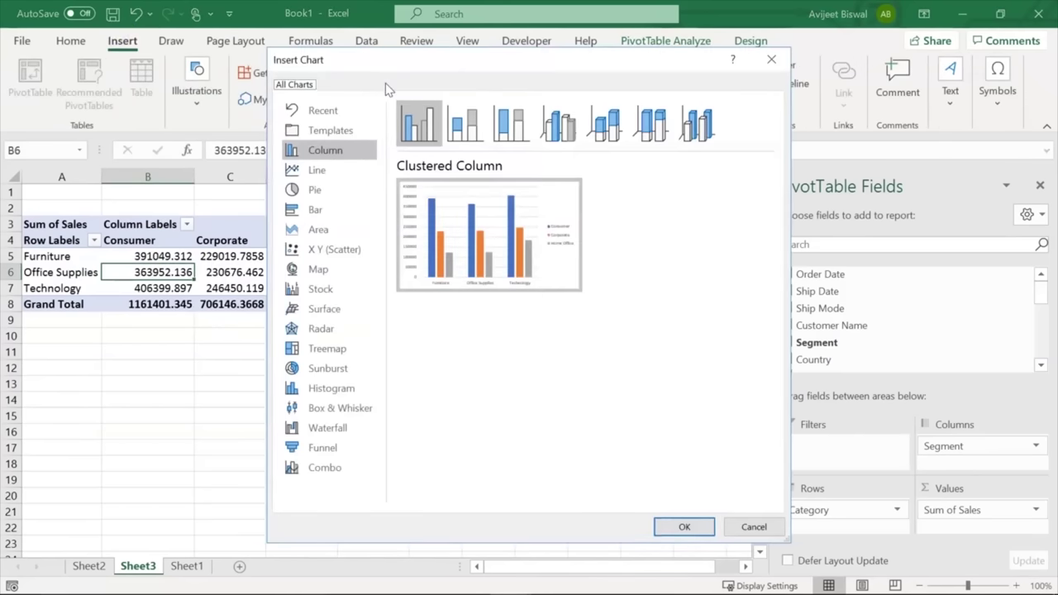
click(342, 170)
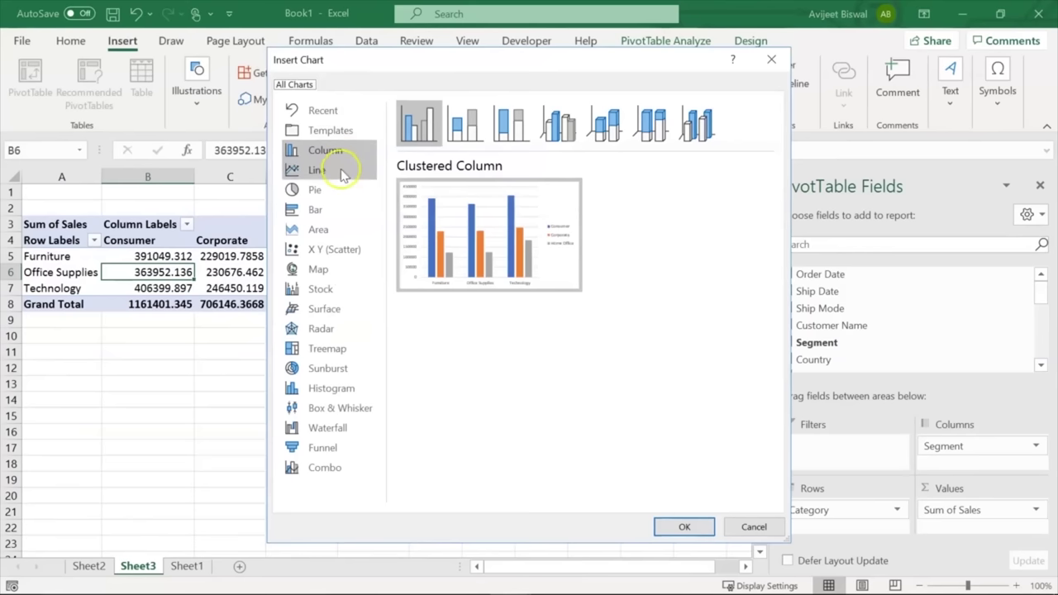
click(327, 209)
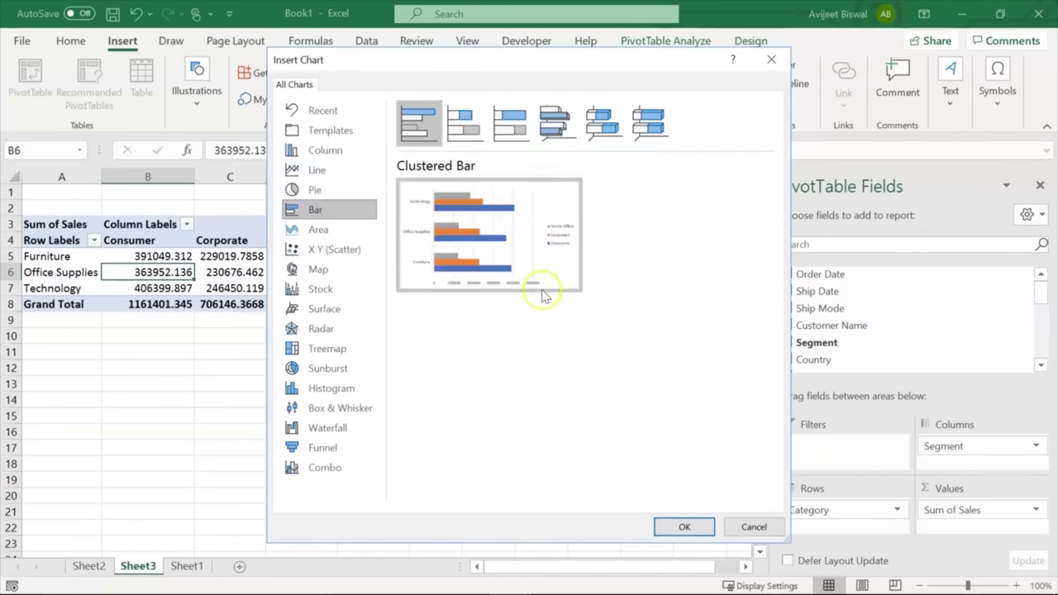
click(684, 528)
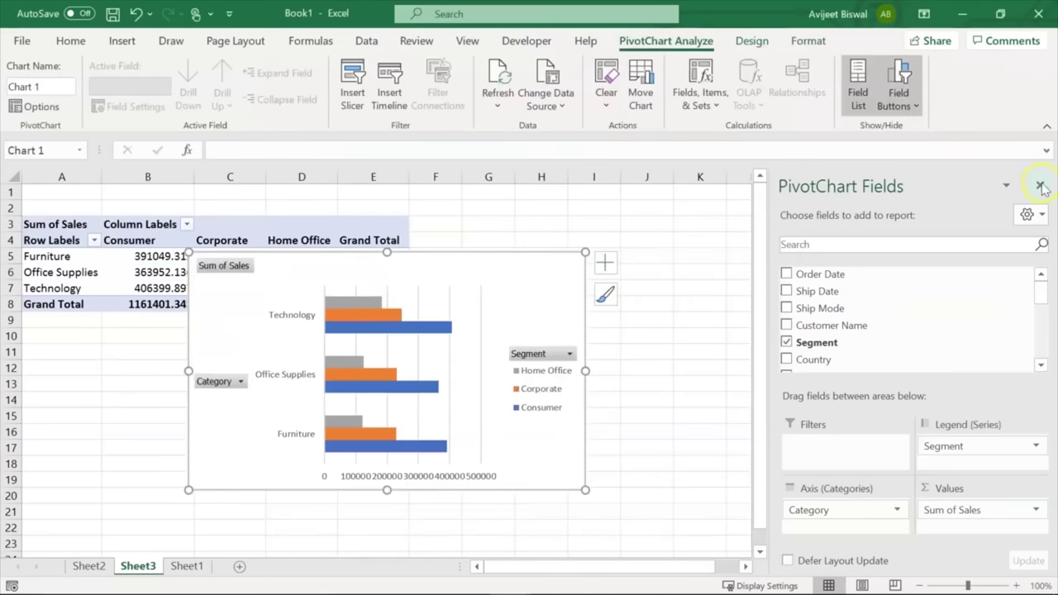
click(1041, 187)
drag(516, 267, 750, 231)
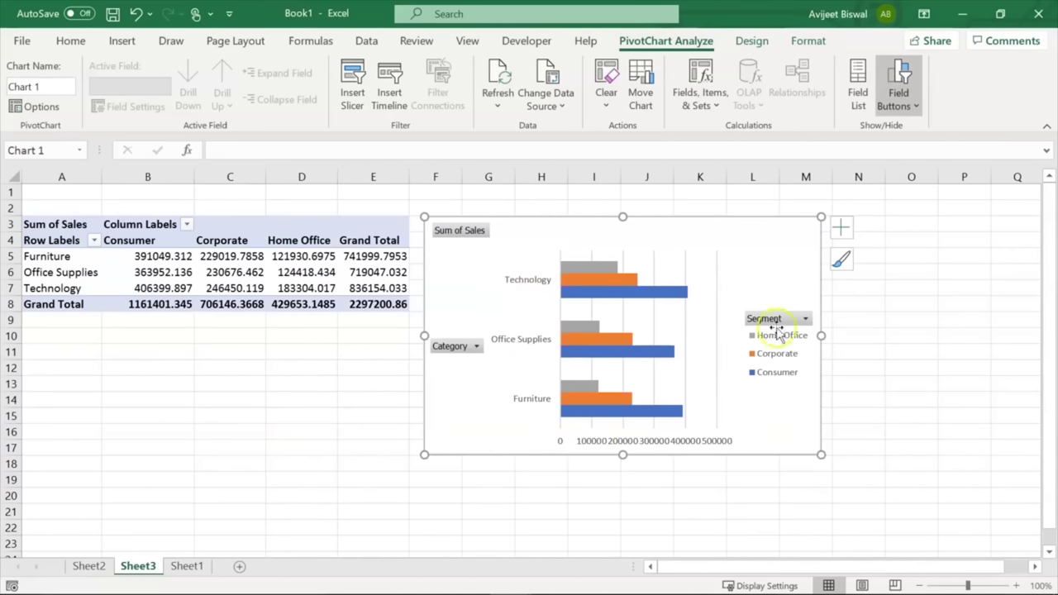
Hide all field buttons on the bar chart, nudge it down, and return to Sheet1
click(476, 346)
click(475, 347)
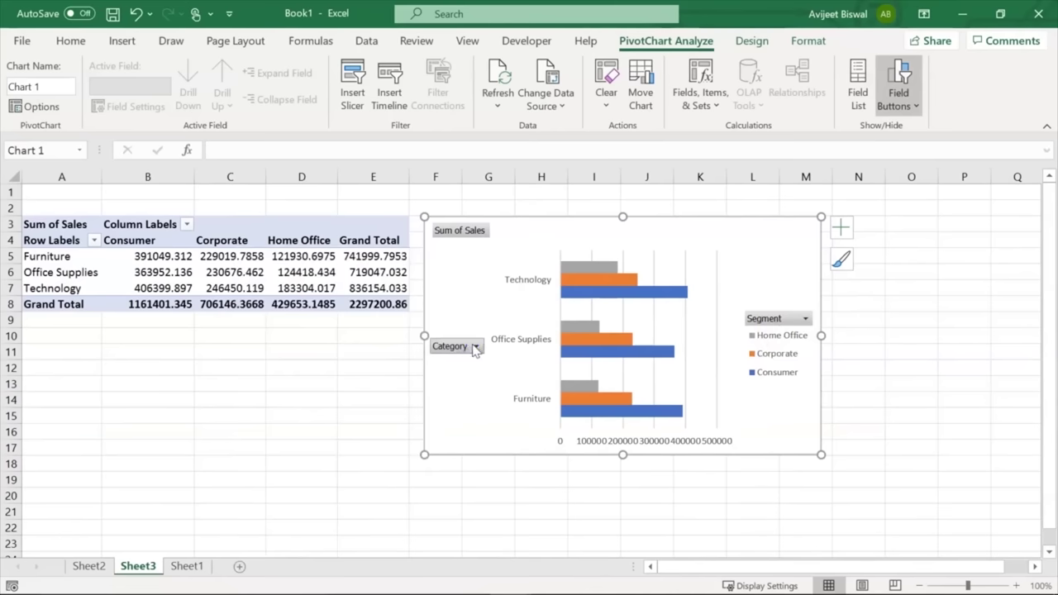
right_click(476, 347)
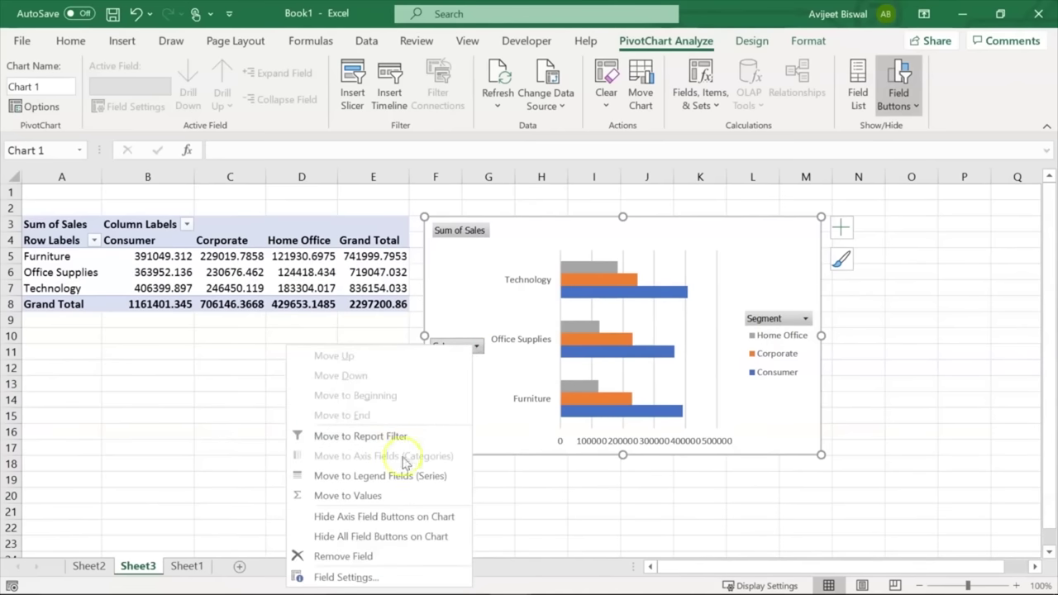
click(378, 537)
drag(761, 209, 779, 261)
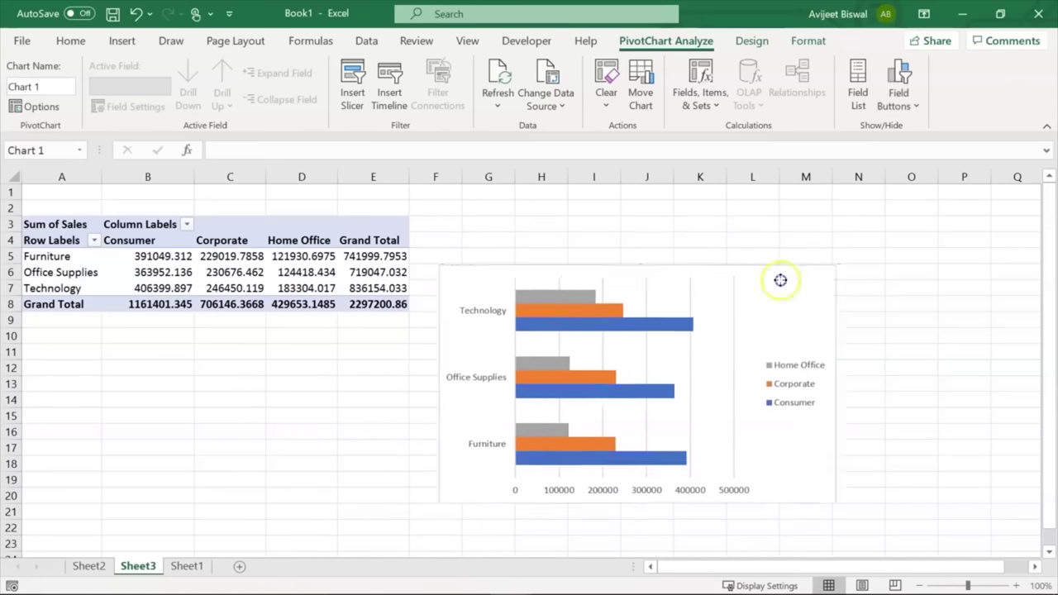
click(178, 566)
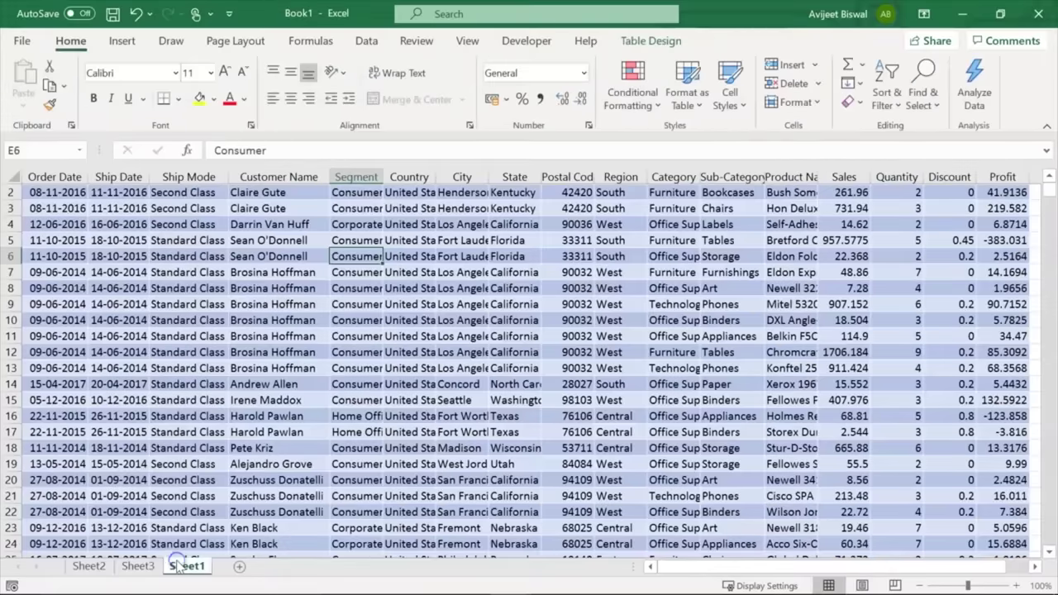
Hide all field buttons on Sheet2's regional line chart, then return to Sheet1
click(91, 571)
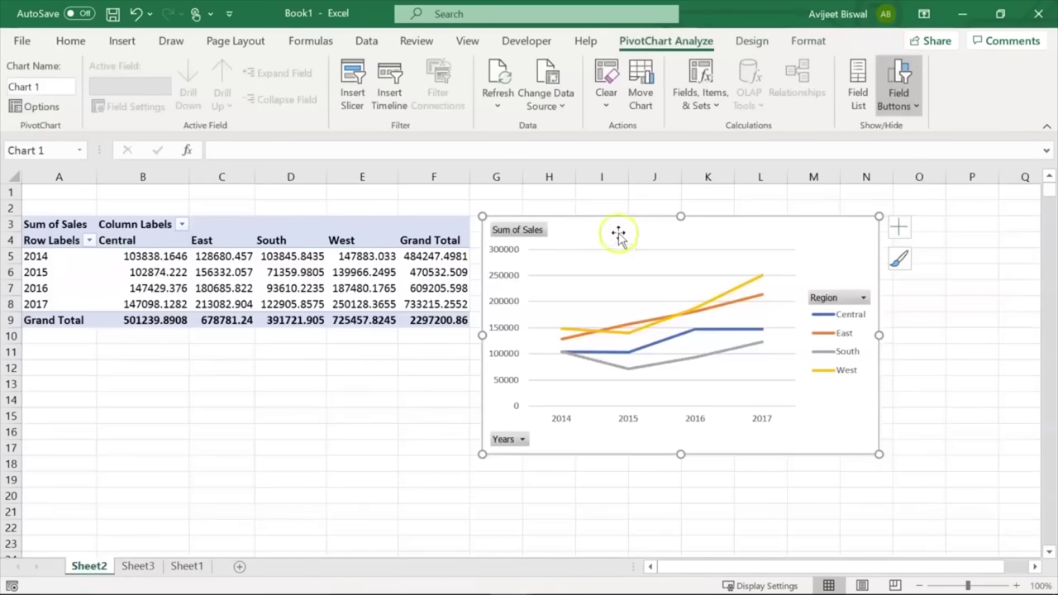
drag(618, 234, 638, 244)
click(558, 249)
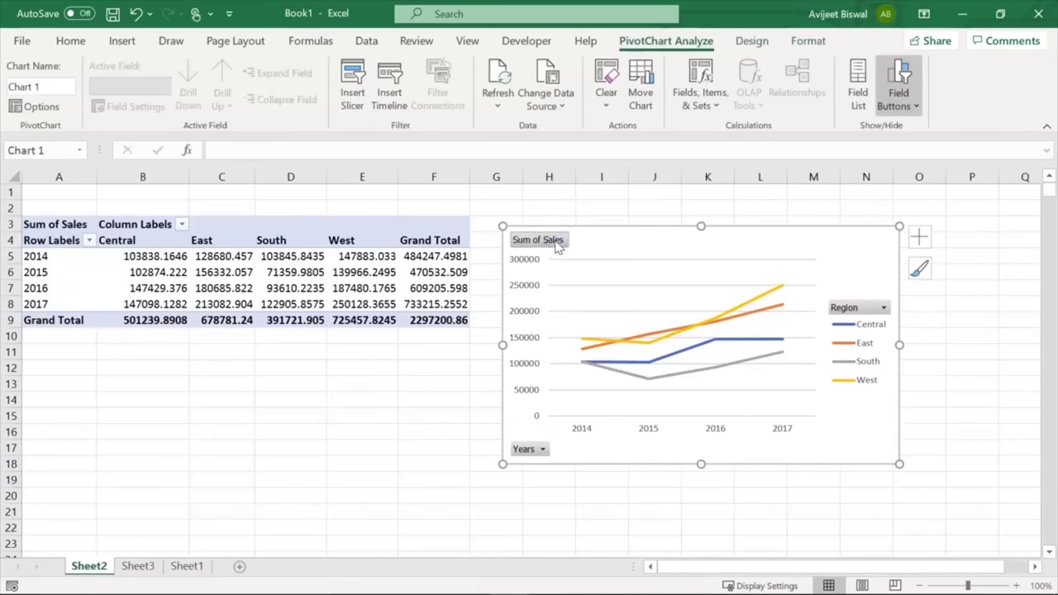
right_click(558, 248)
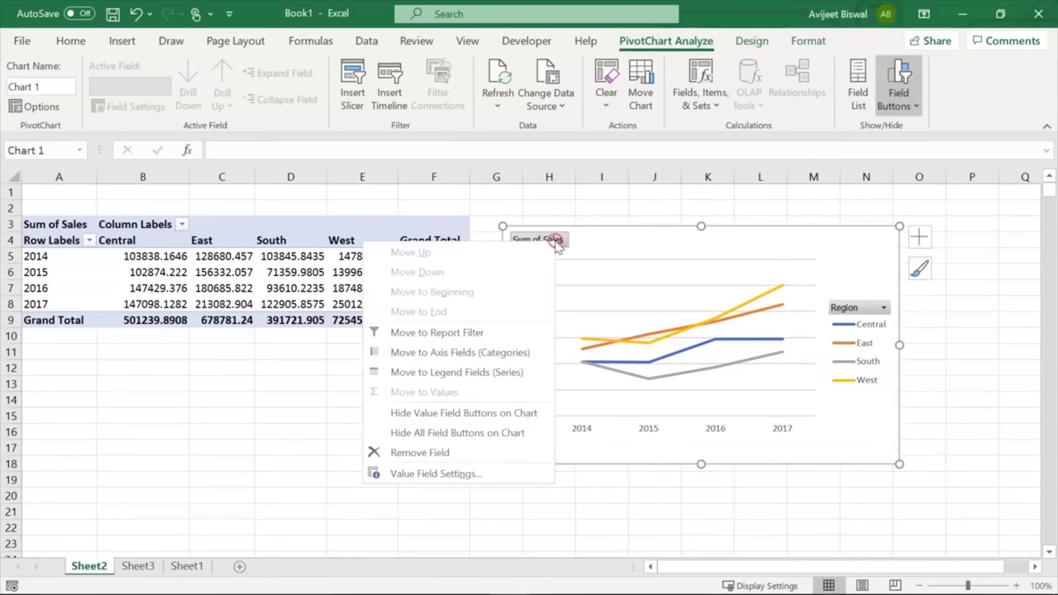
click(474, 433)
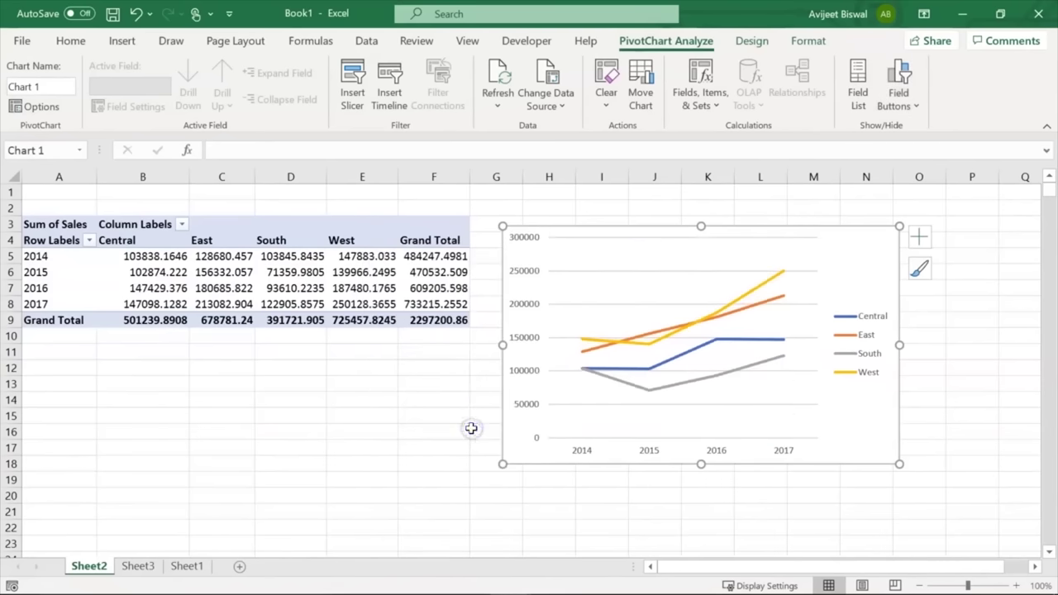
click(187, 566)
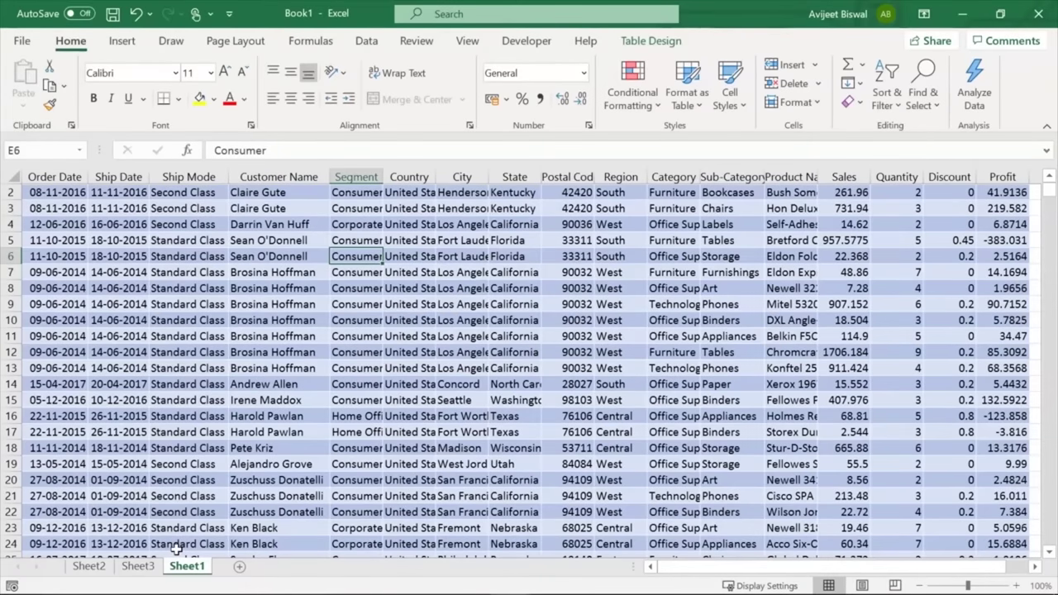
Insert PivotTable3 from SalesData on a new worksheet, Sheet4
click(321, 288)
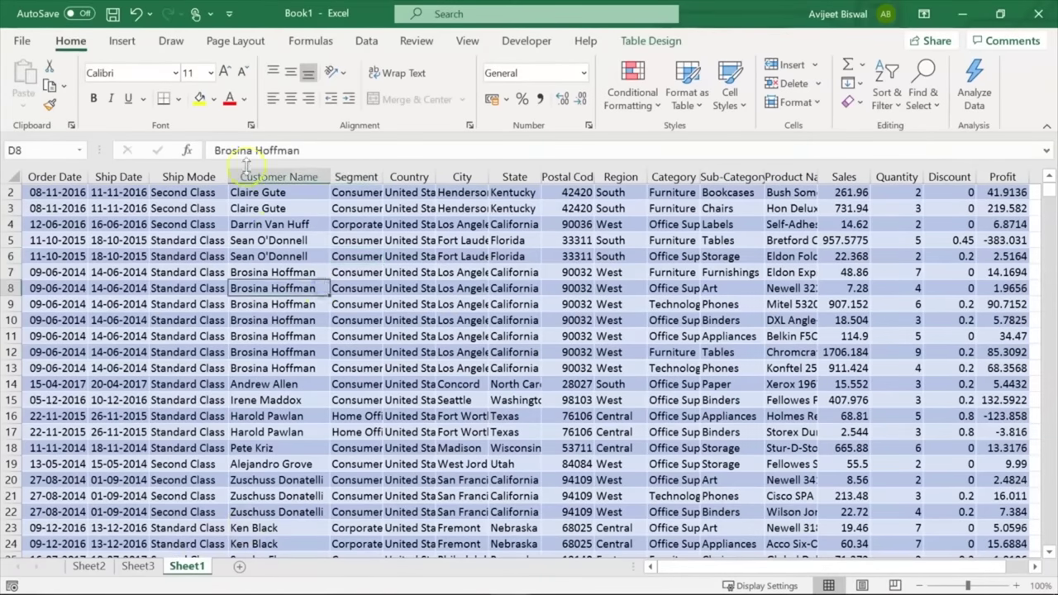
click(122, 41)
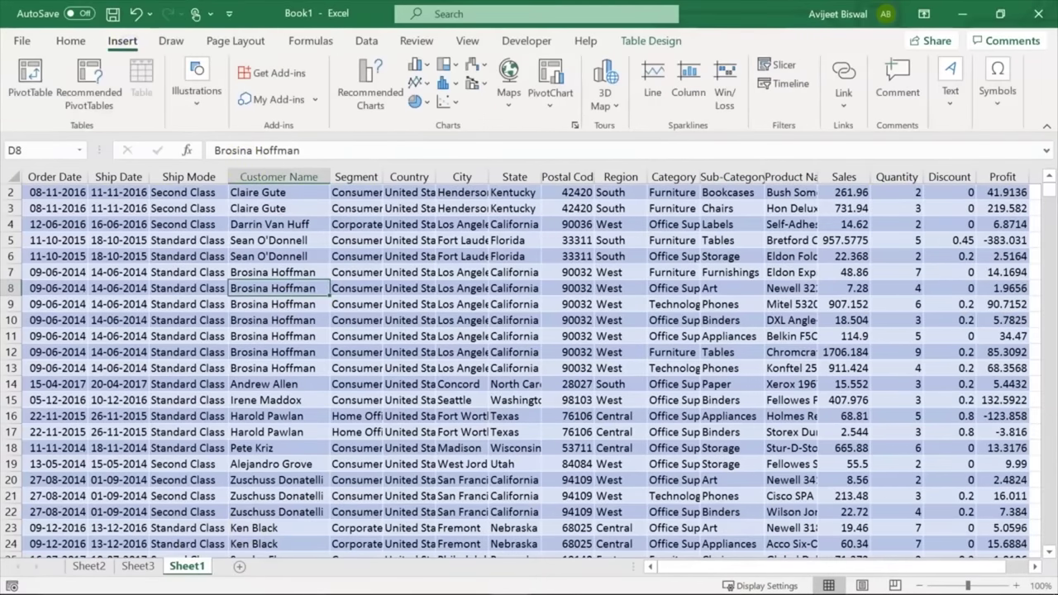
click(30, 82)
click(480, 494)
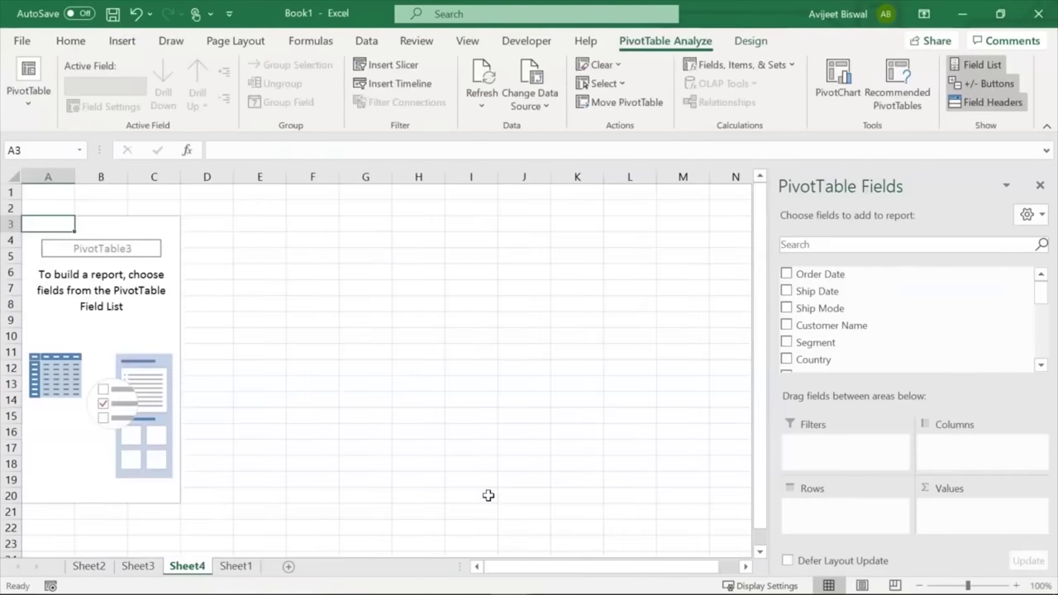
Add Sum of Profit as values and Segment as rows
drag(1039, 276, 1041, 351)
drag(901, 332, 979, 522)
mouse_move(1040, 343)
mouse_down()
mouse_move(1041, 314)
mouse_move(1041, 325)
mouse_up()
drag(1041, 325, 1042, 300)
drag(844, 303, 815, 512)
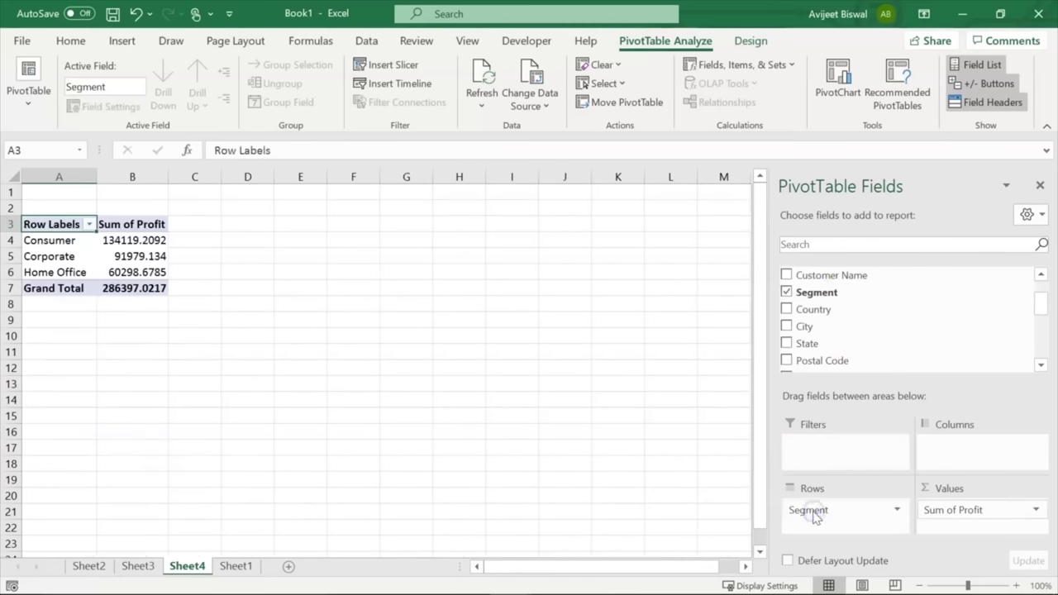
click(125, 239)
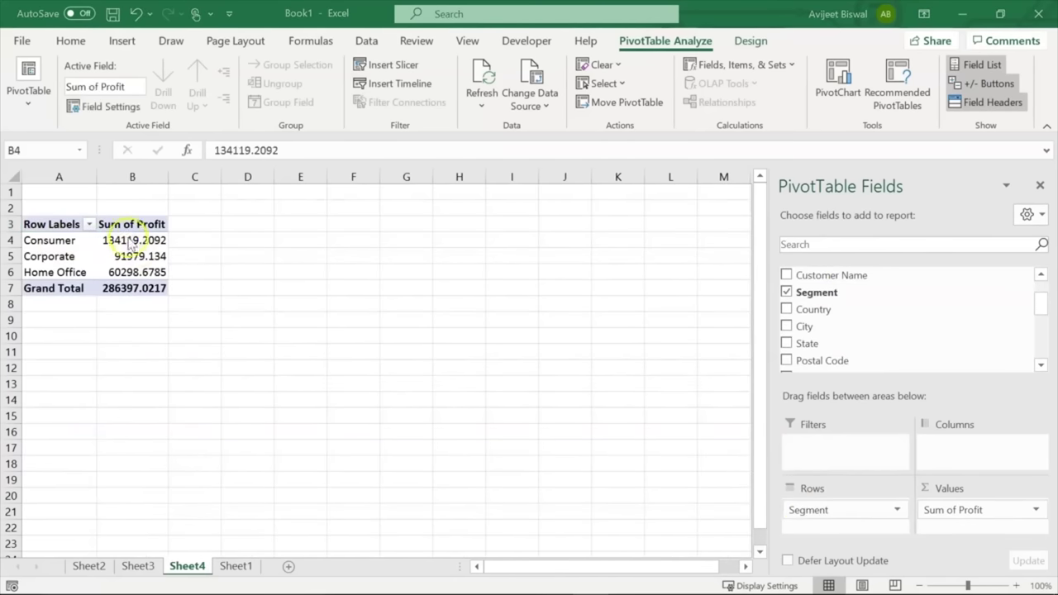
Sort the segments by Sum of Profit, smallest to largest
mouse_move(128, 237)
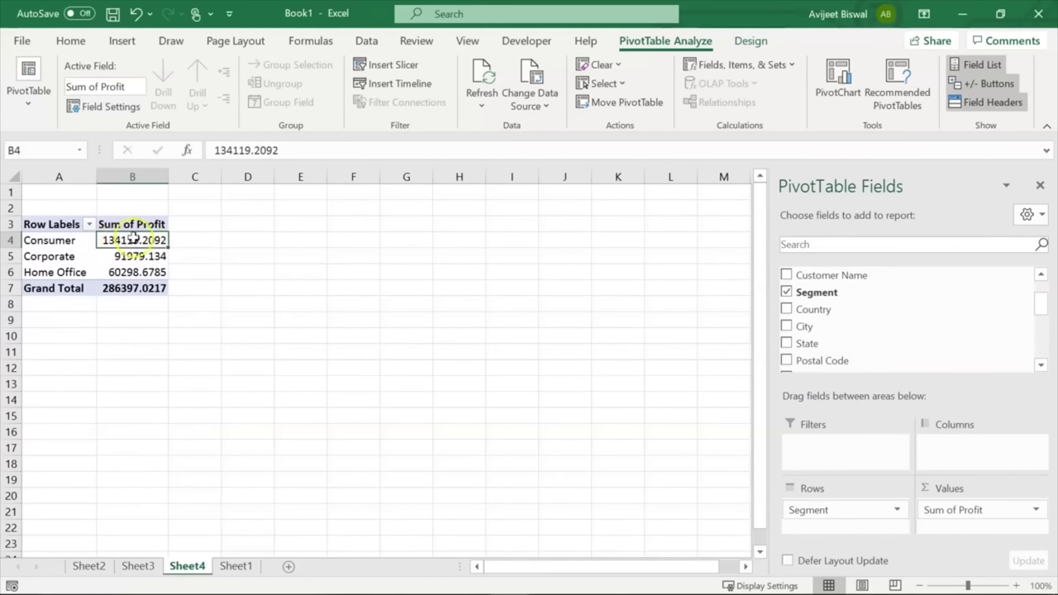
right_click(133, 240)
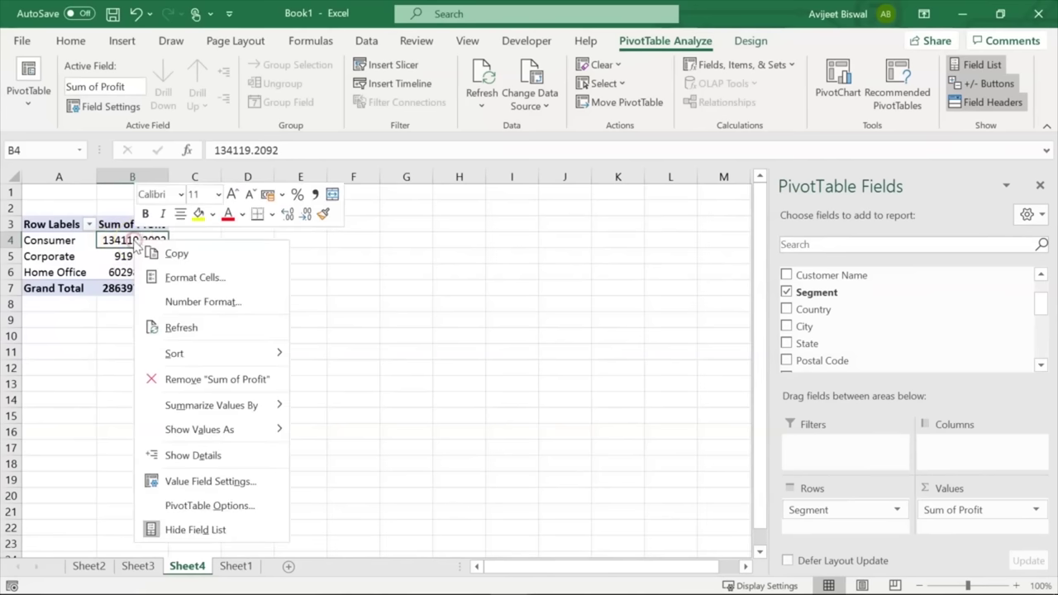
mouse_move(213, 354)
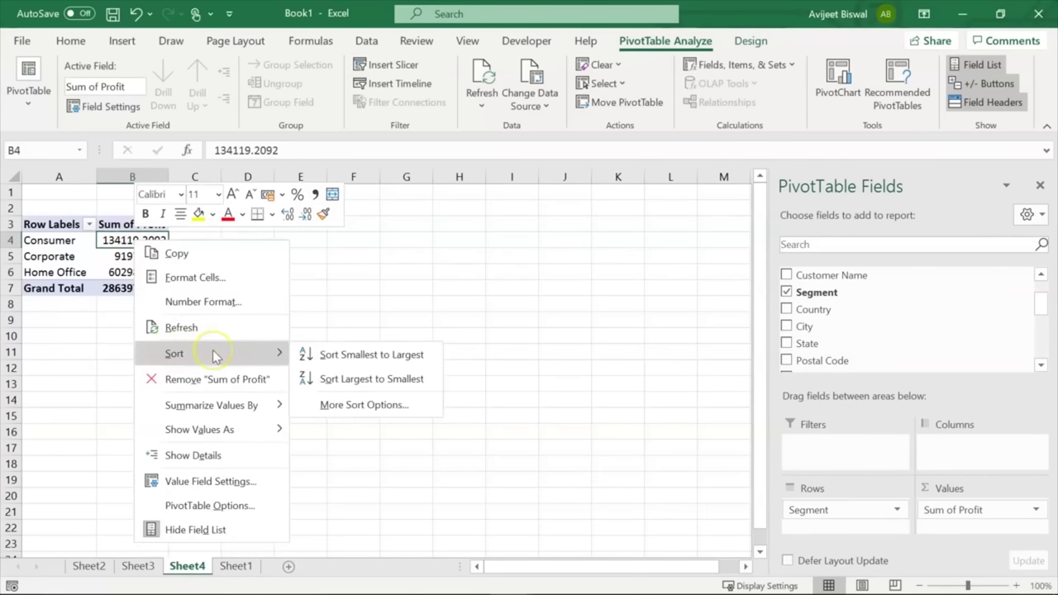
click(383, 357)
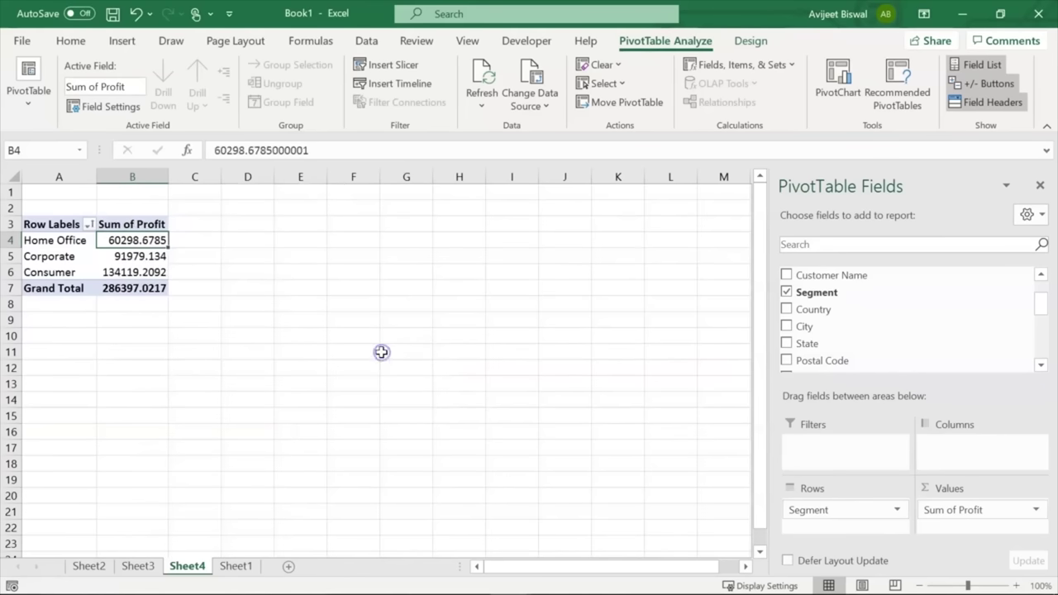
Check the Consumer, Home Office and Corporate profit figures
click(70, 272)
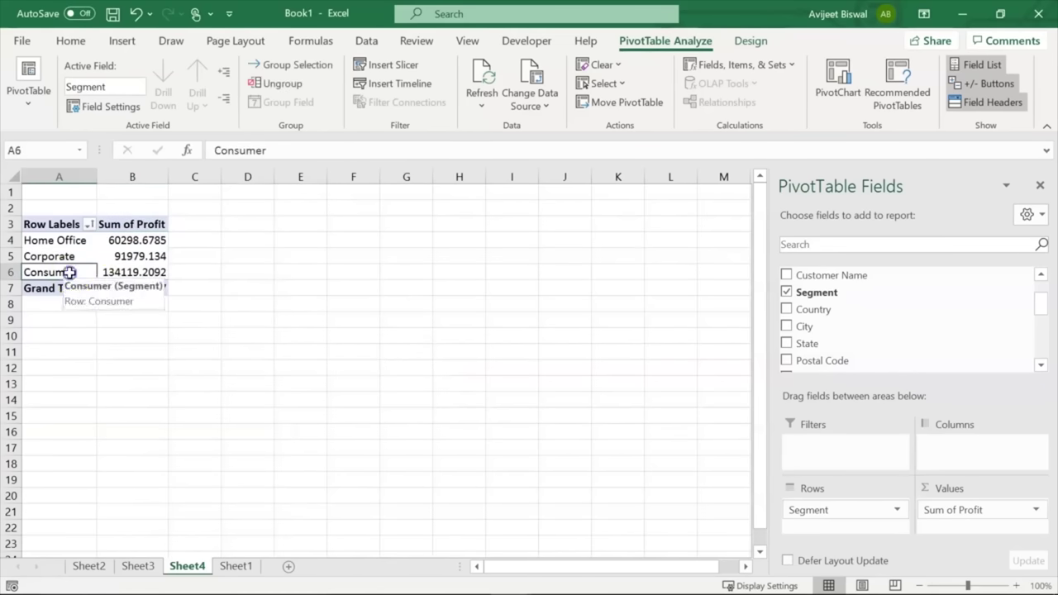
click(125, 275)
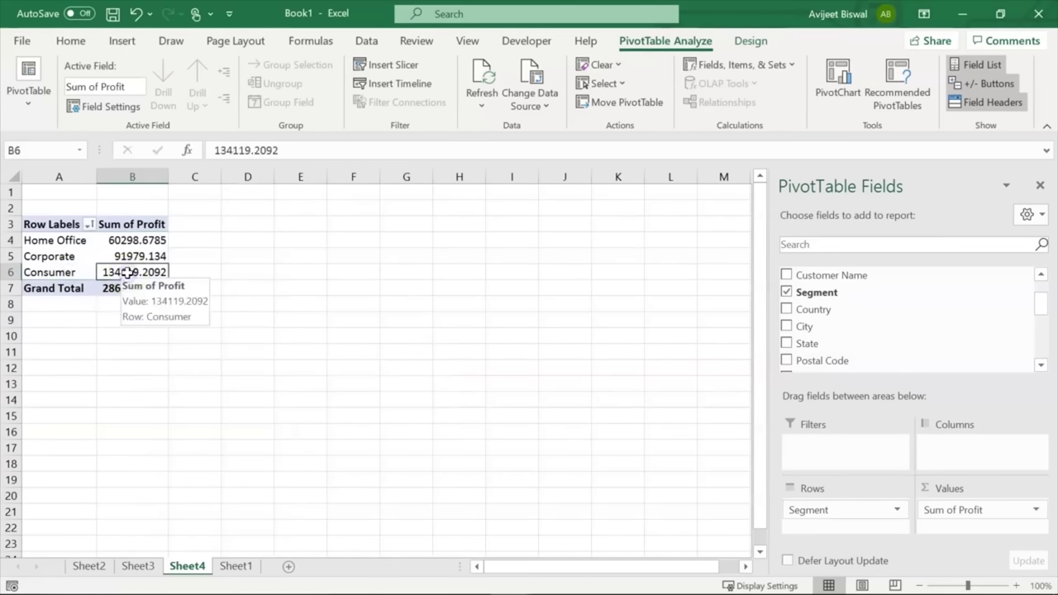
click(72, 240)
click(126, 240)
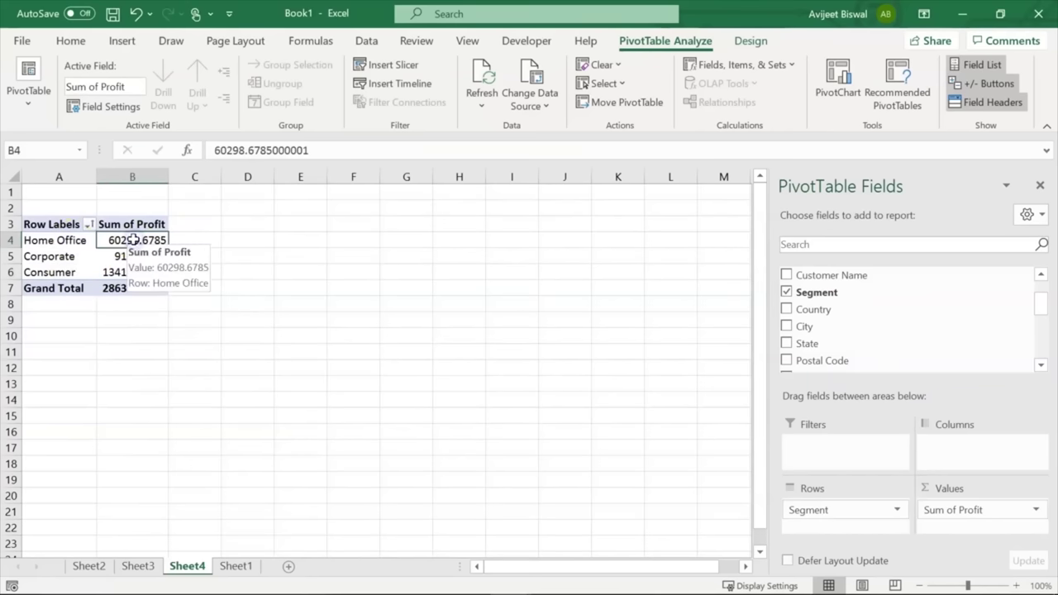
click(59, 244)
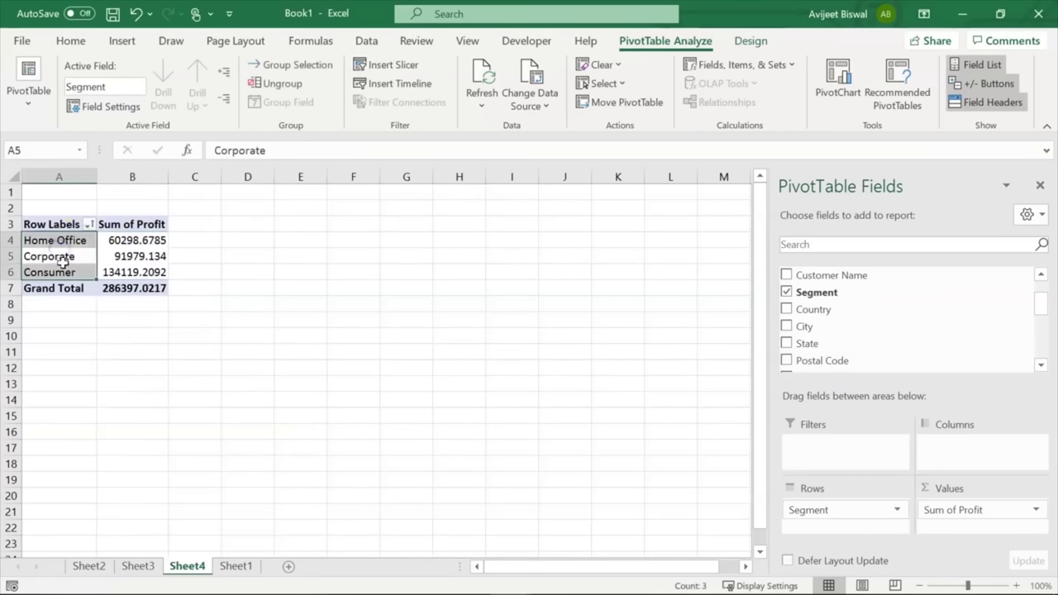
click(117, 255)
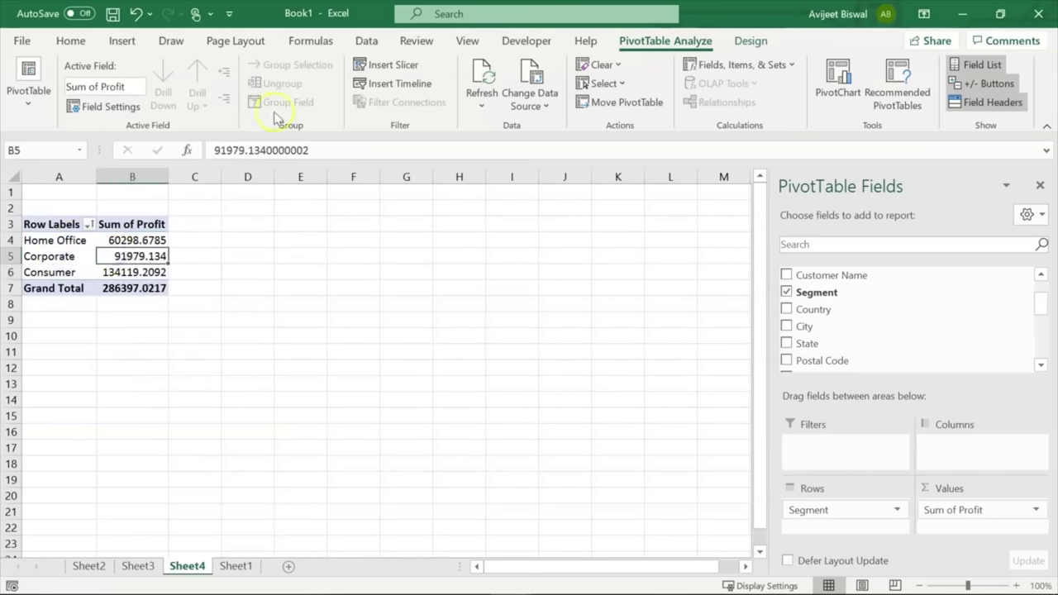
click(122, 41)
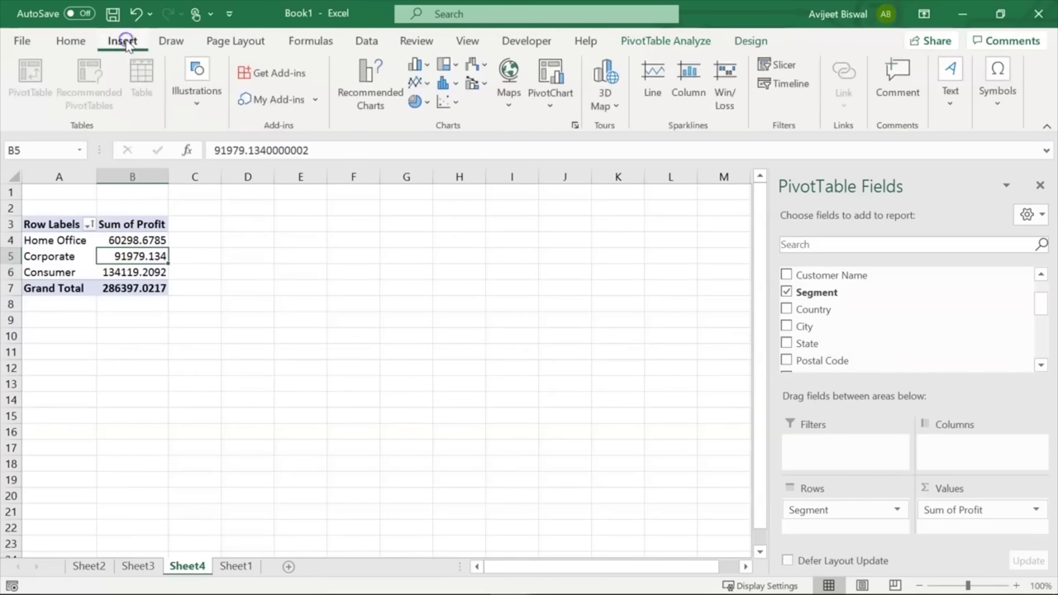
Insert a pie chart of Sum of Profit by segment right of the pivot table
click(372, 76)
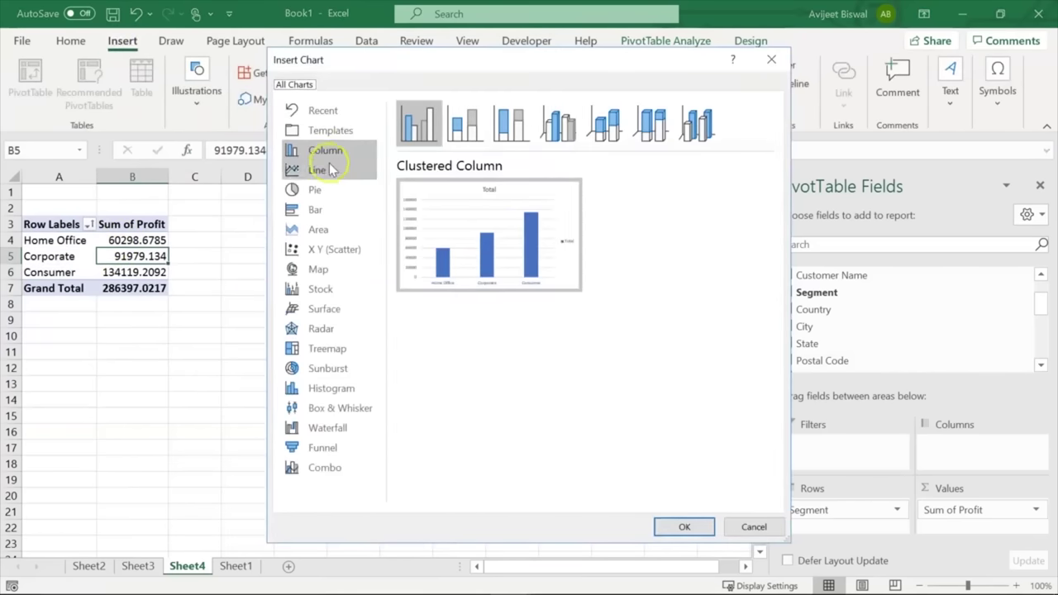
click(337, 193)
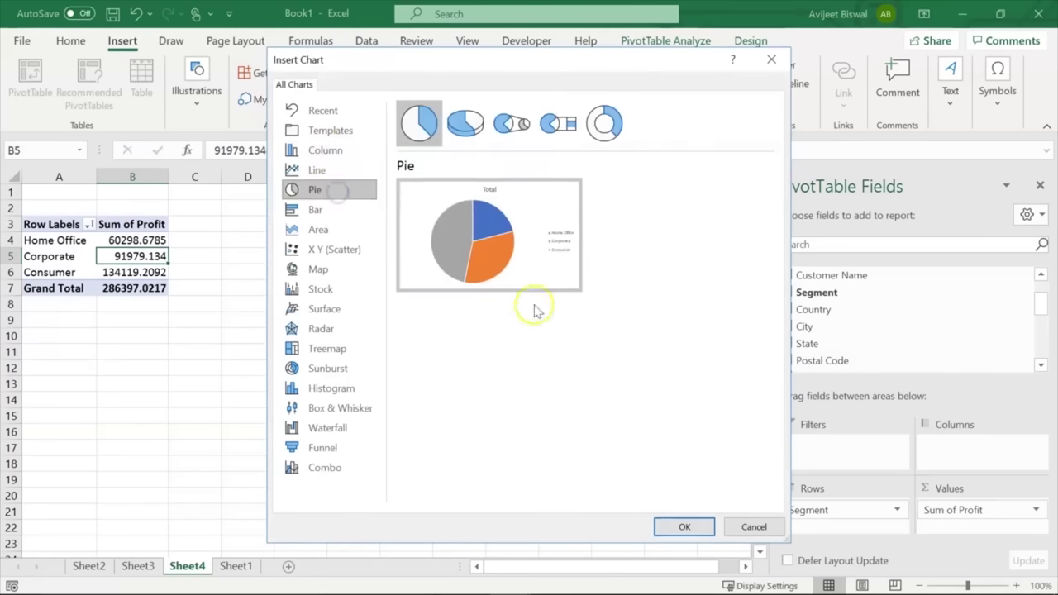
click(680, 526)
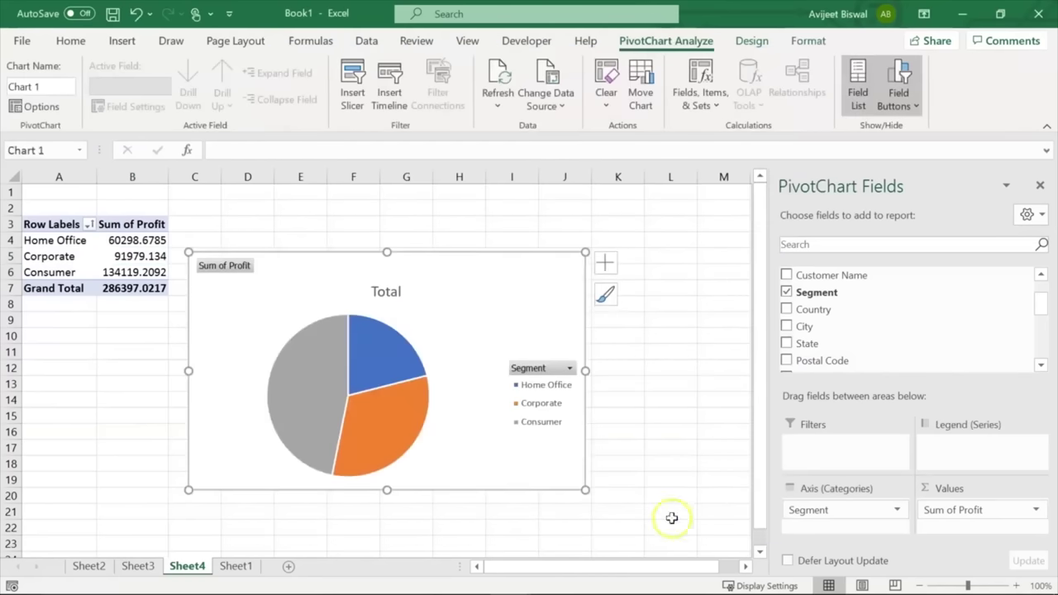
drag(505, 262, 548, 252)
click(402, 346)
mouse_move(402, 349)
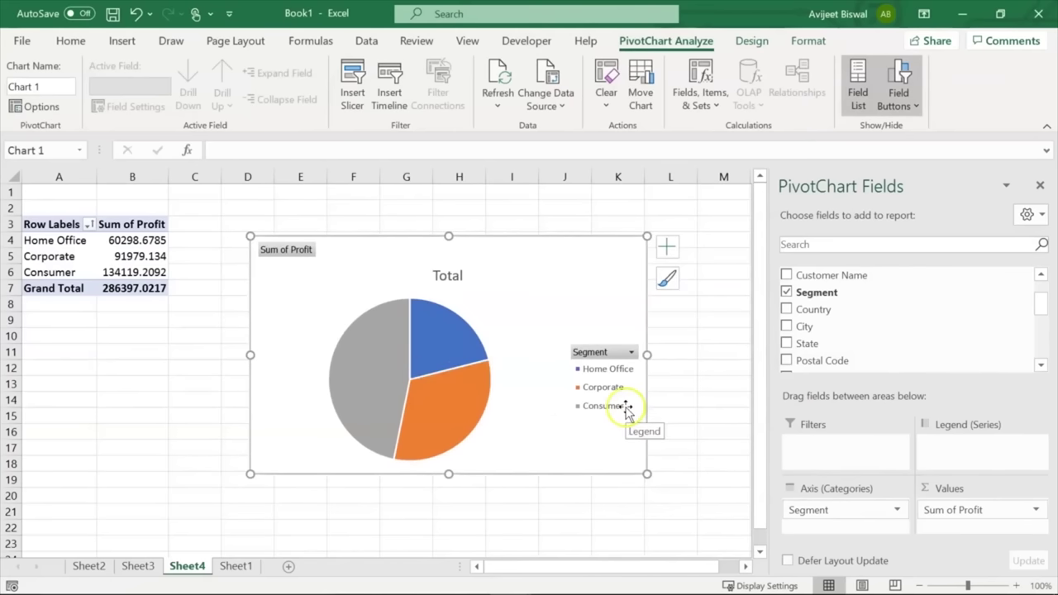
mouse_move(365, 391)
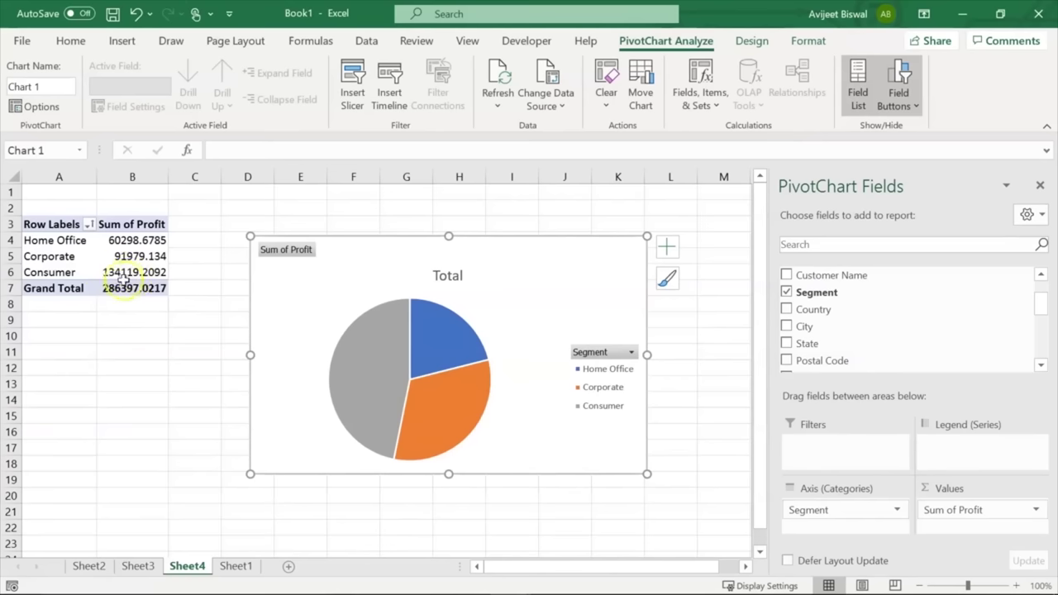
mouse_move(438, 339)
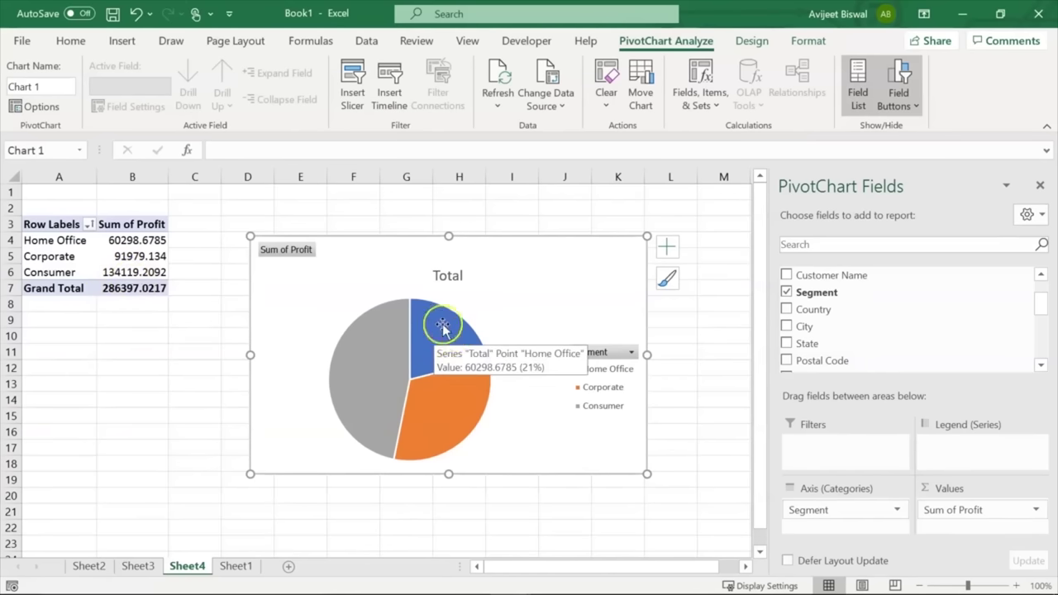
right_click(289, 253)
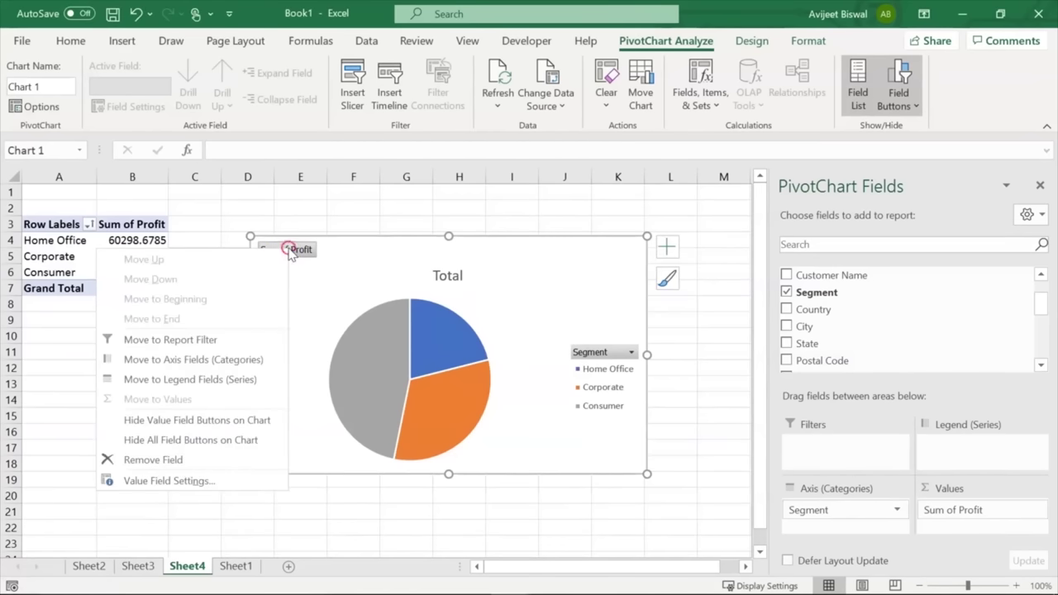
Hide all field buttons on the pie chart and replace the 'Total' title with 'Profit by Segment'
click(175, 440)
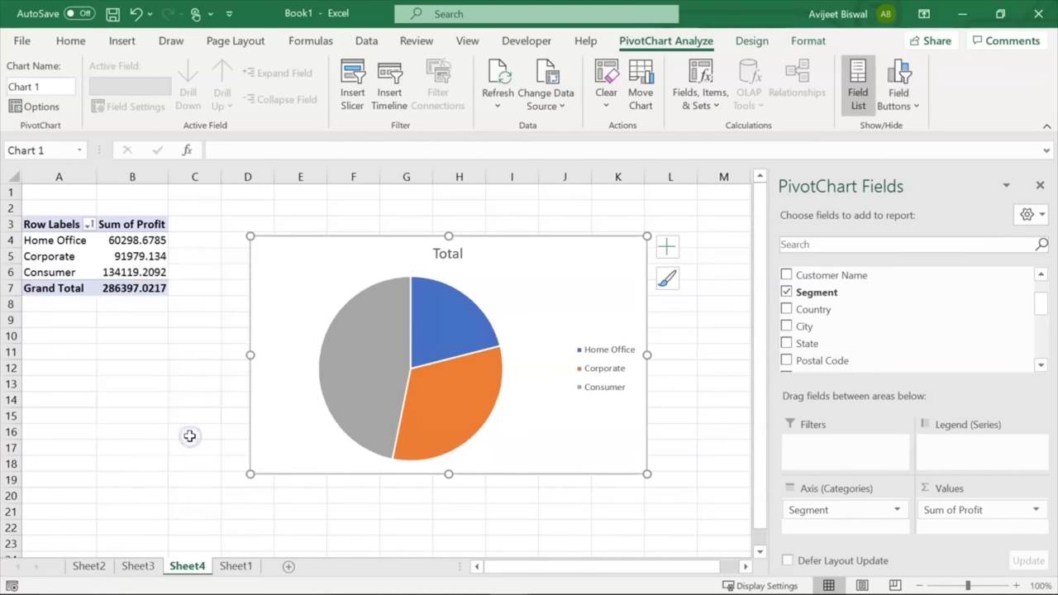
click(220, 437)
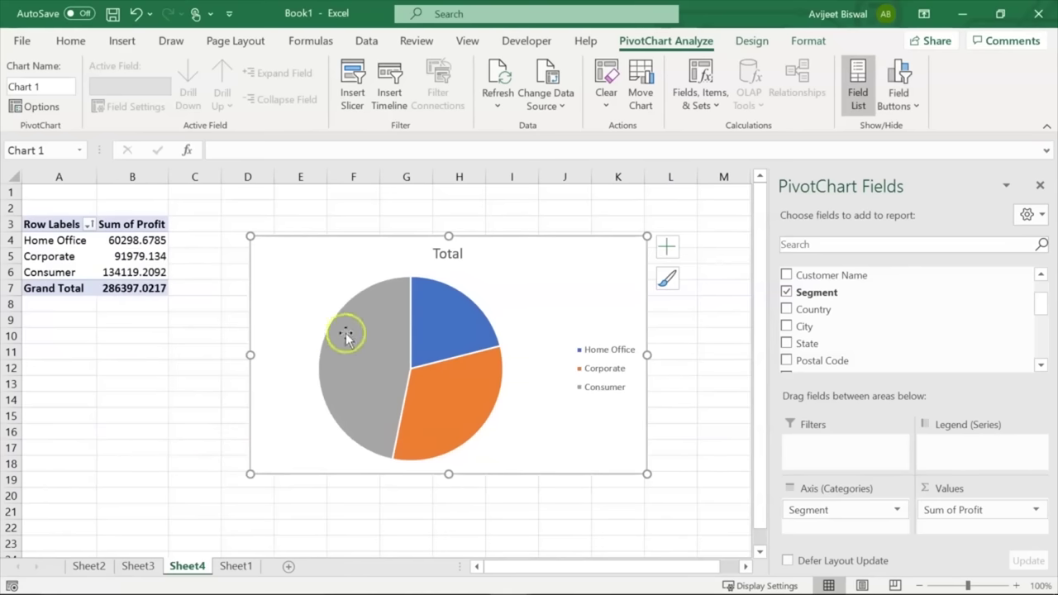
click(447, 254)
double_click(446, 254)
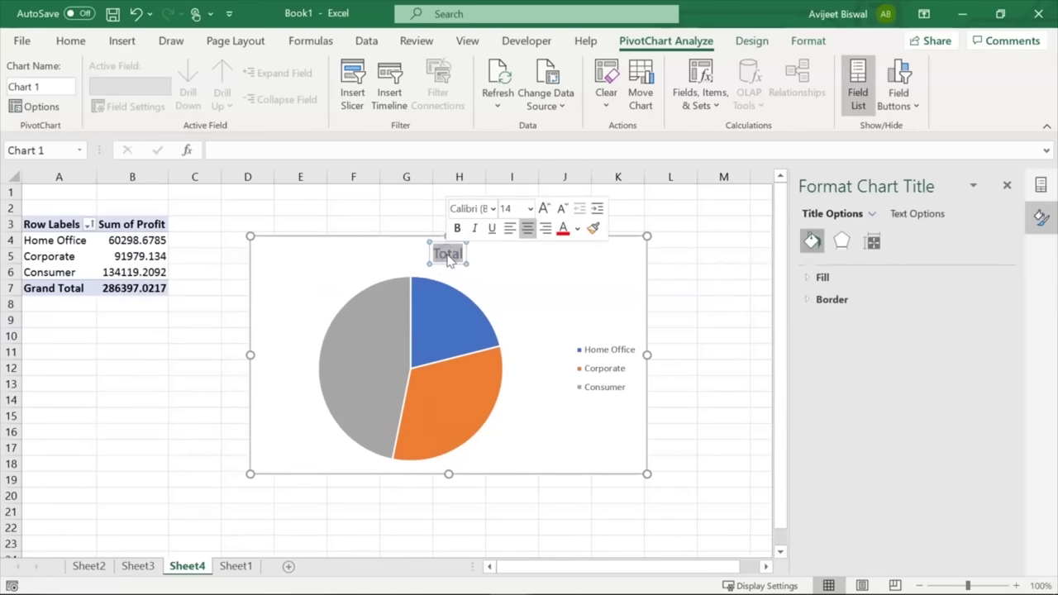
click(460, 263)
text(Prof)
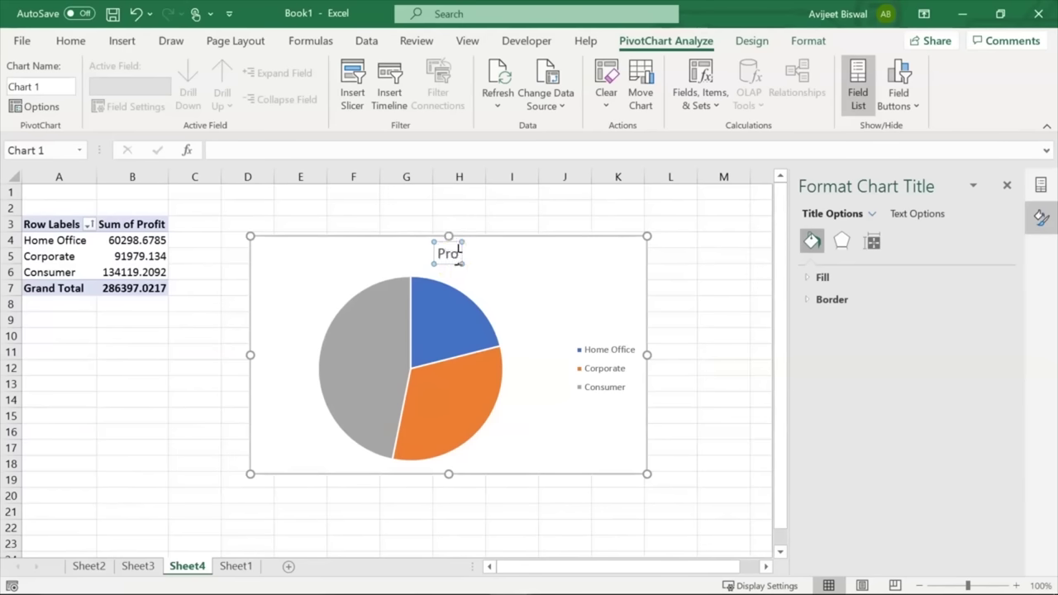
text(it by Segment)
key(Escape)
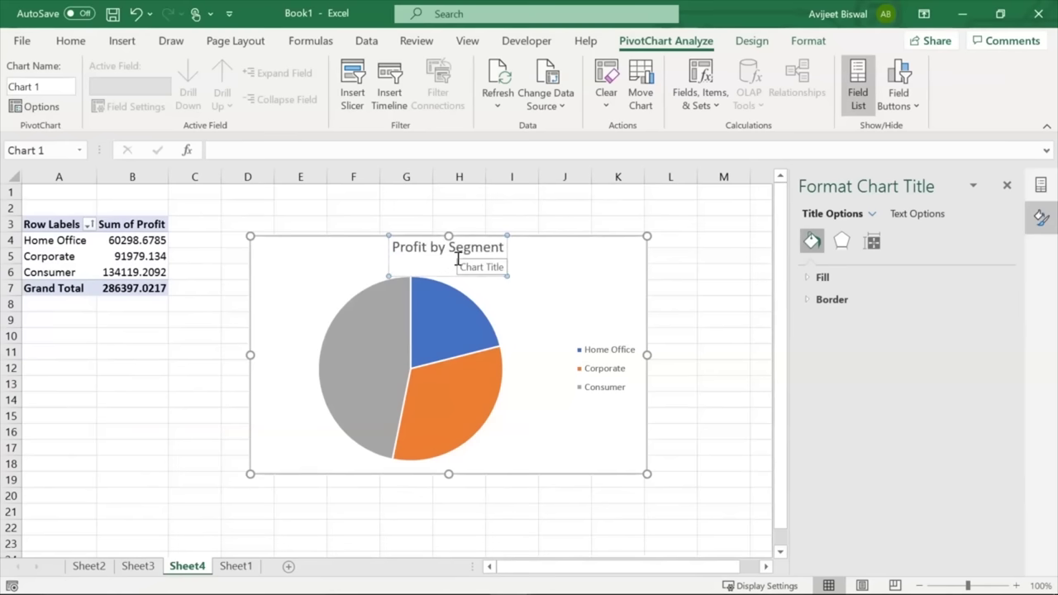
Reselect the chart and its 'Profit by Segment' title text, then deselect it and move to Sheet3
click(596, 268)
click(554, 263)
click(488, 254)
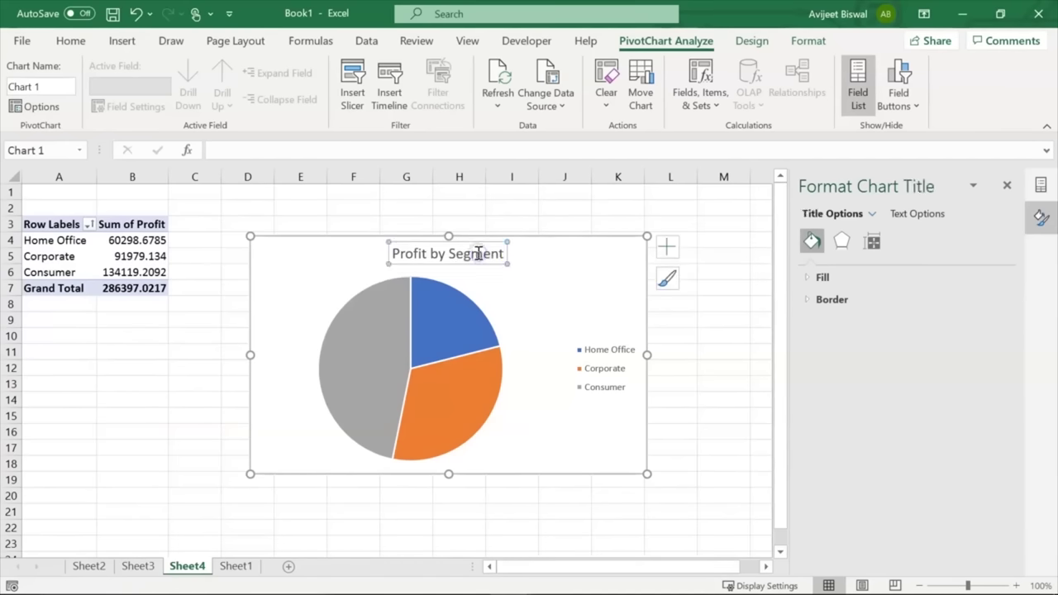
double_click(467, 254)
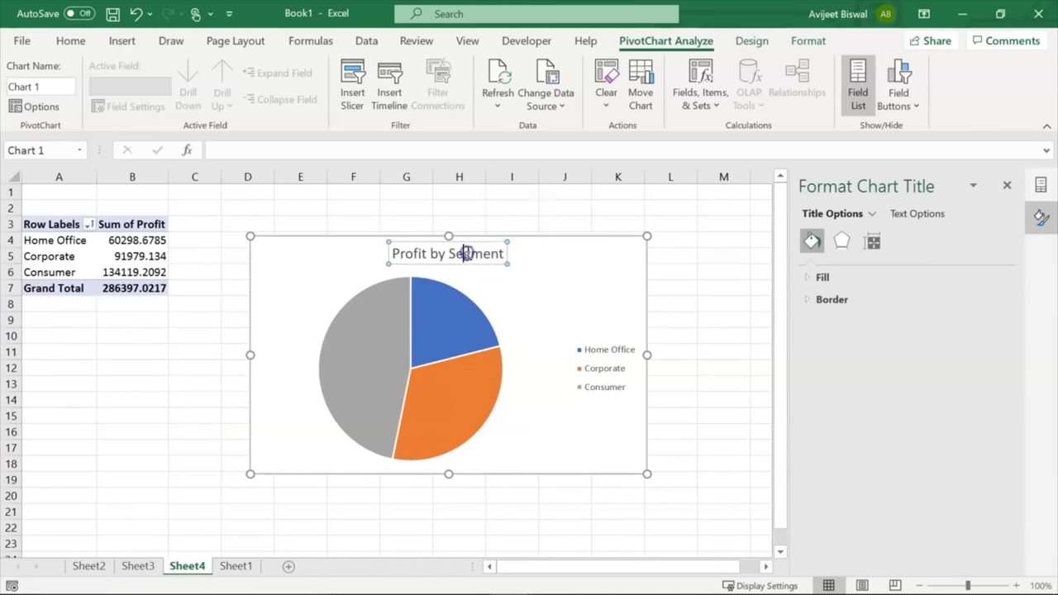
triple_click(468, 255)
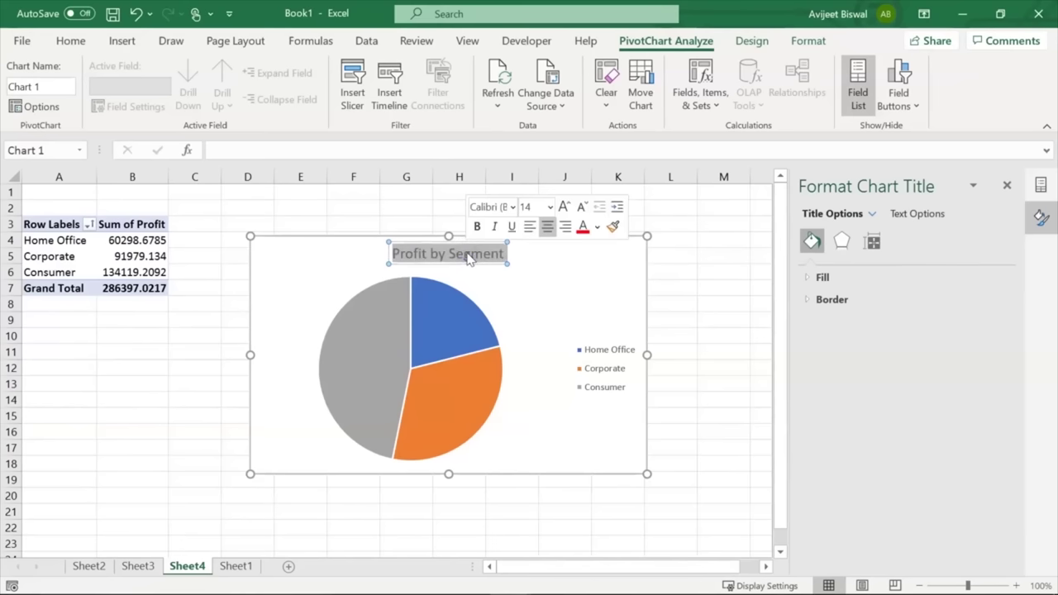
click(668, 268)
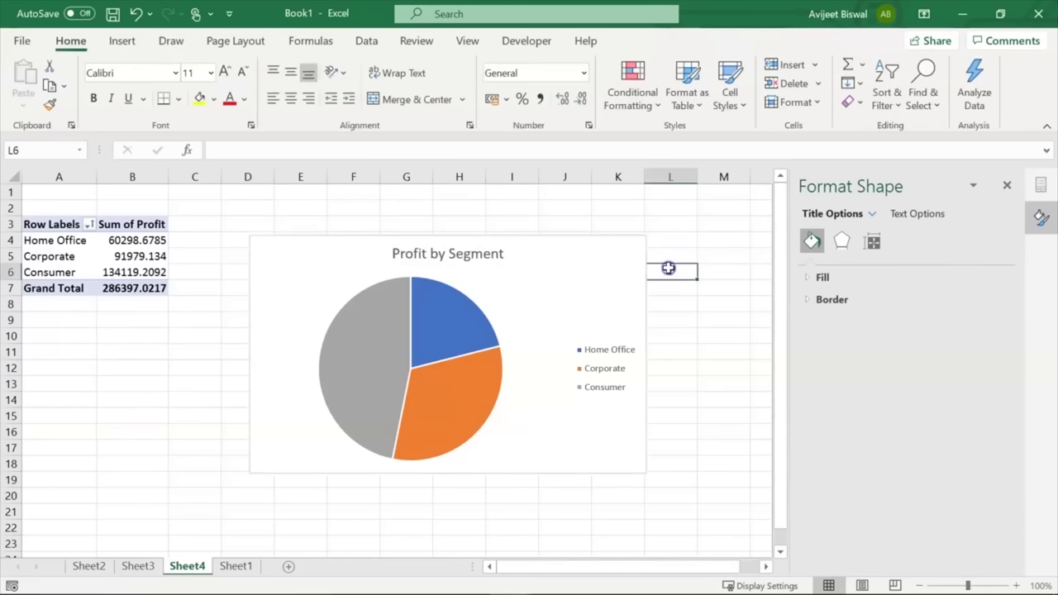
click(141, 567)
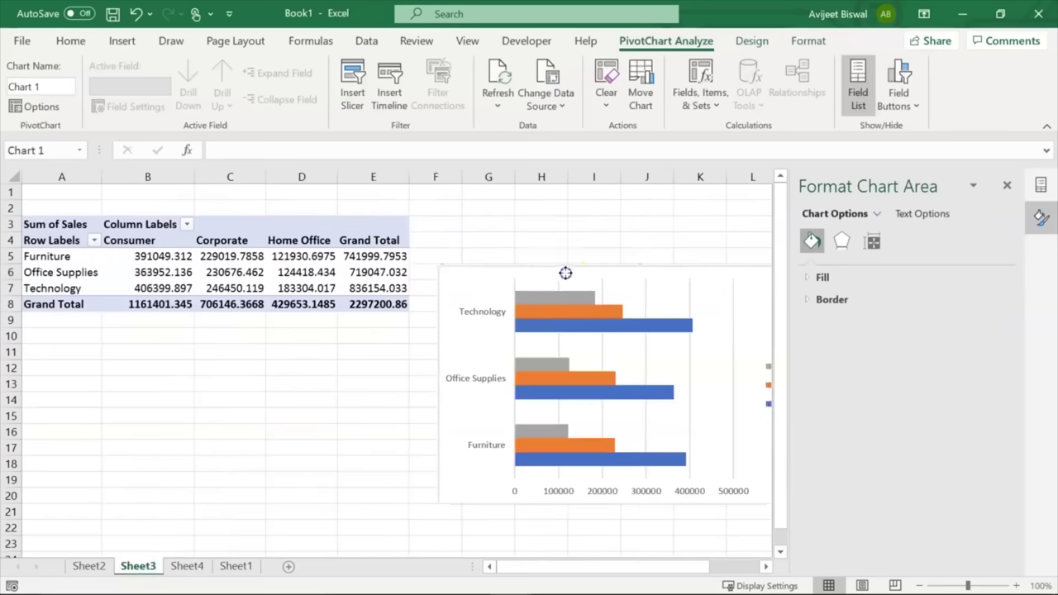
Close the formatting pane and field list, then add a chart title to the bar chart
click(1007, 186)
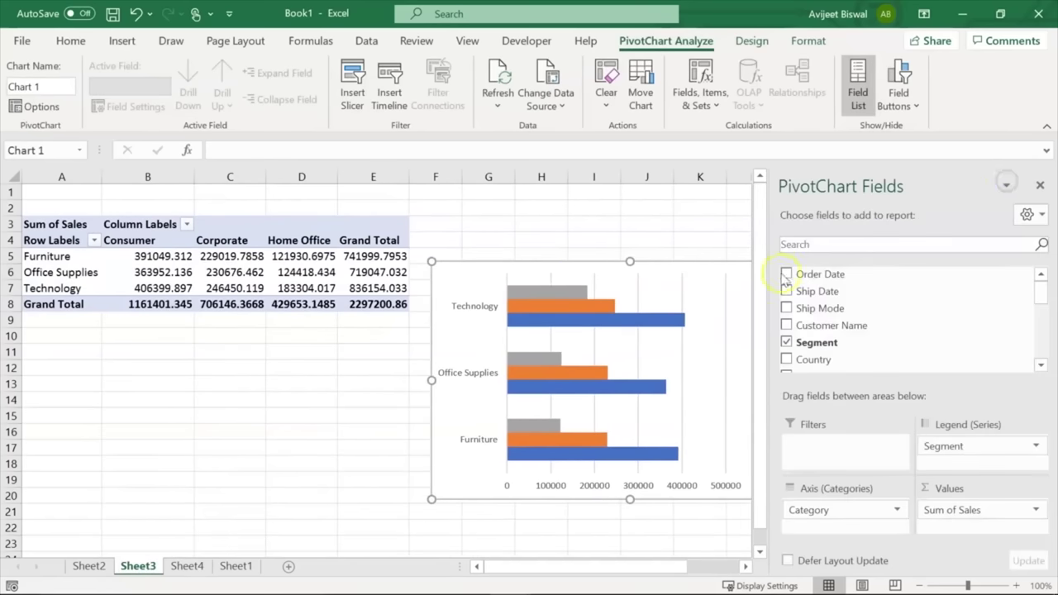
click(1041, 186)
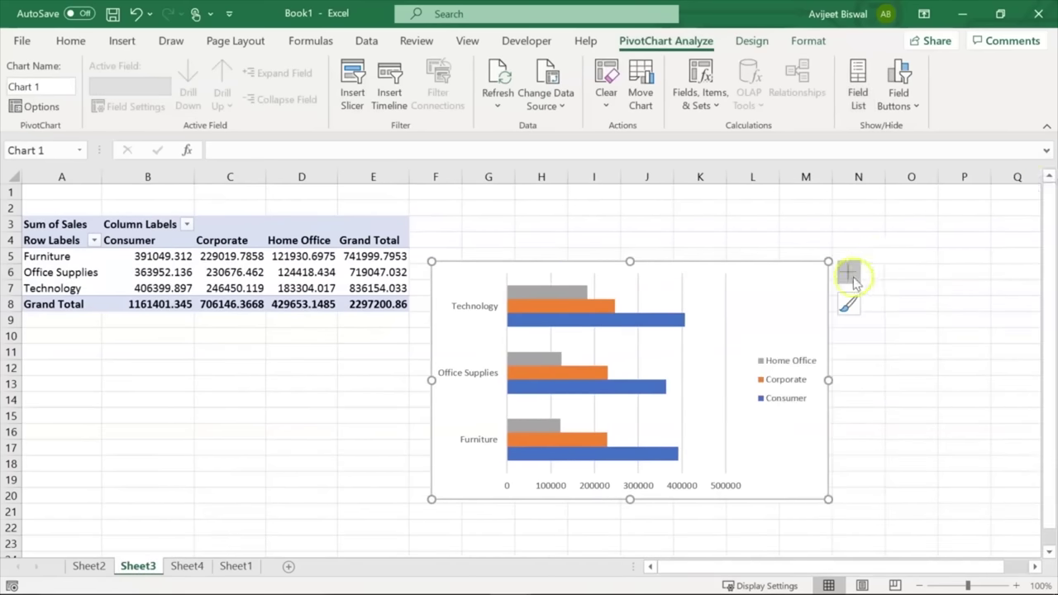
click(850, 276)
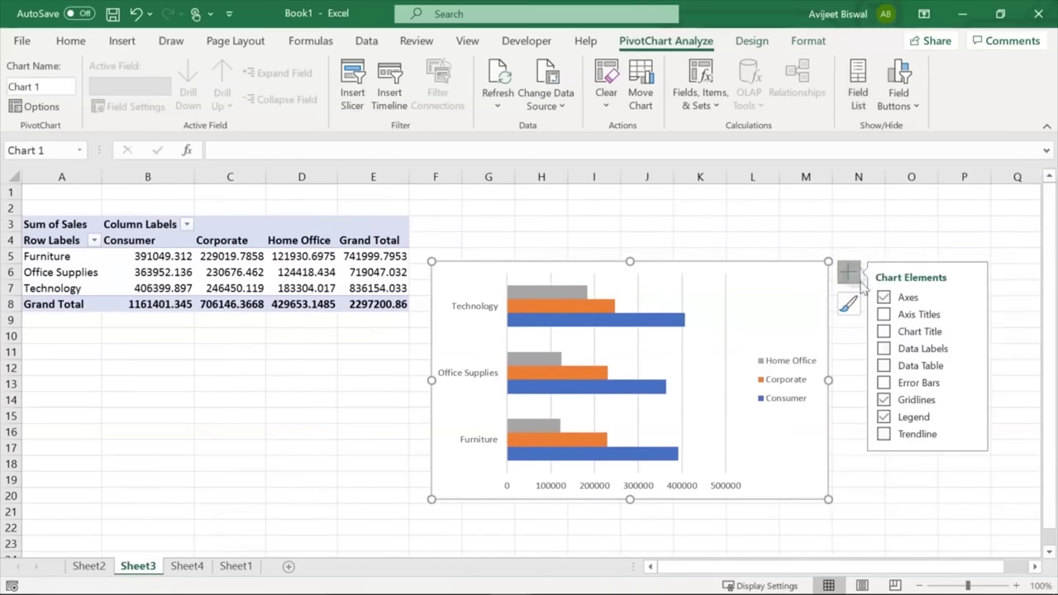
click(884, 332)
Type the title 'Sales by Segment and Category', fixing the typo, then go to Sheet2
click(622, 279)
double_click(624, 281)
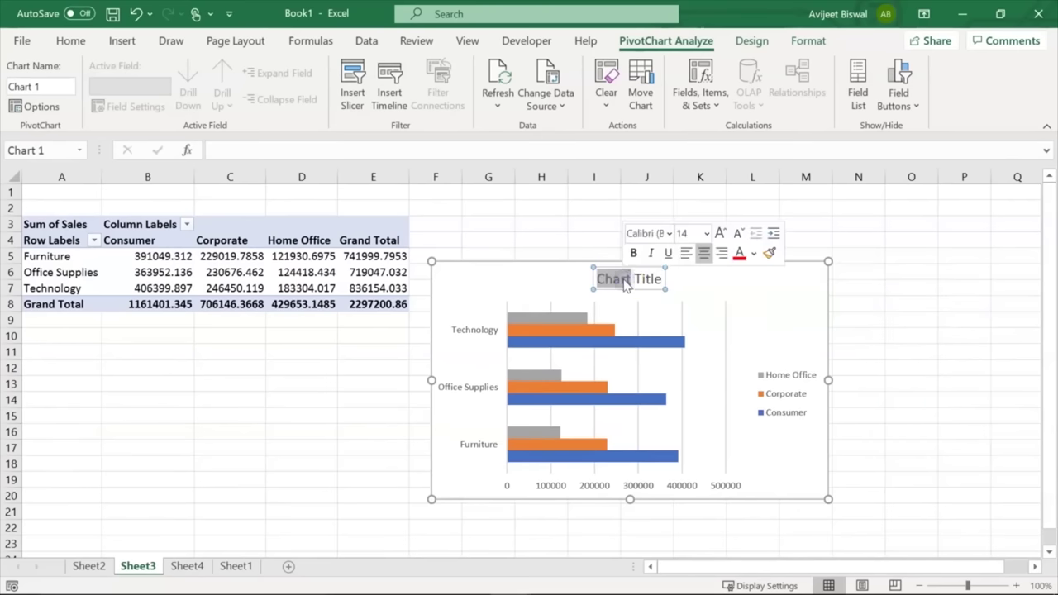
triple_click(610, 280)
text(Sales by)
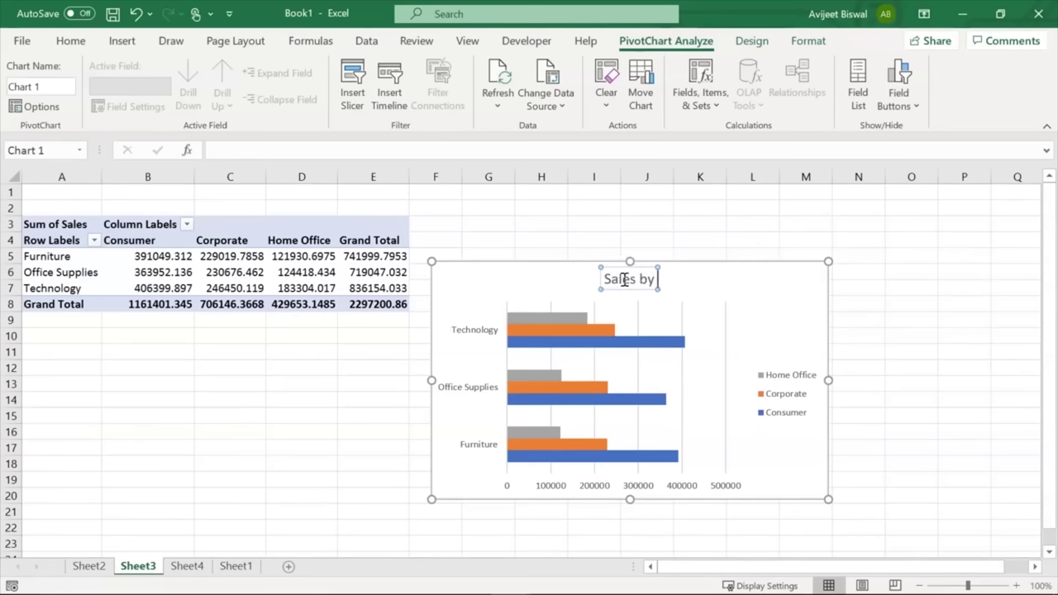
text( Segmen)
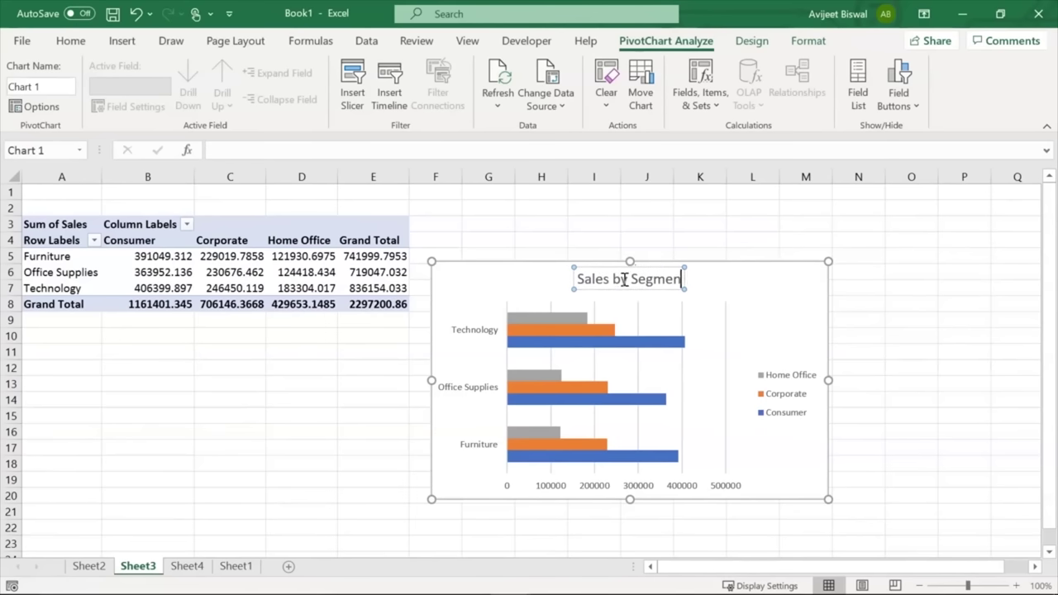
text(t and Cta)
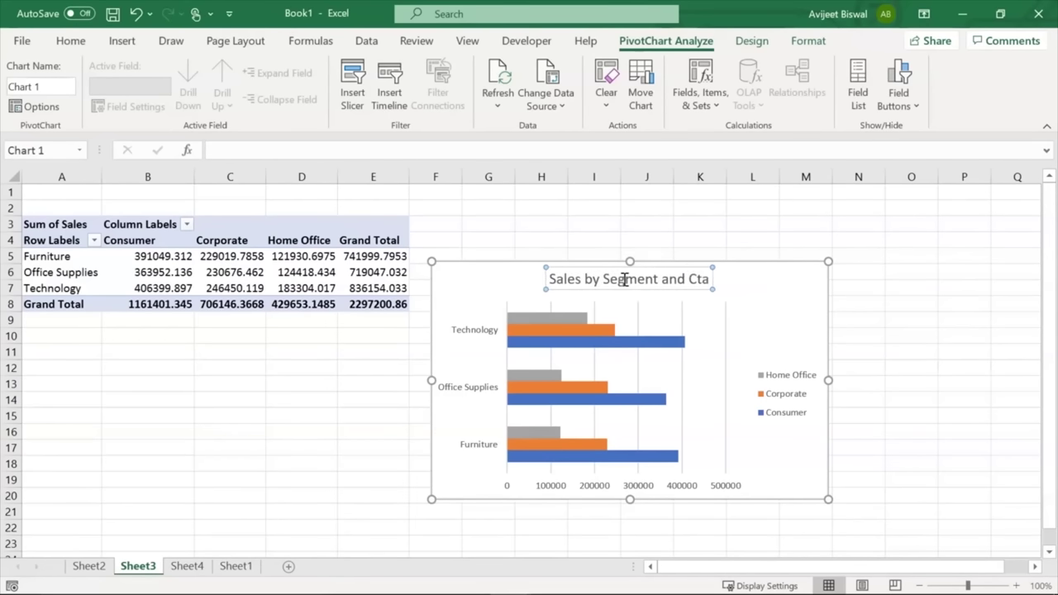
key(BackSpace)
key(BackSpace)
text(ategory)
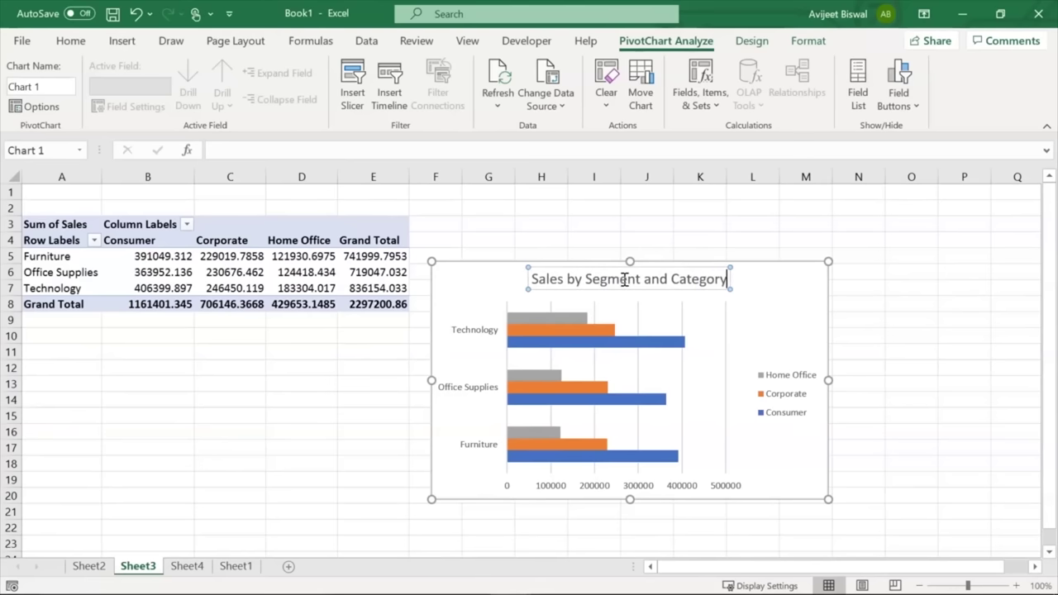
click(86, 567)
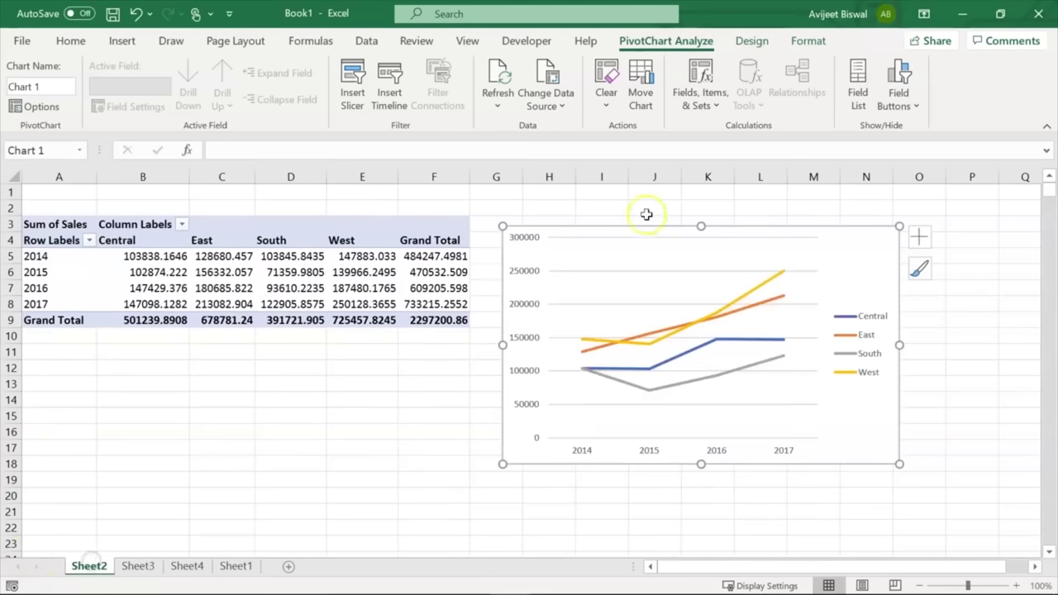
Add the title 'Sales by Year and Region' to the Sheet2 line chart, then return to Sheet1
drag(728, 229, 731, 231)
click(921, 239)
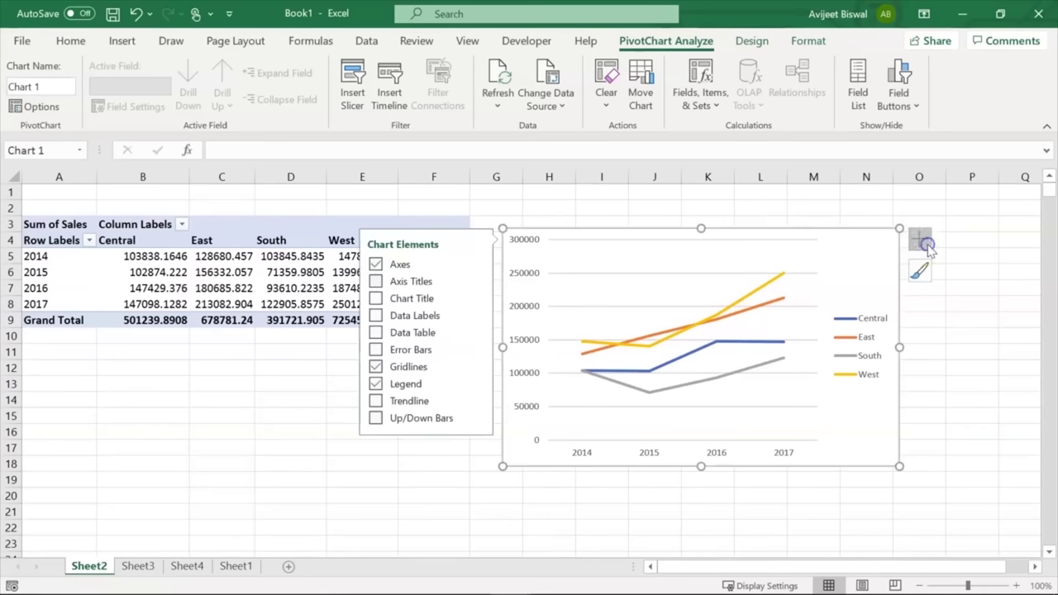
click(376, 299)
click(693, 252)
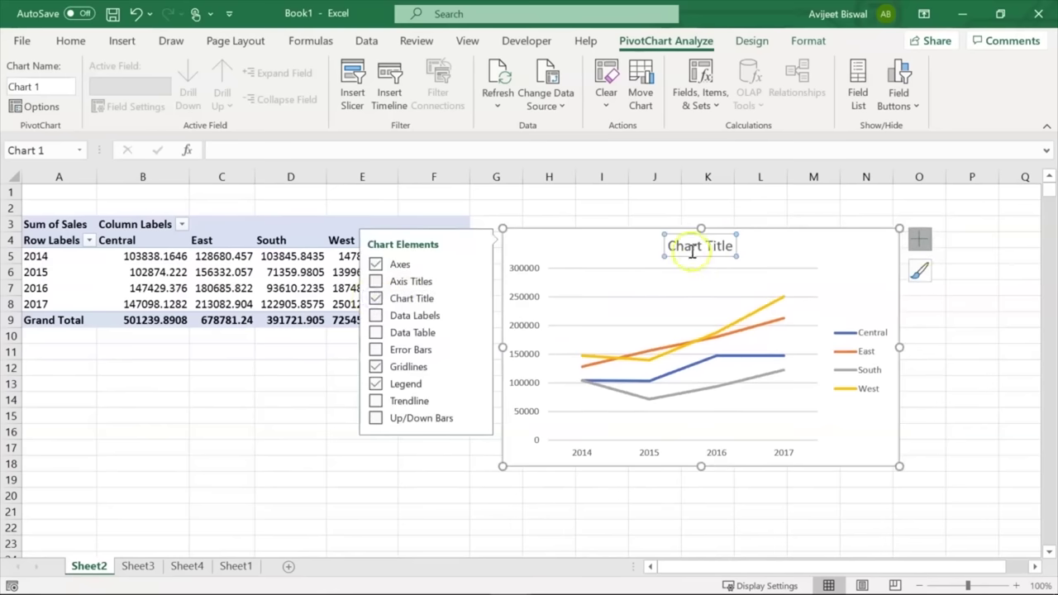
triple_click(693, 252)
text(Sales by Year and Region)
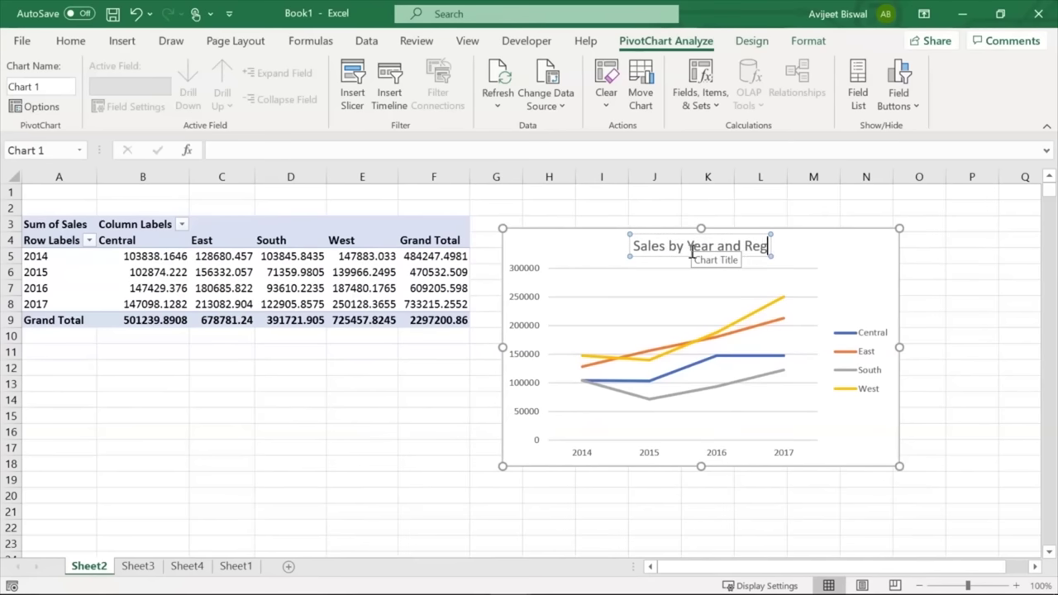
click(262, 496)
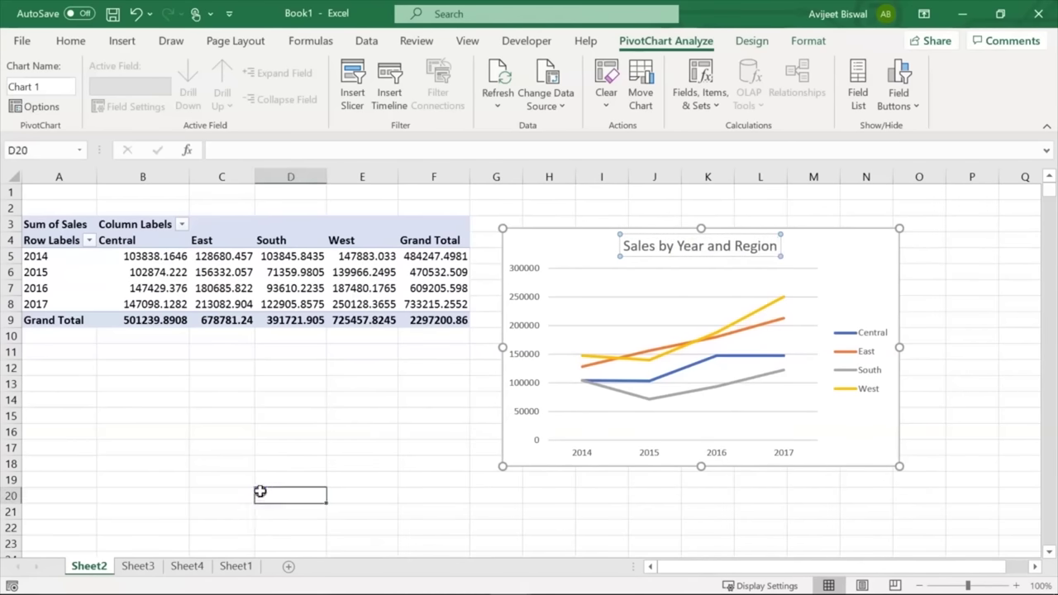
click(236, 566)
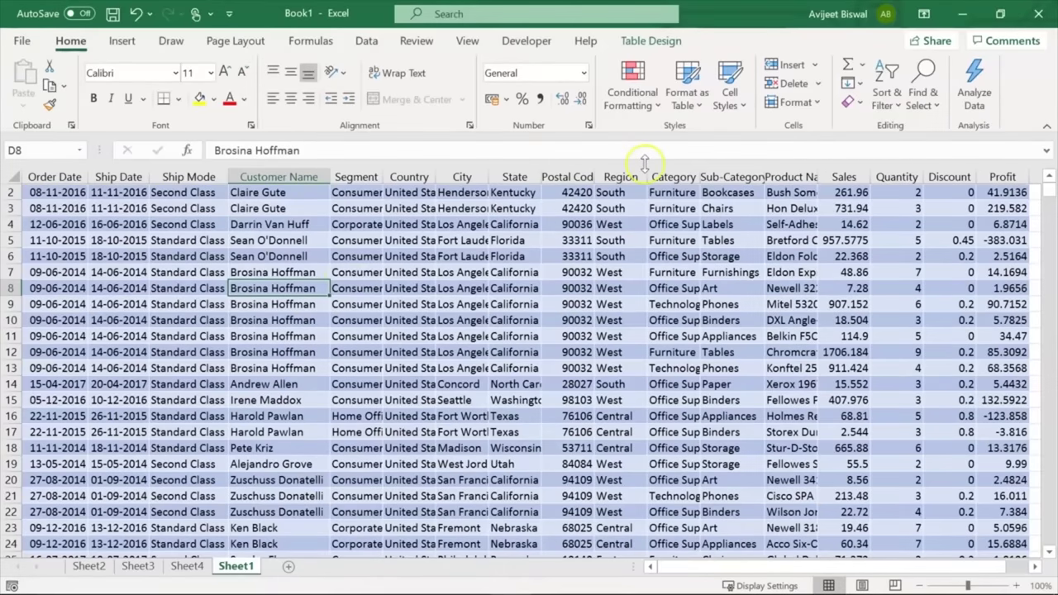
click(188, 177)
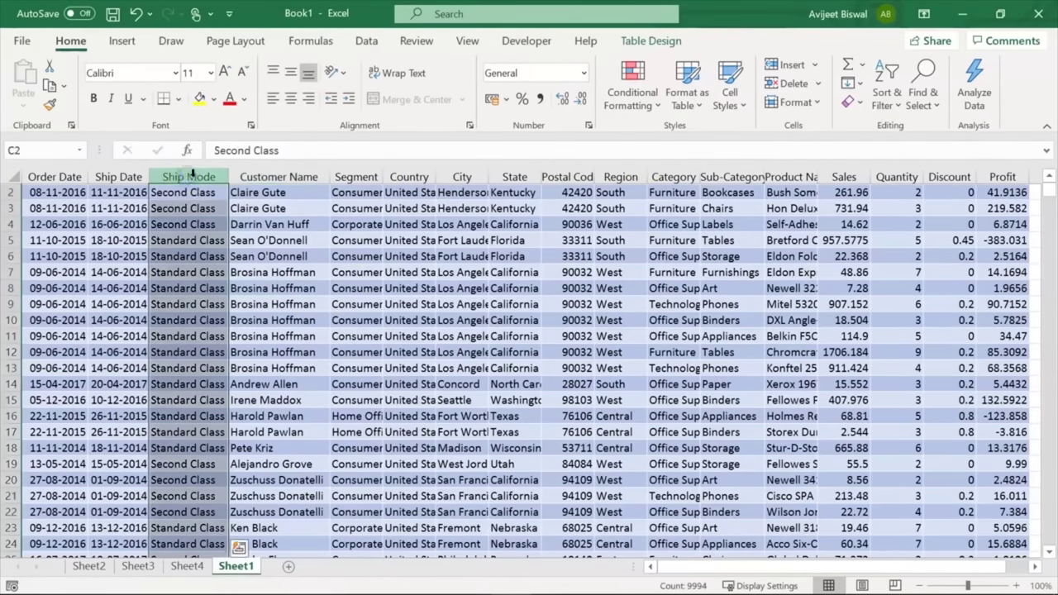
click(537, 169)
key(Right)
key(Right)
key(Right)
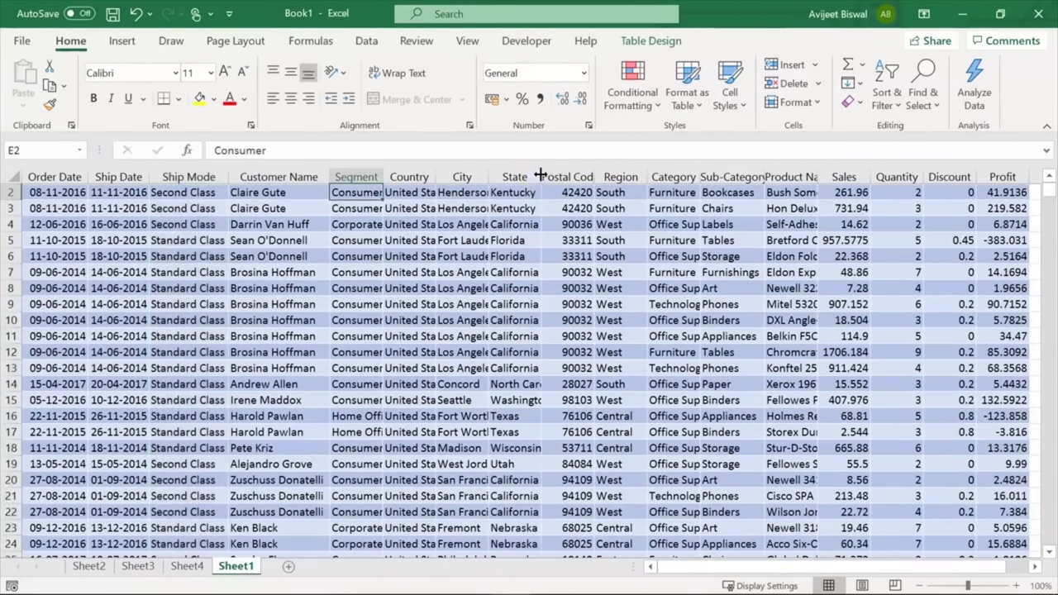
key(ctrl+Right)
key(Right)
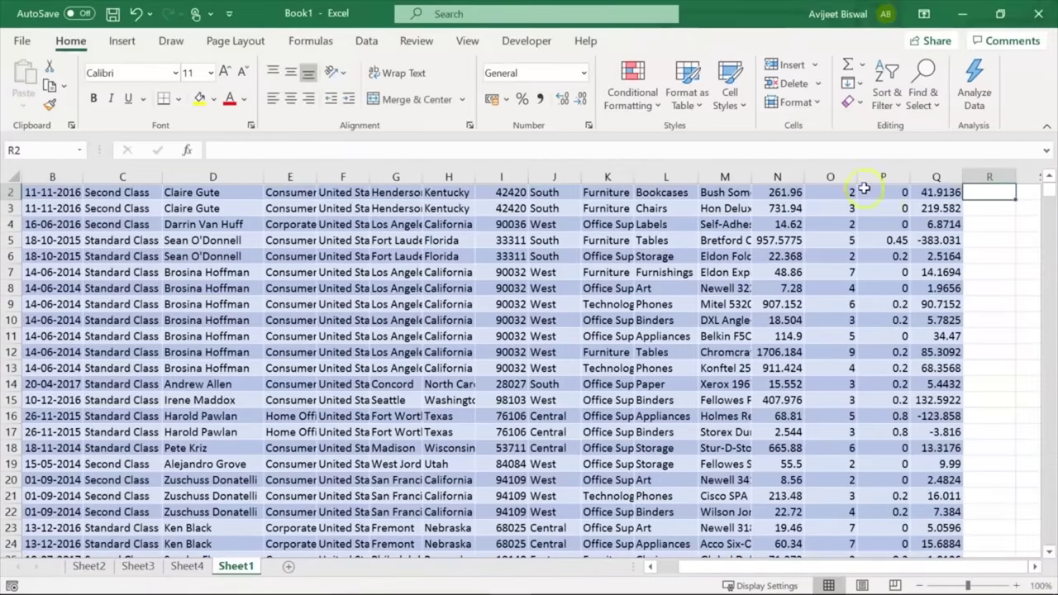
key(Up)
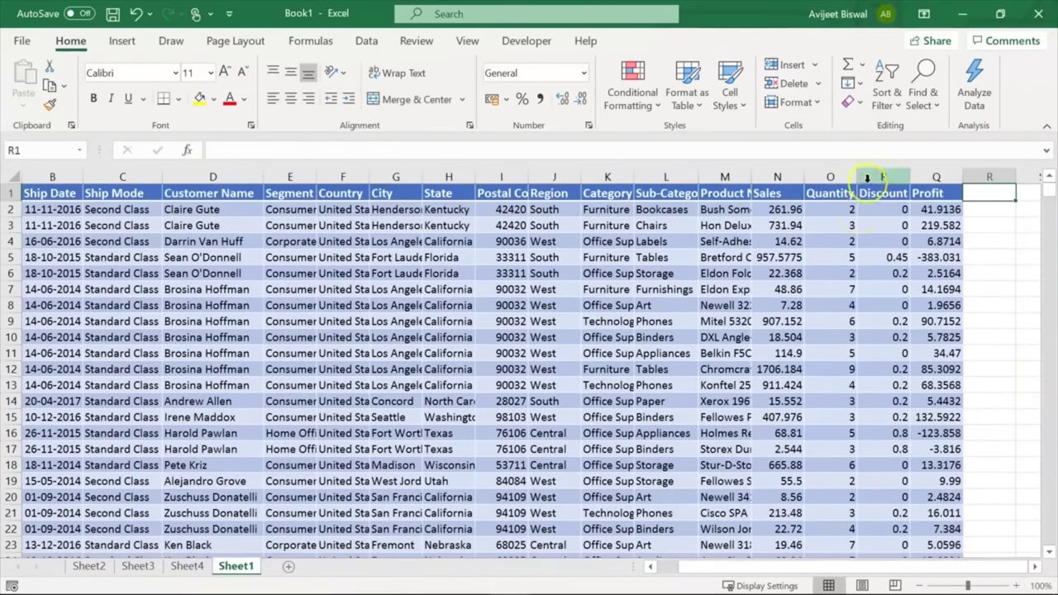
click(834, 175)
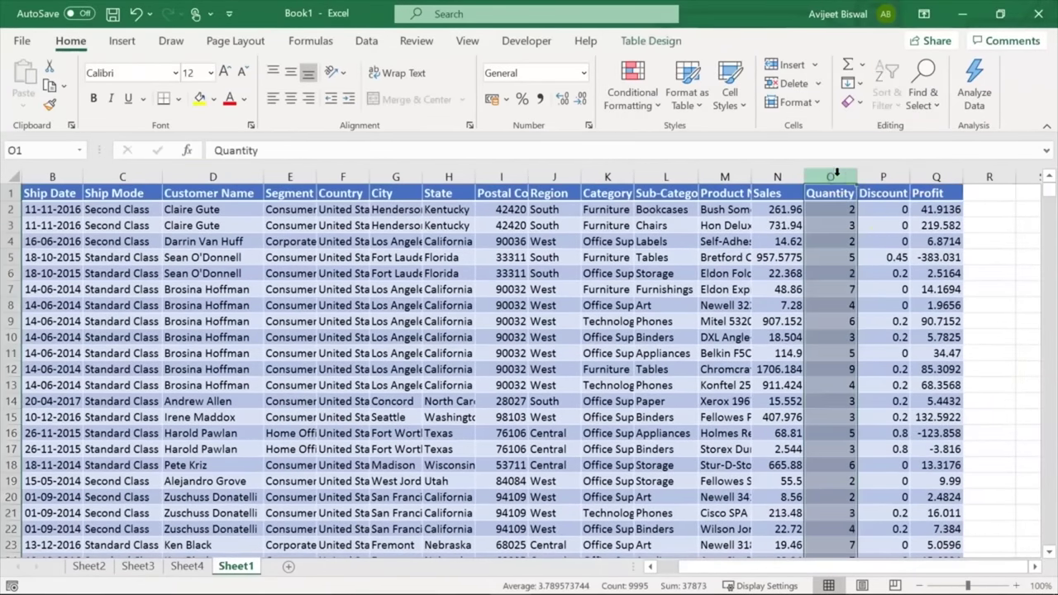
click(669, 176)
click(667, 207)
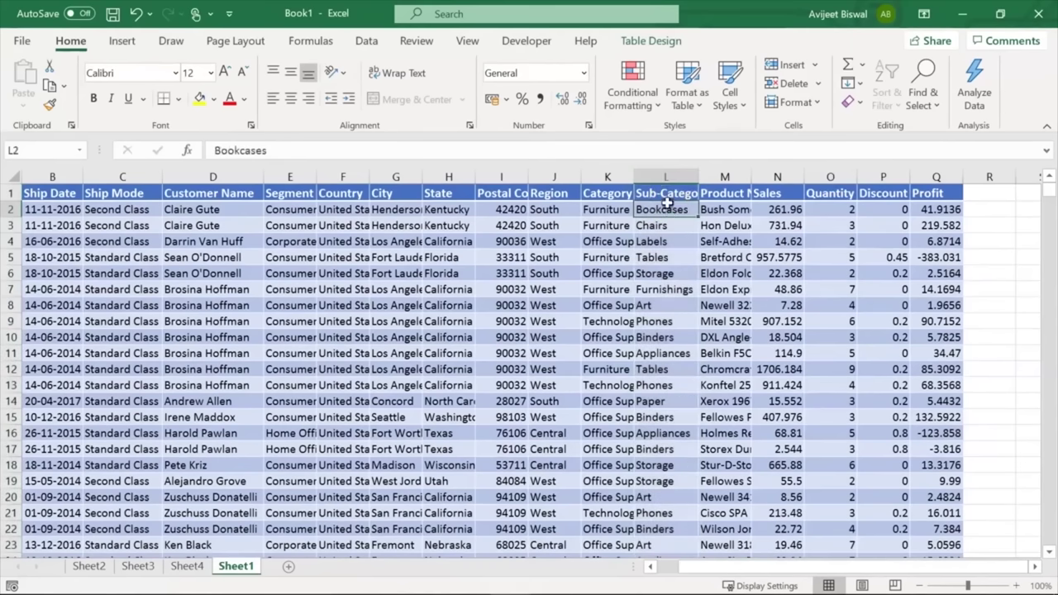
key(Down)
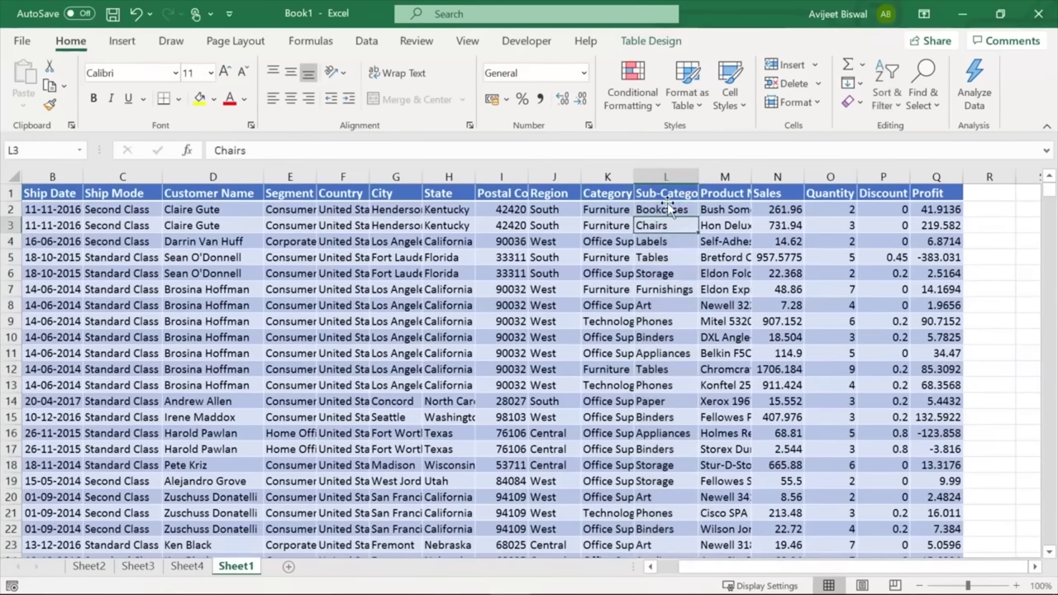
key(Down)
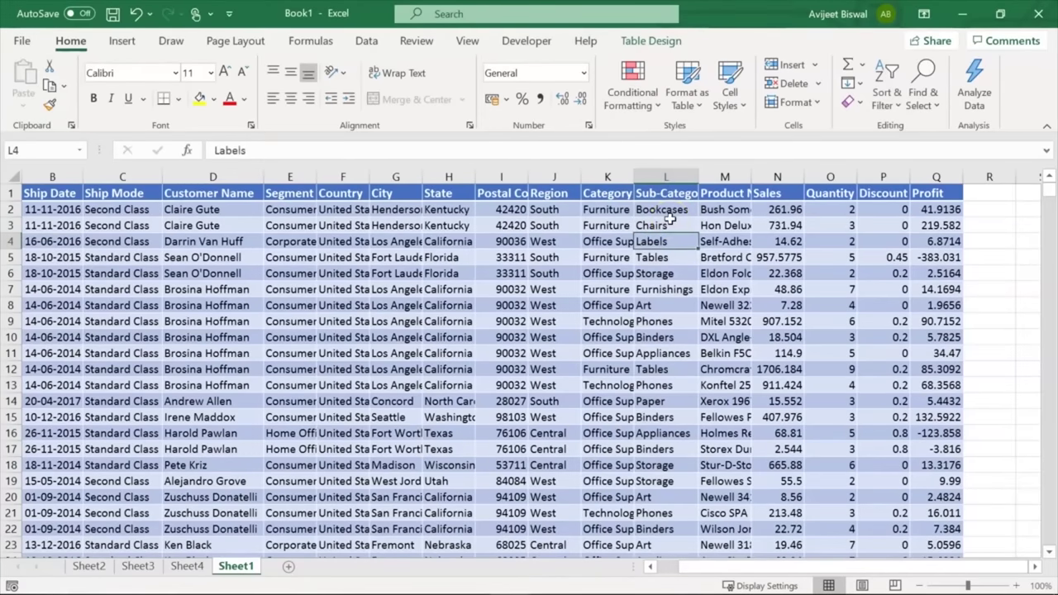
key(Down)
key(Down)
key(Down)
key(Down)
key(Down)
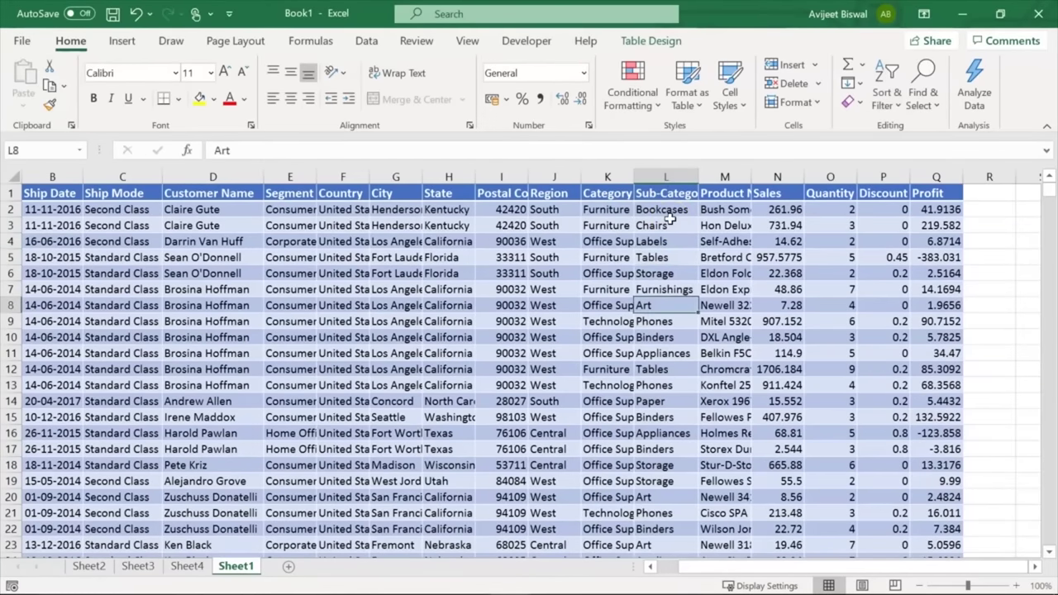
key(Down)
key(Down)
key(Down)
key(Down)
key(Down)
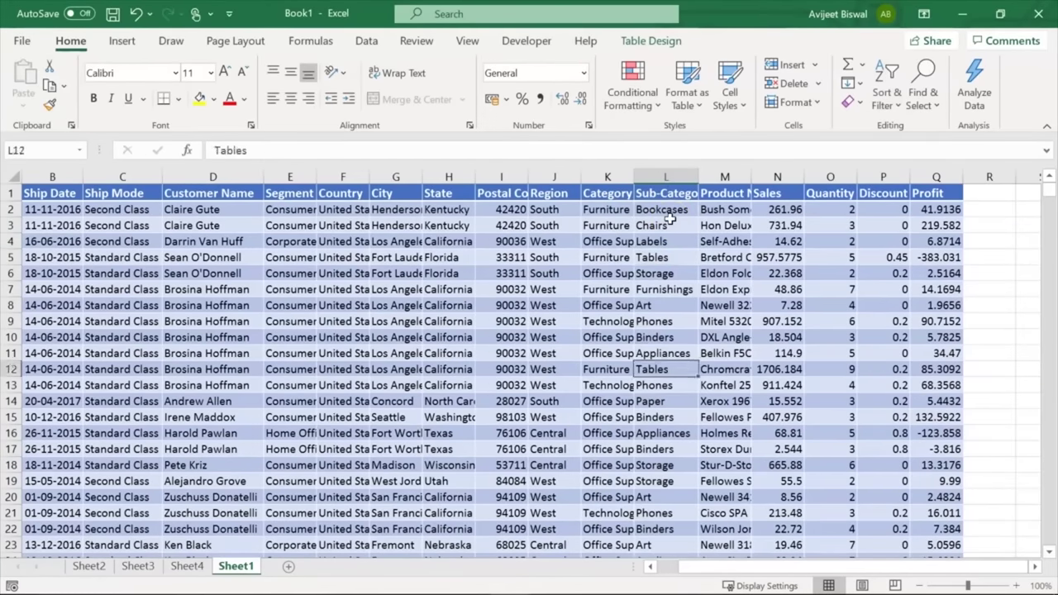
key(Down)
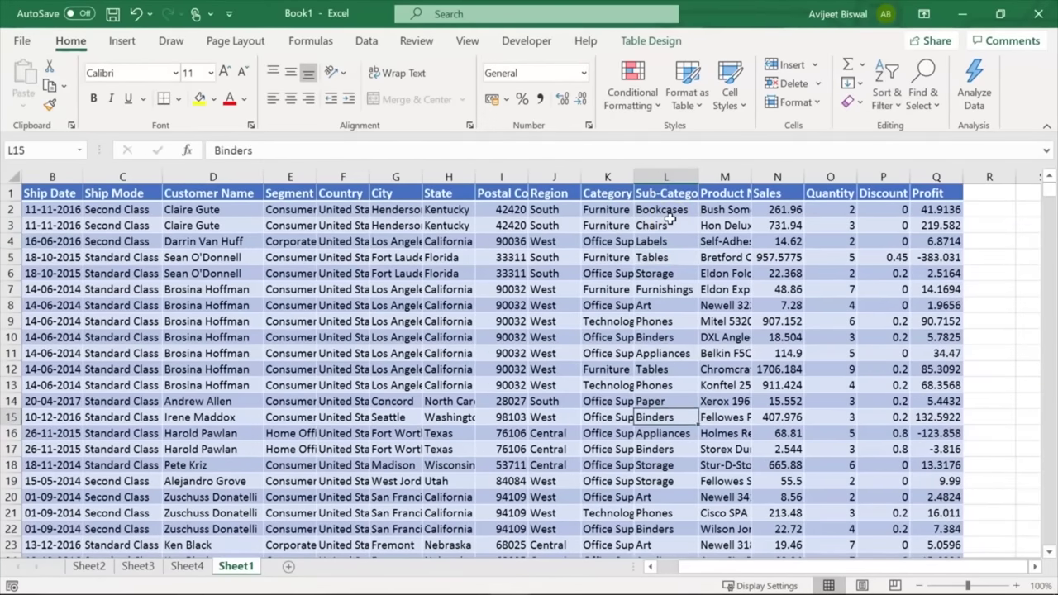
click(275, 370)
Insert a new PivotTable from the sales data on a new worksheet
click(122, 43)
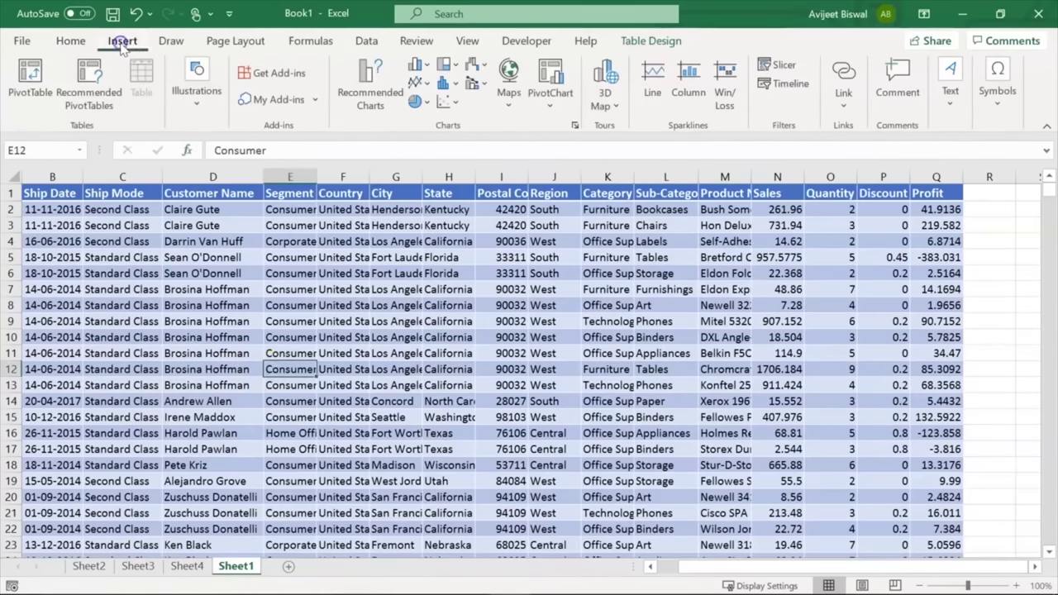
click(15, 96)
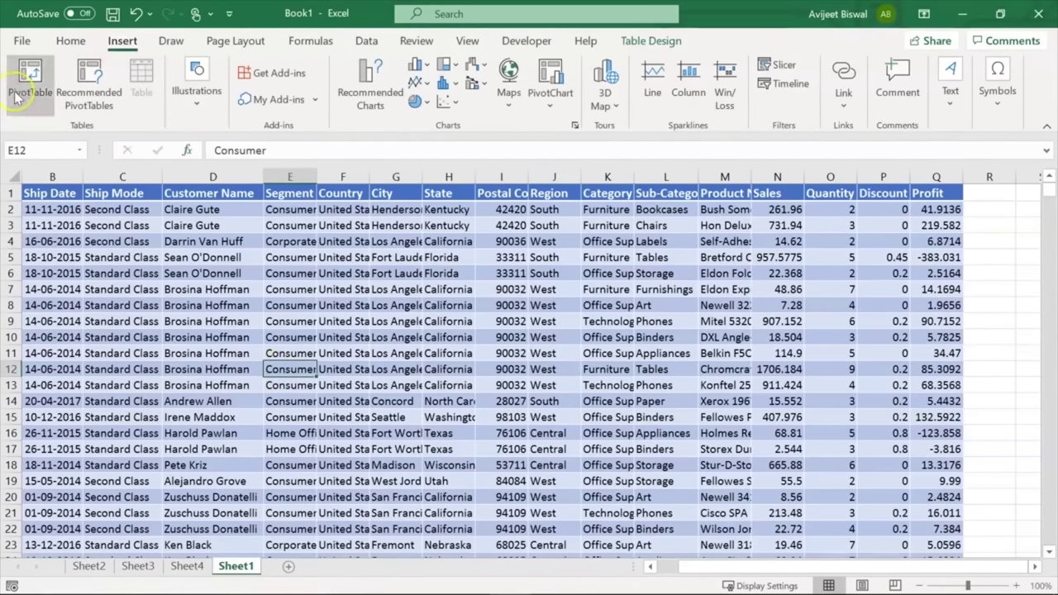
click(490, 495)
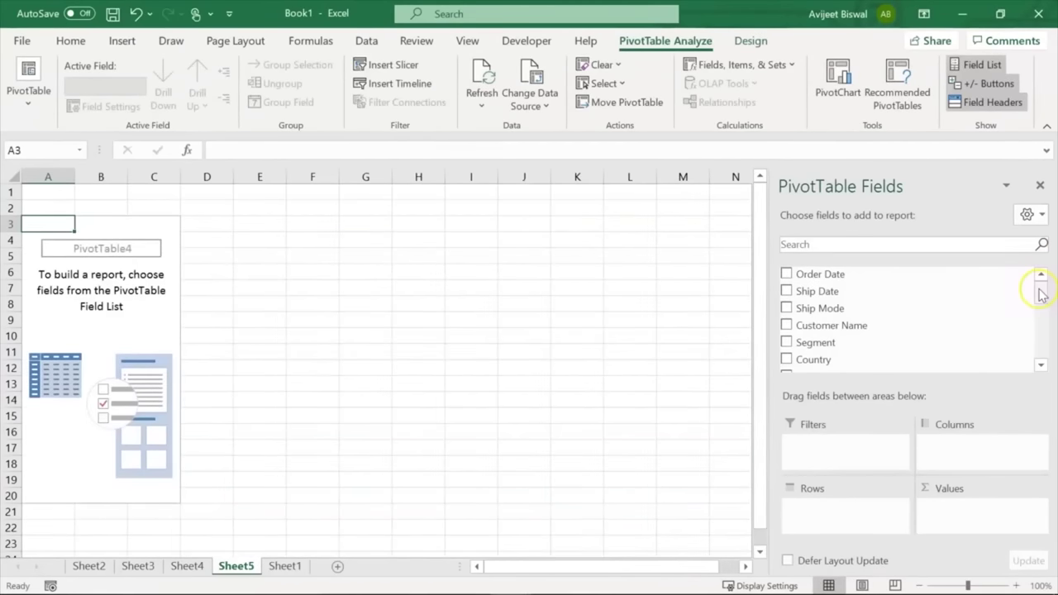
Place Quantity in Values, Ship Mode in Columns and Sub-Category in Rows
drag(1042, 296, 1040, 349)
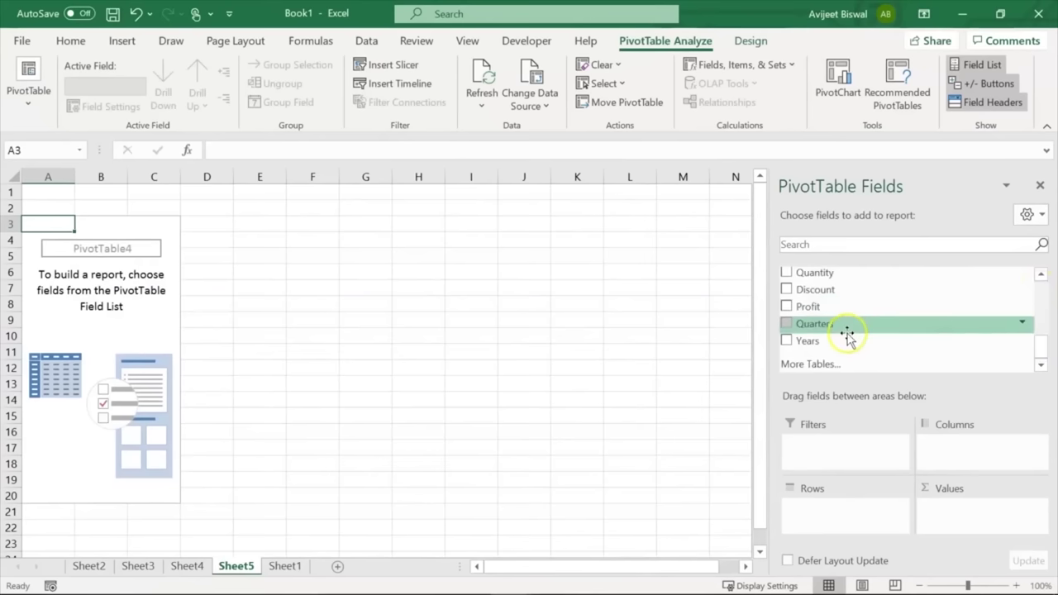
drag(831, 273, 959, 515)
drag(1040, 349, 1040, 284)
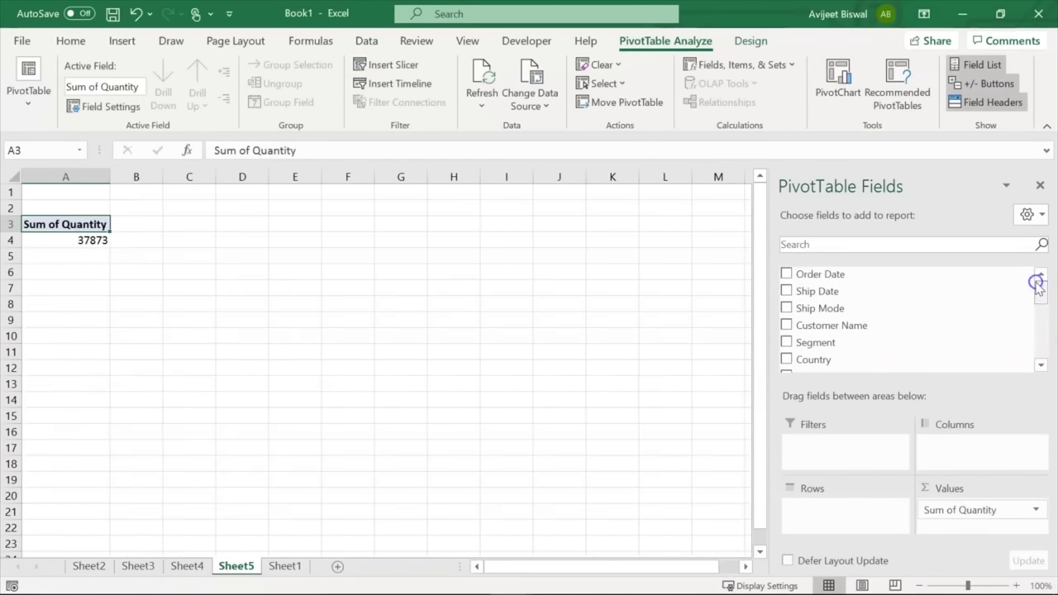
drag(834, 293, 833, 306)
drag(832, 313, 959, 443)
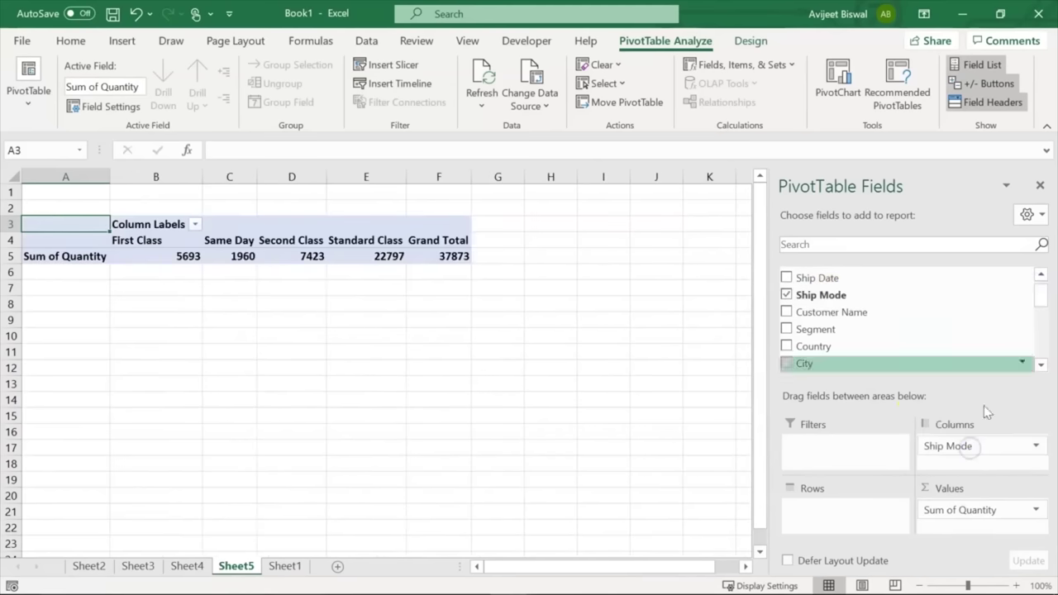
drag(1042, 290, 1039, 319)
drag(831, 325, 832, 514)
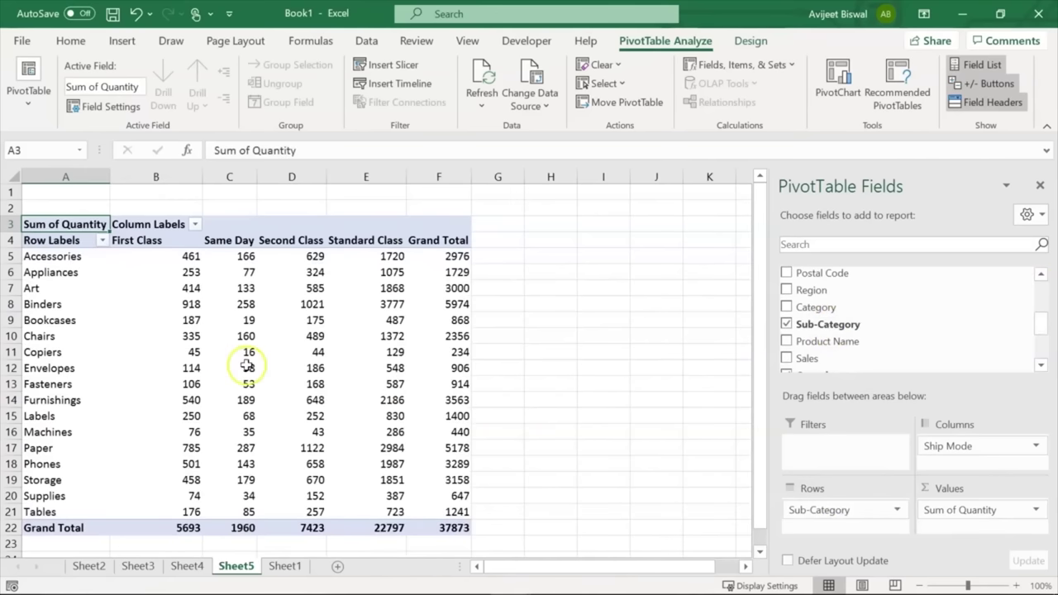
click(204, 324)
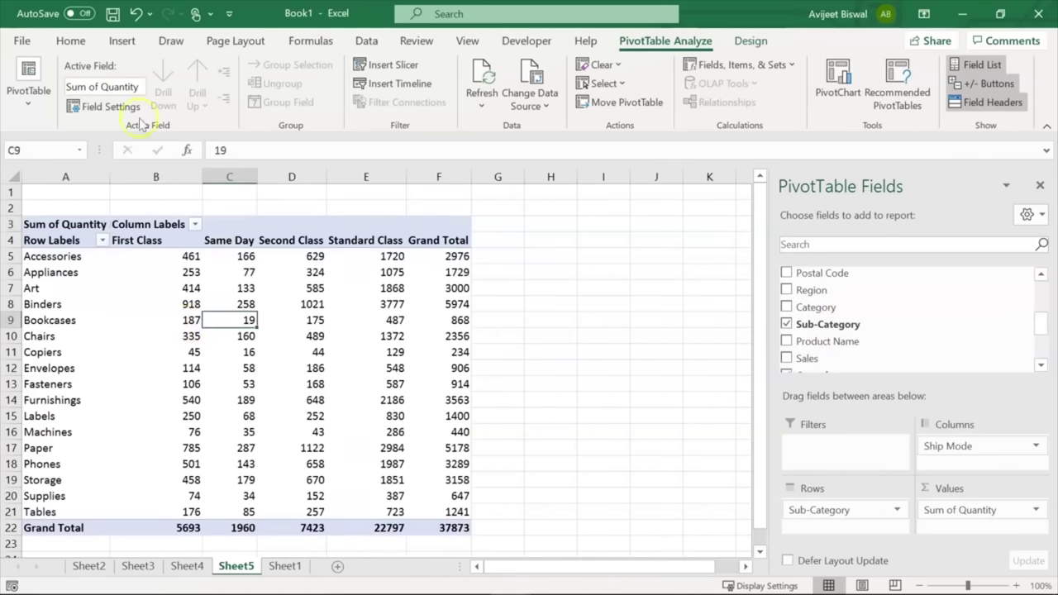
click(122, 41)
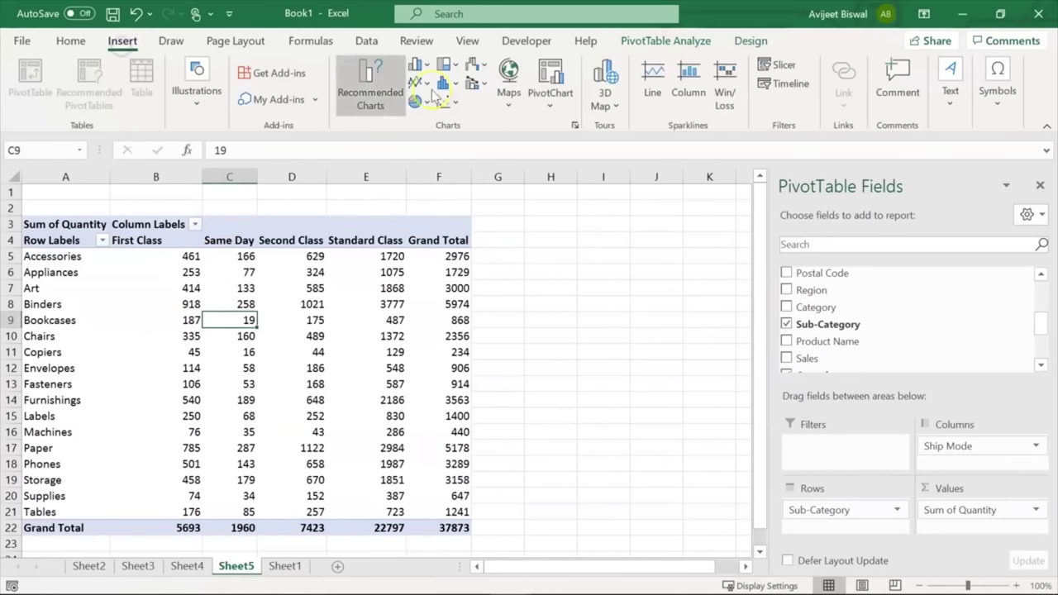
Insert a Line PivotChart of the quantity pivot table
click(372, 82)
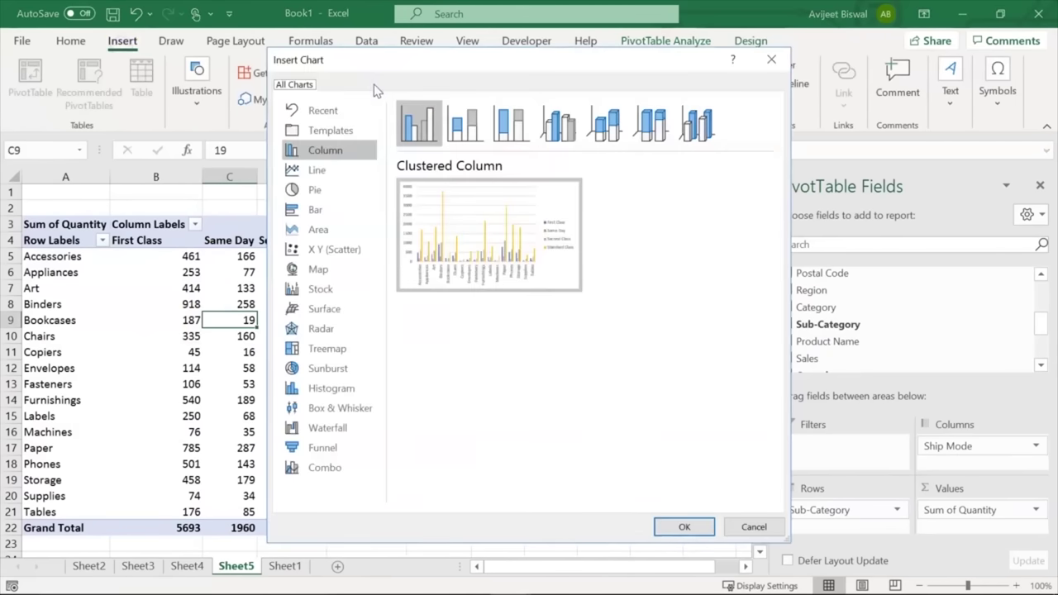
click(329, 171)
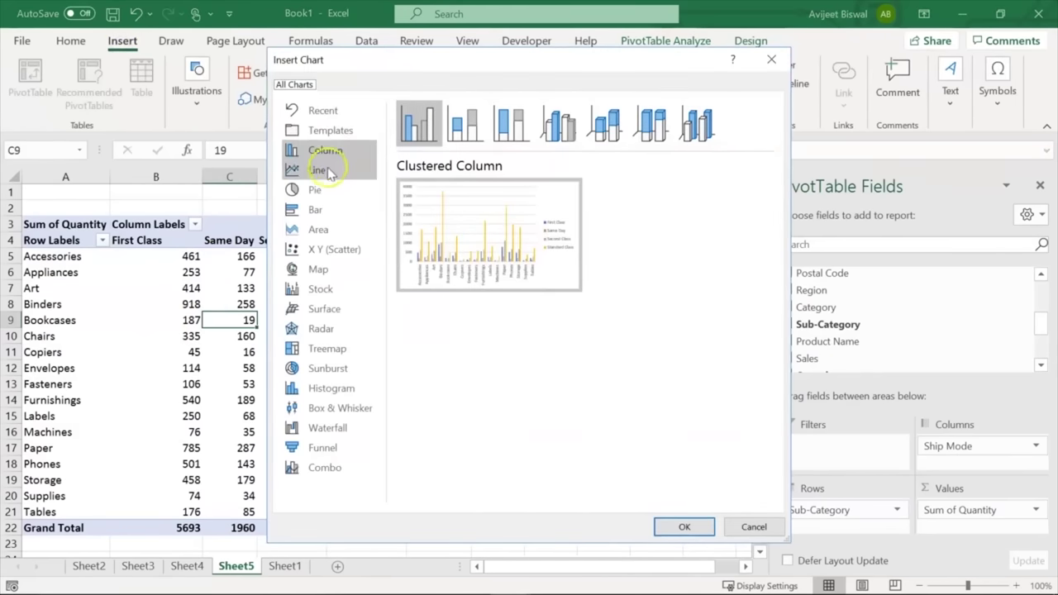
click(328, 172)
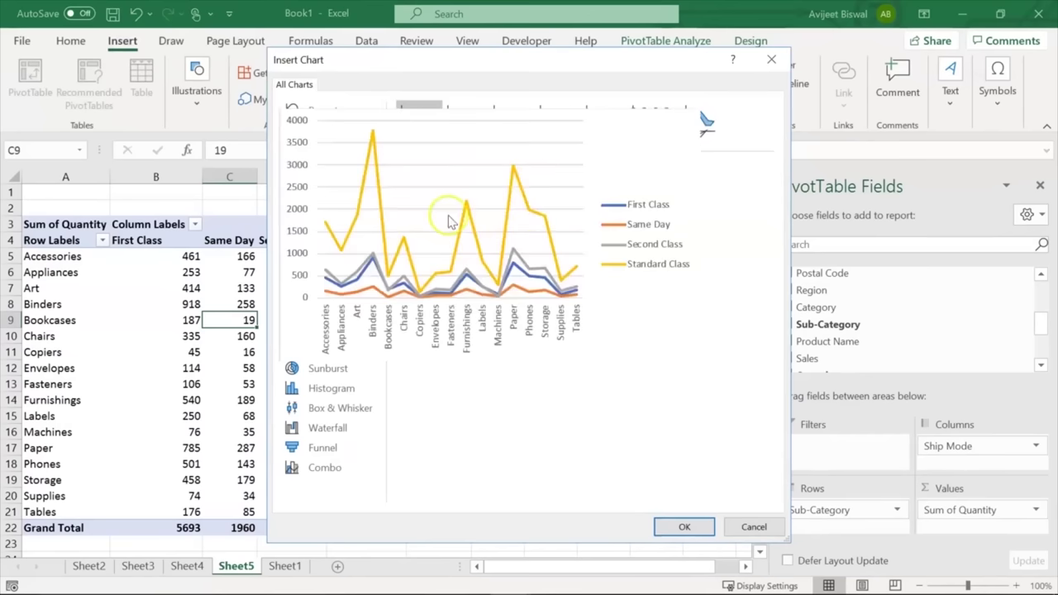
mouse_move(492, 229)
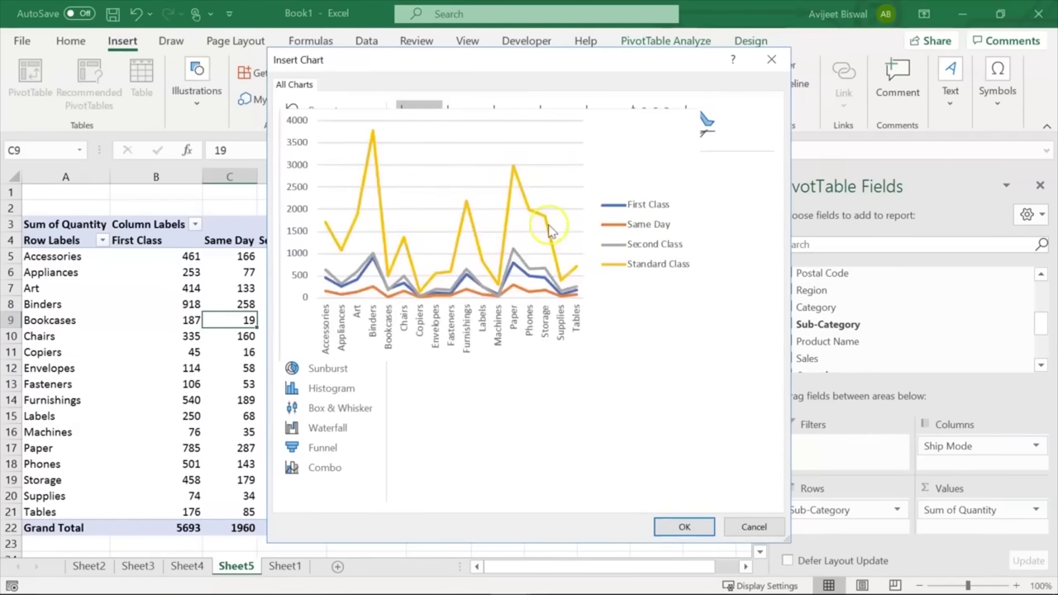
click(683, 528)
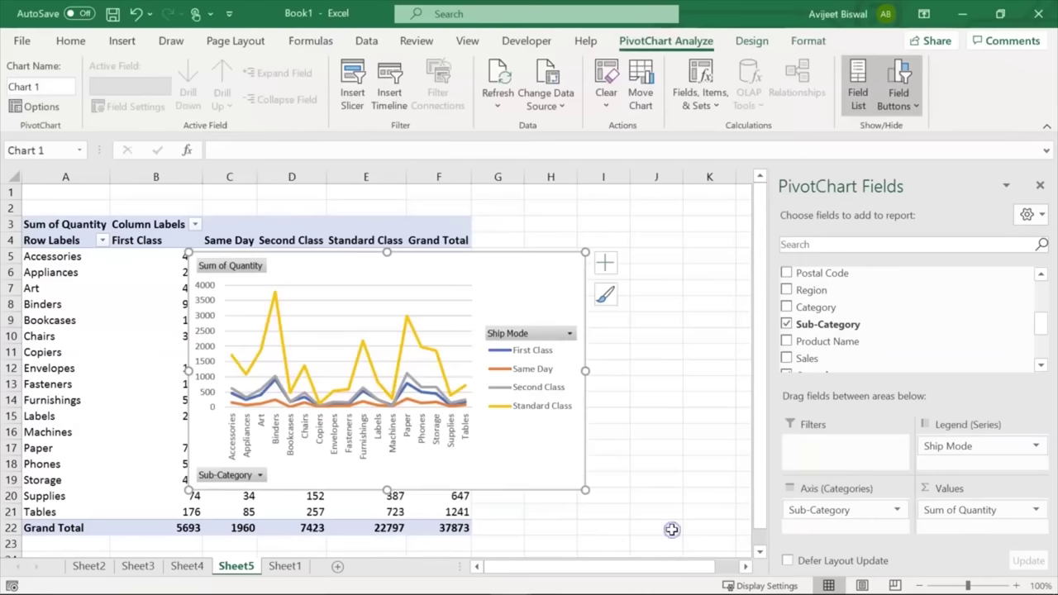
Close the field list, move the chart beside the pivot table and hide all field buttons
click(1039, 185)
drag(521, 260, 833, 243)
click(580, 253)
right_click(579, 254)
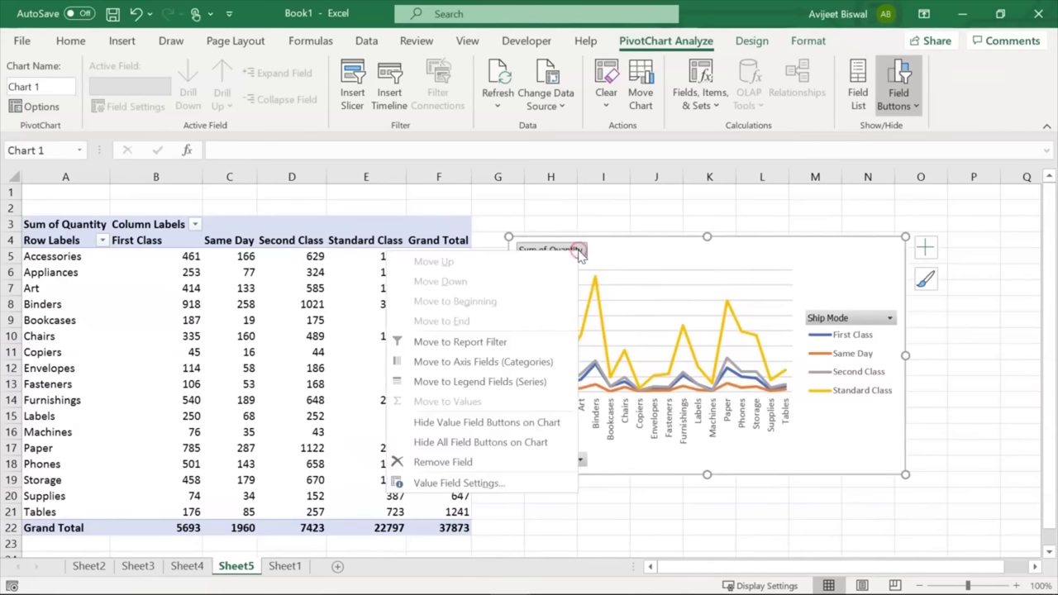
click(472, 442)
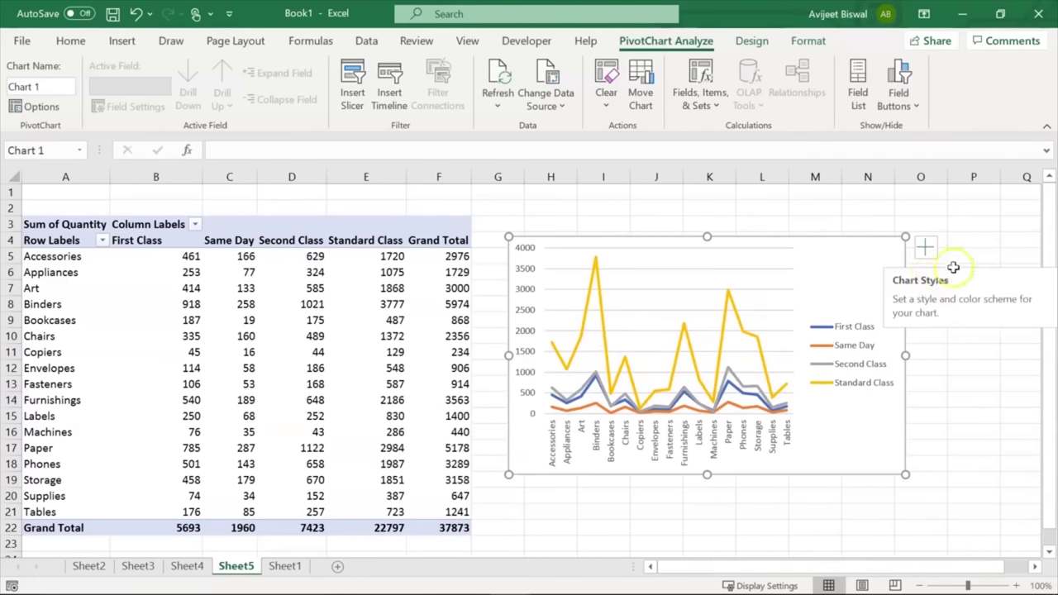
Apply the second chart style, putting markers on every data point of each ship-mode line
click(926, 279)
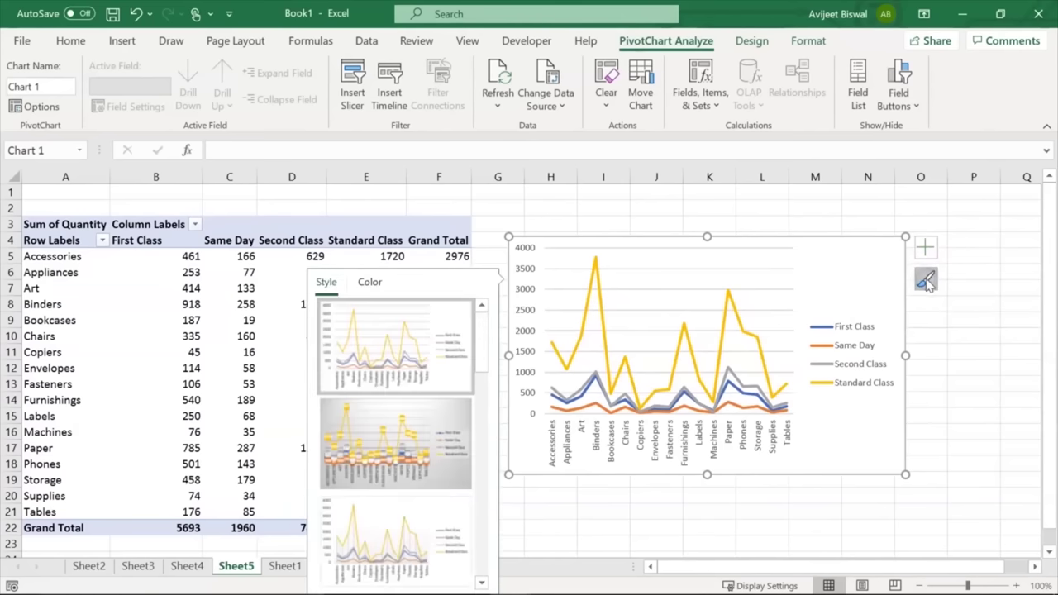
drag(482, 340, 451, 542)
click(389, 450)
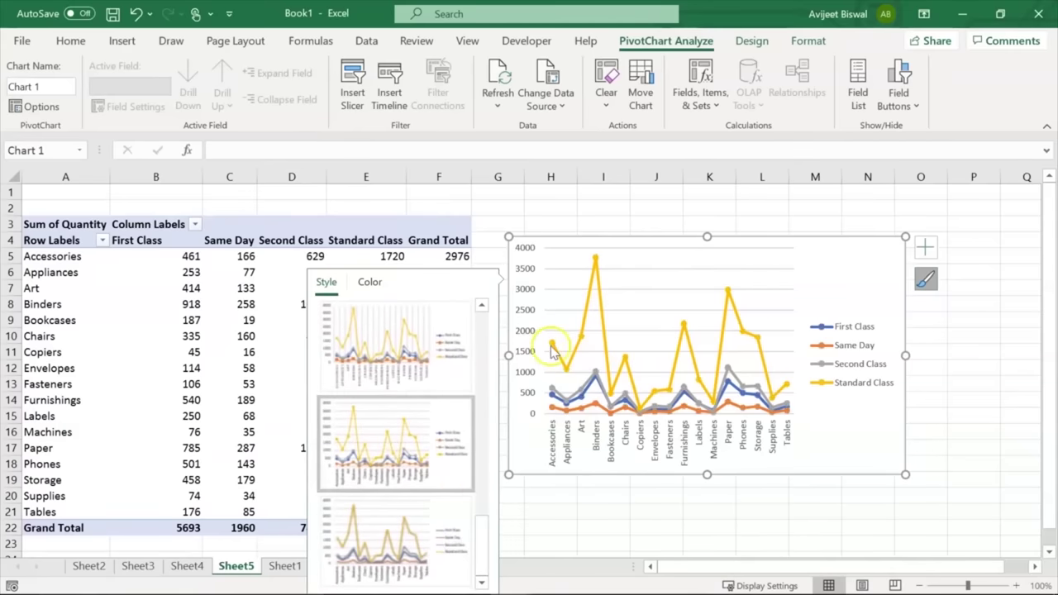
mouse_move(555, 354)
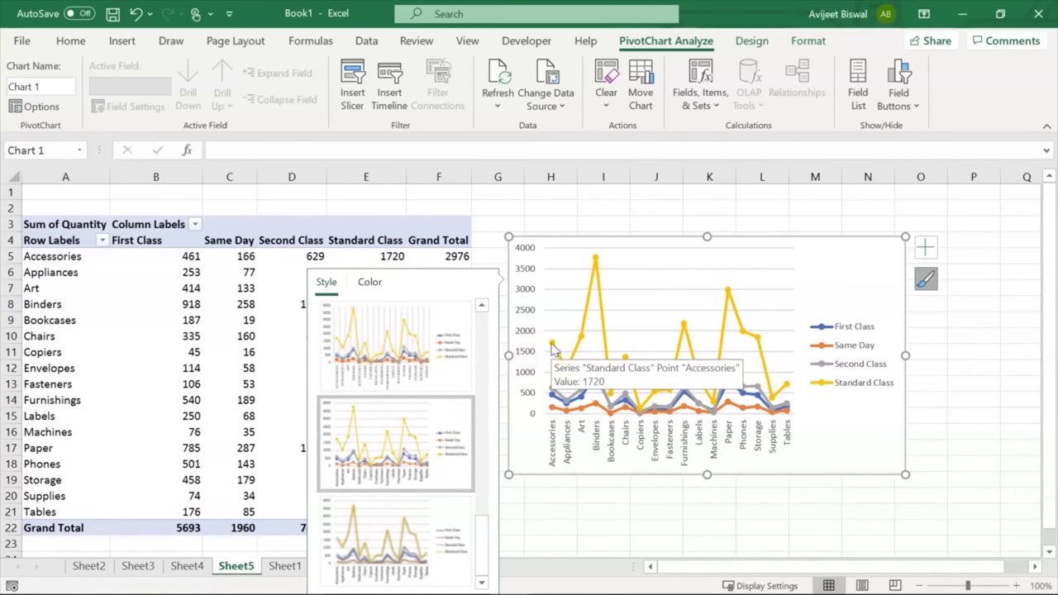
mouse_move(569, 376)
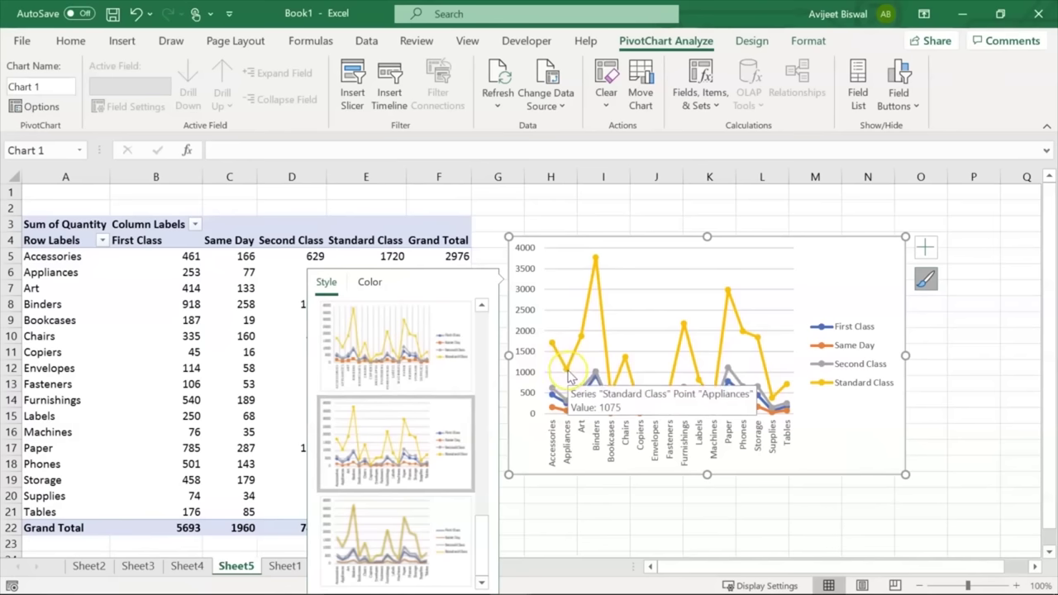
mouse_move(581, 339)
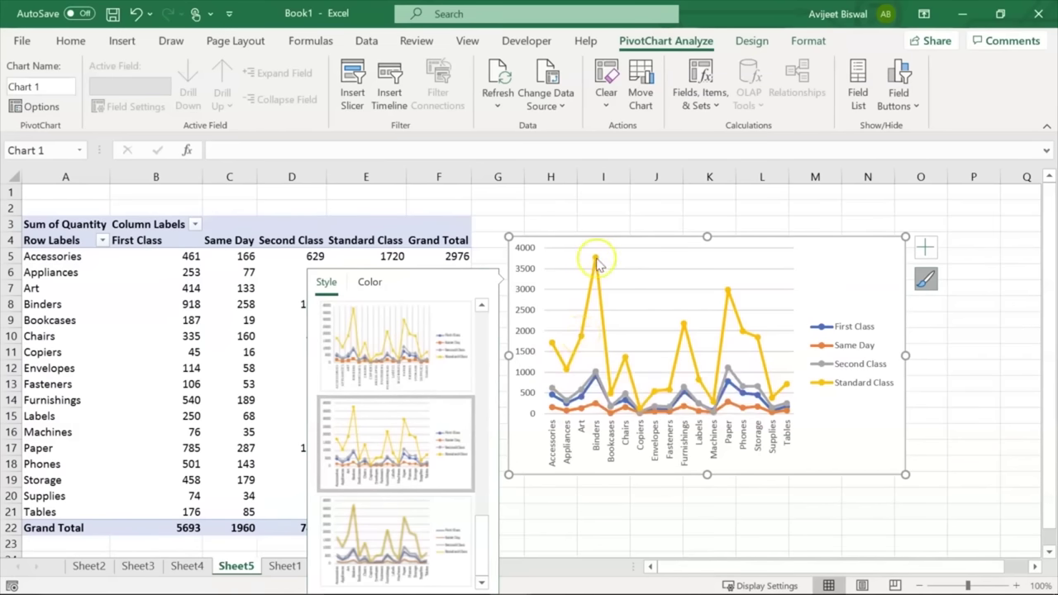
mouse_move(592, 305)
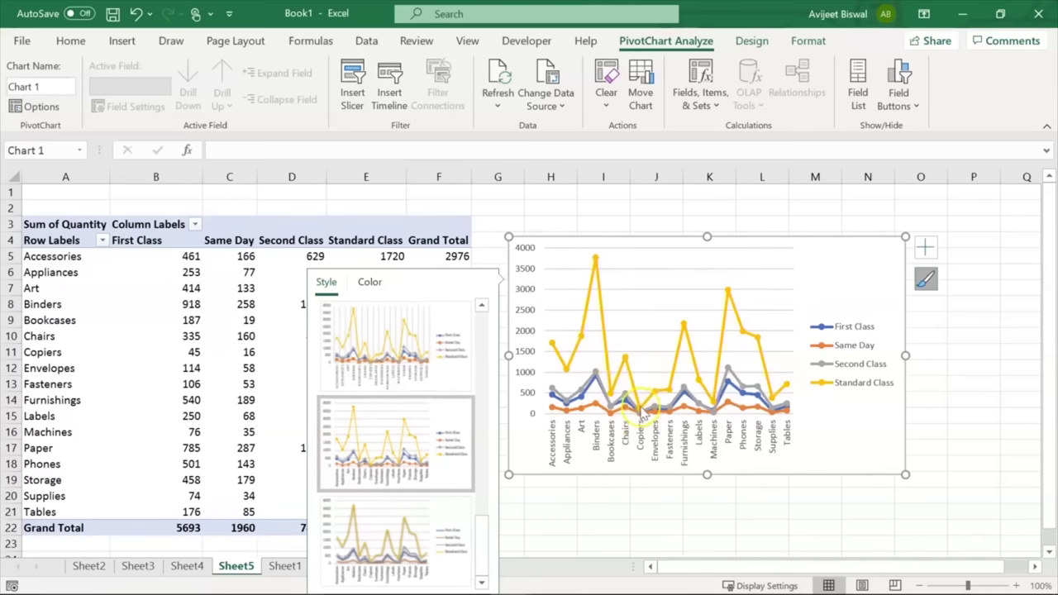
mouse_move(670, 393)
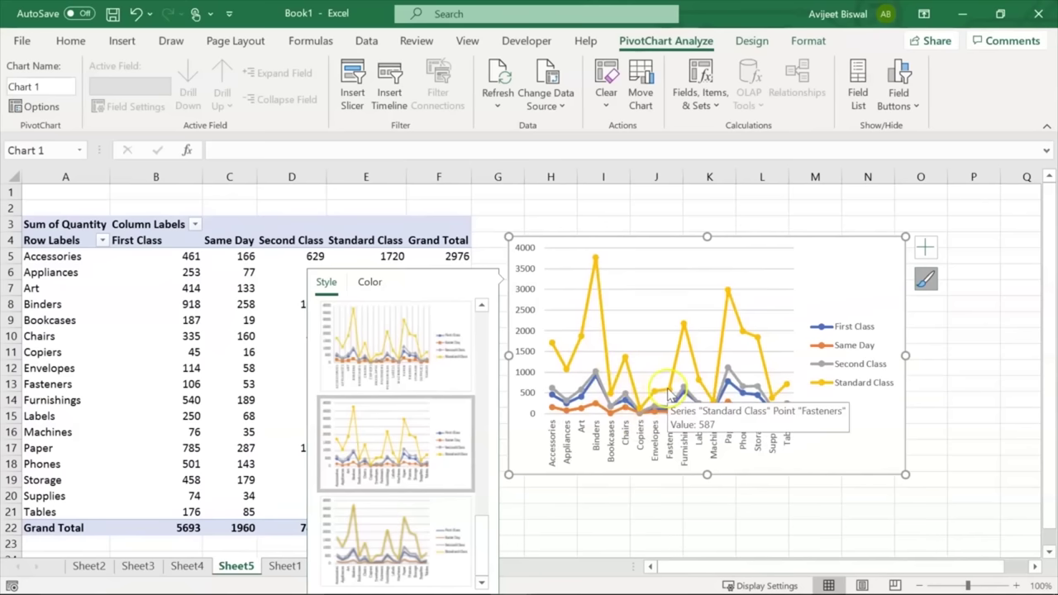
click(925, 247)
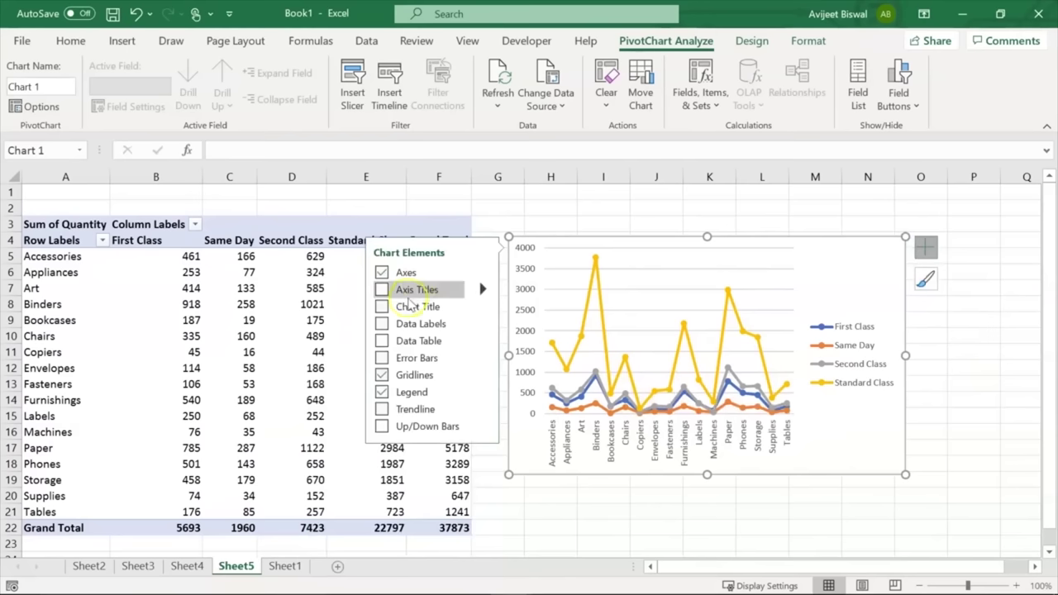
Add the chart title 'Quantity sold by Subcategory and Ship mode' and set its font size to 10
click(382, 308)
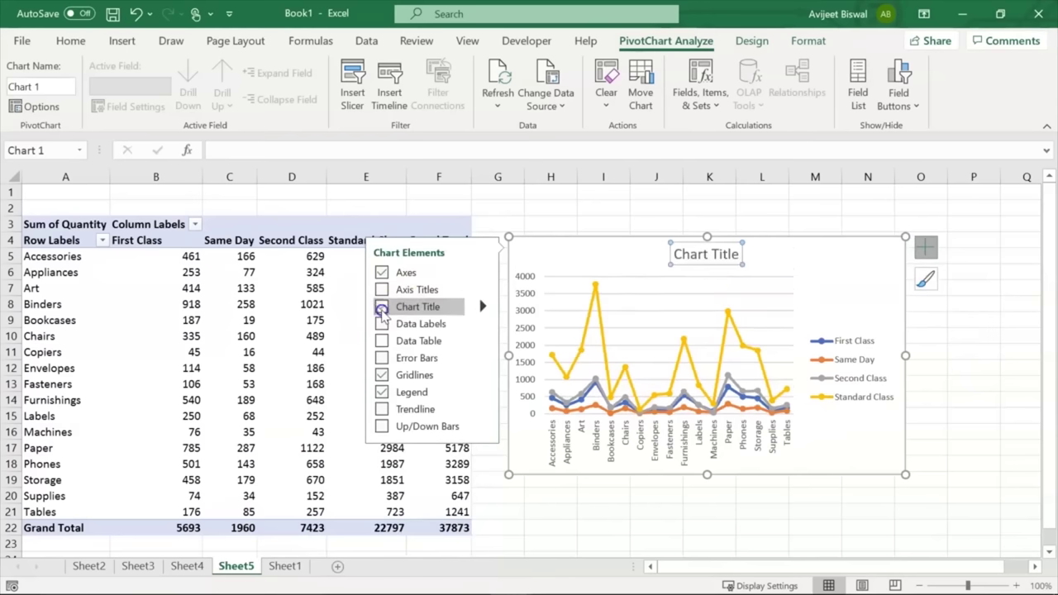
triple_click(693, 256)
text(Total)
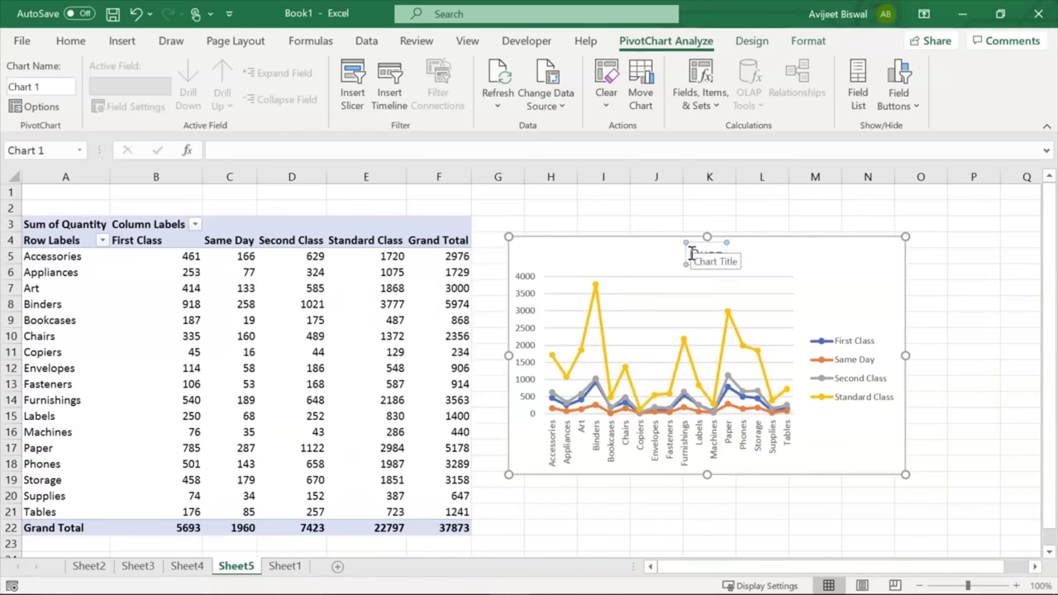
text(ity sold)
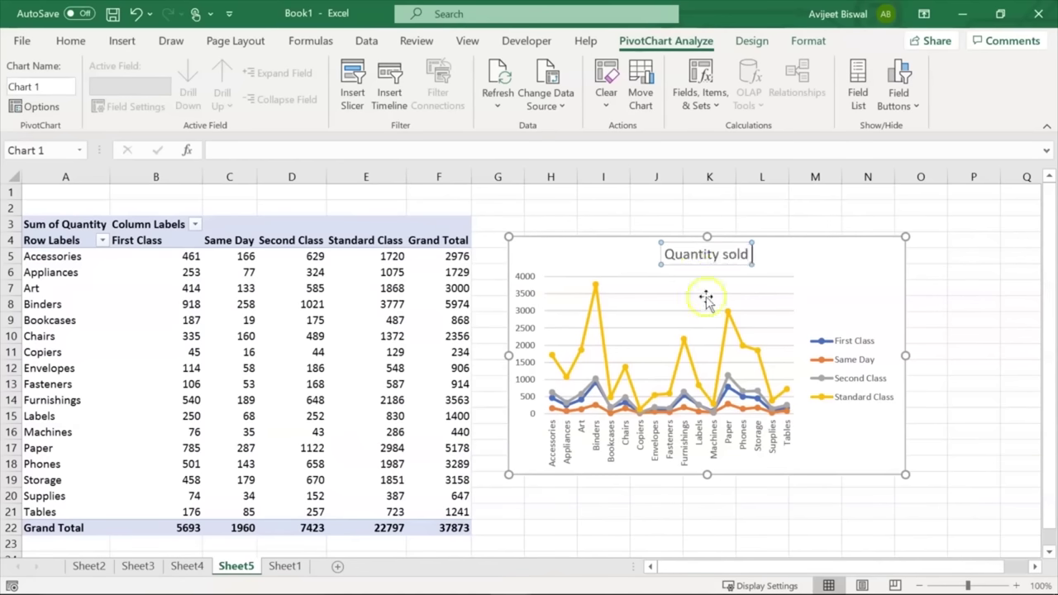
text( by)
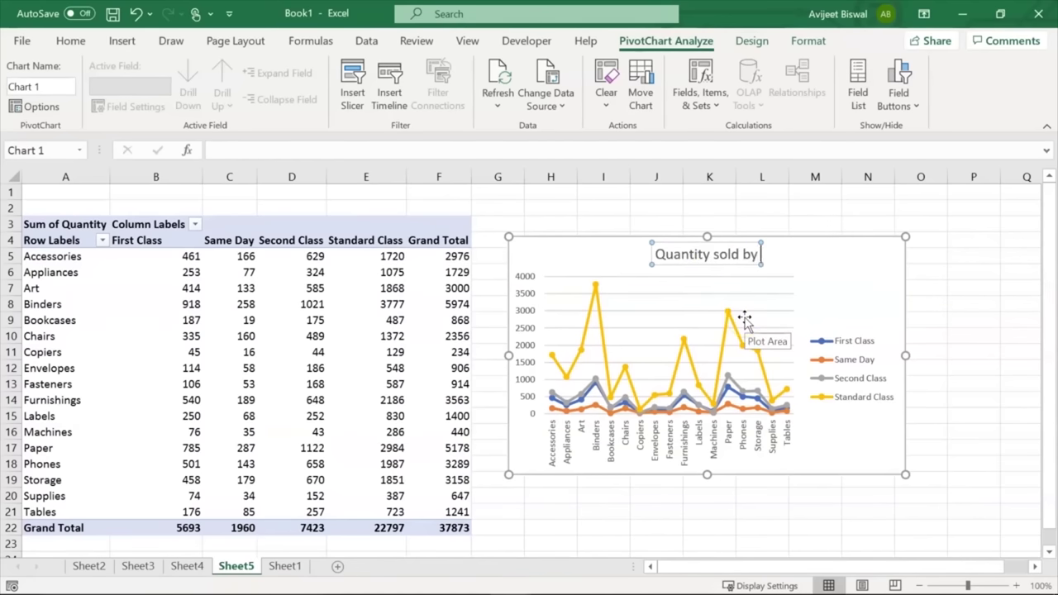
text( Subcategory and)
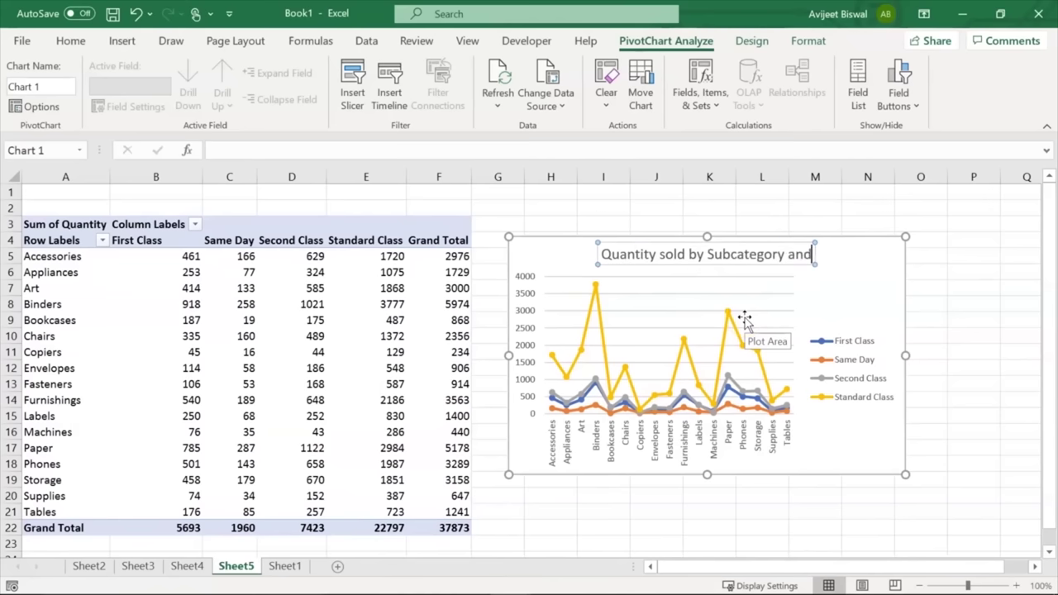
text( Shi)
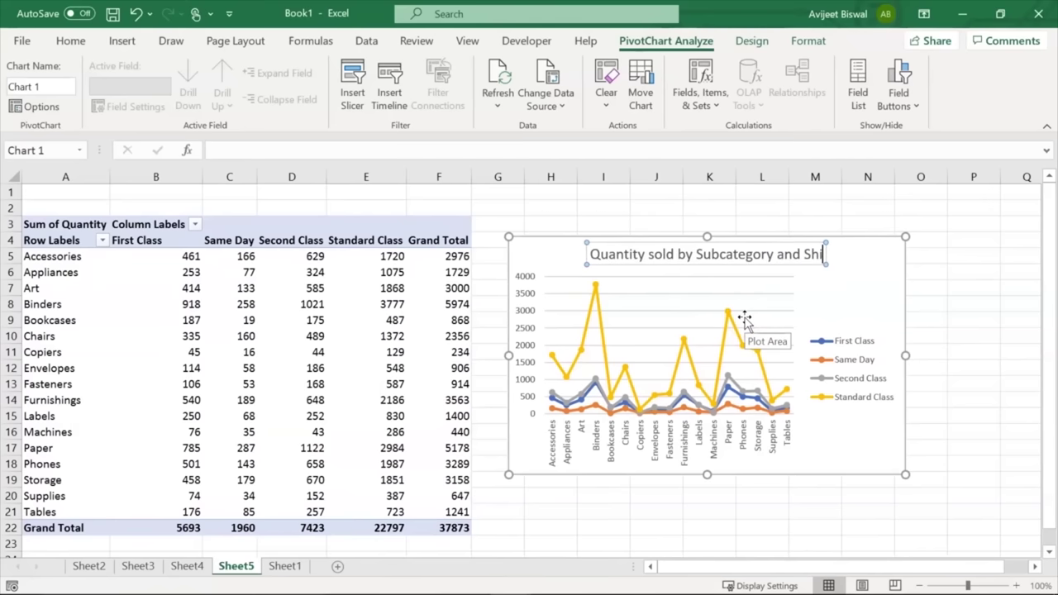
text(p mode)
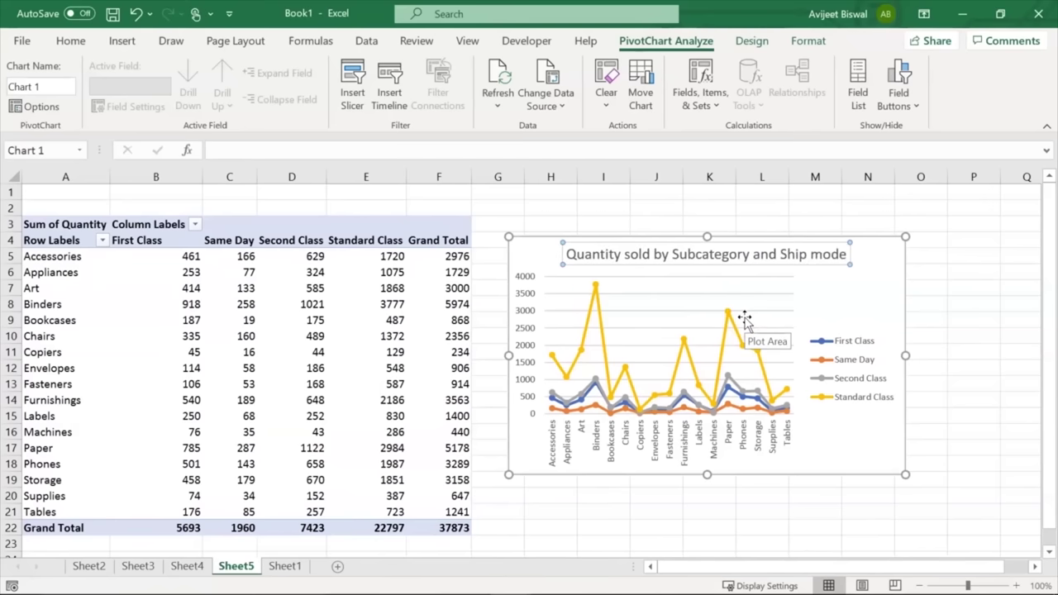
key(ctrl+a)
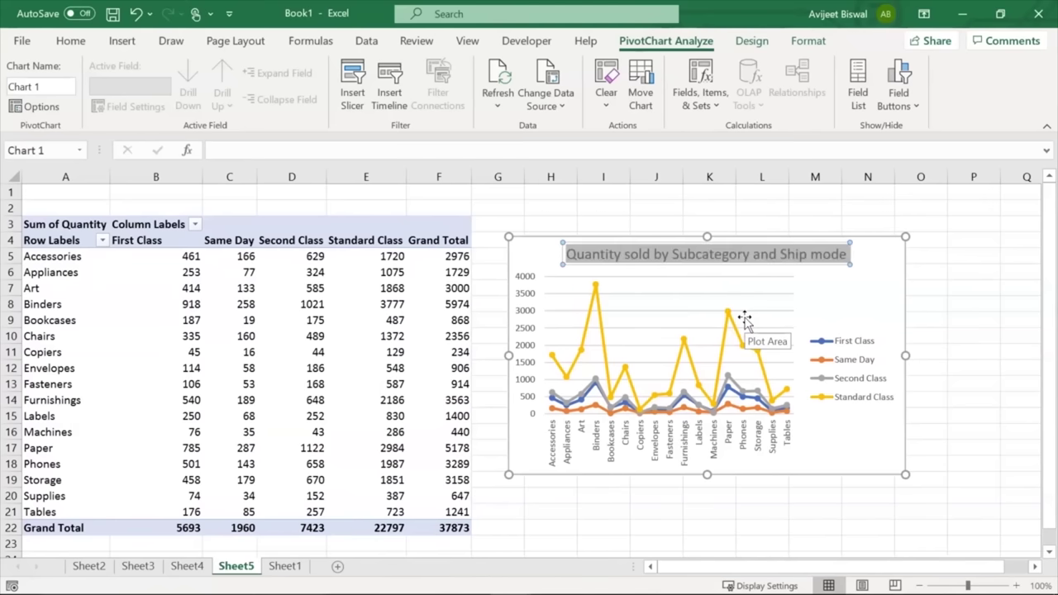
click(71, 41)
click(189, 74)
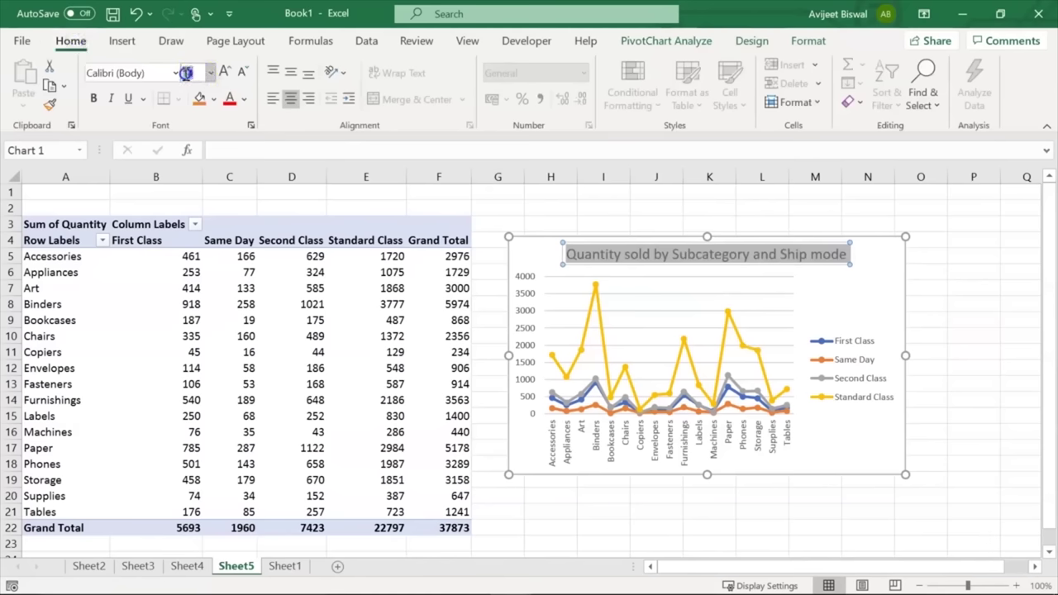
key(Return)
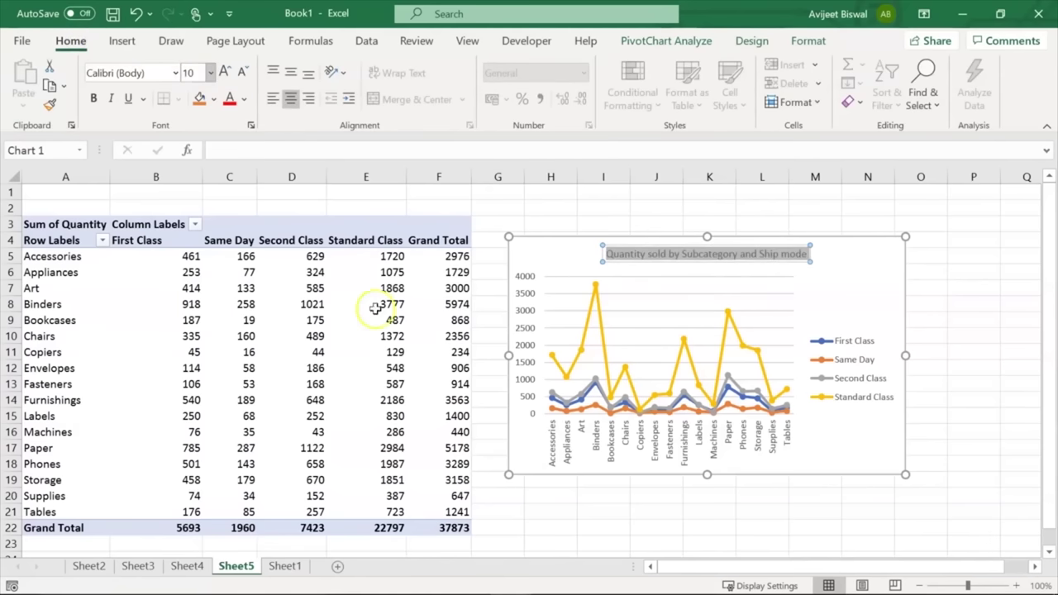
click(646, 523)
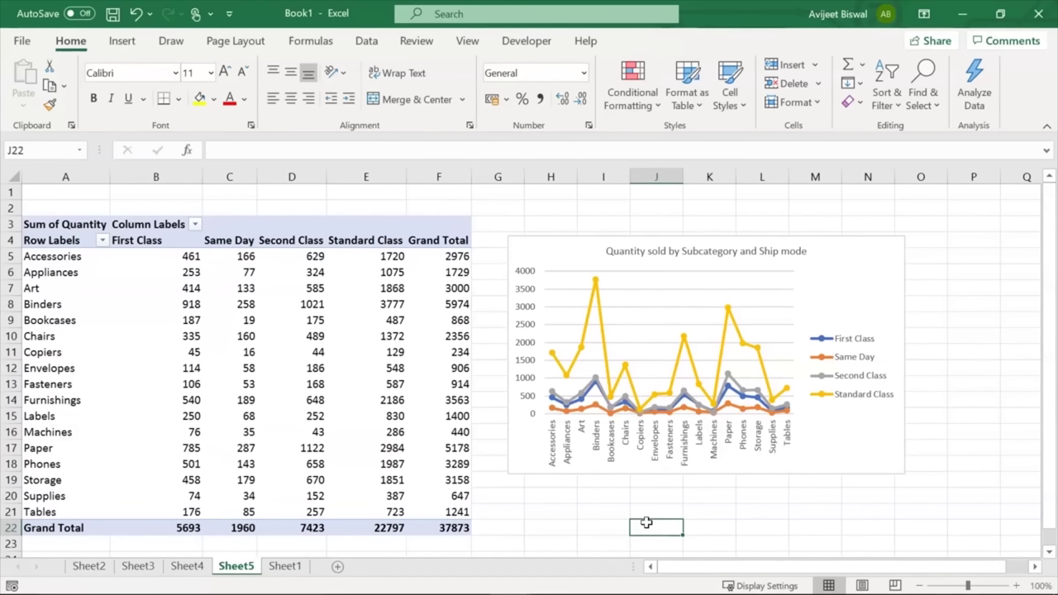
Create a new PivotTable from the Sheet1 SalesData on a new worksheet
click(280, 570)
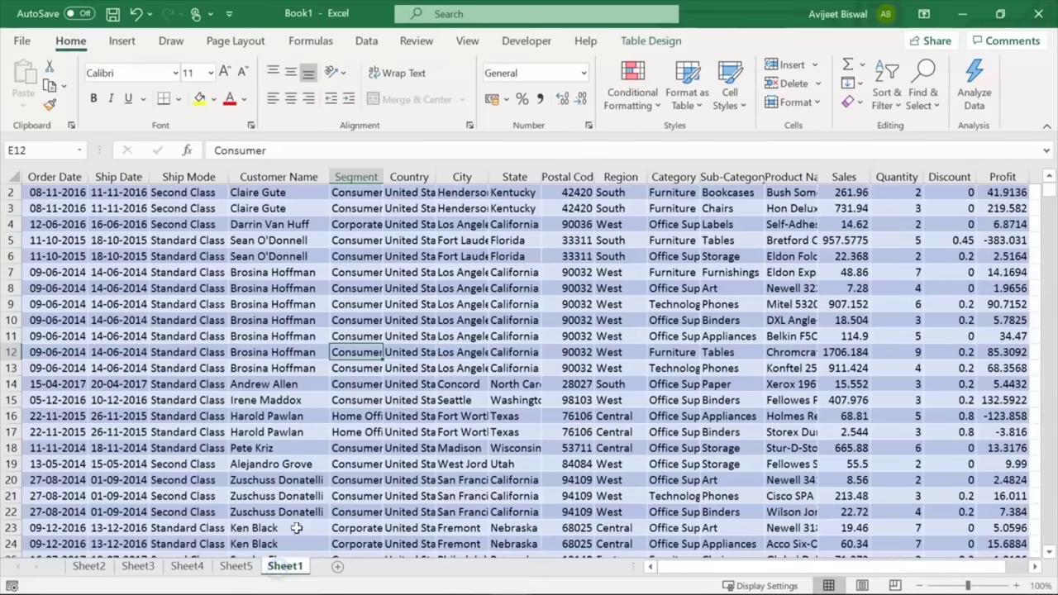
click(424, 302)
click(121, 42)
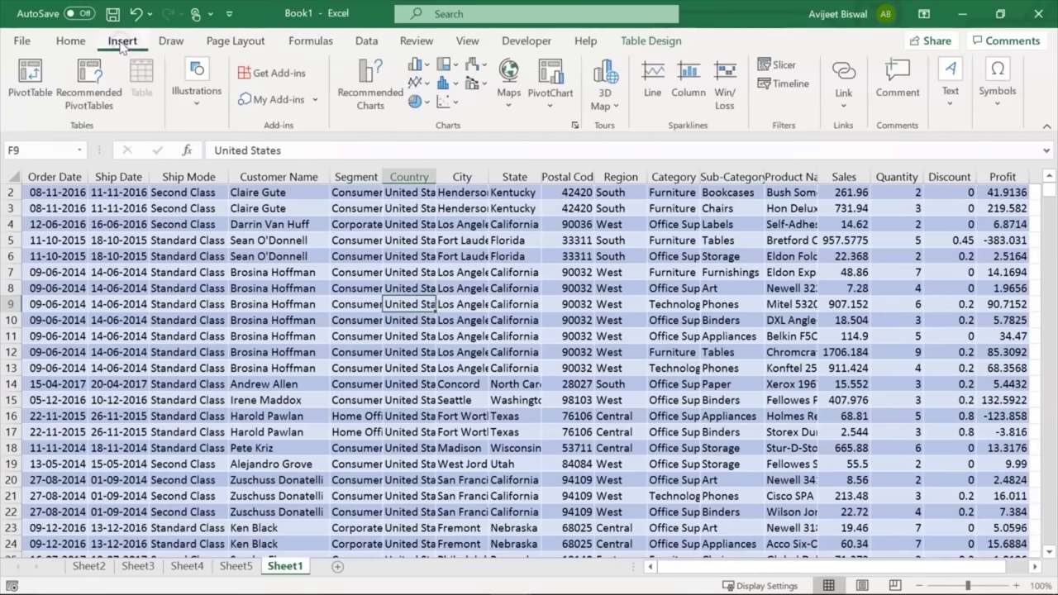
click(33, 76)
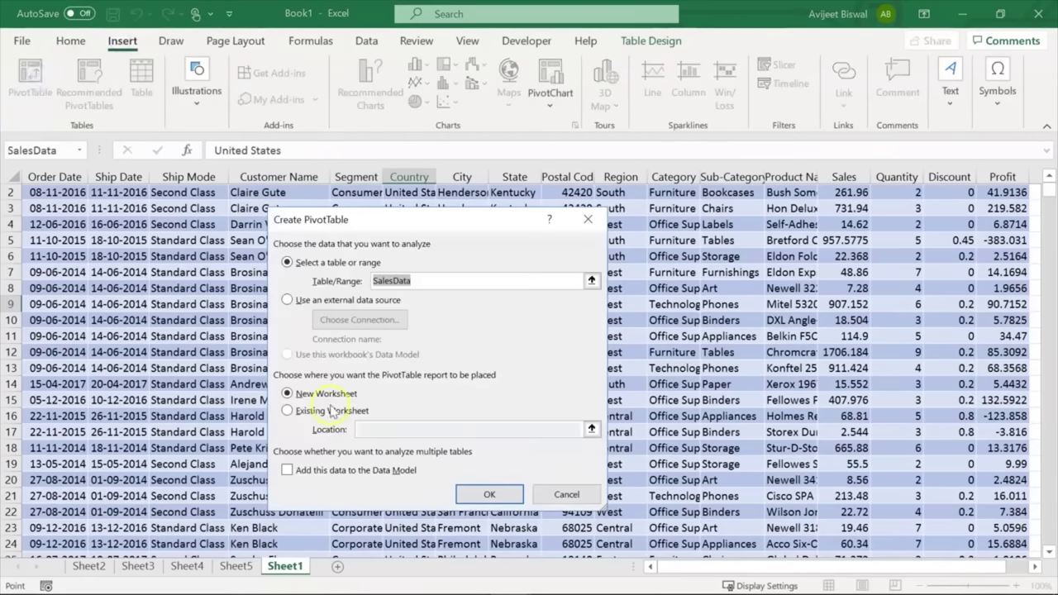
click(488, 495)
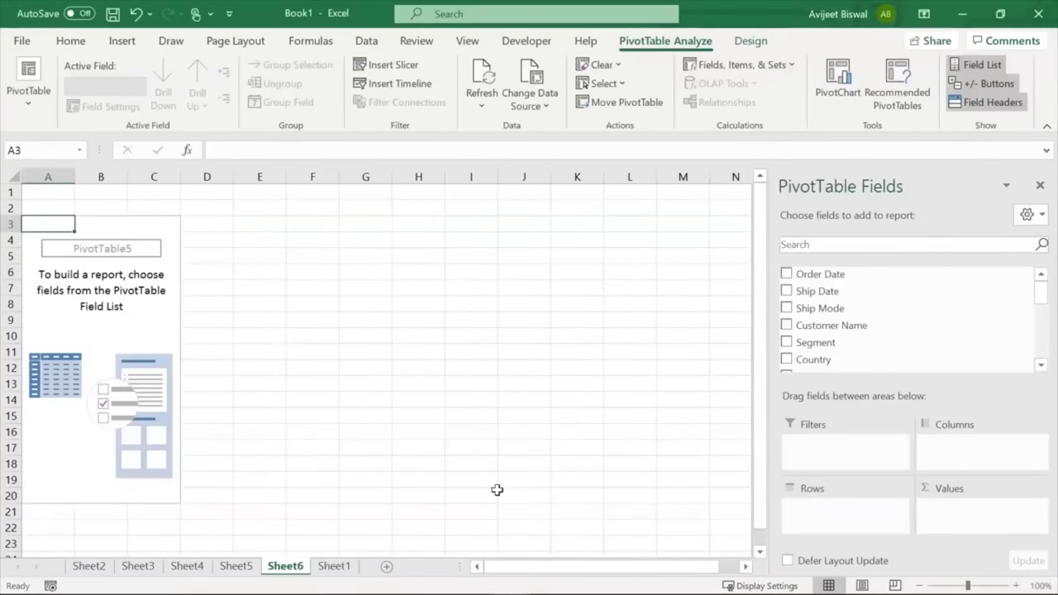
Add Country and State as row fields and Sum of Sales as the values
scroll(1036, 299, down, 1)
drag(1036, 299, 1037, 307)
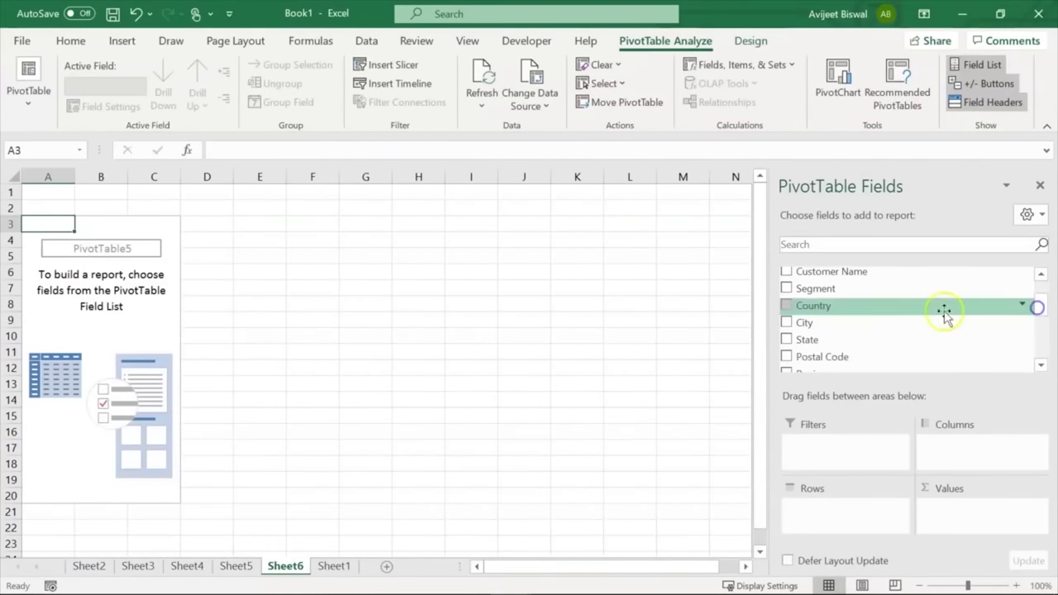
drag(923, 310, 850, 506)
drag(855, 329, 823, 525)
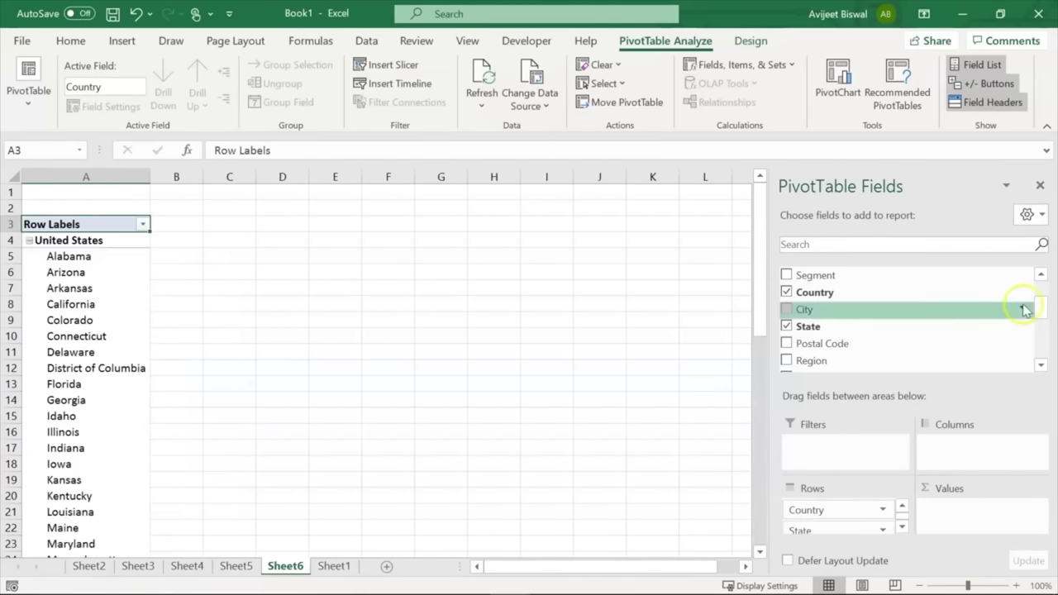
drag(1042, 309, 1038, 337)
drag(900, 306, 962, 513)
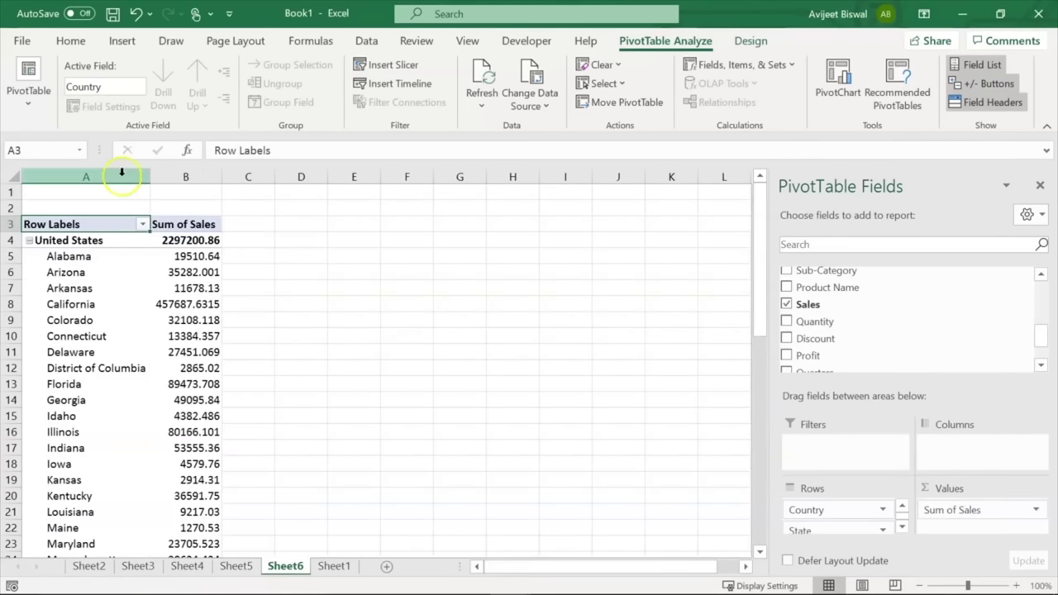
Sort the states by Sum of Sales from largest to smallest, with California on top
click(200, 255)
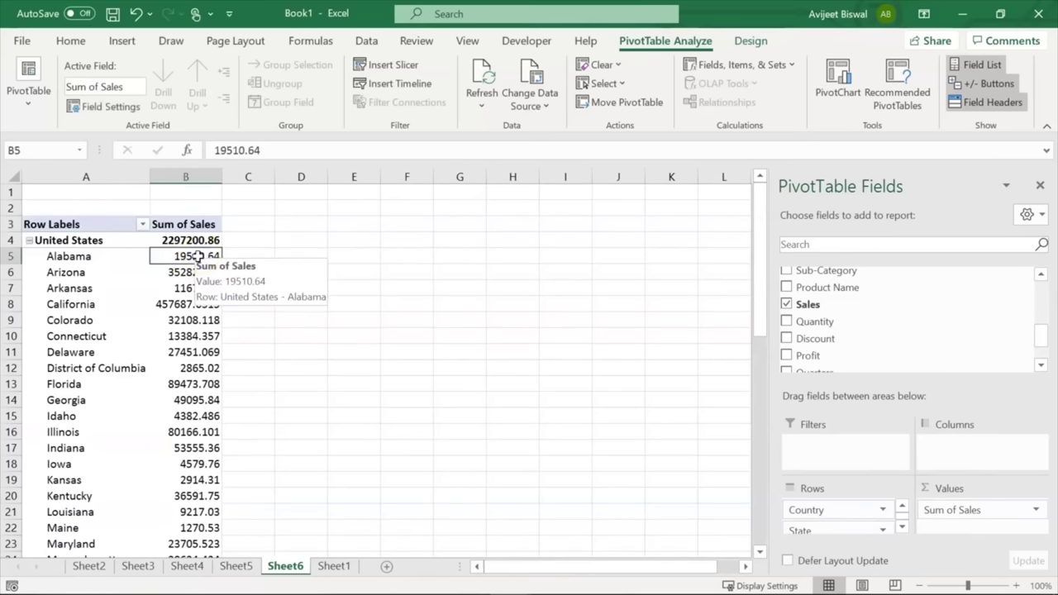
right_click(199, 256)
mouse_move(295, 380)
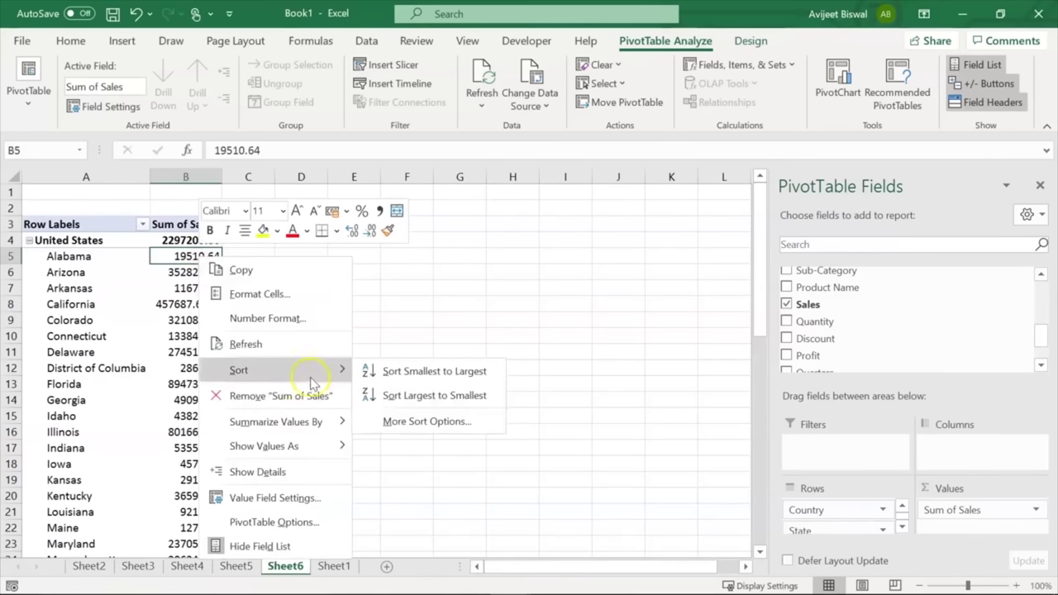
click(407, 395)
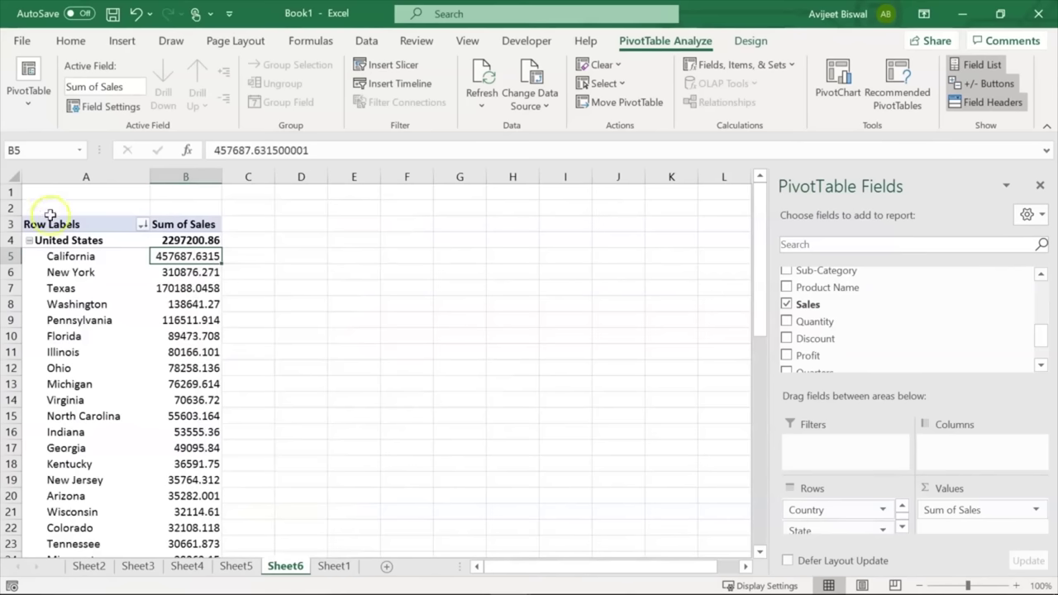
click(73, 260)
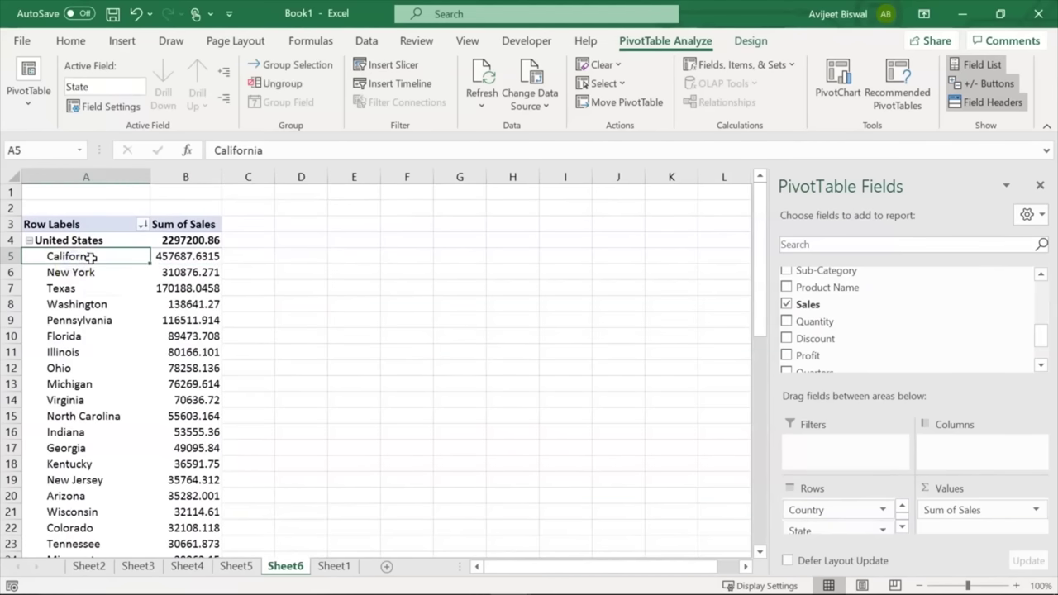
click(172, 257)
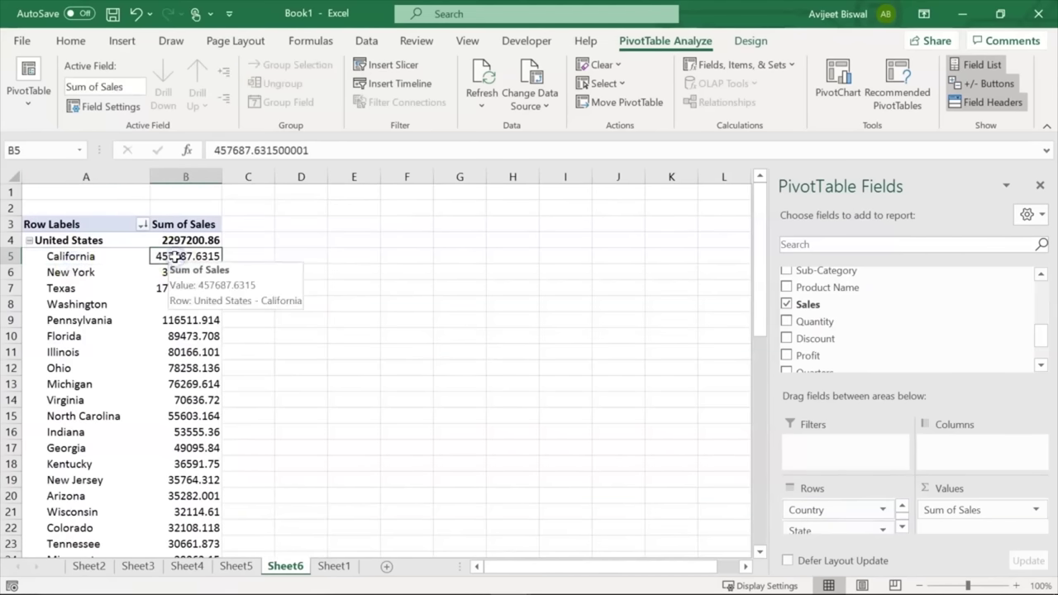
Set Grand Totals to Off for Rows and Columns so the list ends at North Dakota
drag(759, 273, 756, 518)
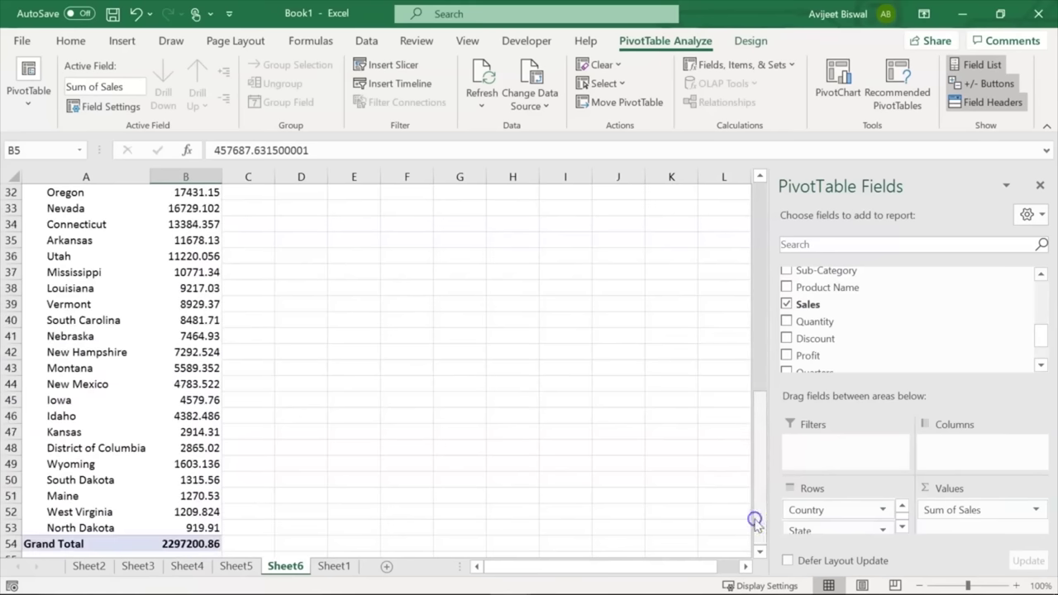
click(103, 531)
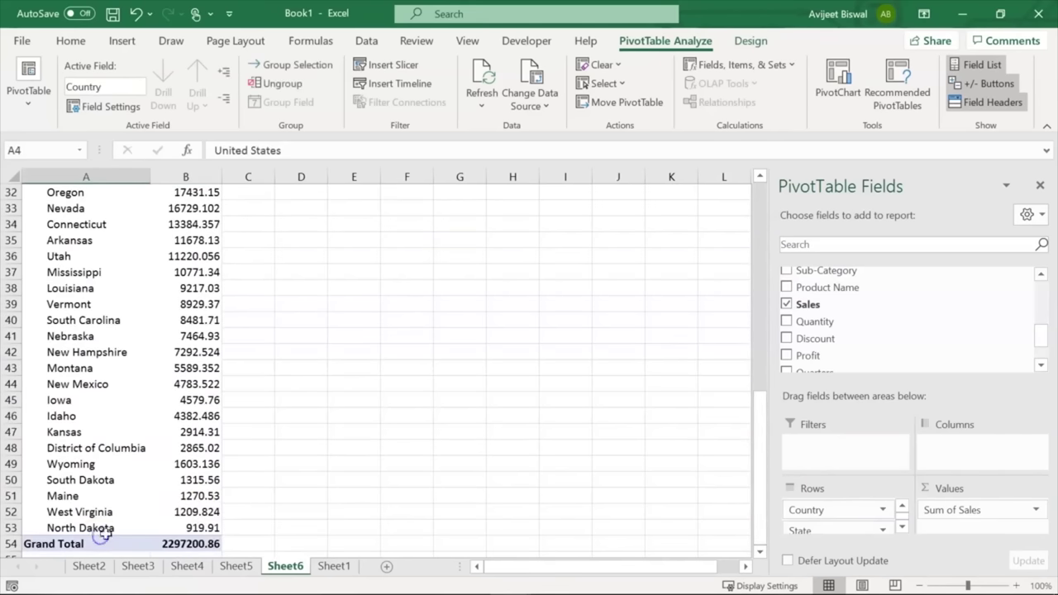
click(169, 530)
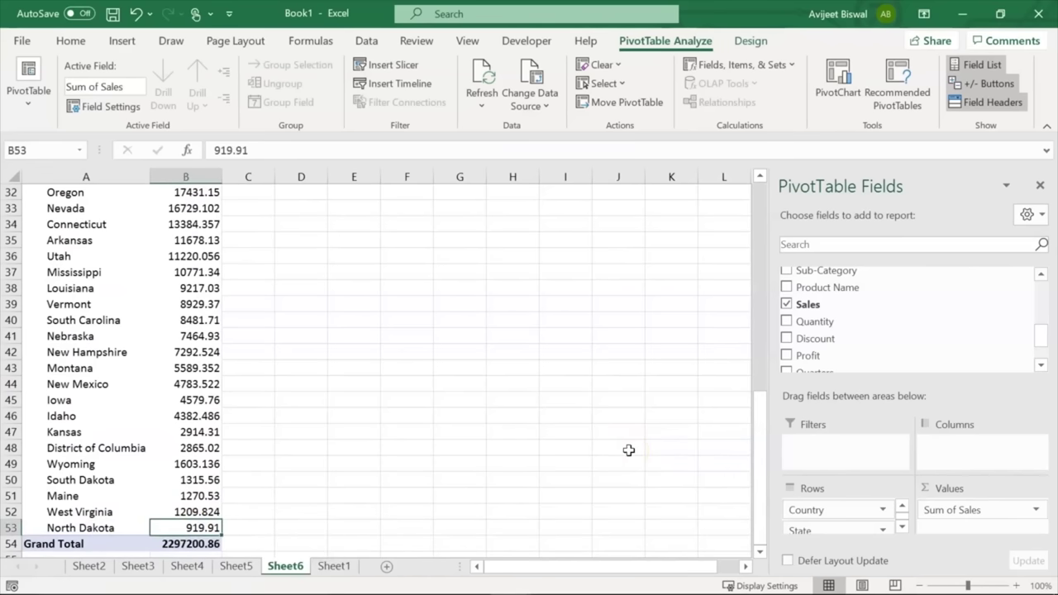
click(84, 546)
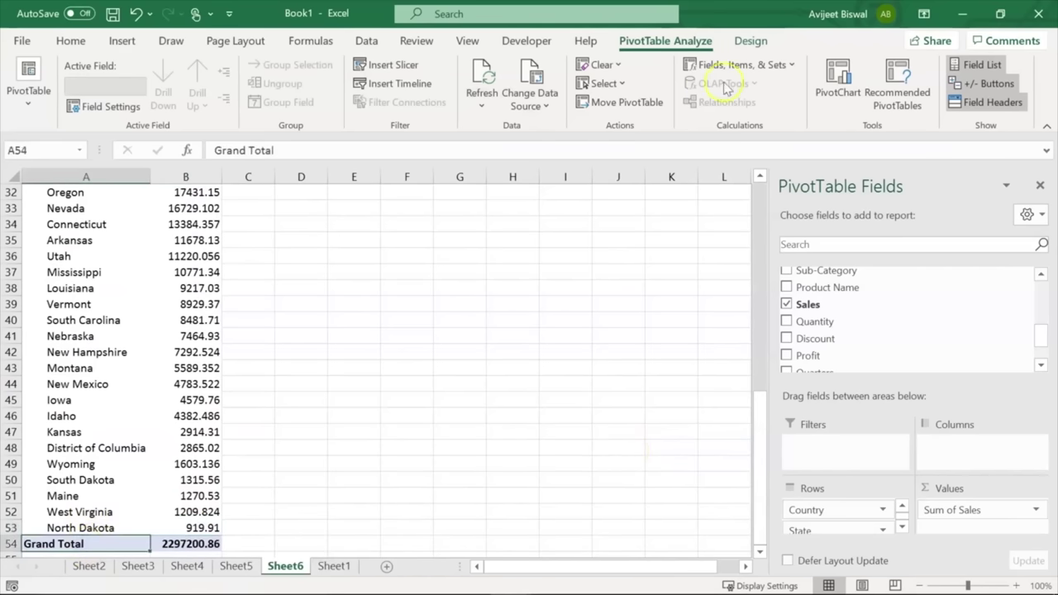
click(750, 40)
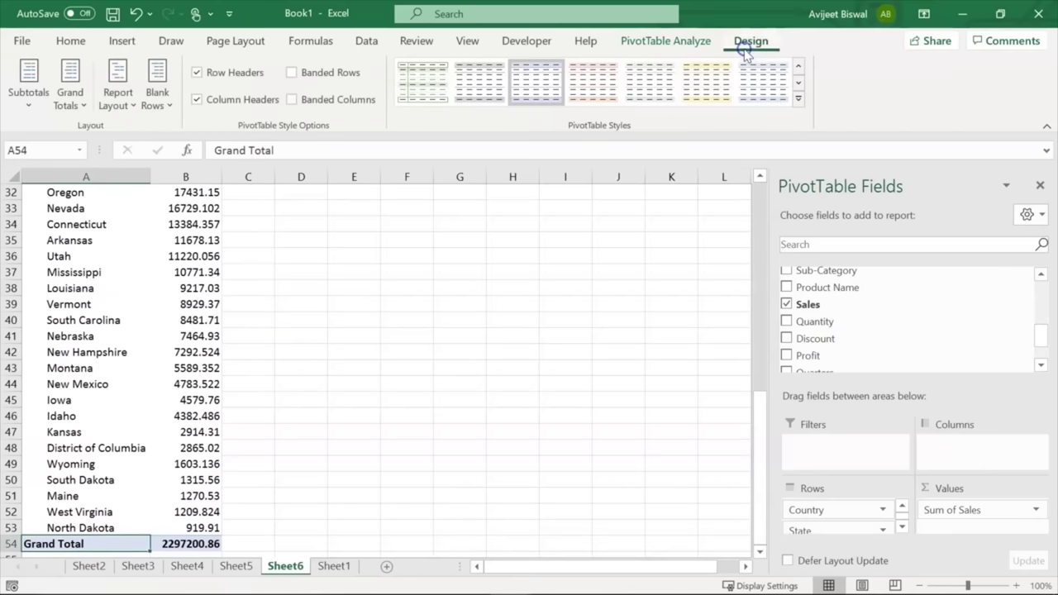
click(80, 110)
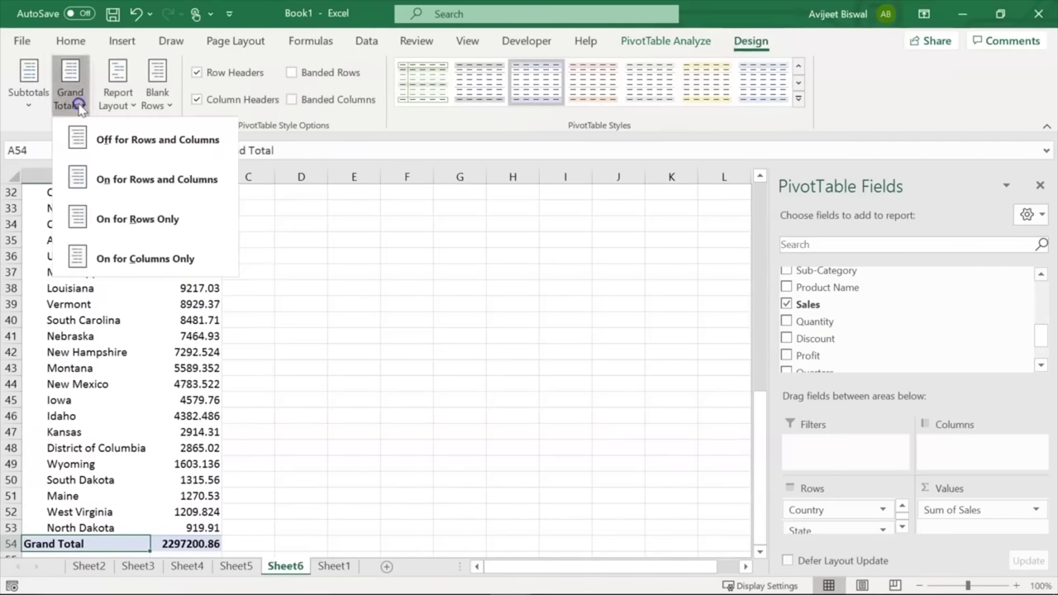
click(128, 142)
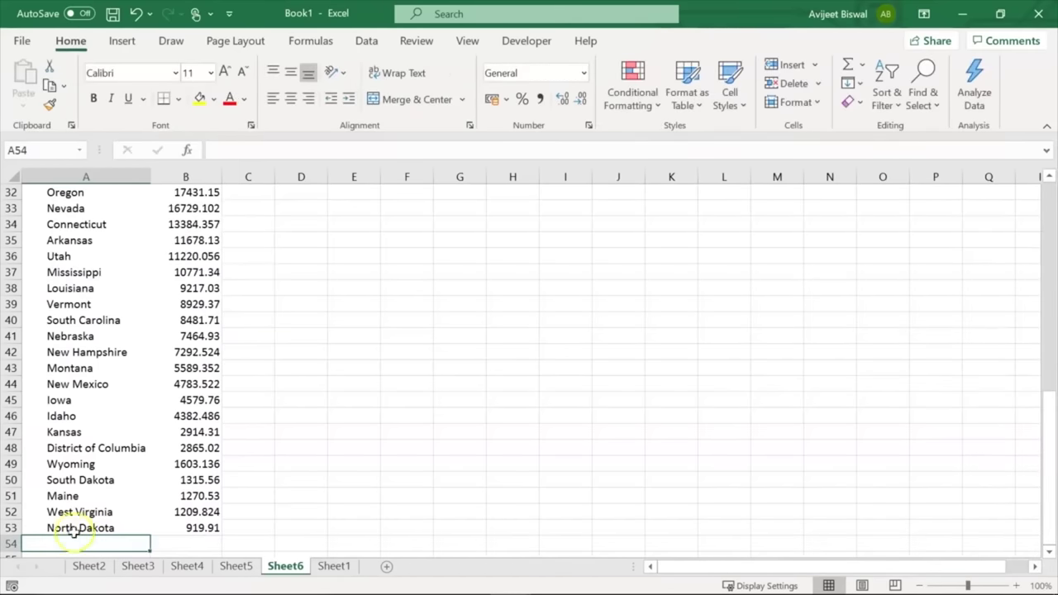
Set the Country field to tabular form, repeating United States on every state row
click(198, 447)
key(Up)
key(Up)
key(Up)
key(Up)
key(Up)
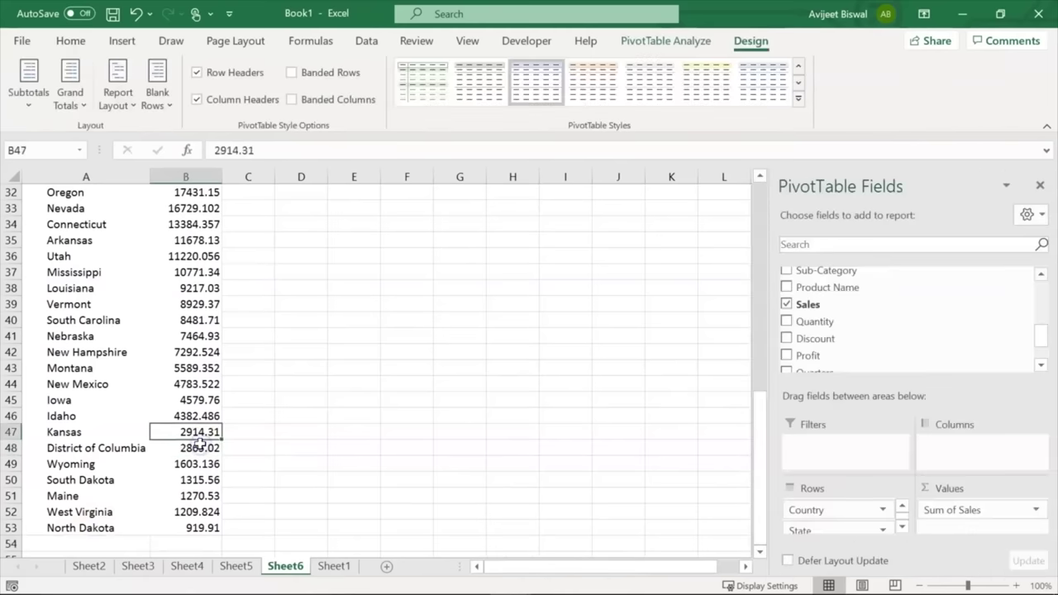
key(Up)
key(Up)
key(Up)
key(Up)
key(Up)
key(Up)
key(Up)
key(Up)
key(Up)
key(Up)
key(Up)
key(Up)
key(Up)
key(Up)
key(Up)
key(Up)
key(Up)
key(Up)
key(Up)
key(Up)
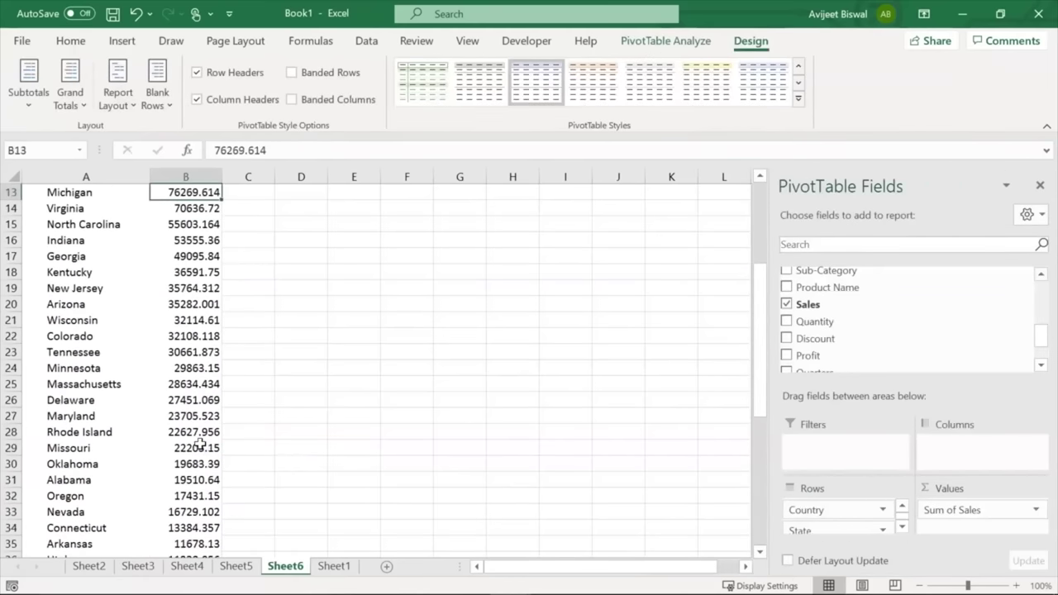
key(Left)
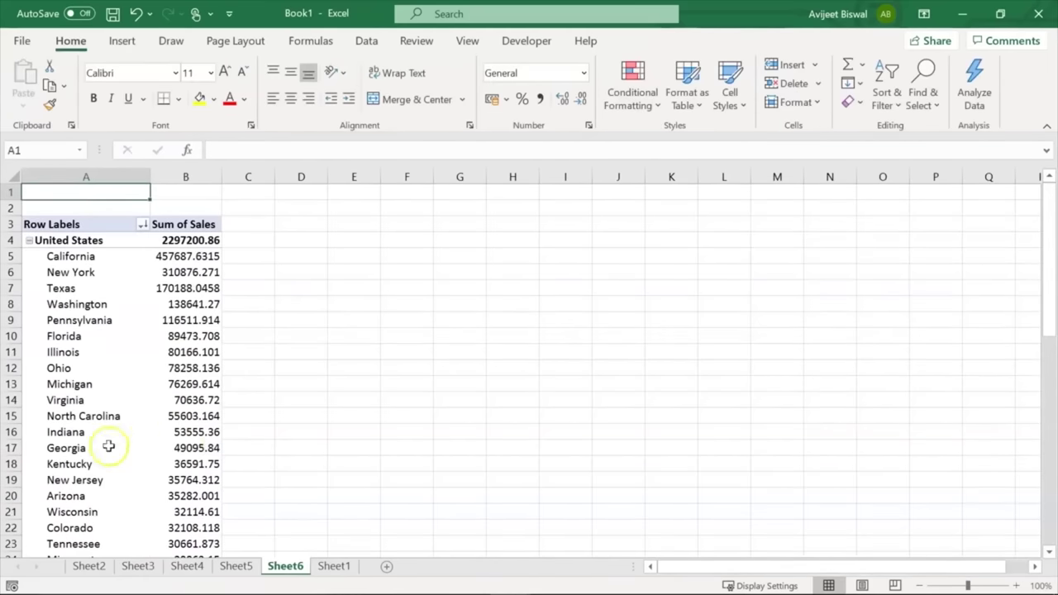
click(61, 240)
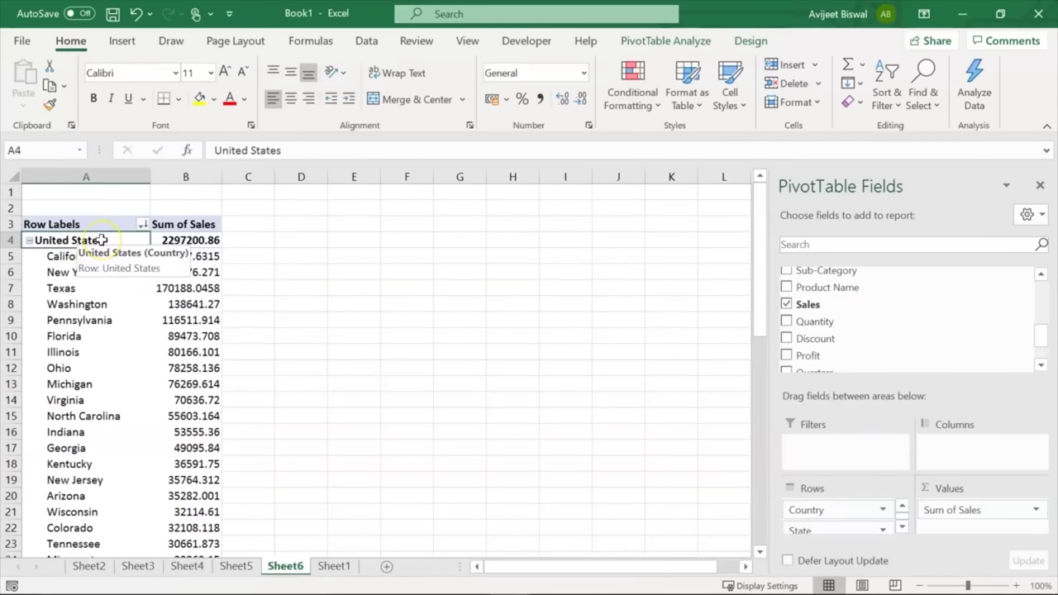
right_click(101, 239)
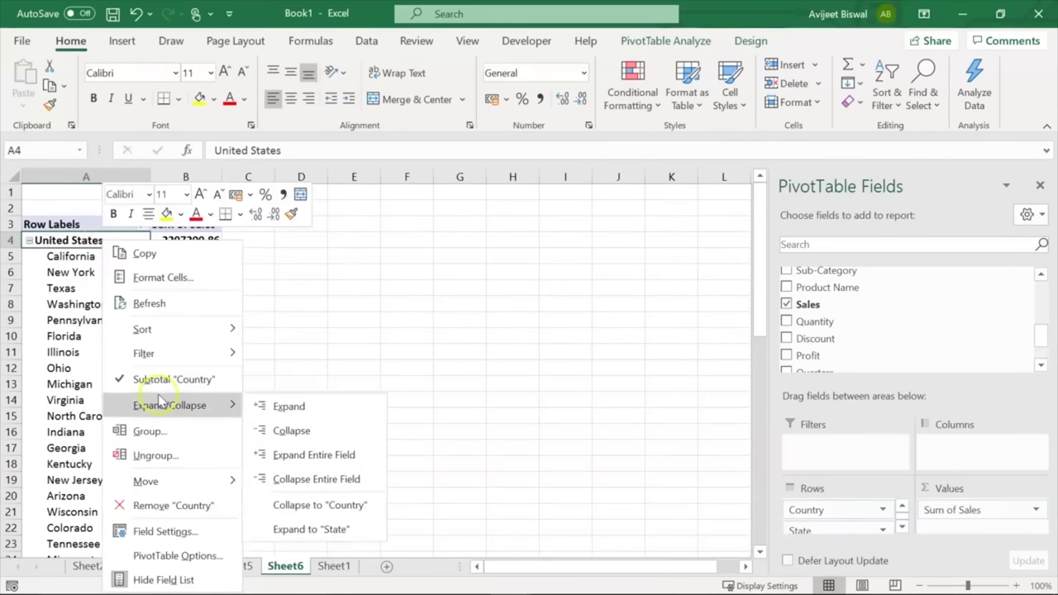
click(163, 532)
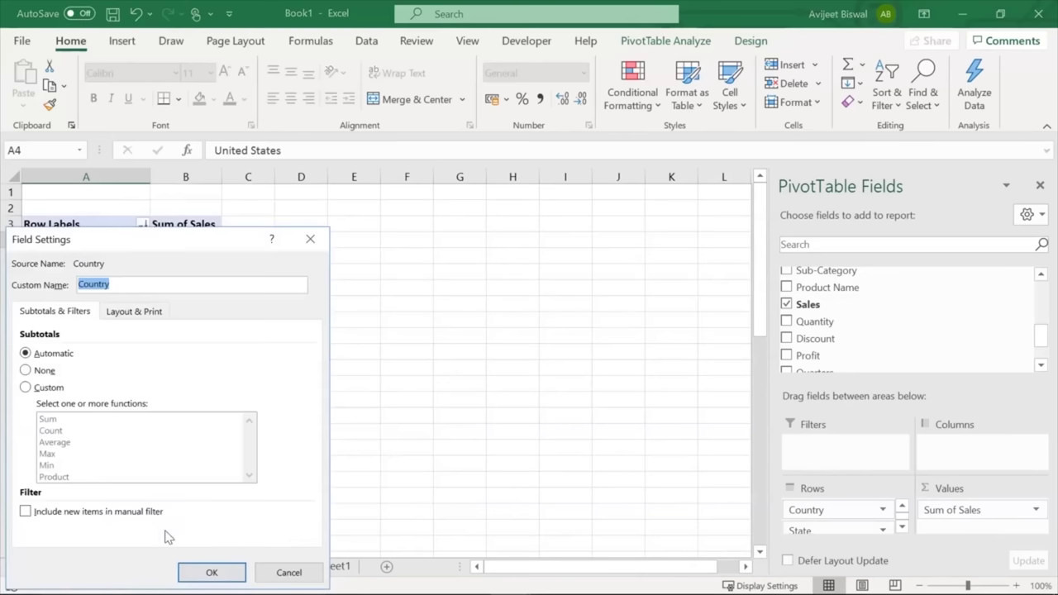
click(139, 316)
click(25, 406)
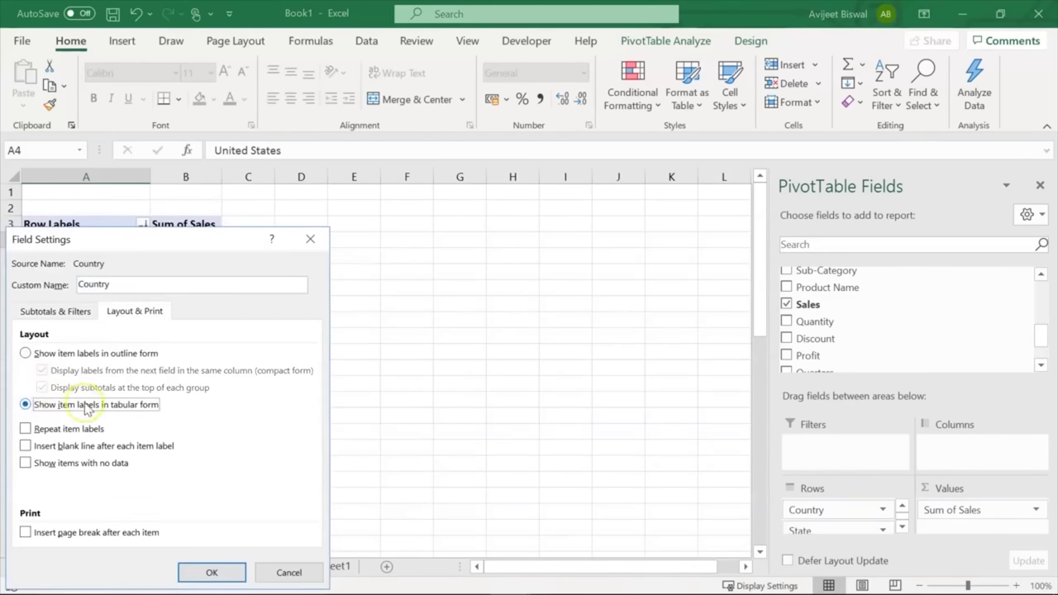
click(26, 429)
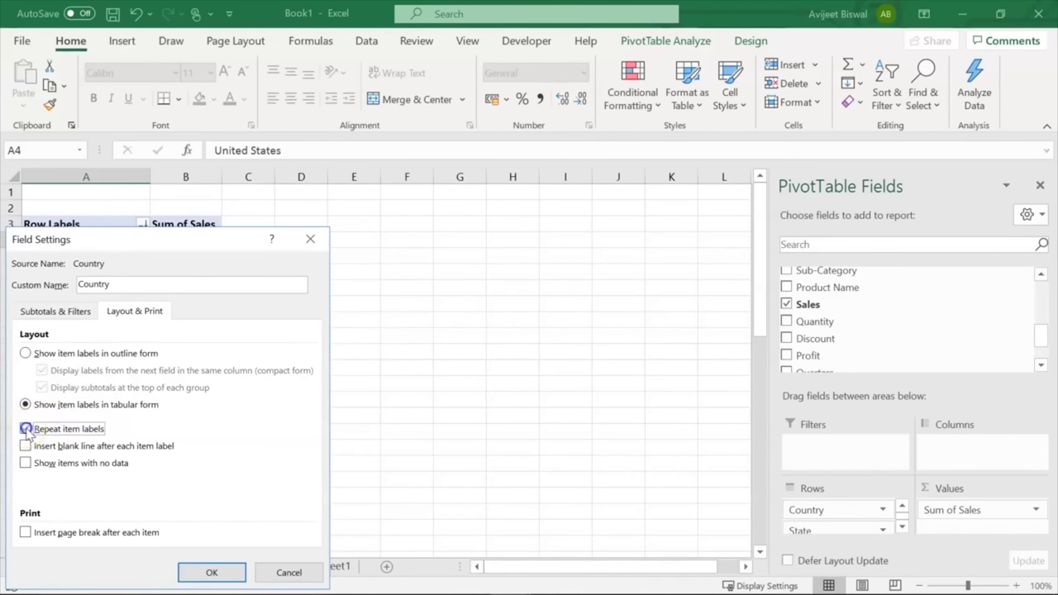
drag(163, 253, 515, 221)
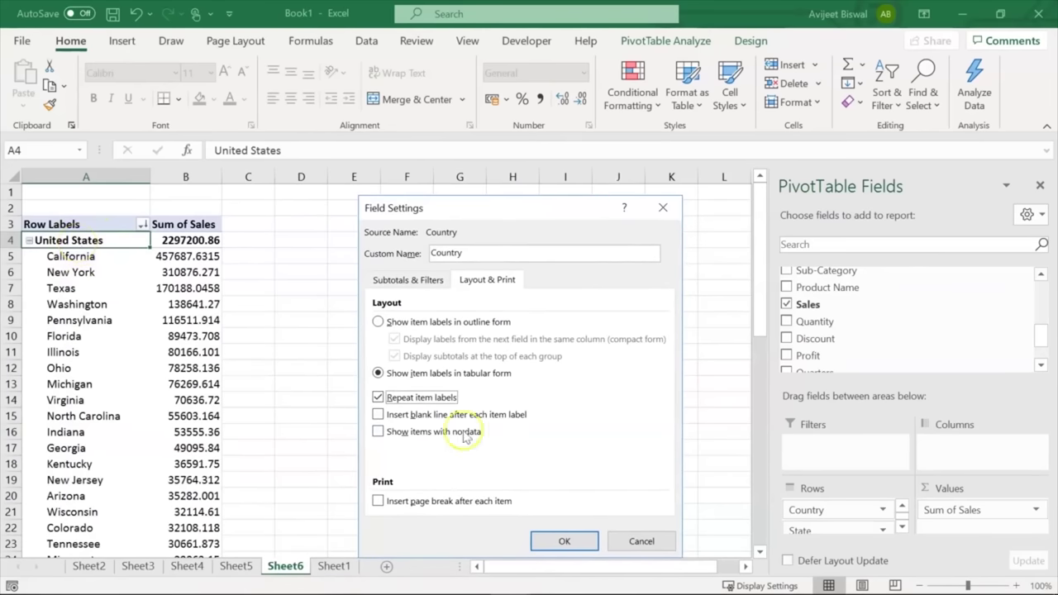
click(566, 539)
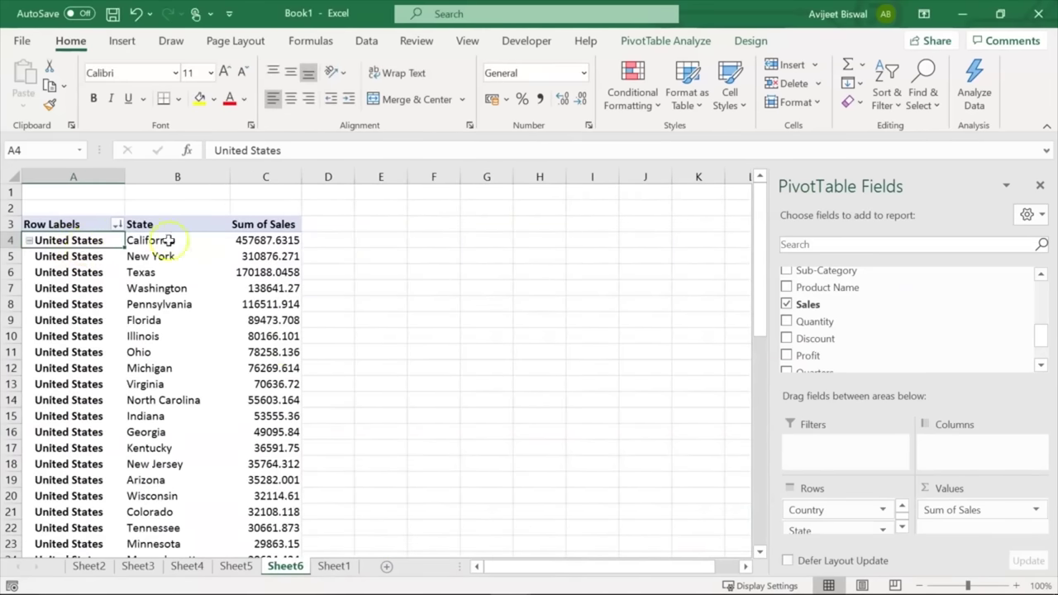
Remove the United States Total subtotal row by choosing Do Not Show Subtotals
click(60, 240)
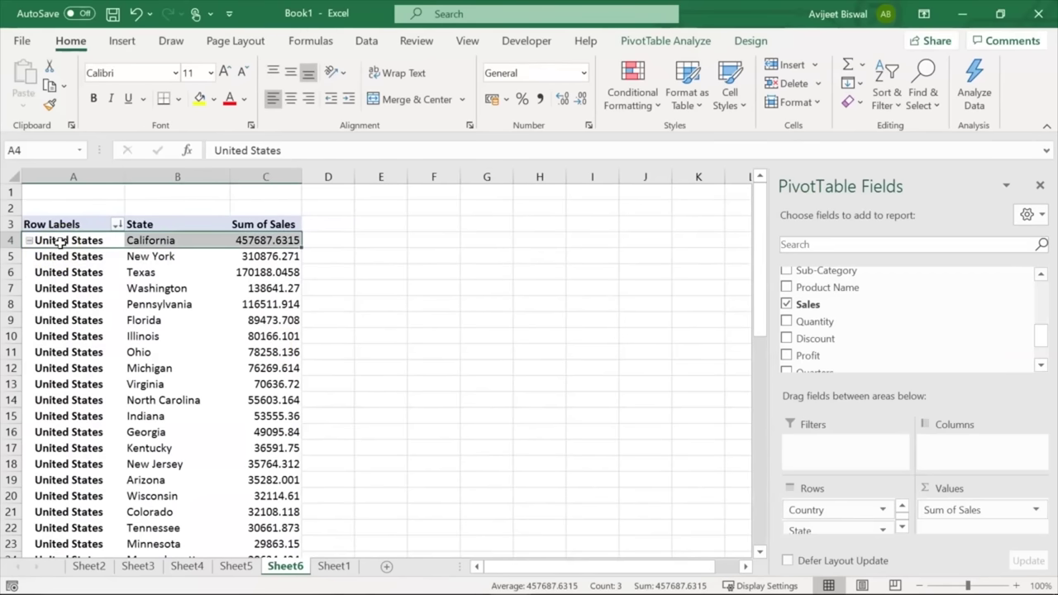
key(ctrl+shift+Down)
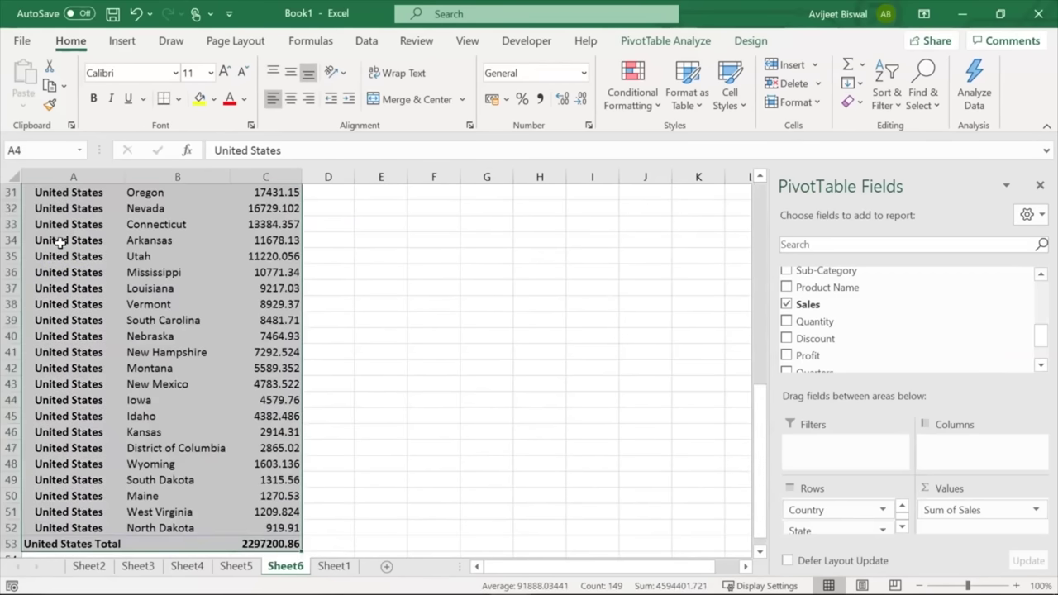
click(68, 546)
drag(111, 544, 232, 546)
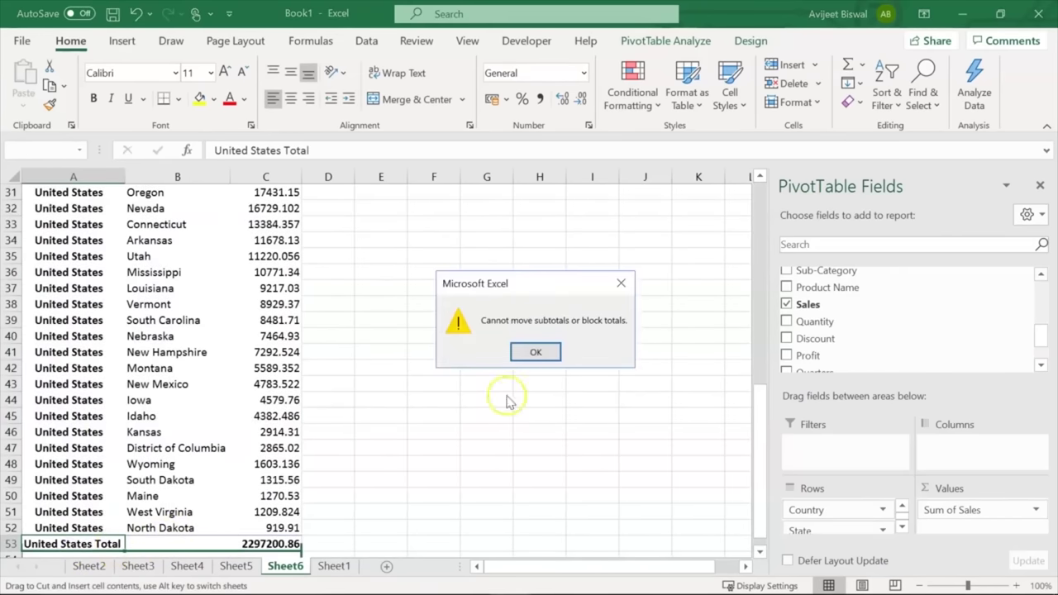
click(621, 283)
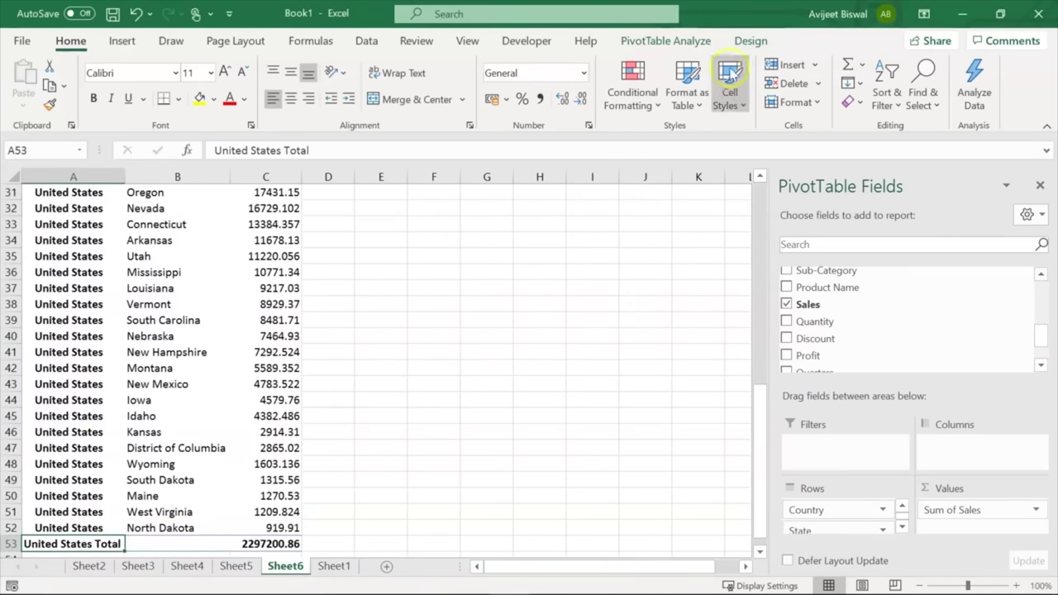
click(750, 40)
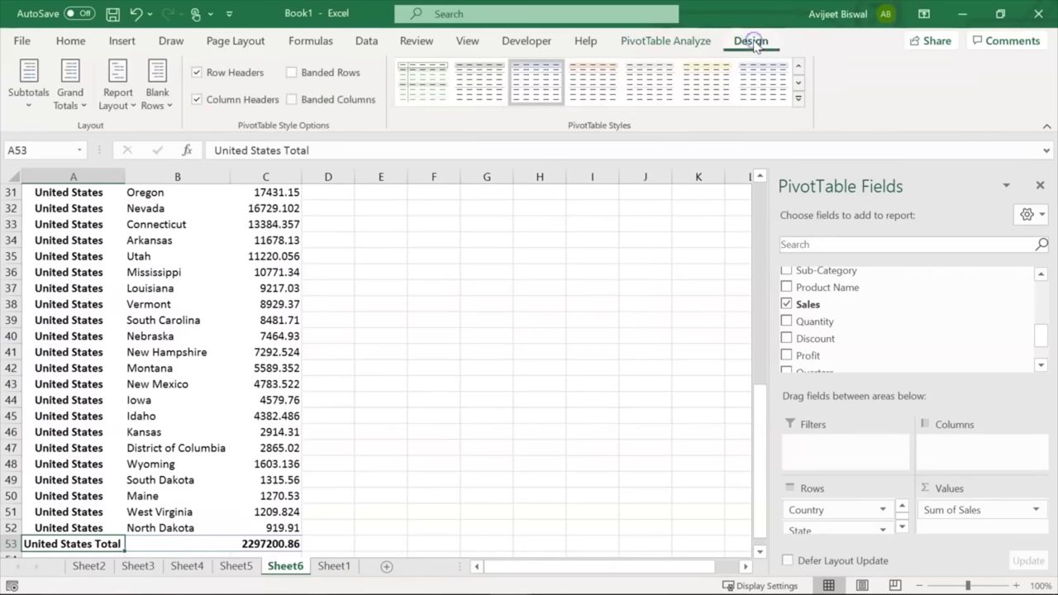
click(27, 91)
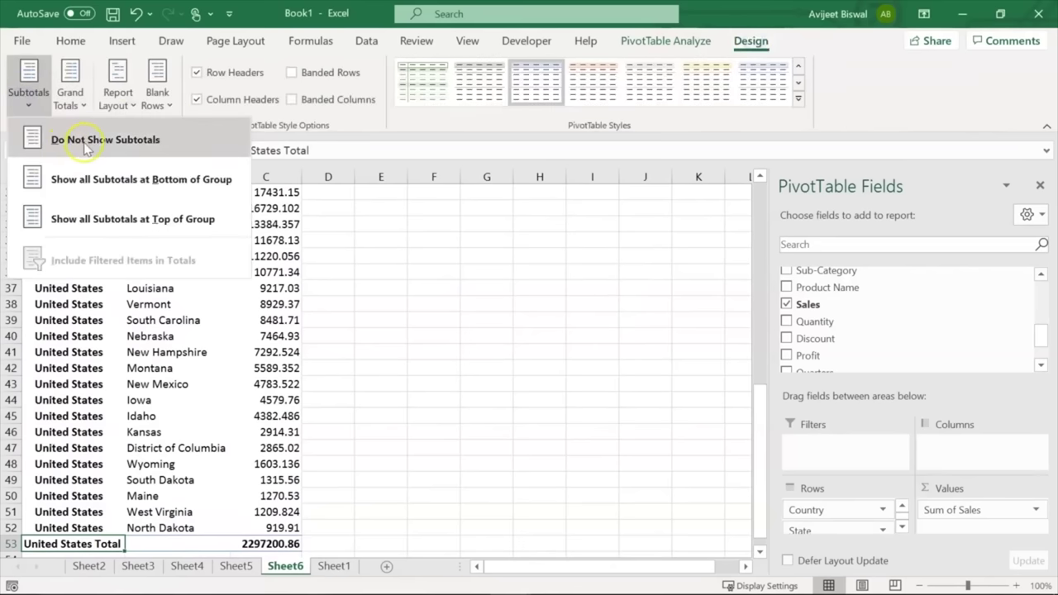
click(86, 142)
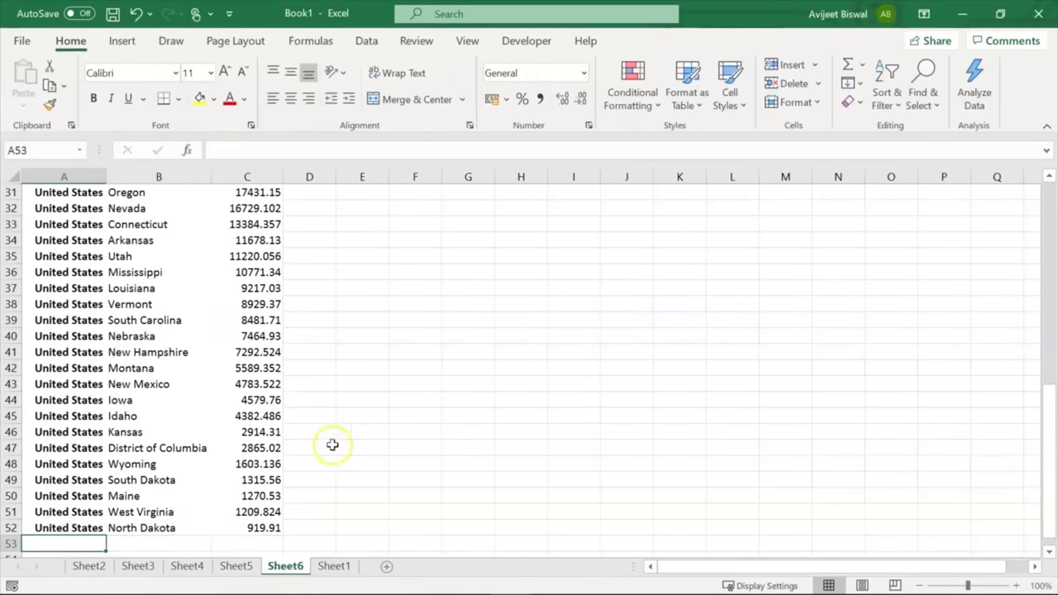
Copy the pivot's country, state and sales rows to F4 and autofit column F
scroll(56, 224, up, 10)
click(56, 224)
key(ctrl+shift+Right)
key(ctrl+shift+Down)
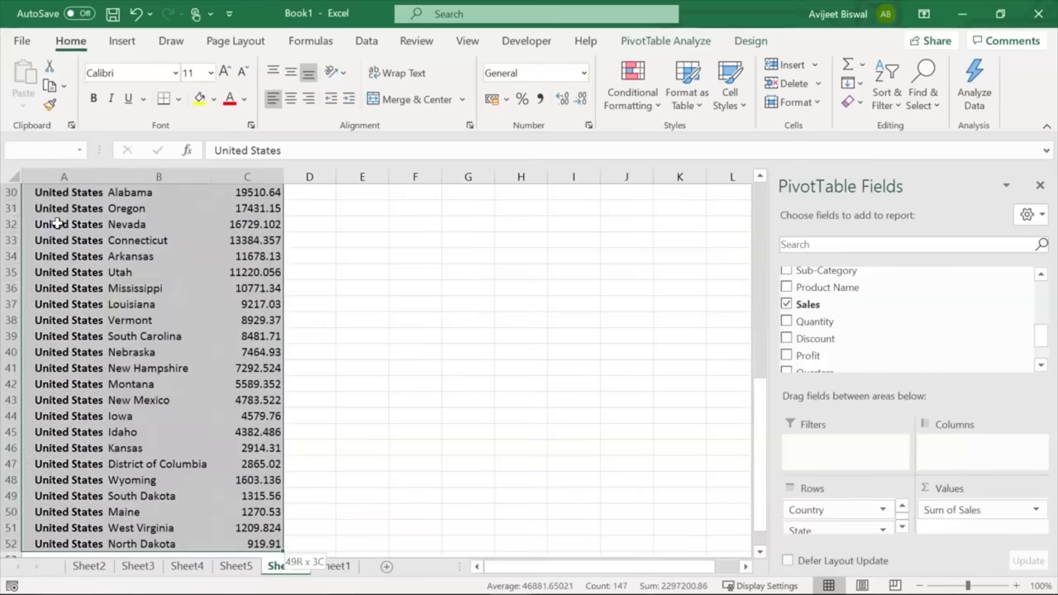
key(ctrl+c)
drag(762, 403, 763, 205)
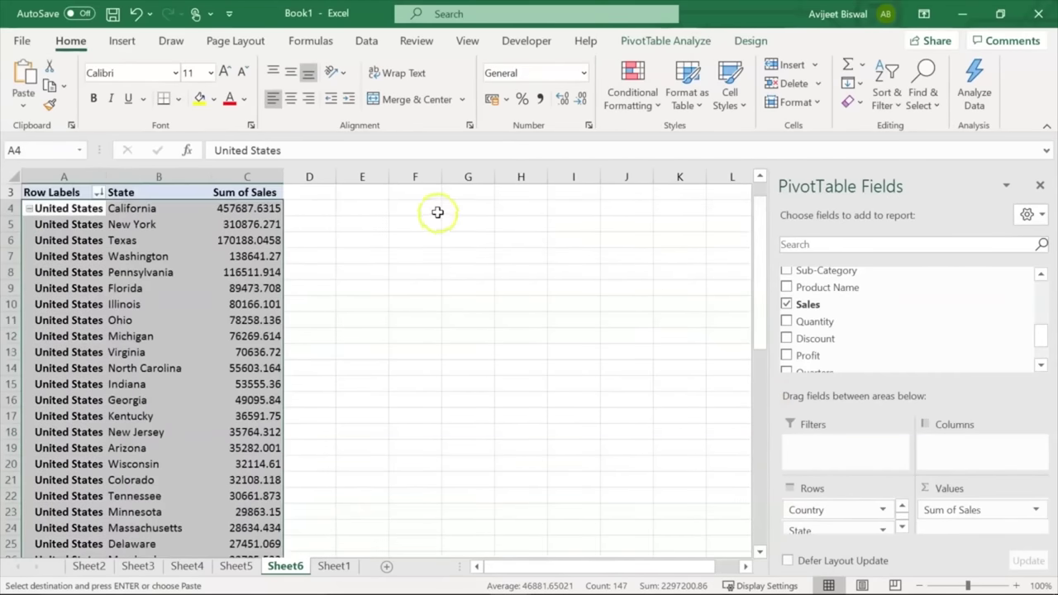
click(438, 213)
key(ctrl+v)
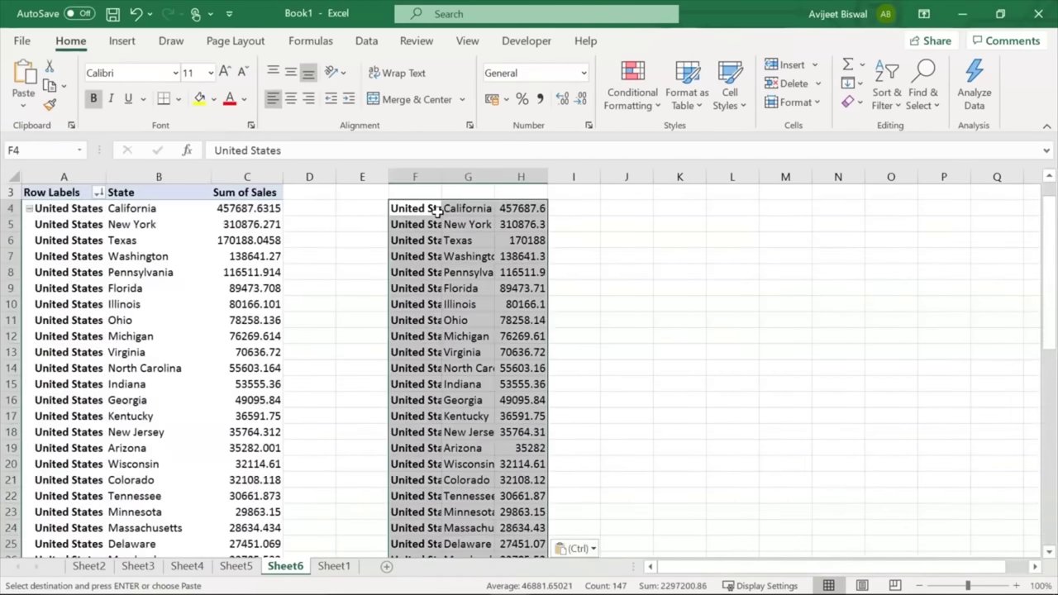
double_click(441, 177)
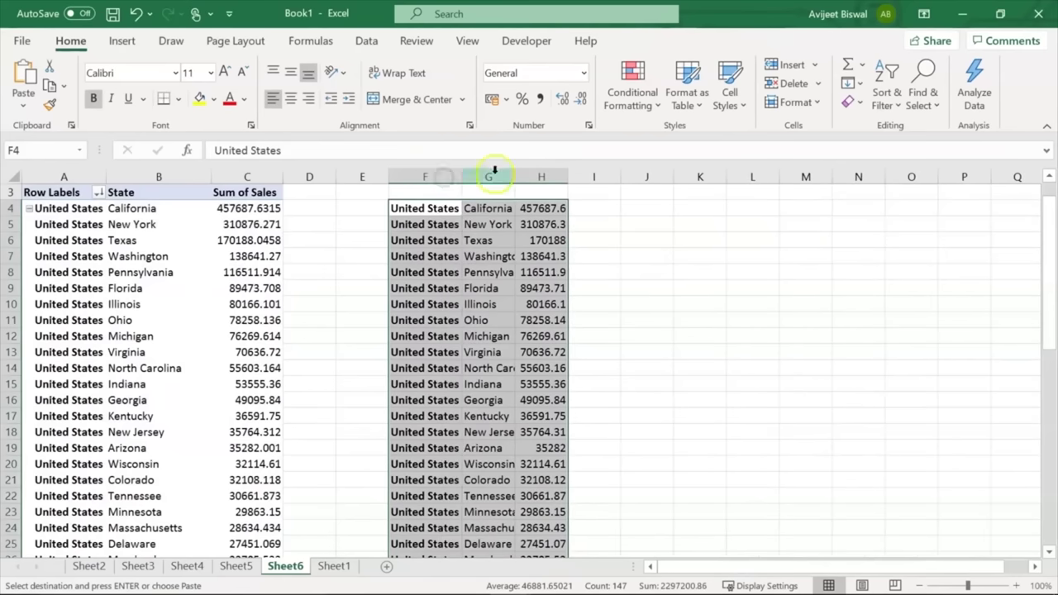
click(470, 272)
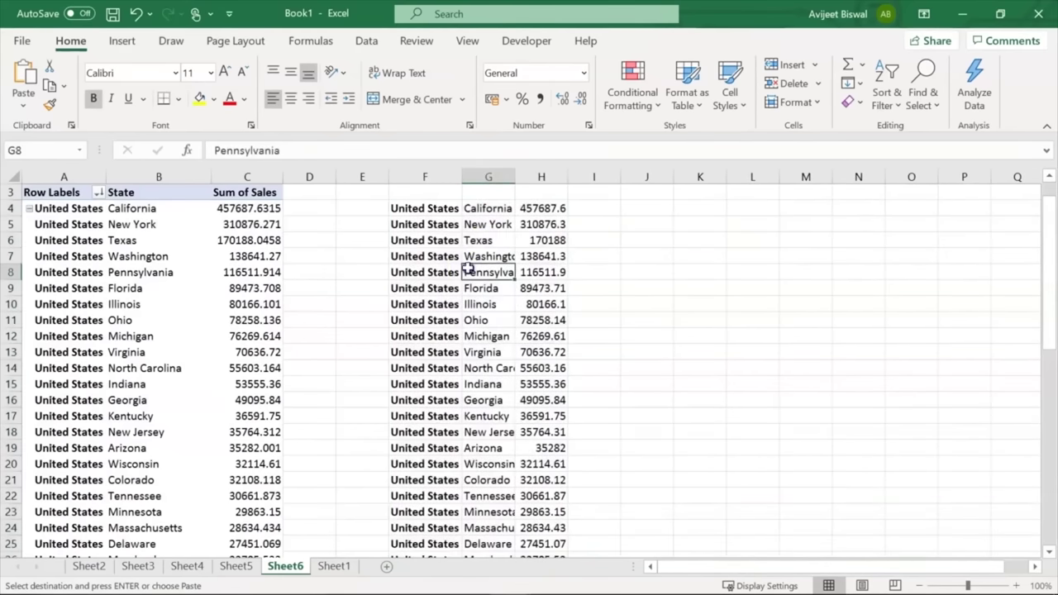
click(119, 41)
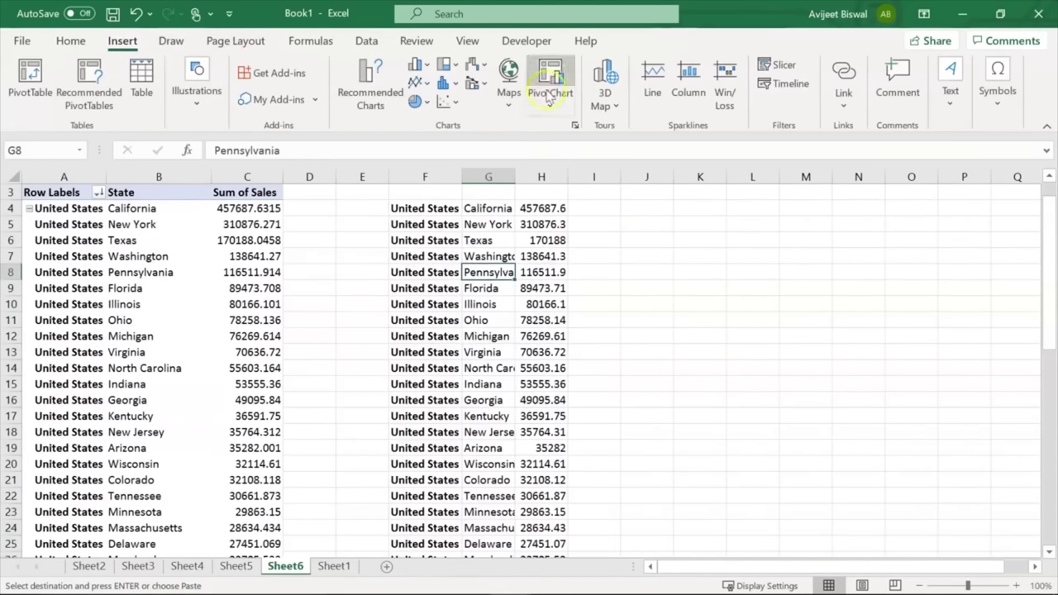
click(510, 104)
Insert a Filled Map chart of the copied data and place it right of the data
click(517, 165)
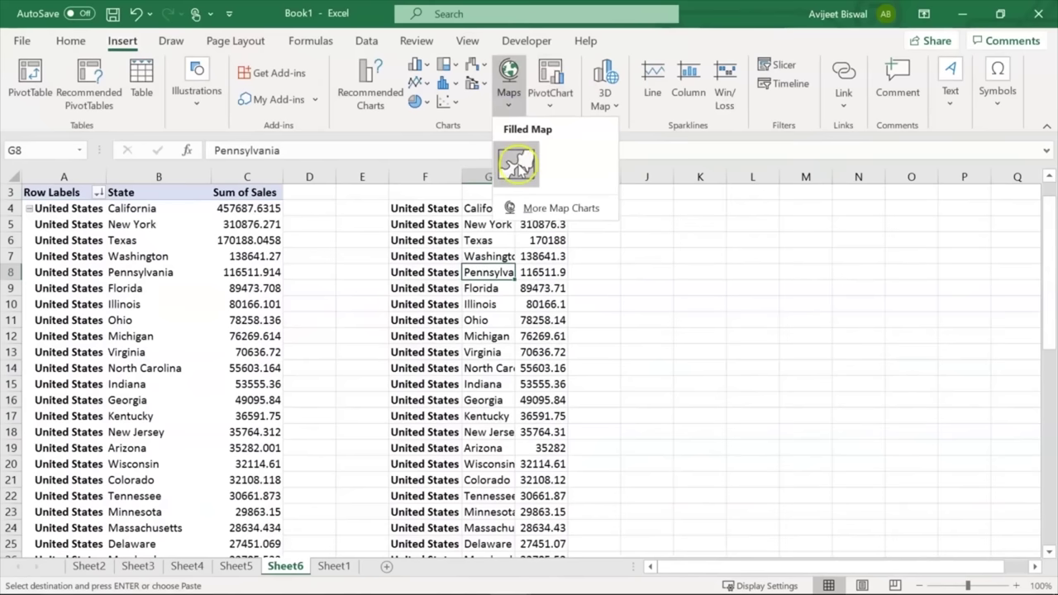
drag(465, 272, 717, 249)
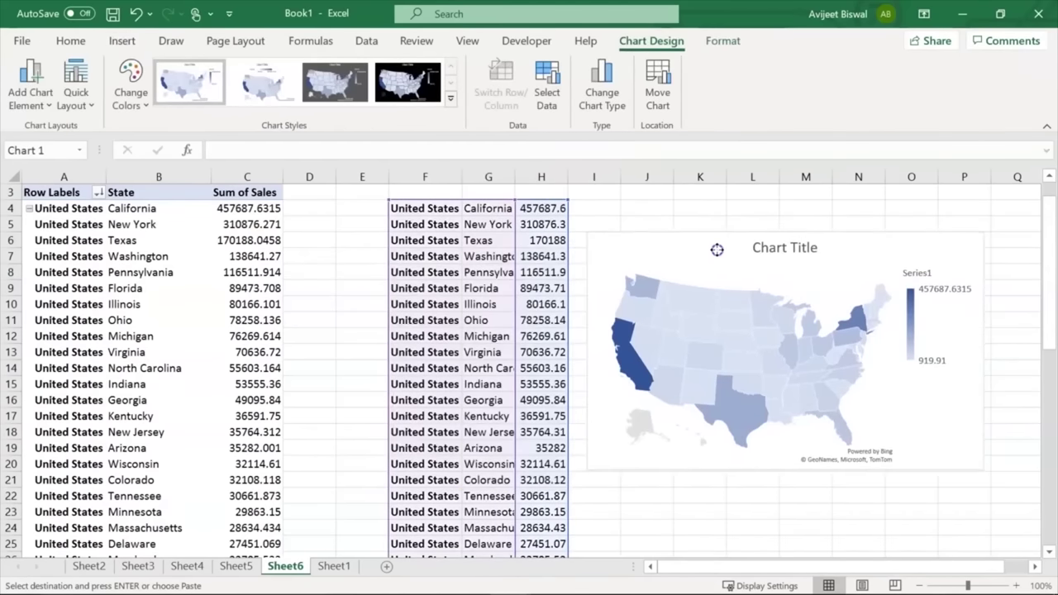
click(761, 302)
mouse_move(769, 314)
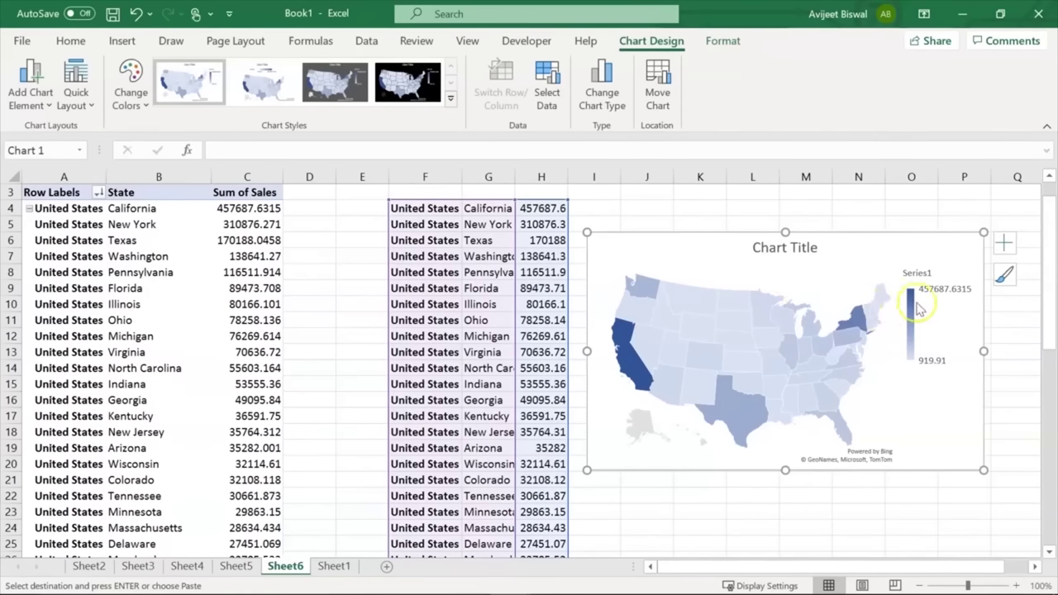
mouse_move(913, 313)
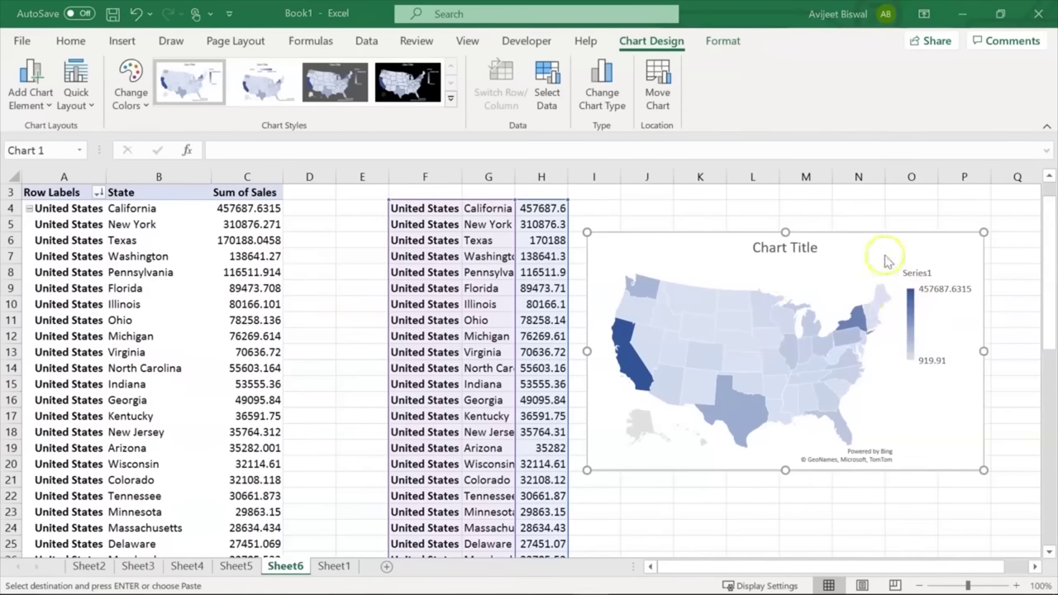
mouse_move(914, 361)
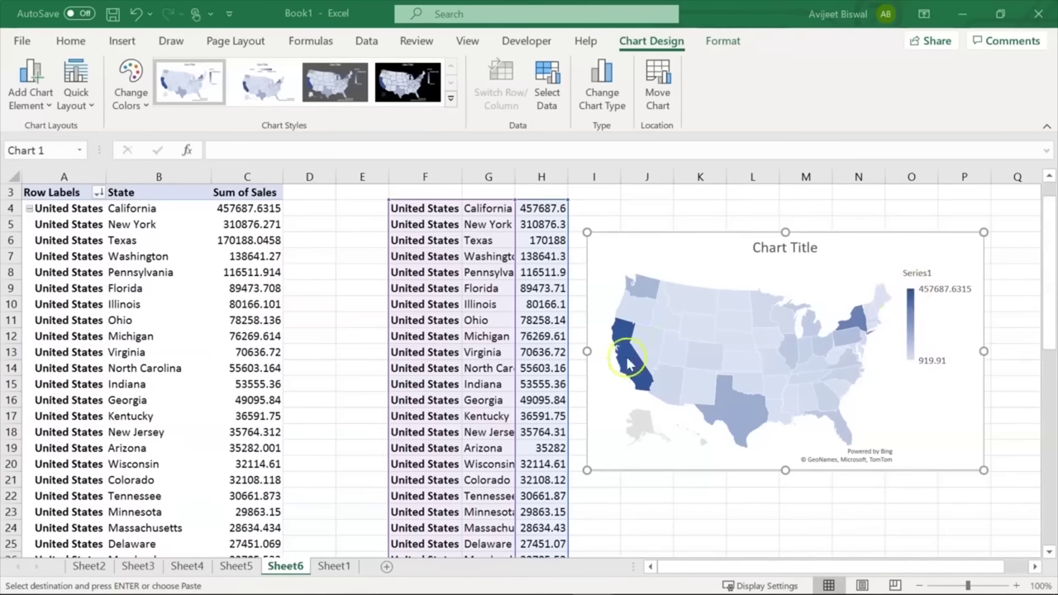
mouse_move(625, 349)
mouse_move(767, 360)
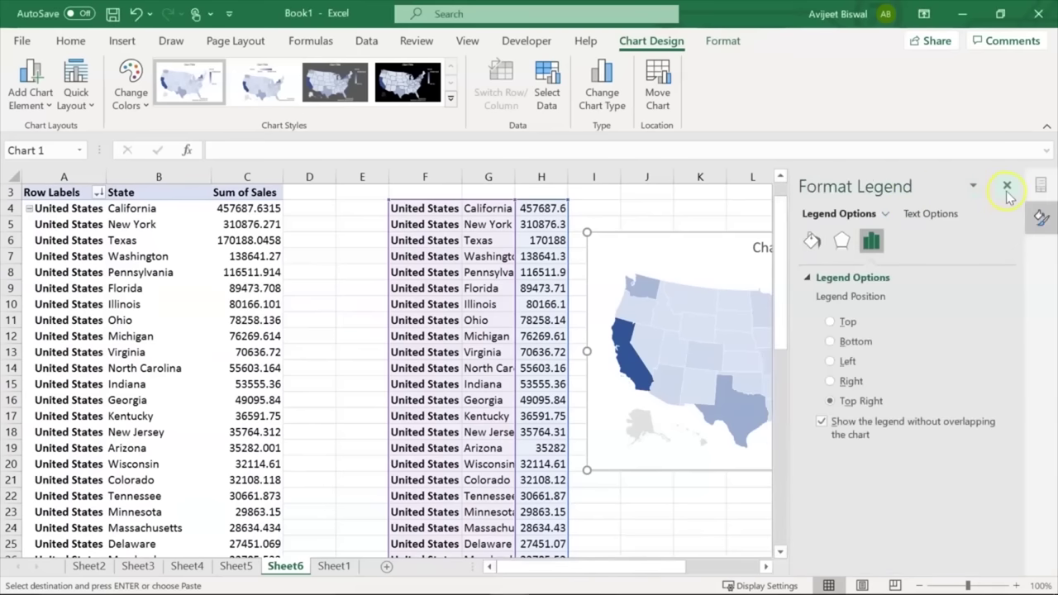
click(1007, 189)
Title the map 'Sales by States' and delete its colour-scale legend
double_click(769, 246)
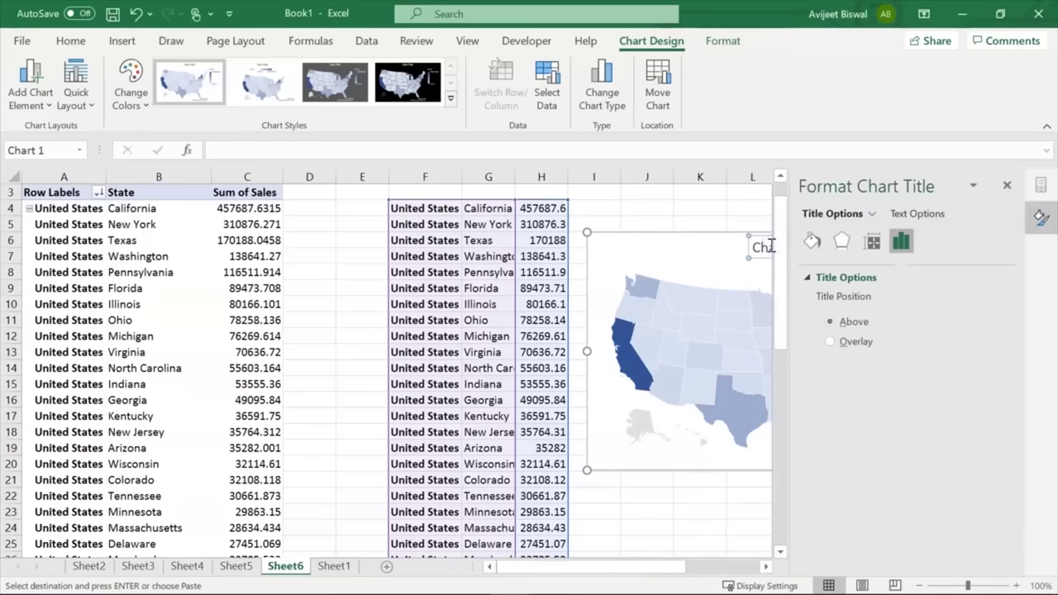
click(1011, 186)
text(Sales by Sa)
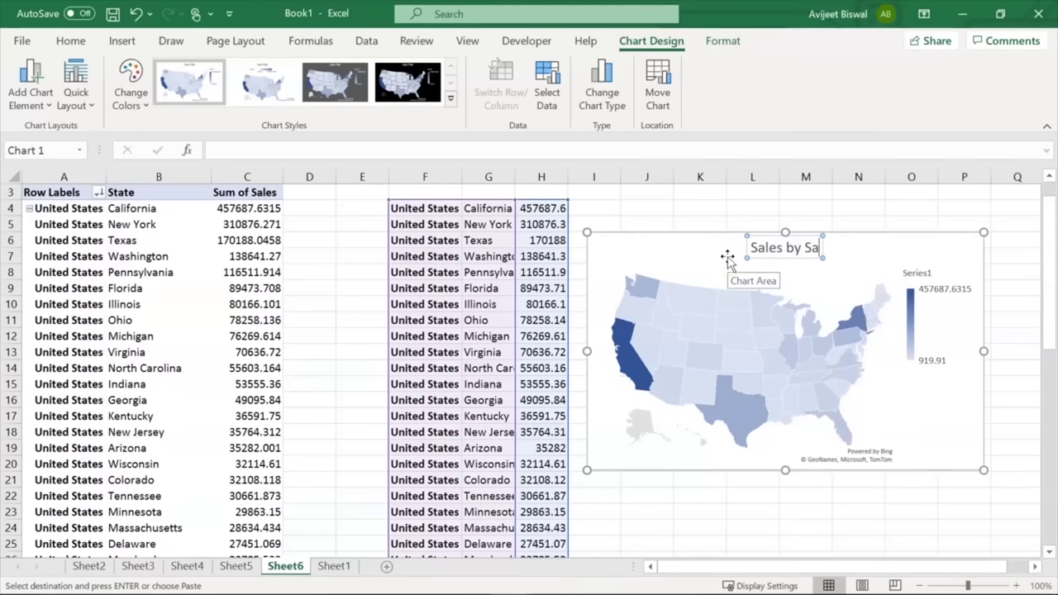
key(BackSpace)
text(tates)
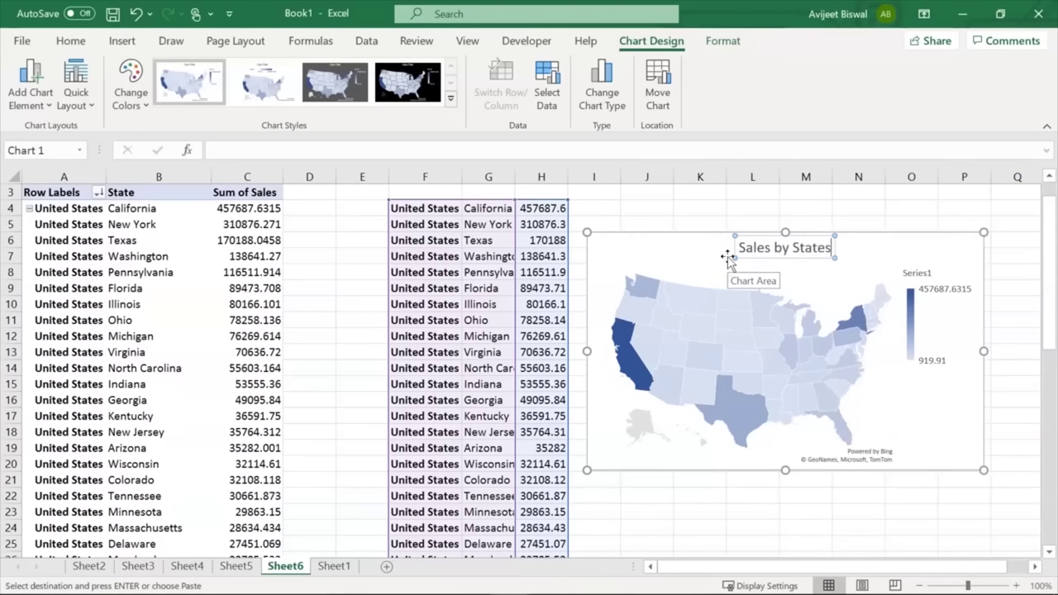
click(924, 275)
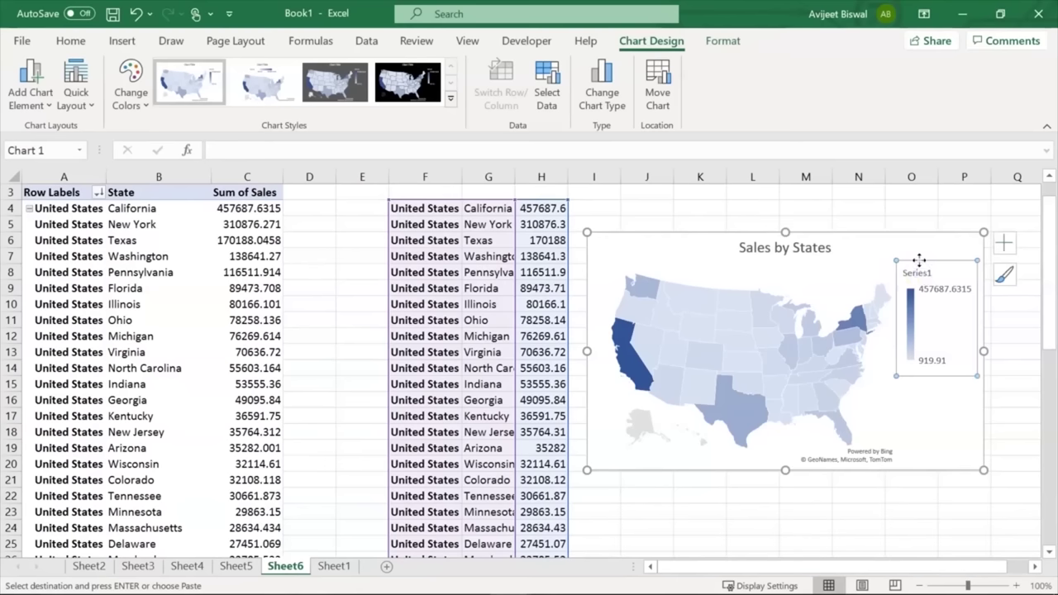
key(Delete)
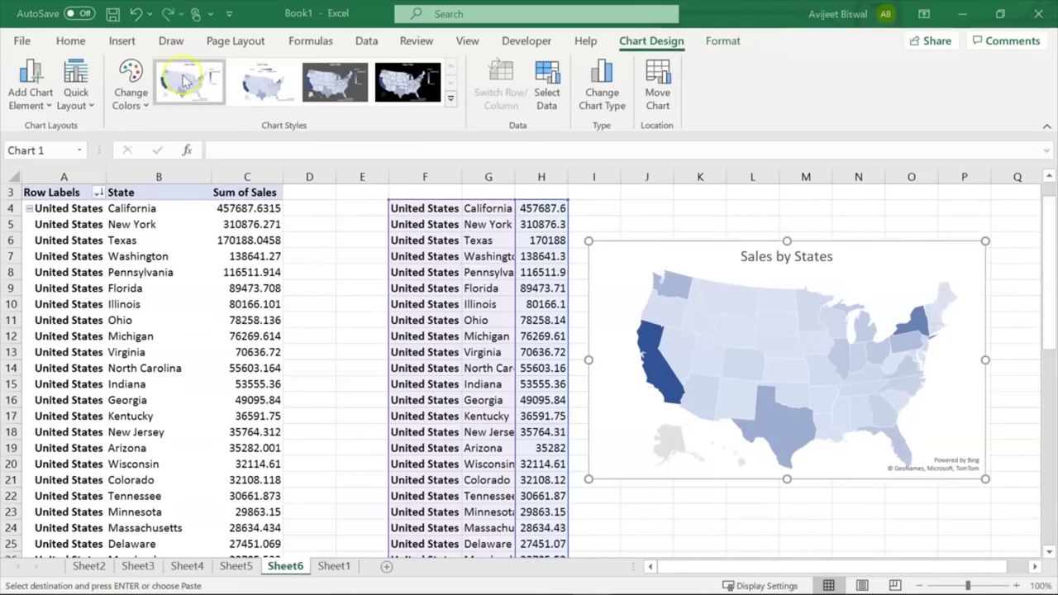
Recolour the map with the orange Monochromatic palette and check California's value
click(143, 98)
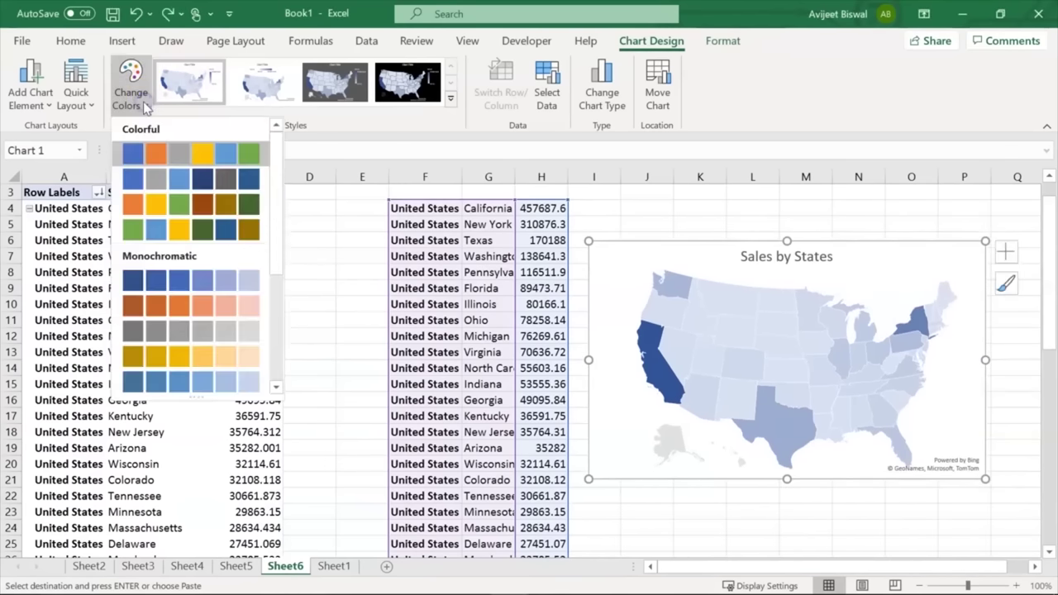
click(154, 306)
click(721, 263)
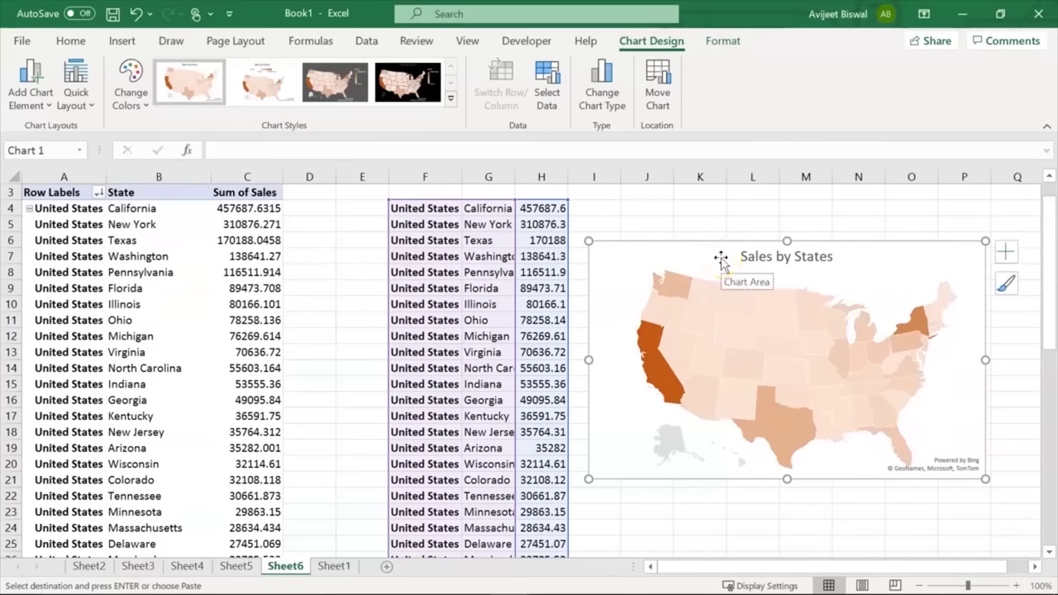
click(645, 337)
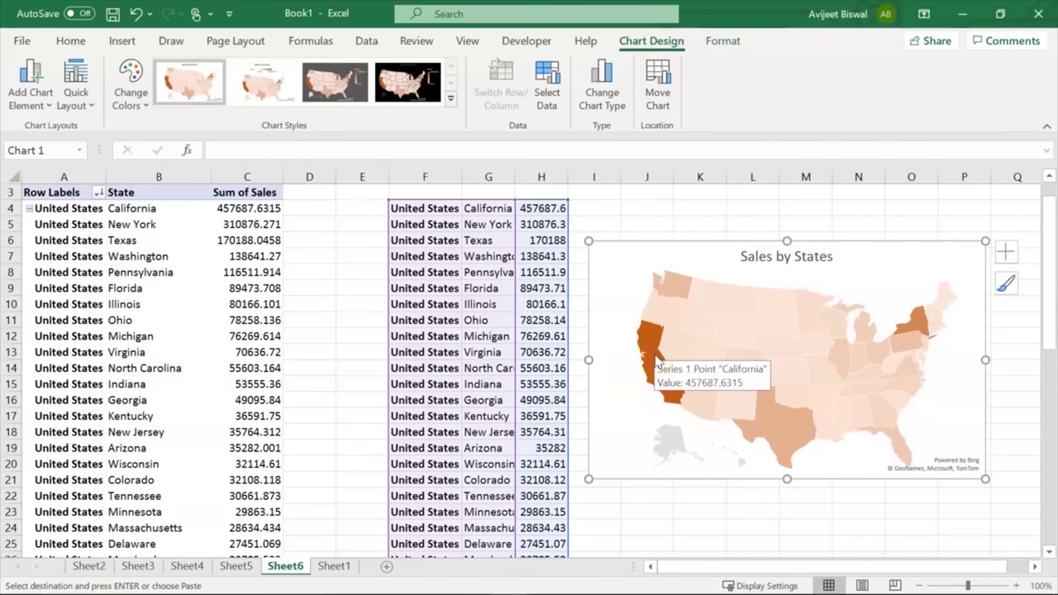
Try data labels and a legend on the map, then turn both off again
click(1007, 253)
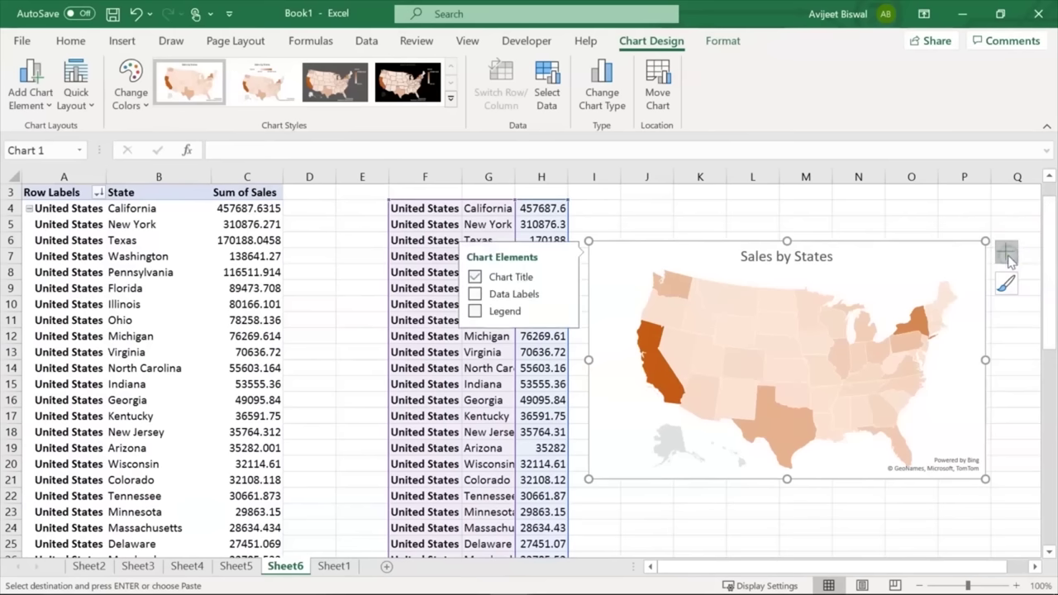
click(476, 295)
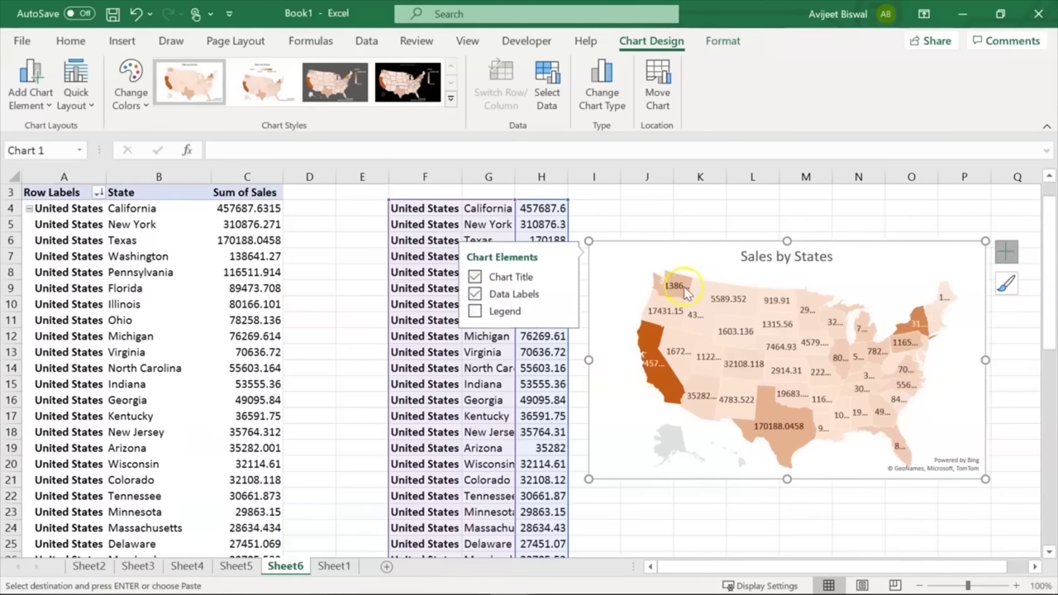
mouse_move(683, 292)
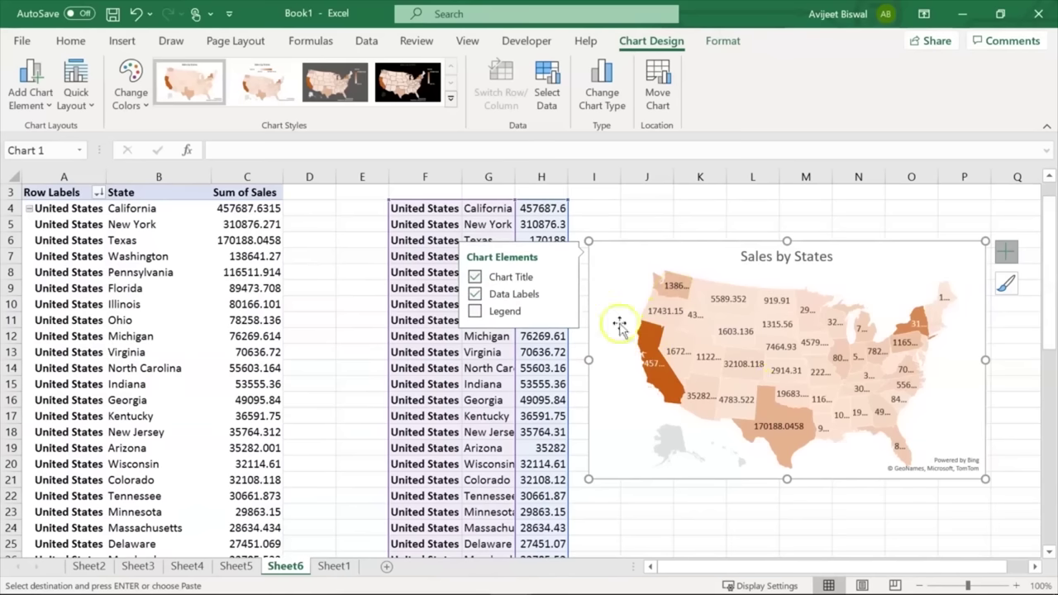
click(475, 312)
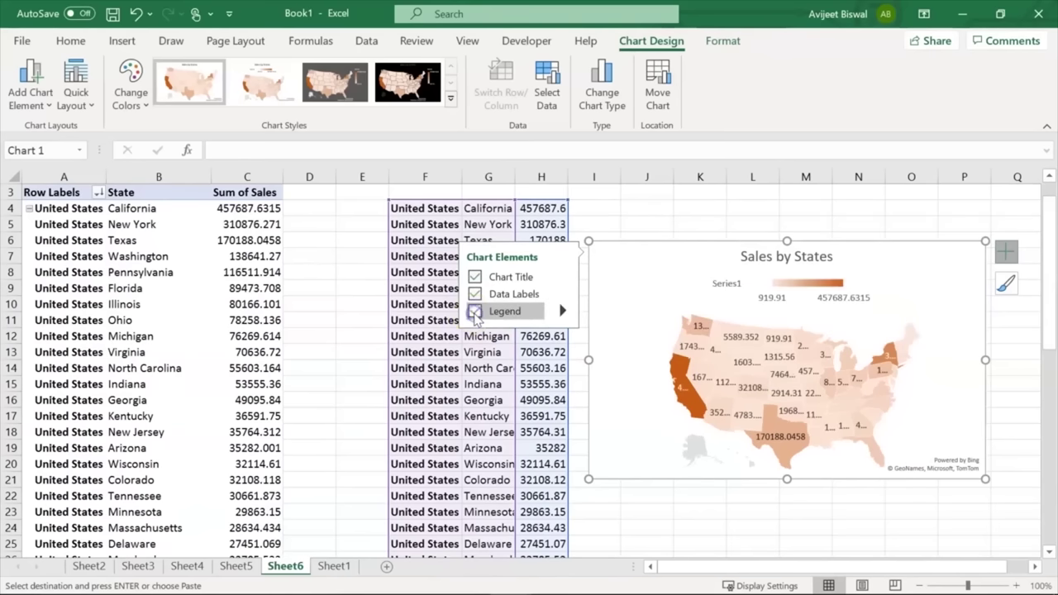
click(476, 312)
click(474, 295)
click(653, 221)
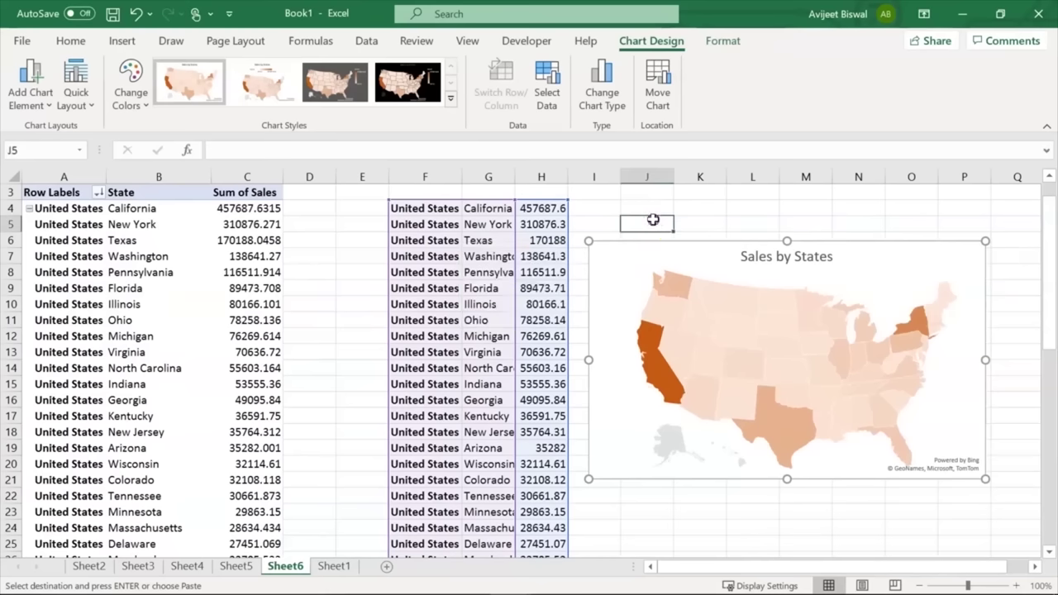
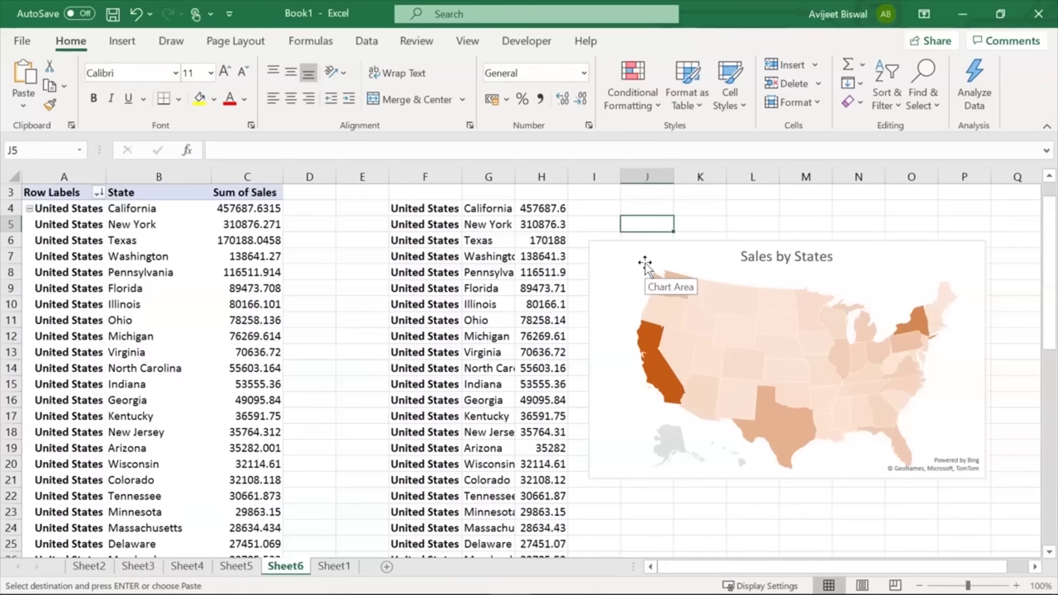
Insert a new PivotTable on a new sheet from the Sheet1 sales data
click(331, 568)
click(422, 288)
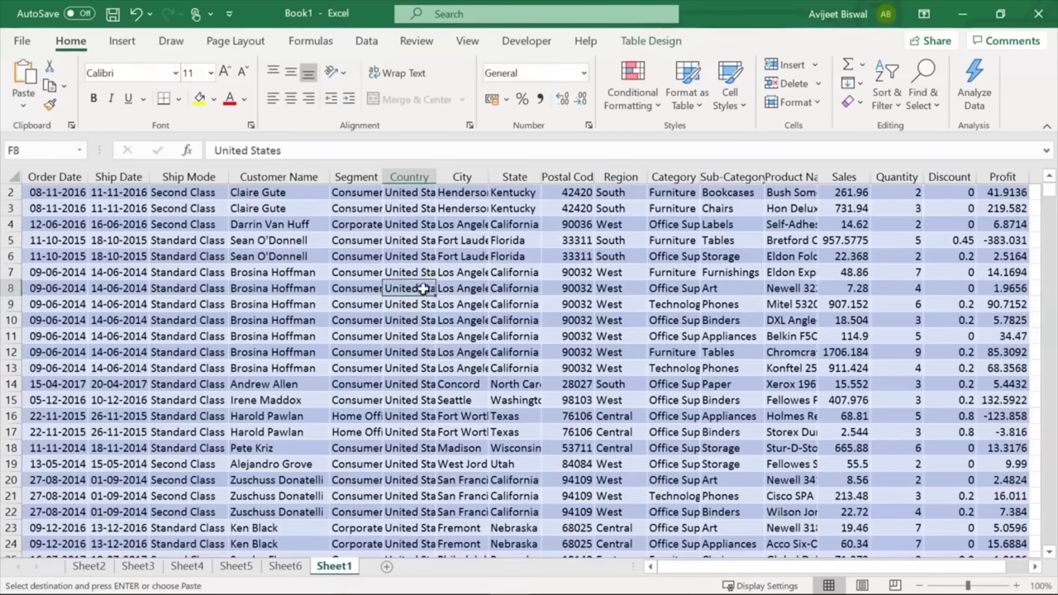
click(126, 41)
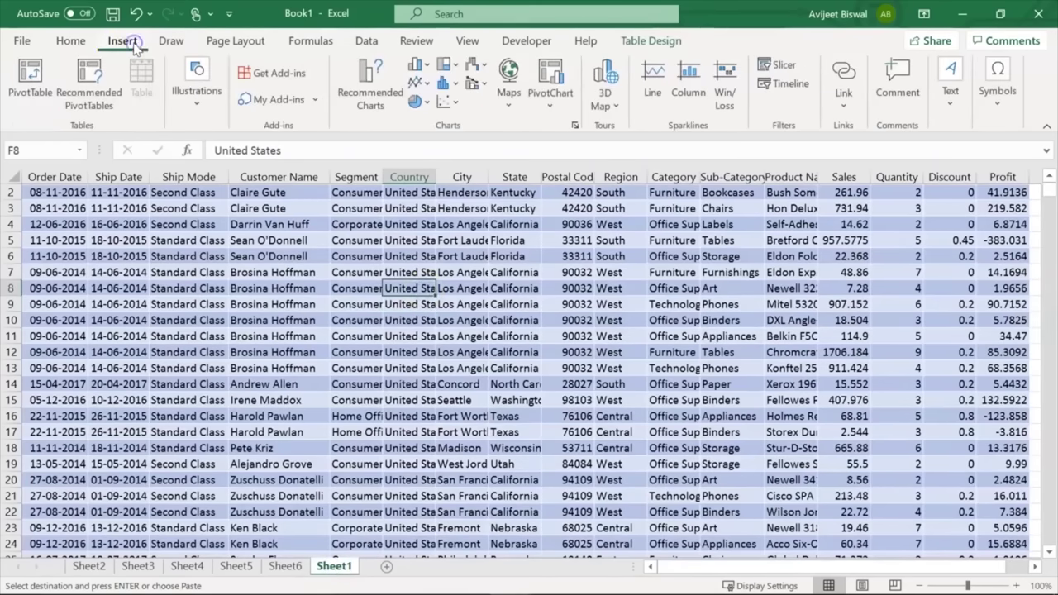
click(29, 75)
click(489, 496)
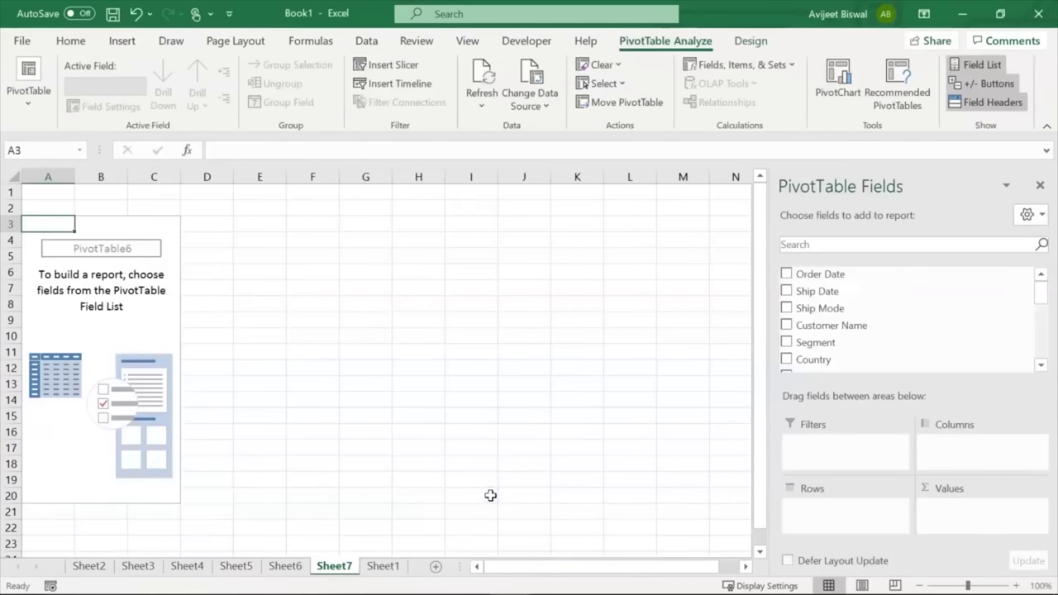
Put Country and State in the PivotTable rows and Sum of Profit in values
drag(1039, 301, 1040, 309)
drag(878, 333, 865, 517)
drag(816, 370, 802, 524)
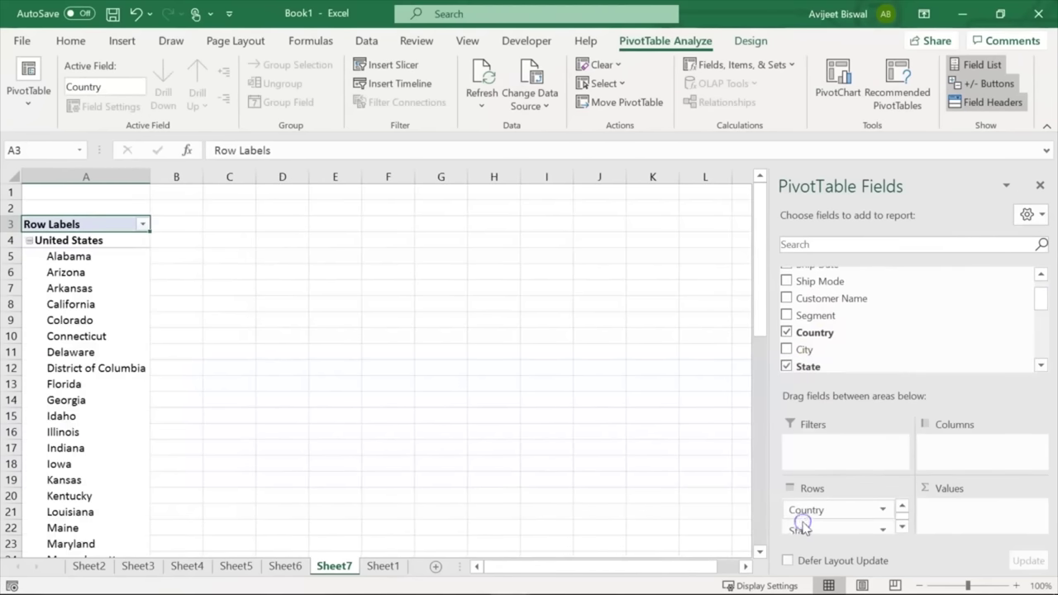
drag(1043, 308, 1042, 338)
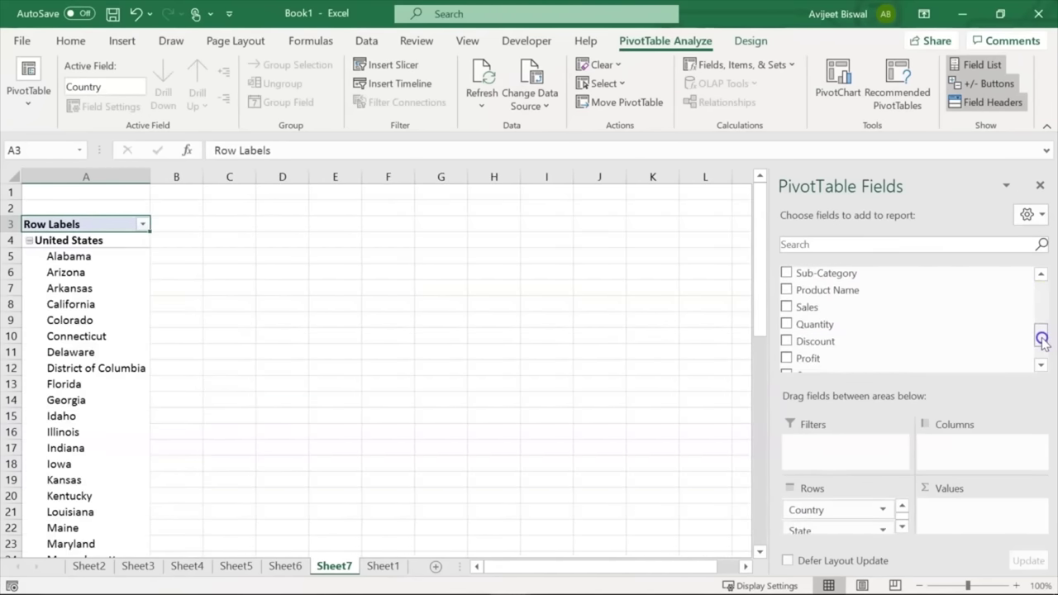
drag(900, 359, 943, 508)
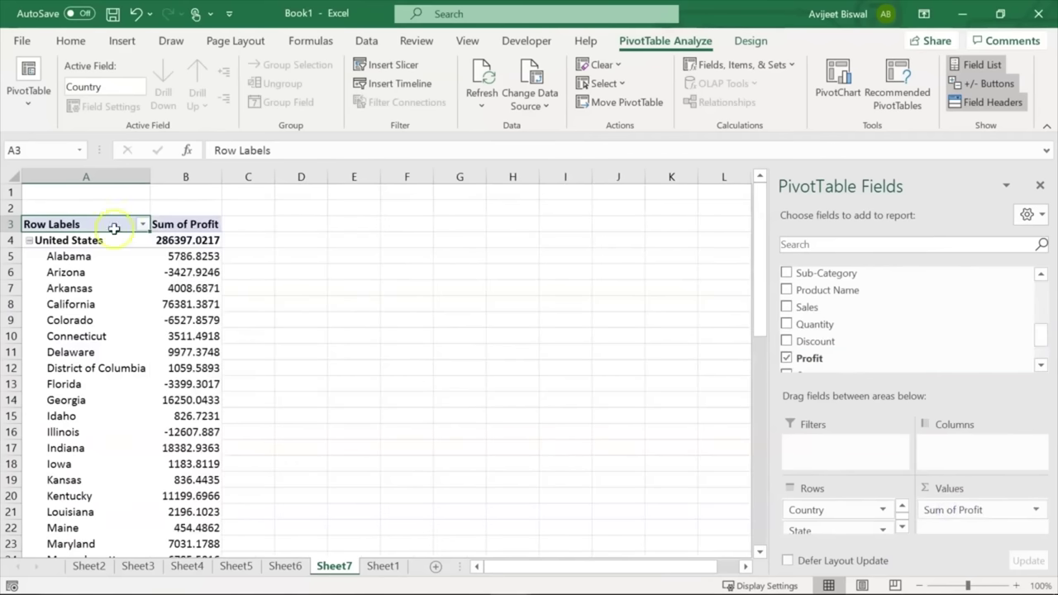
click(519, 567)
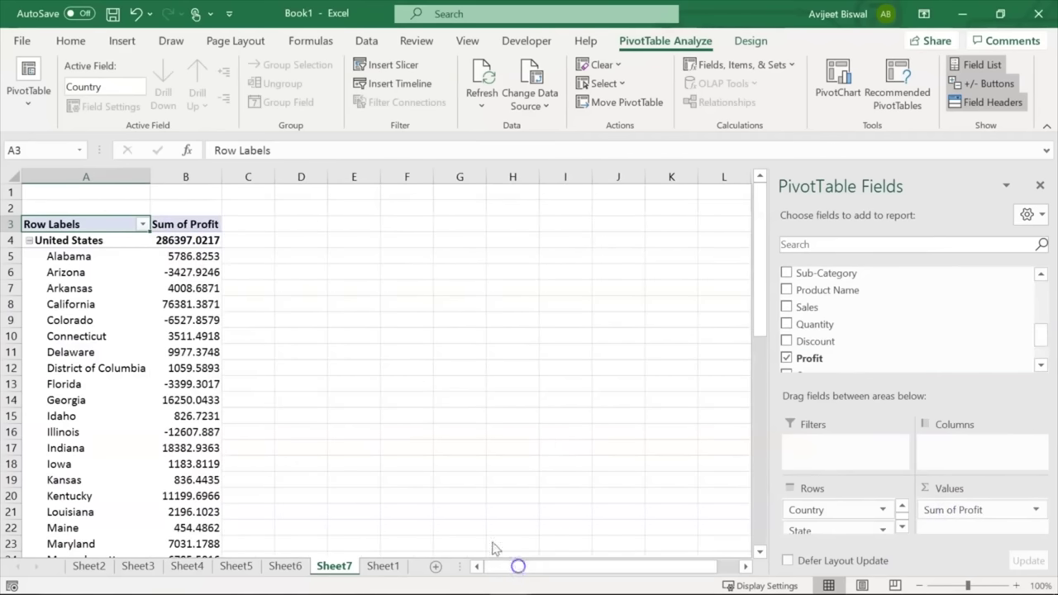
Hide all subtotals in the profit PivotTable
click(81, 257)
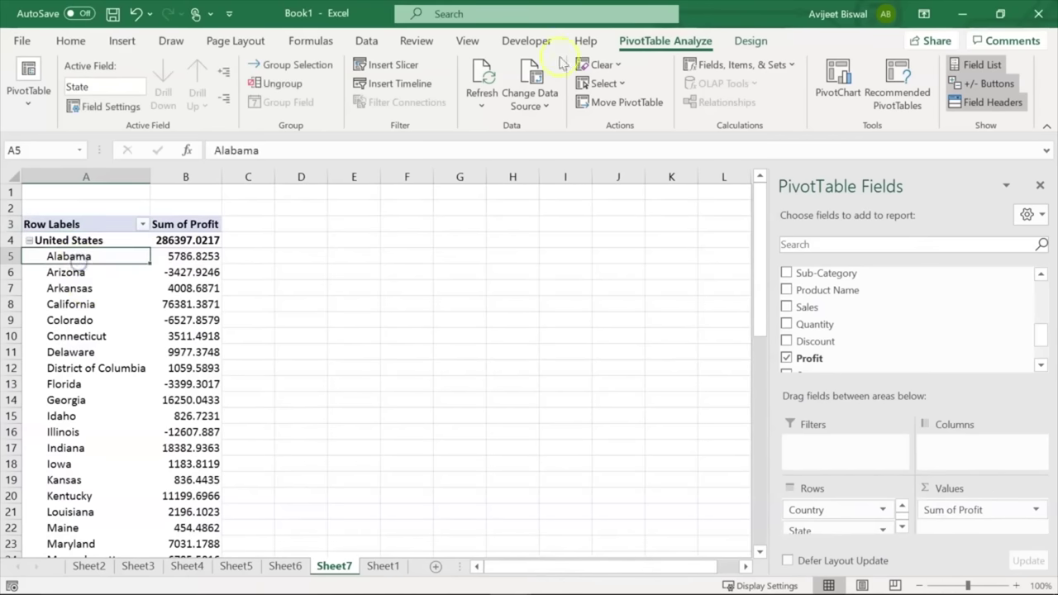
click(742, 43)
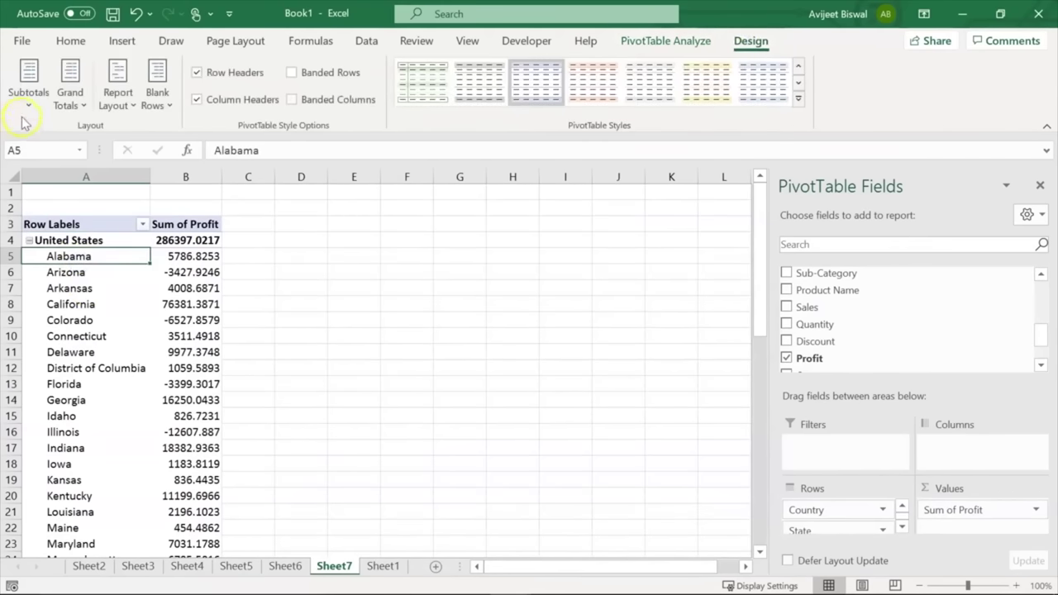
click(27, 83)
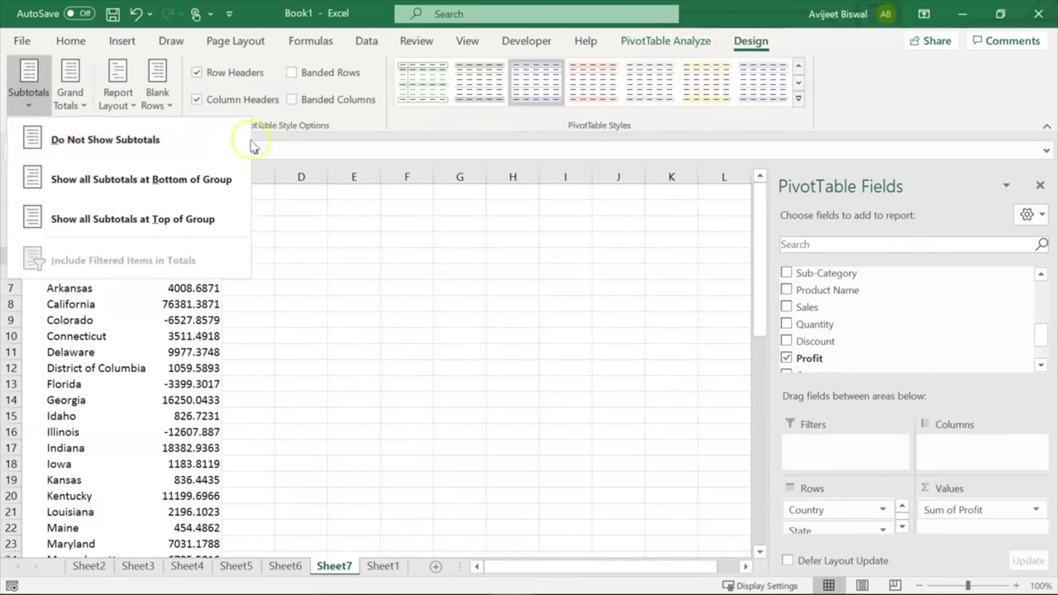
click(97, 141)
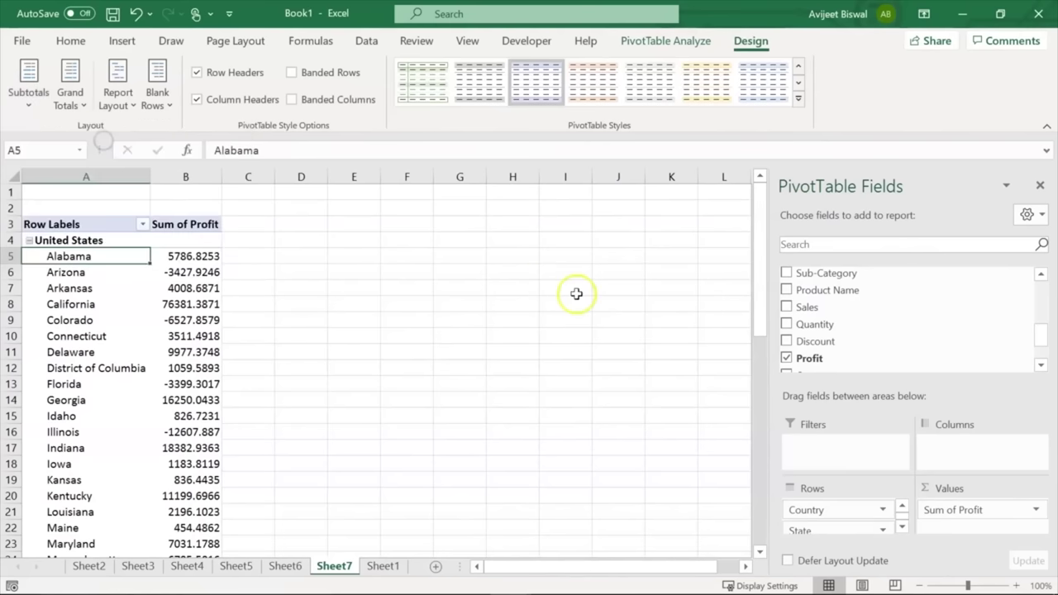
drag(762, 277, 732, 489)
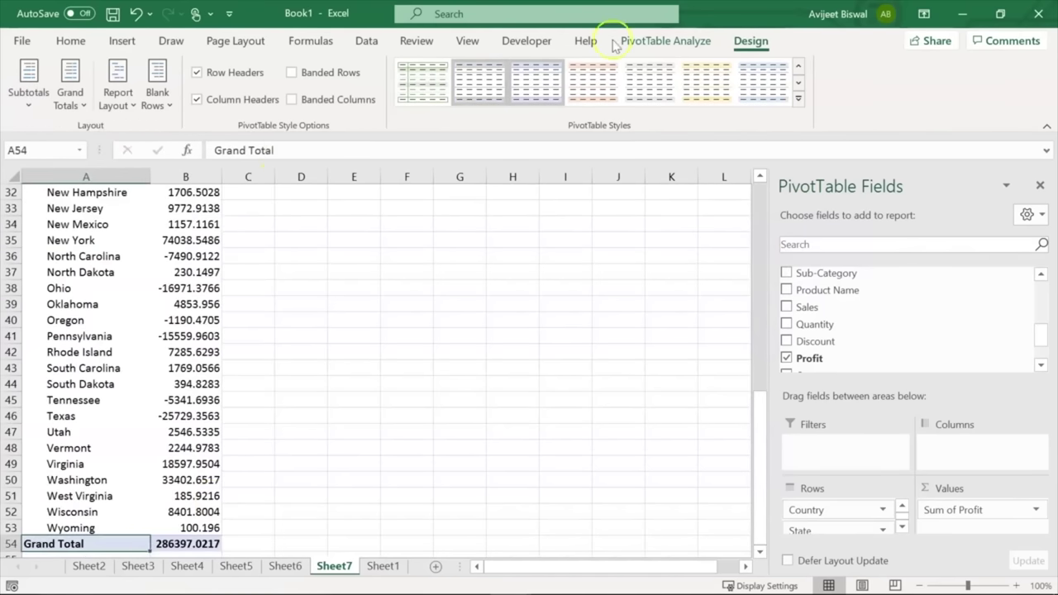
Turn off the PivotTable's grand totals for both rows and columns
click(70, 95)
click(99, 149)
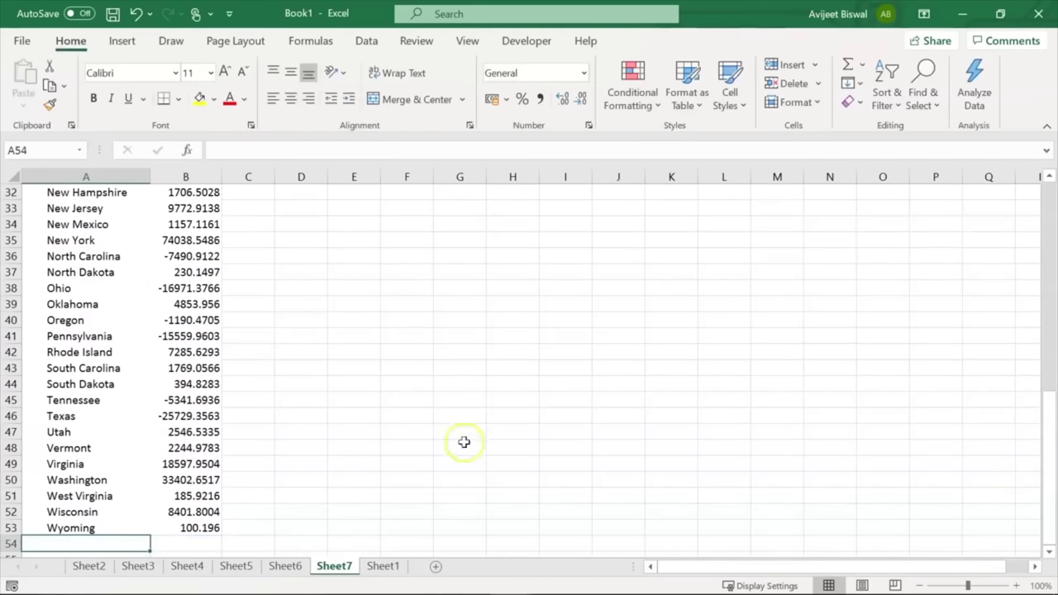
drag(1051, 426, 1048, 175)
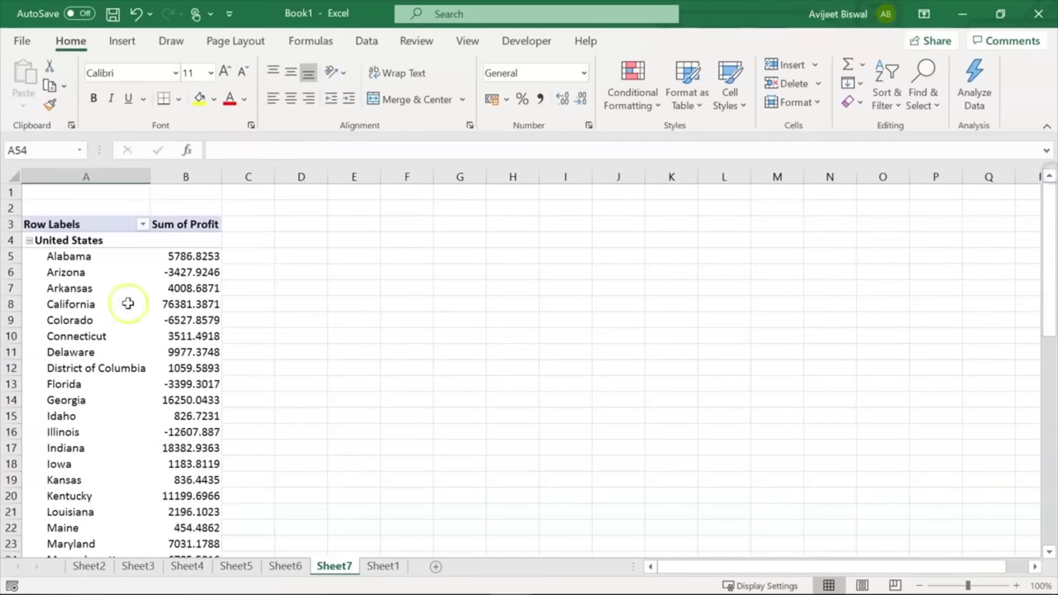
click(63, 240)
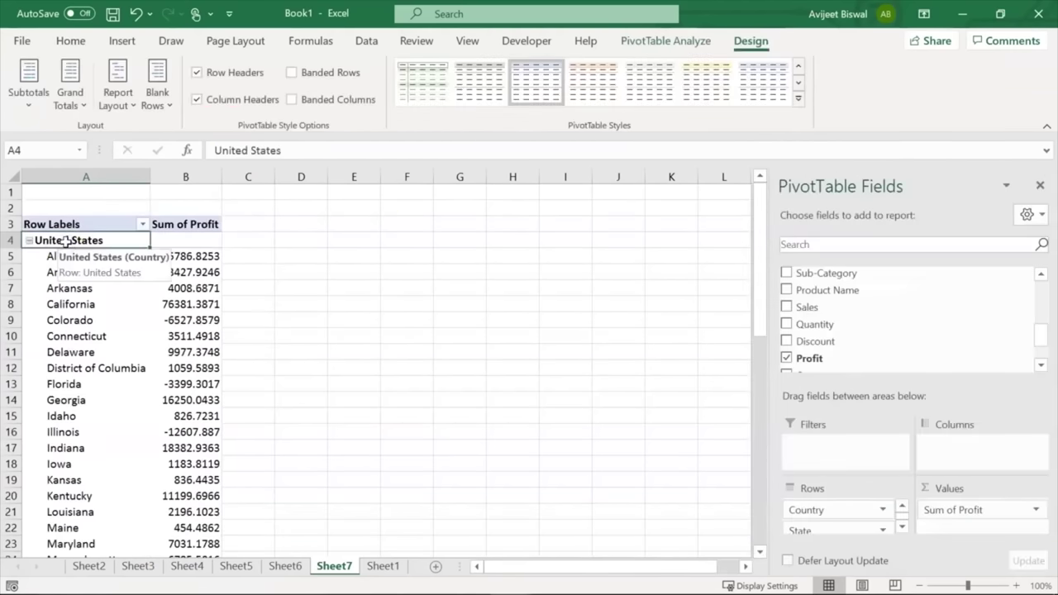
Set the Country field to tabular form with repeated item labels
right_click(65, 241)
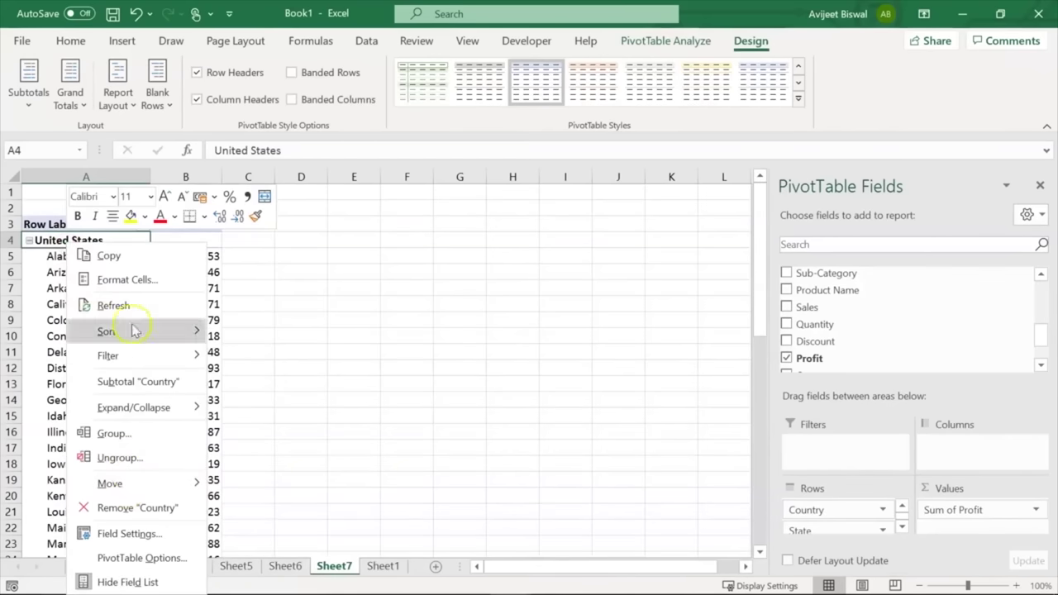
click(130, 535)
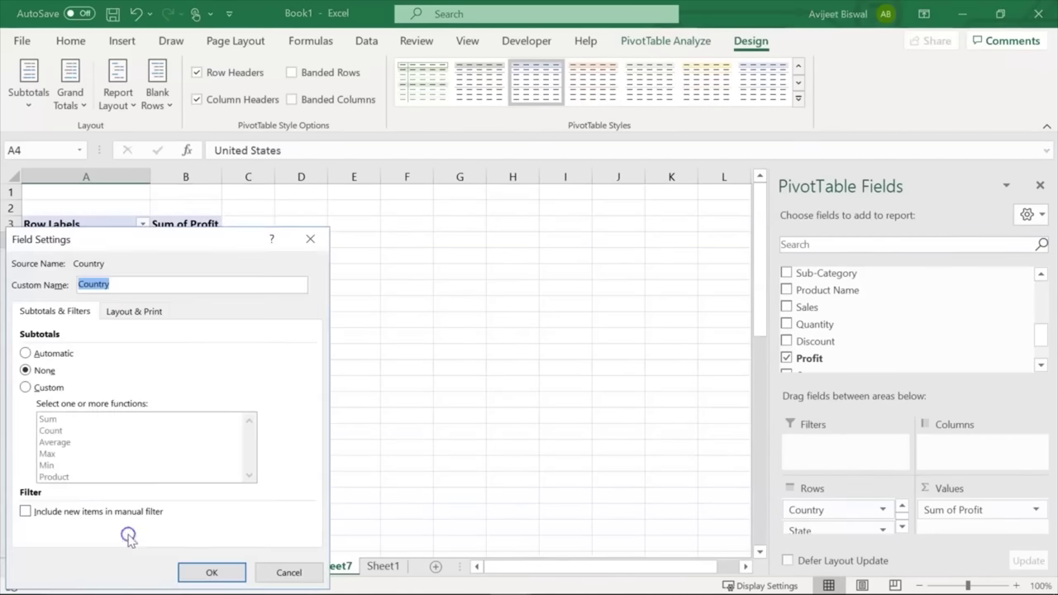
click(132, 313)
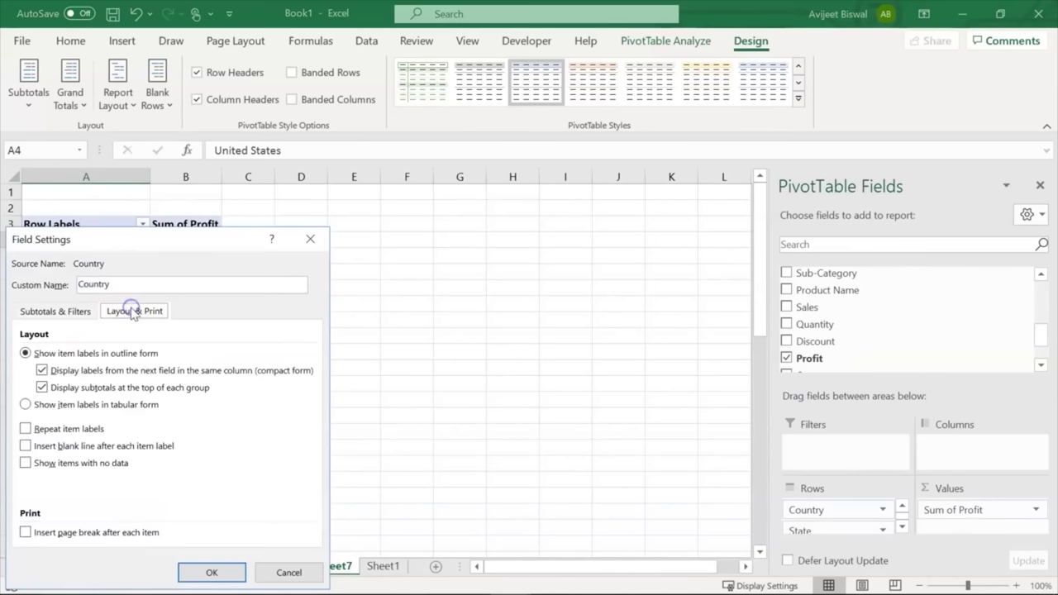
click(27, 405)
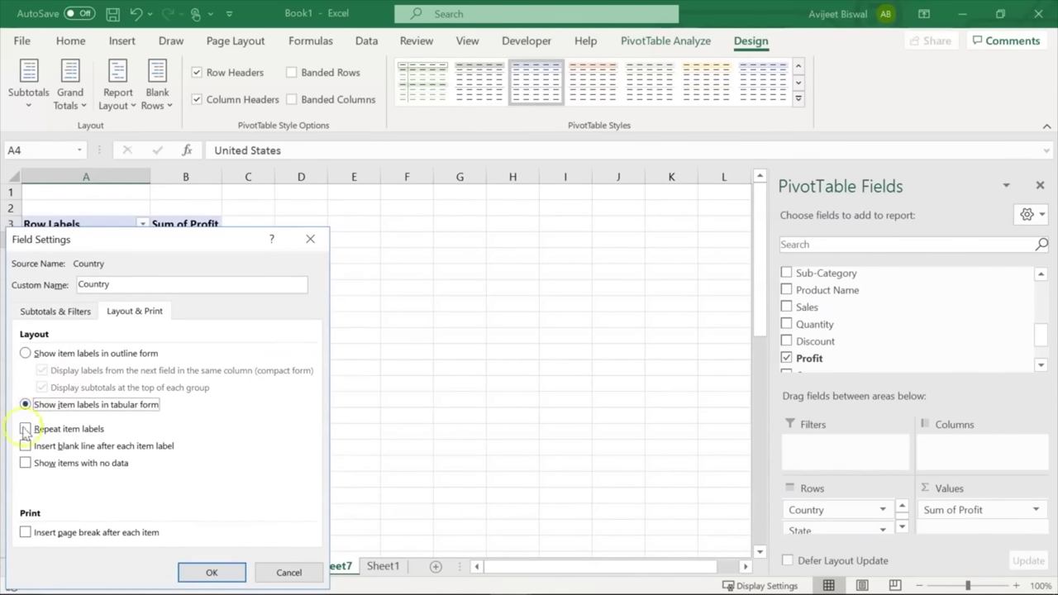
click(26, 429)
click(209, 572)
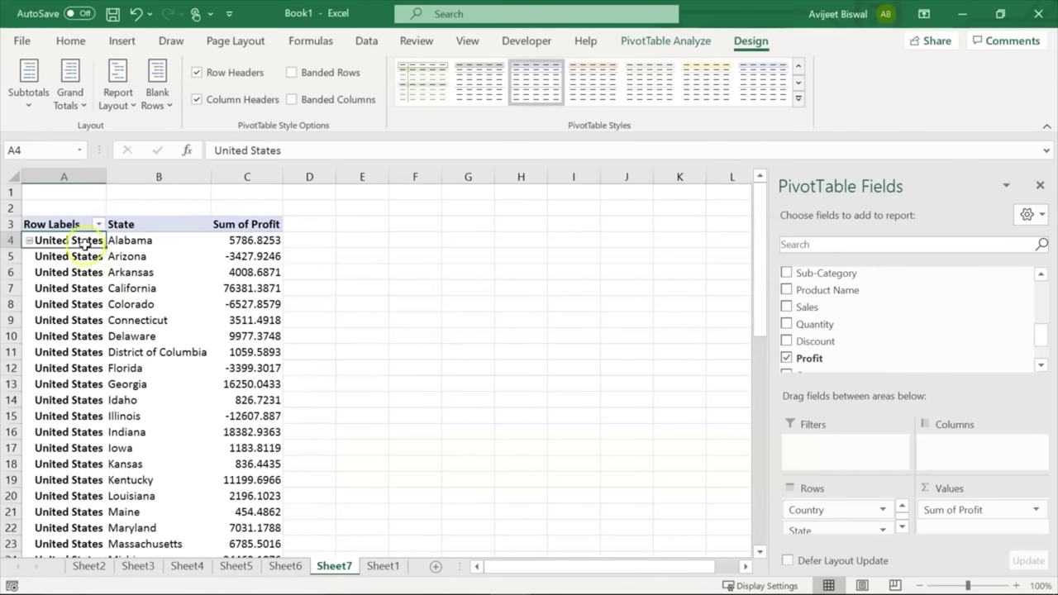
Copy the pivot's country, state and profit rows from A4 down to C52
key(ctrl+Down)
key(ctrl+Up)
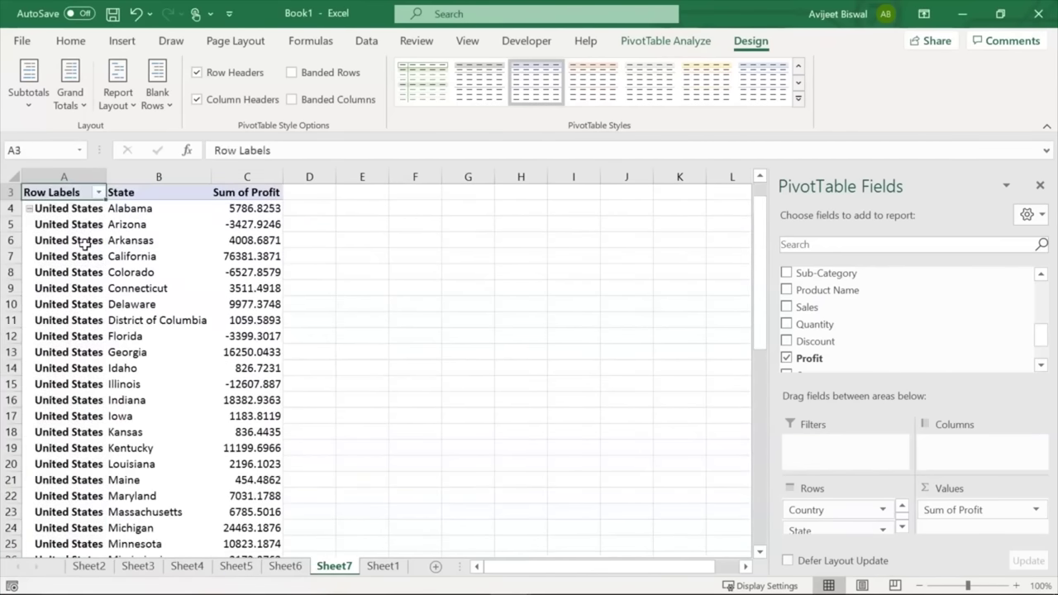
click(76, 209)
key(ctrl+shift+Right)
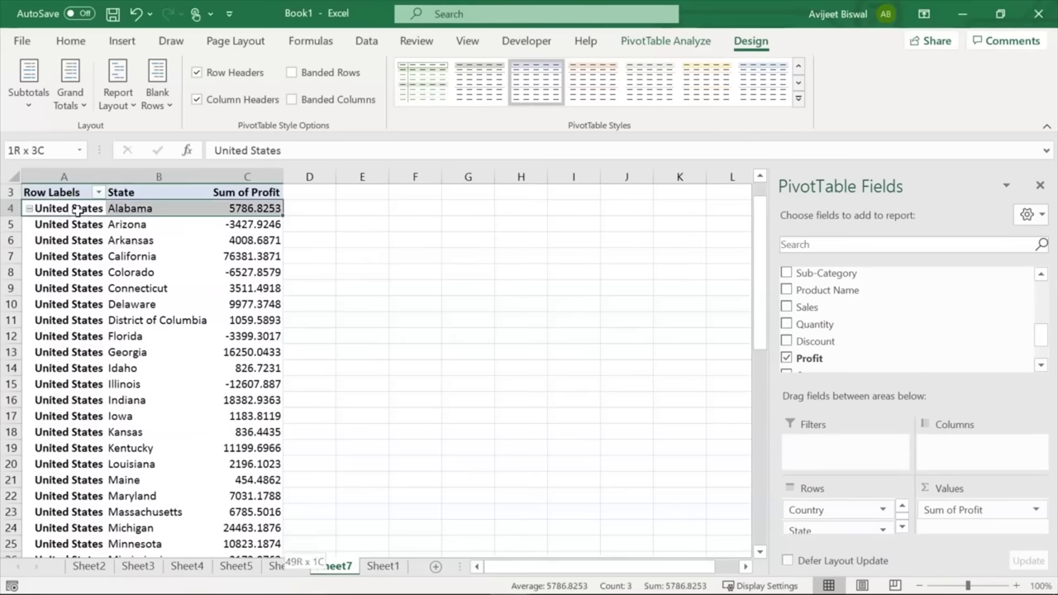
key(ctrl+shift+Down)
key(ctrl+c)
drag(754, 426, 754, 150)
Paste the copied rows at F5 and place a filled map of profit by state beside them
click(417, 253)
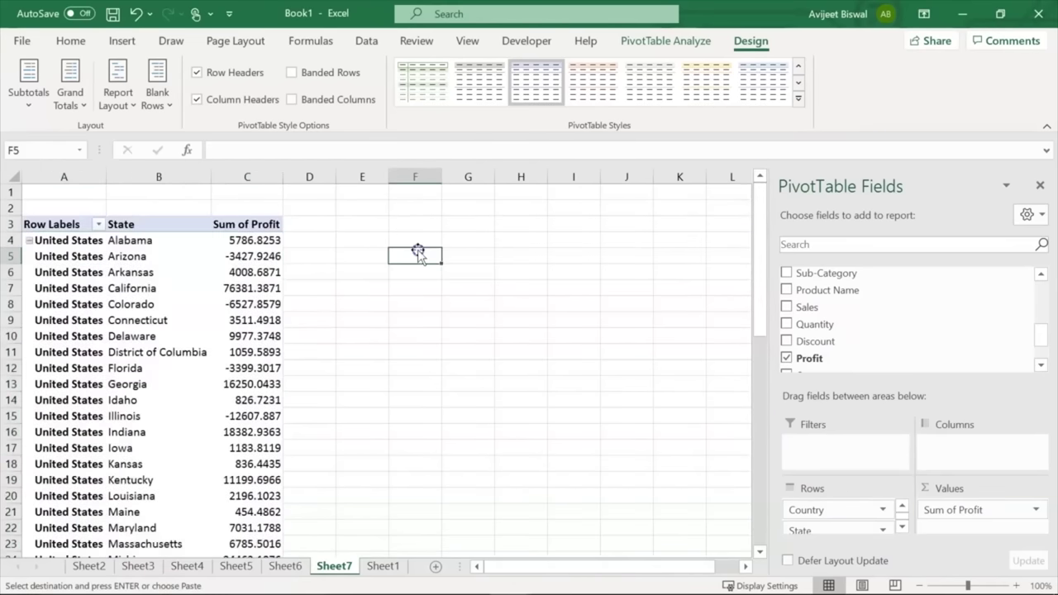
key(ctrl+v)
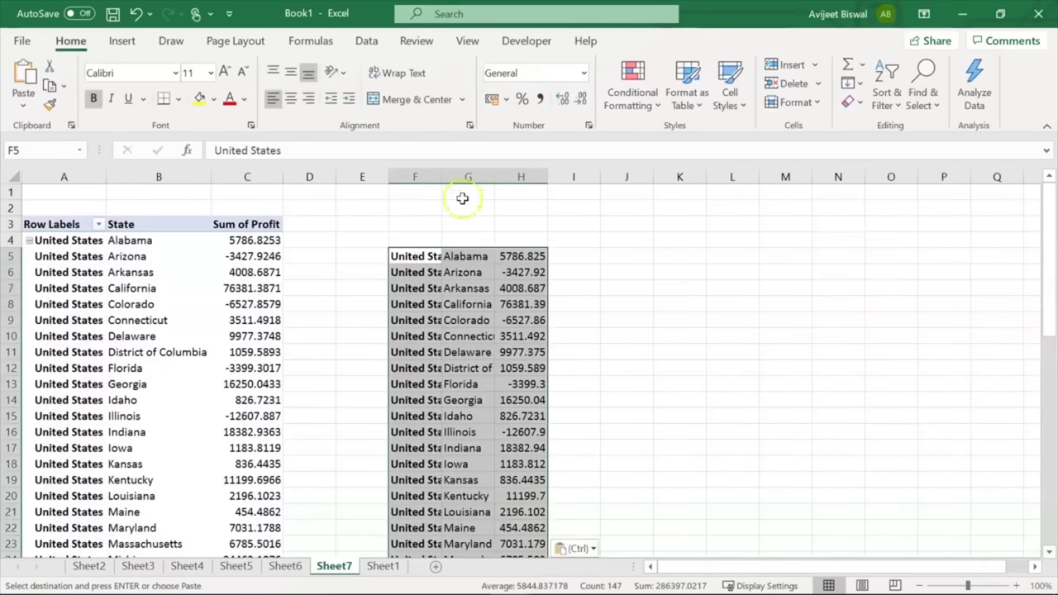
click(126, 43)
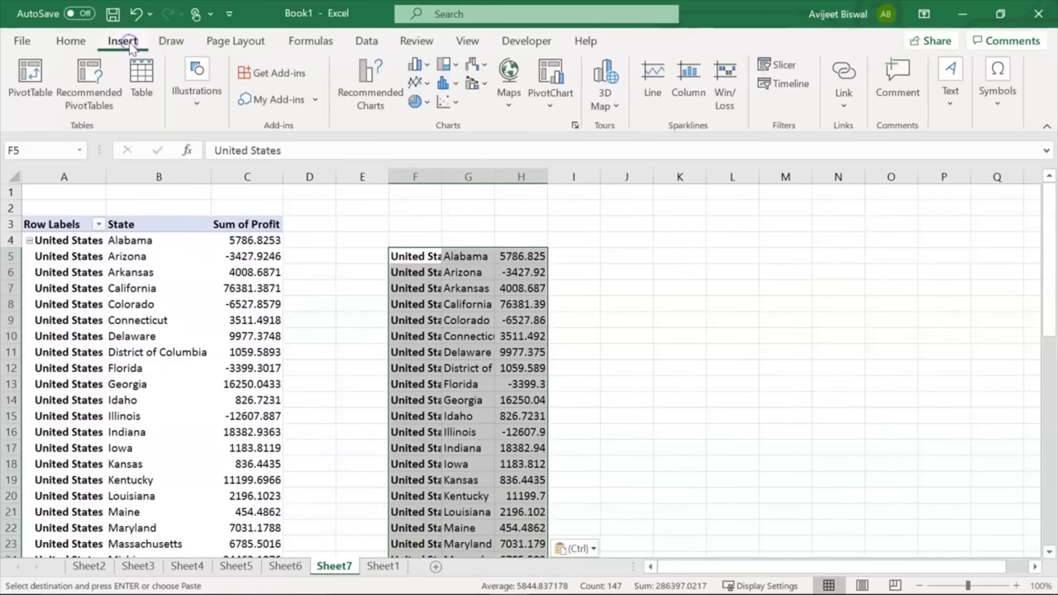
click(510, 79)
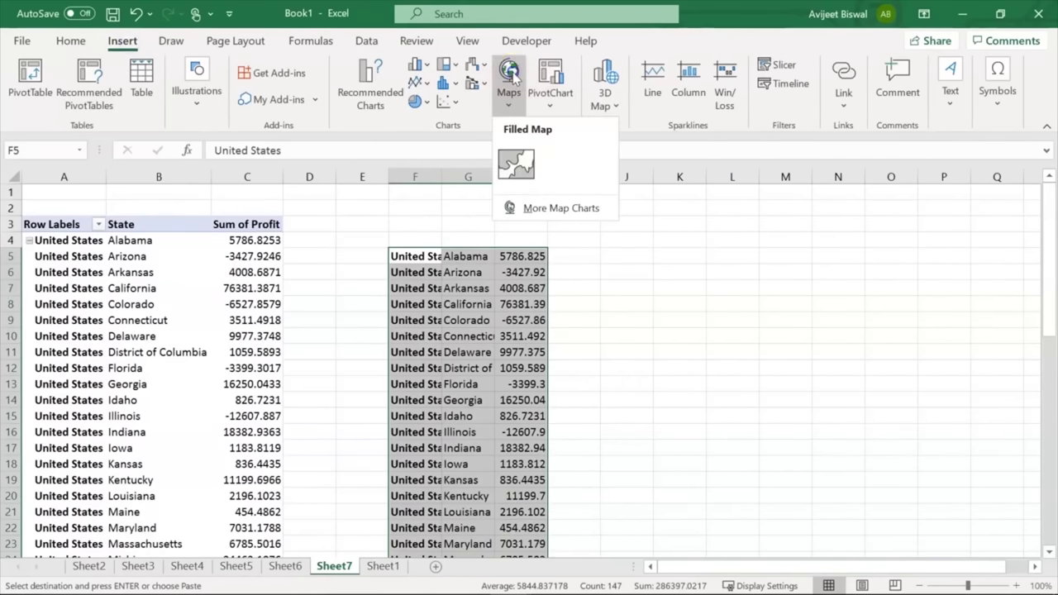
click(517, 161)
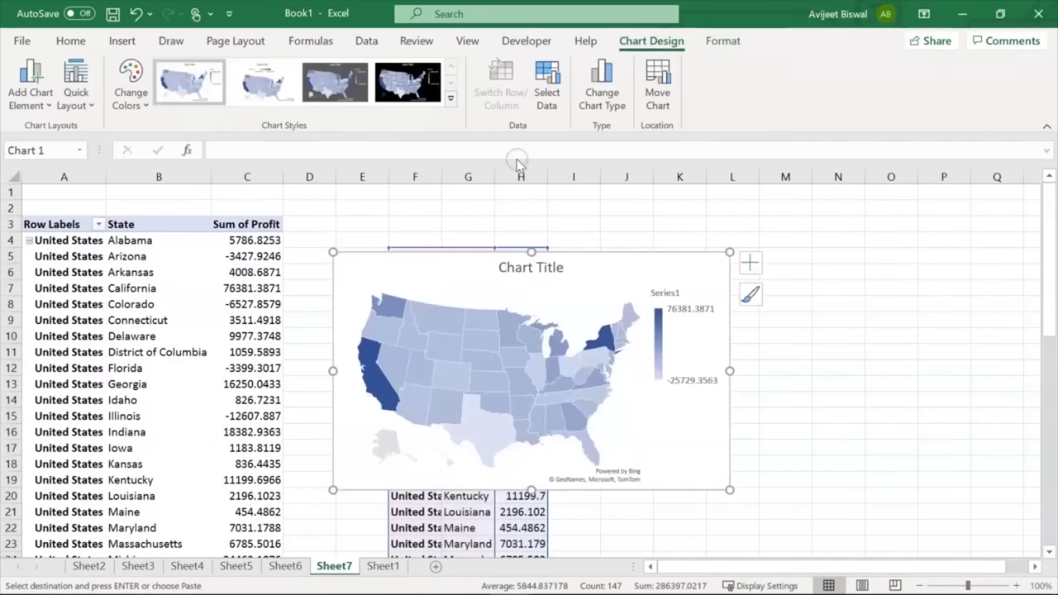
drag(472, 272, 732, 258)
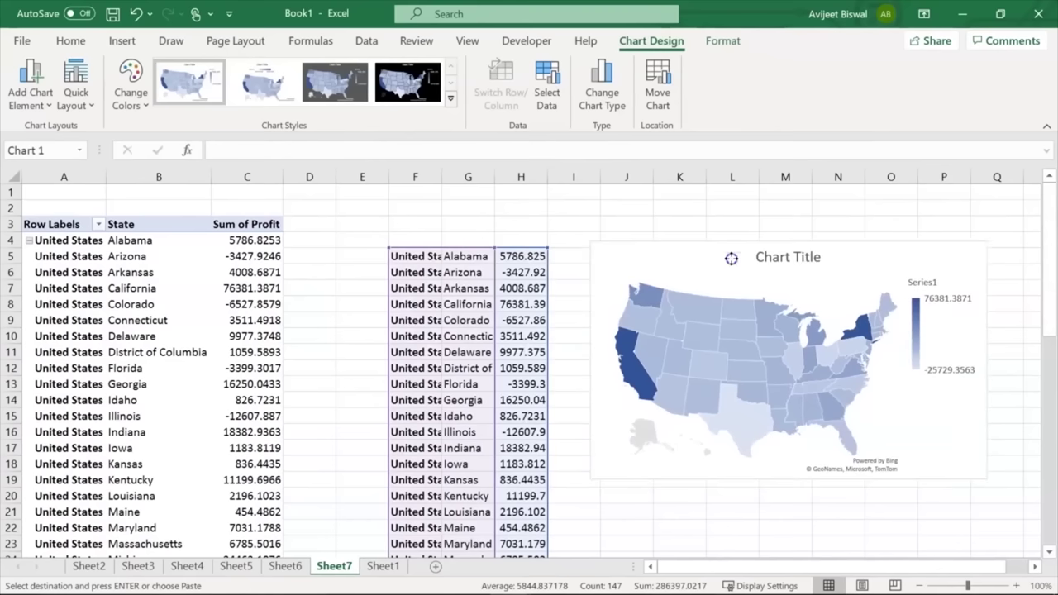
drag(697, 567, 763, 570)
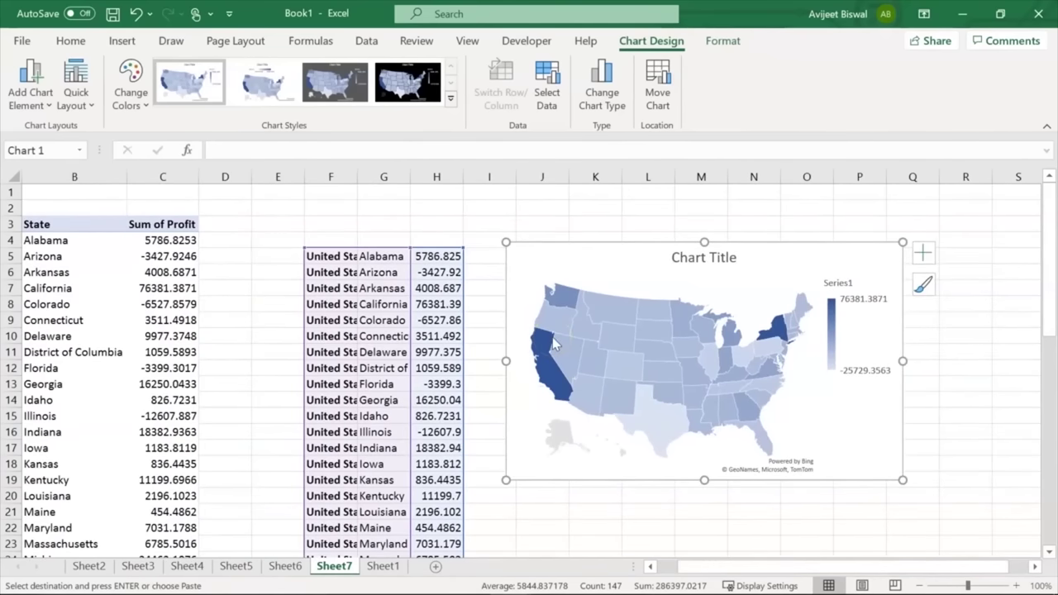
Delete the map's legend and retitle the chart 'Profit by States'
click(842, 283)
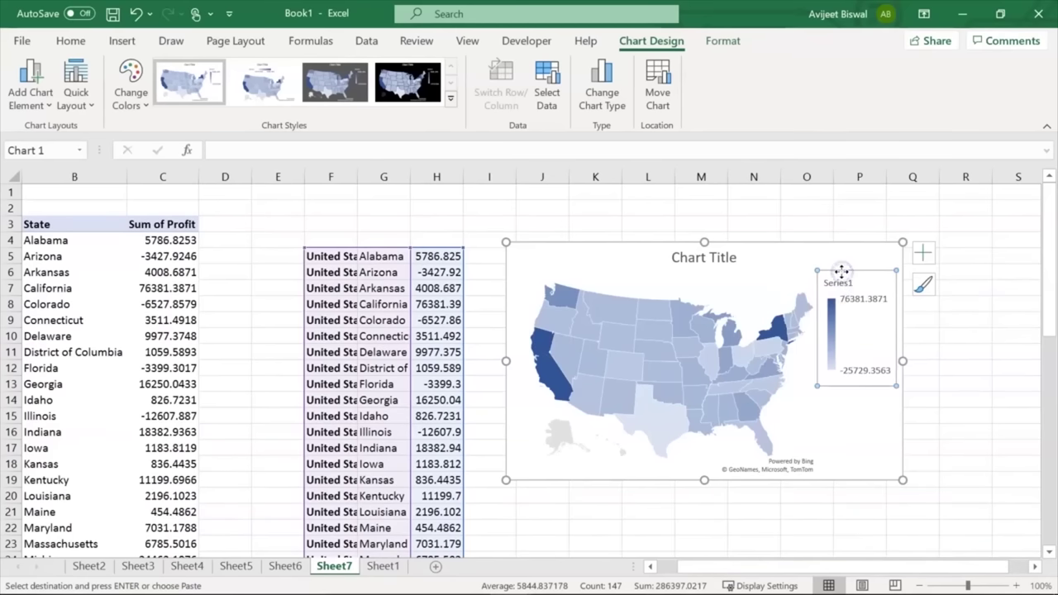
key(Delete)
click(720, 256)
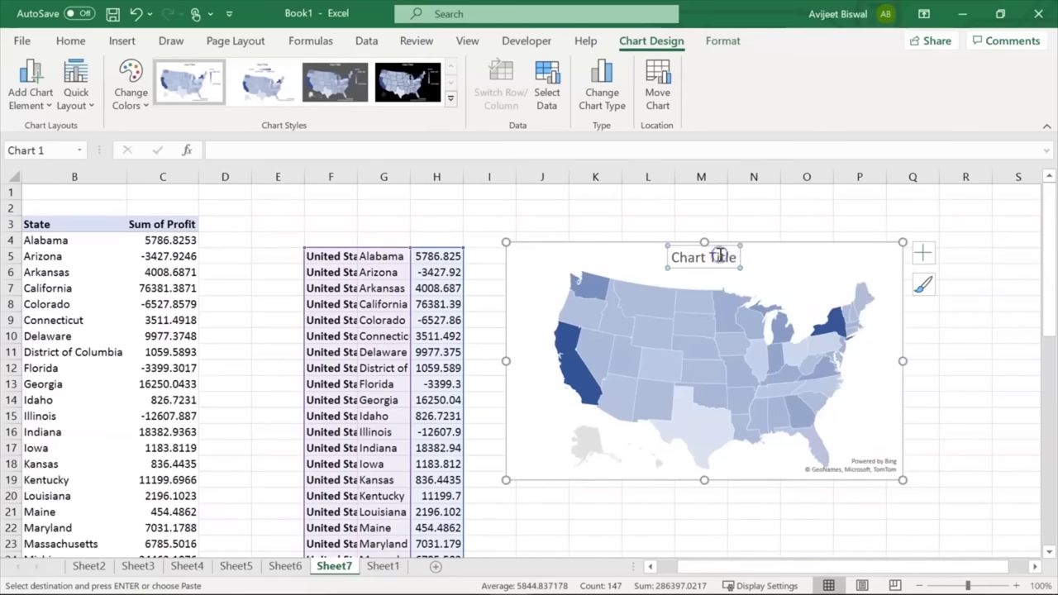
double_click(721, 256)
click(720, 256)
triple_click(720, 255)
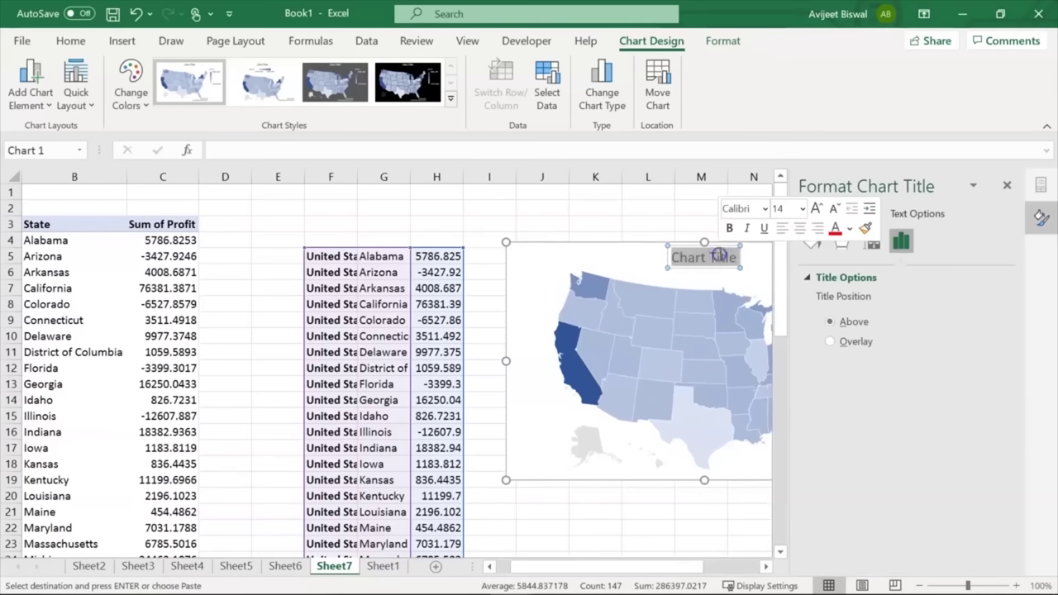
text(Pro)
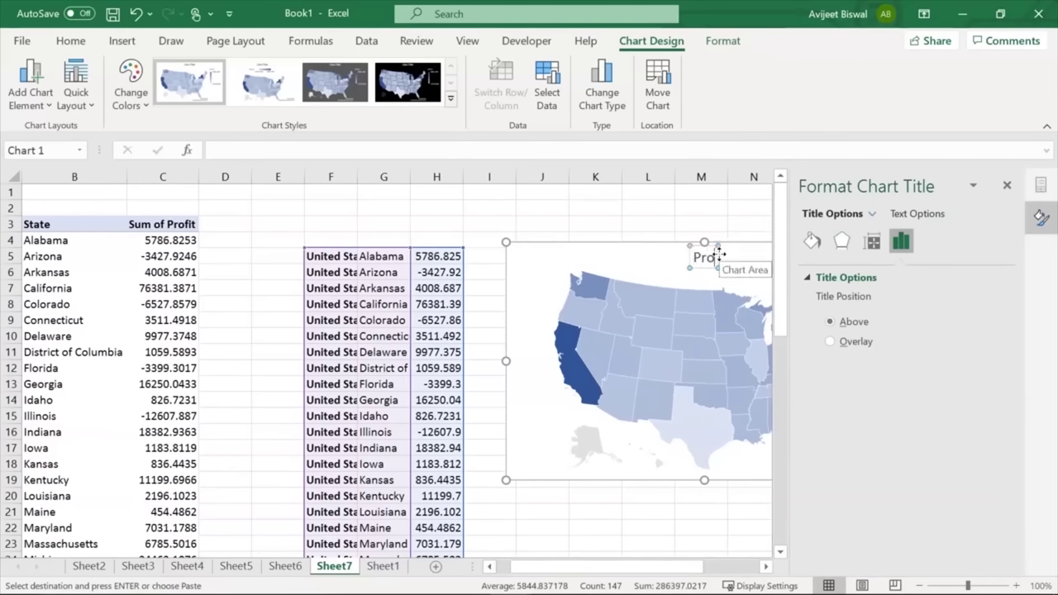
text(fit)
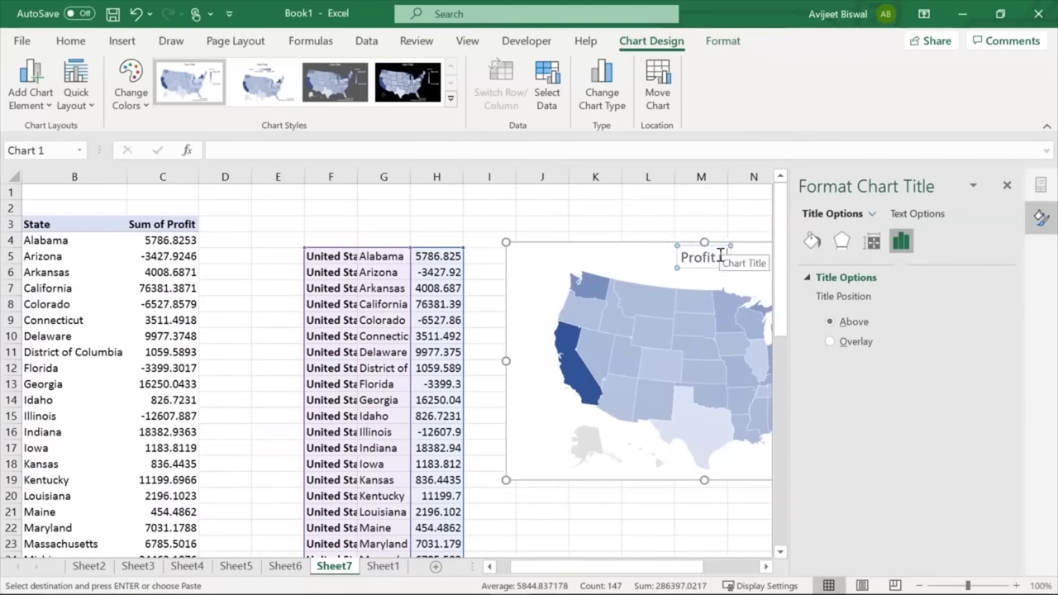
text( by States)
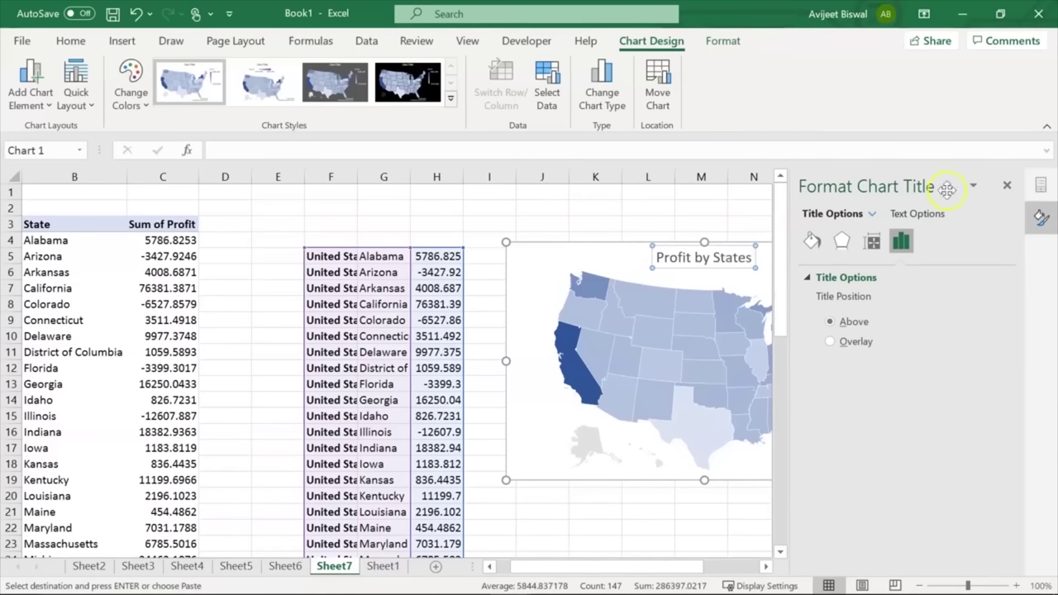
click(1007, 188)
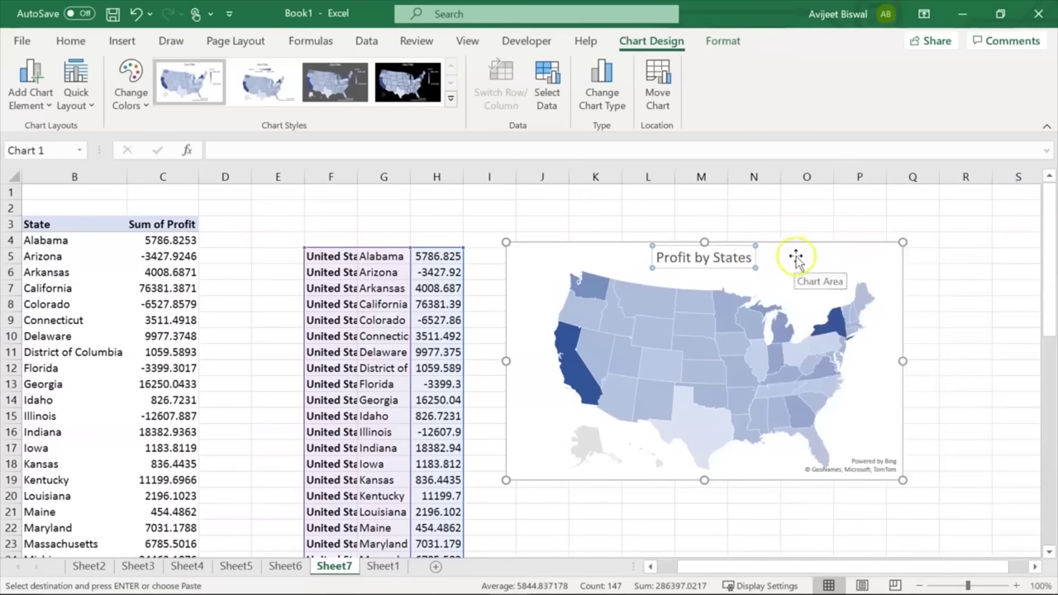
Apply the dark gray map chart style and make the title text white
click(786, 248)
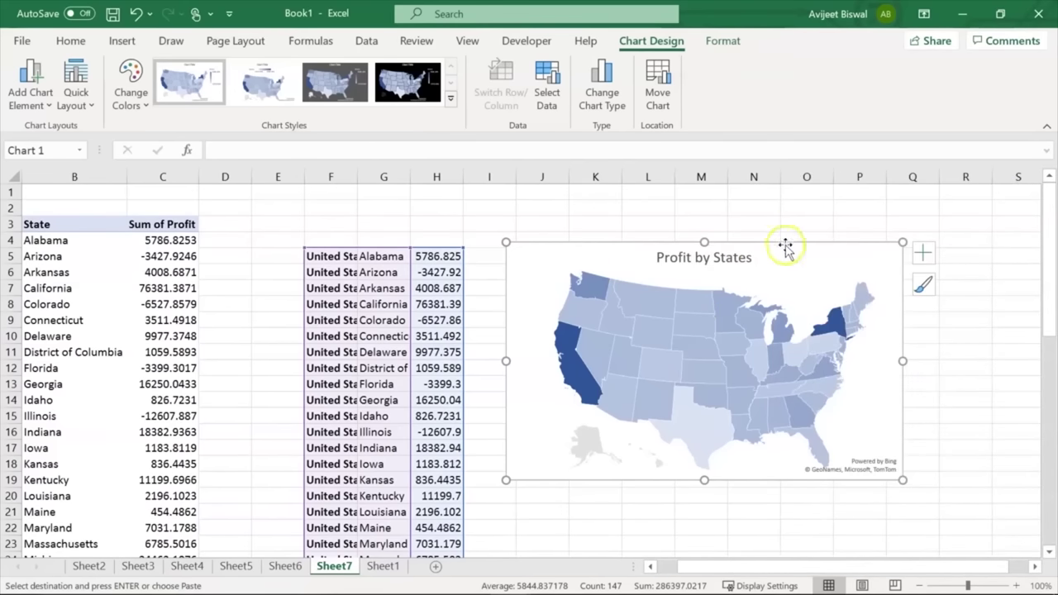
click(325, 91)
click(693, 261)
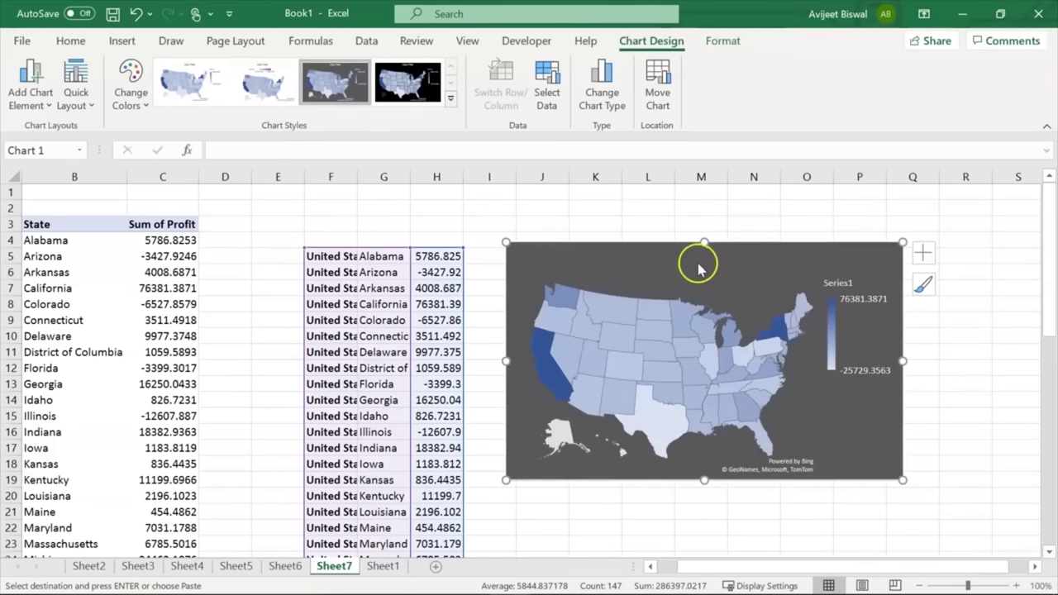
click(693, 259)
key(alt+h)
key(f)
key(c)
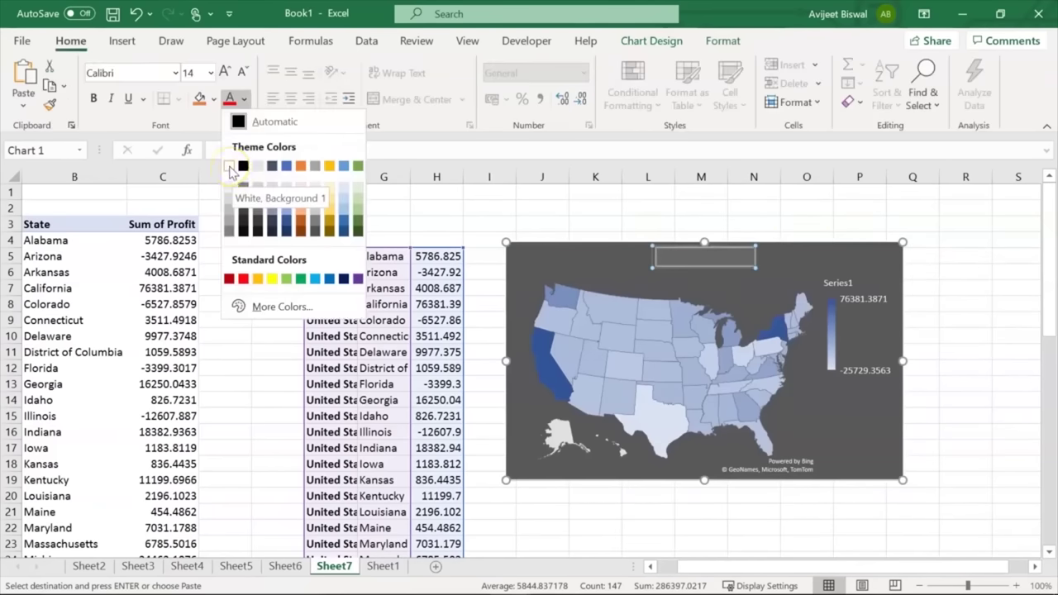
click(230, 169)
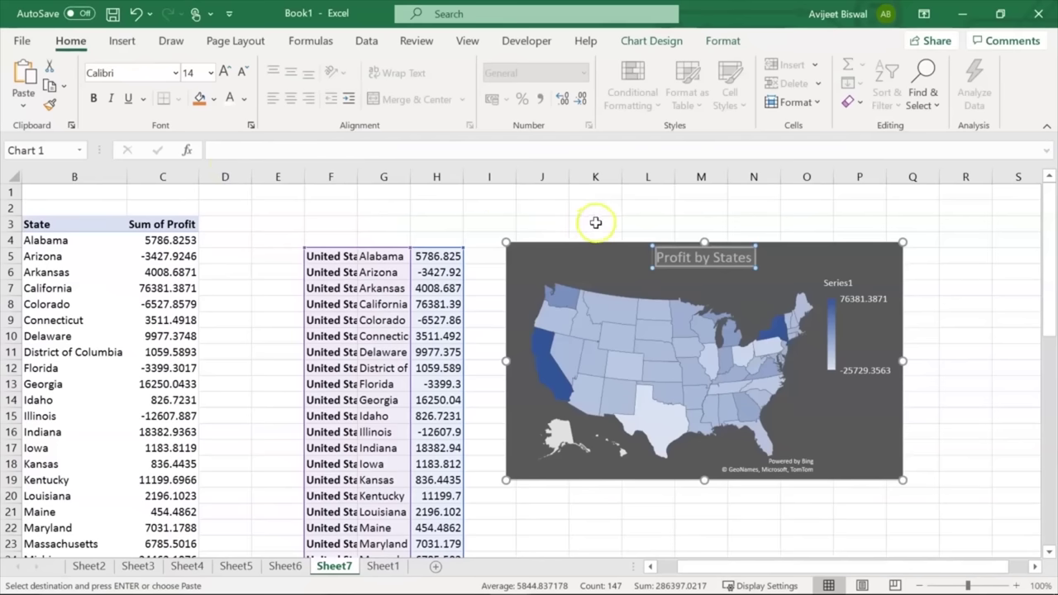
click(637, 219)
Browse the map chart's style and colour palette choices
click(626, 265)
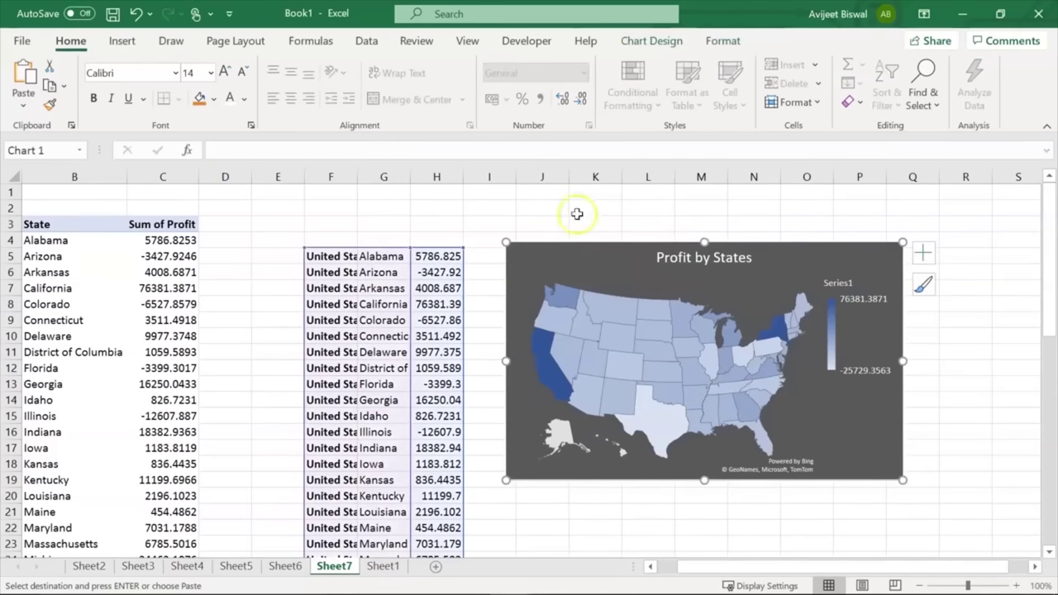
click(924, 253)
click(925, 258)
click(923, 283)
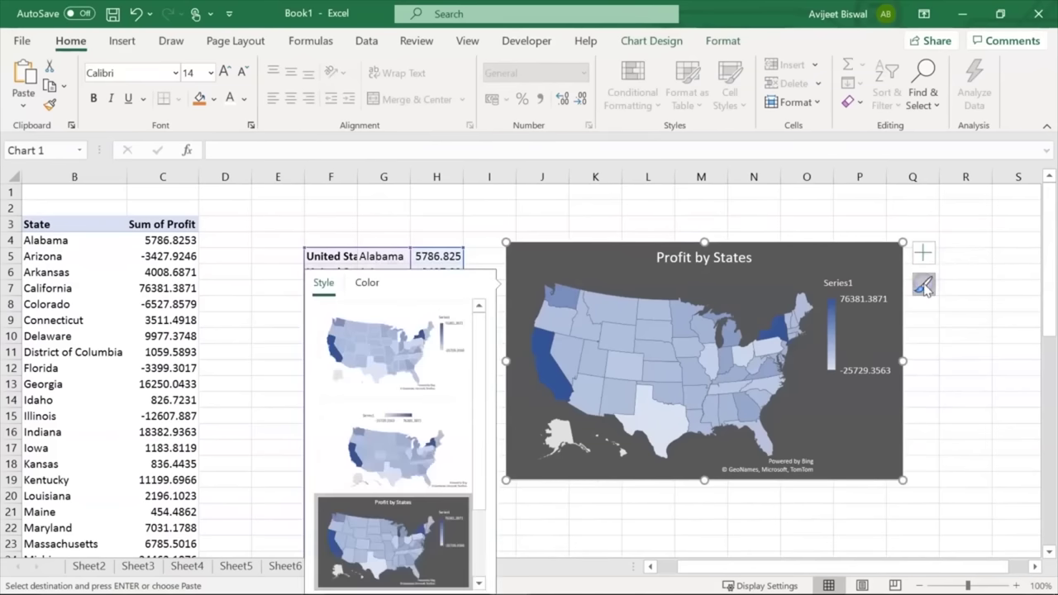
drag(478, 376, 480, 447)
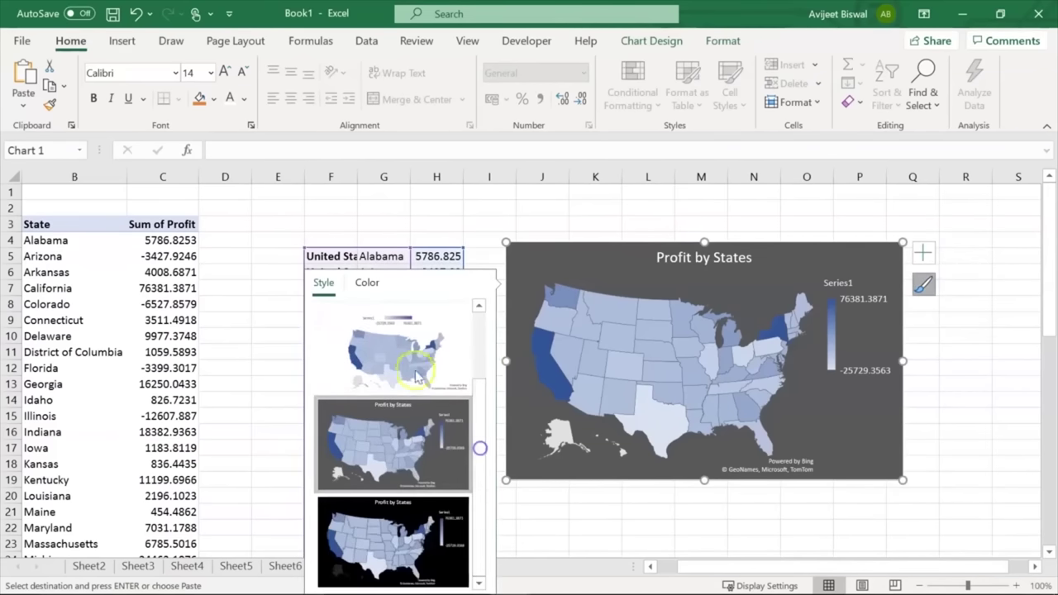
click(367, 283)
drag(479, 344, 477, 390)
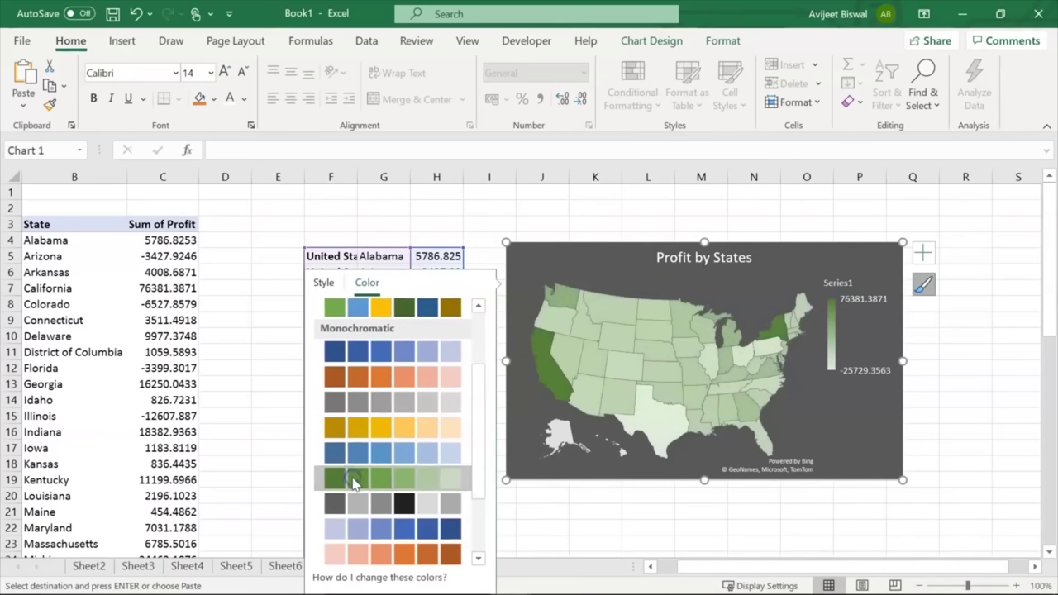
Apply the green Monochromatic palette, delete the Series1 legend, and nudge the map slightly
click(370, 477)
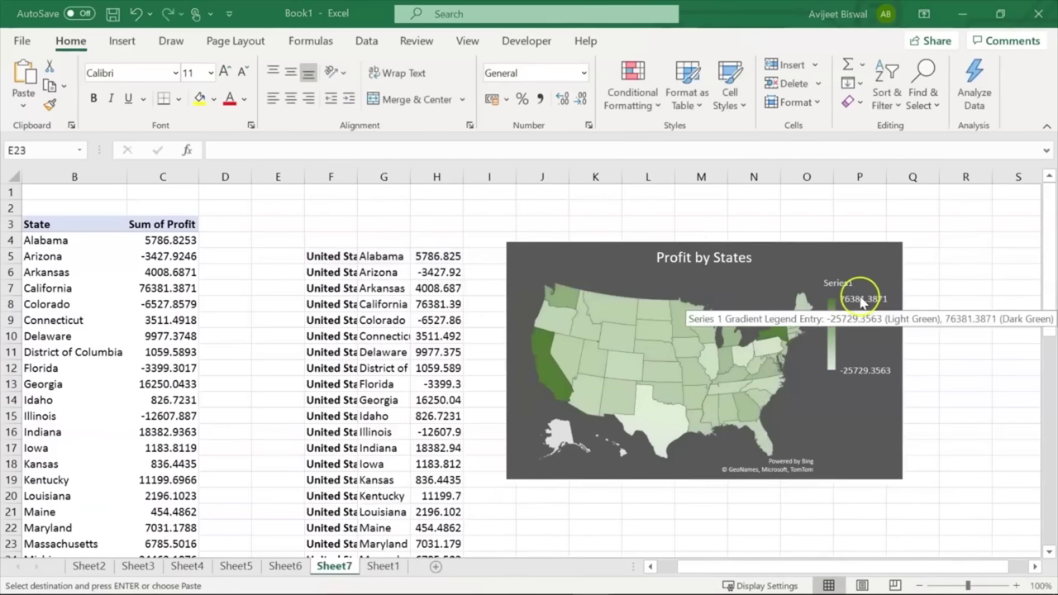
double_click(860, 300)
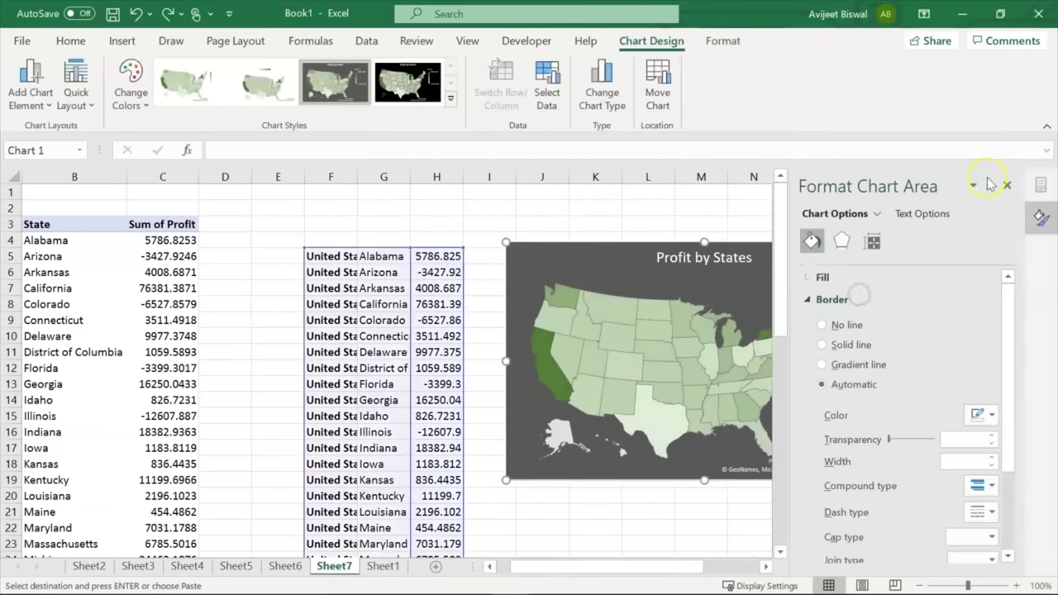
click(1007, 185)
click(837, 283)
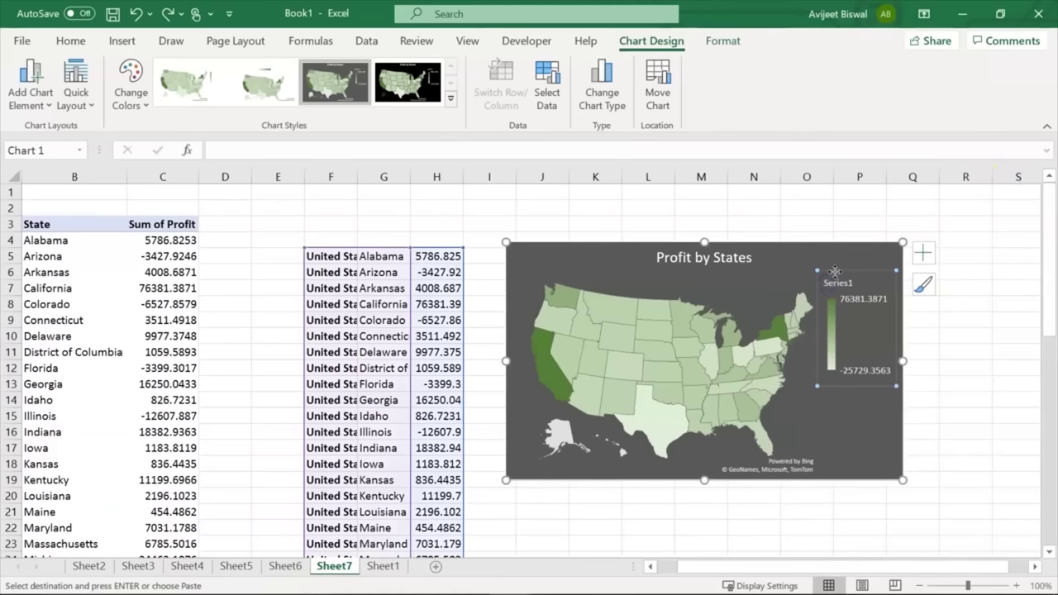
key(Delete)
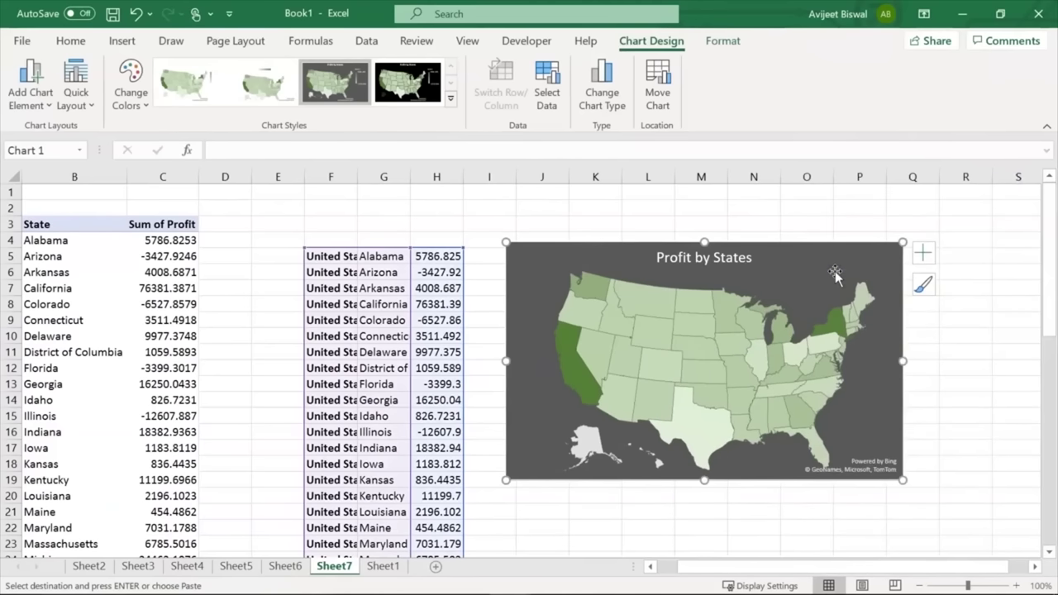
drag(806, 256, 813, 273)
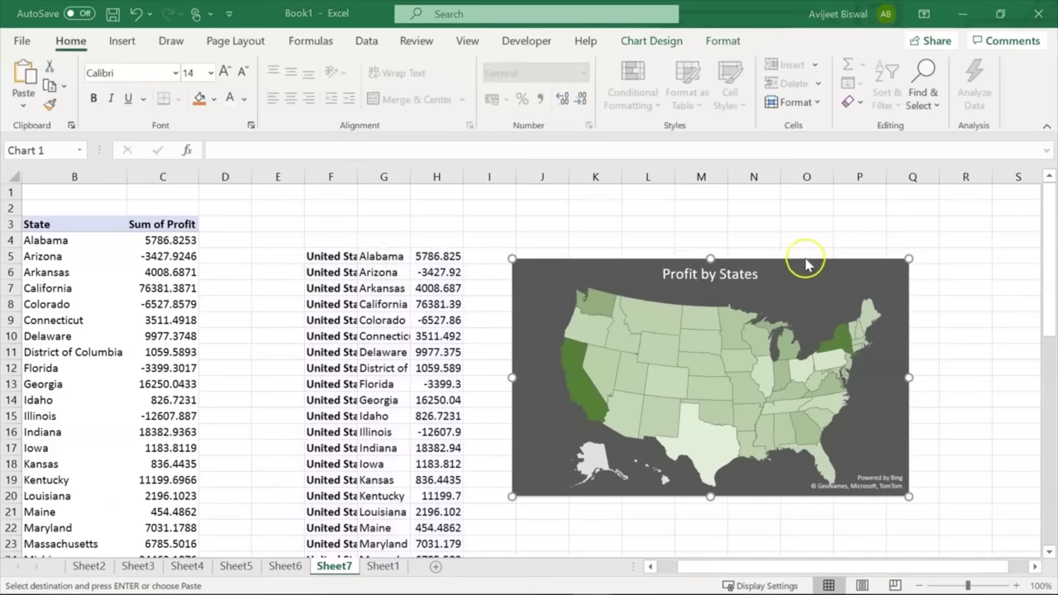
Add a blank Sheet8 to the workbook and hide its gridlines
click(282, 568)
click(236, 568)
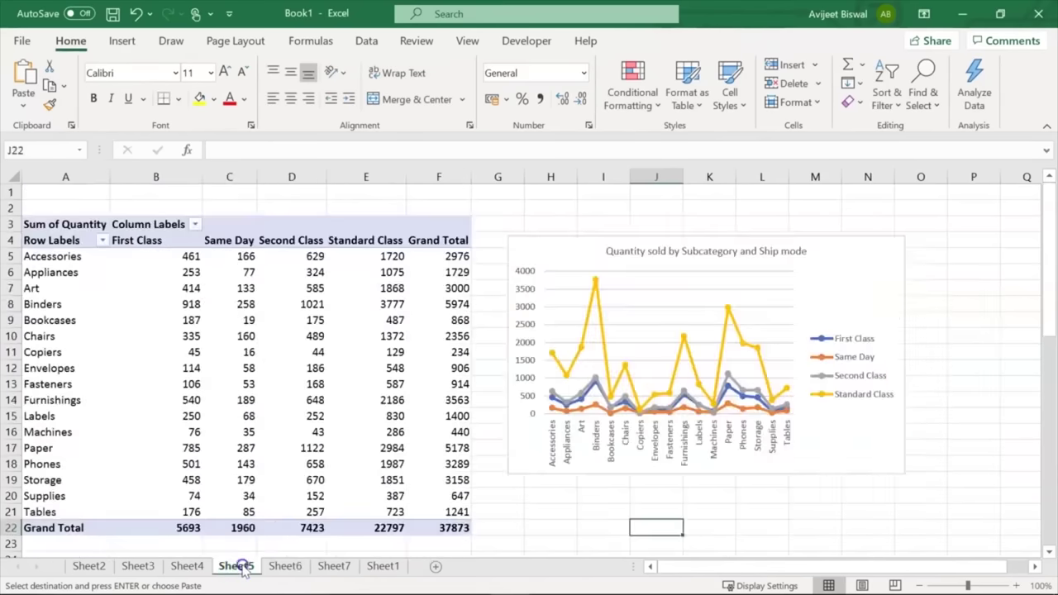
click(189, 568)
click(138, 568)
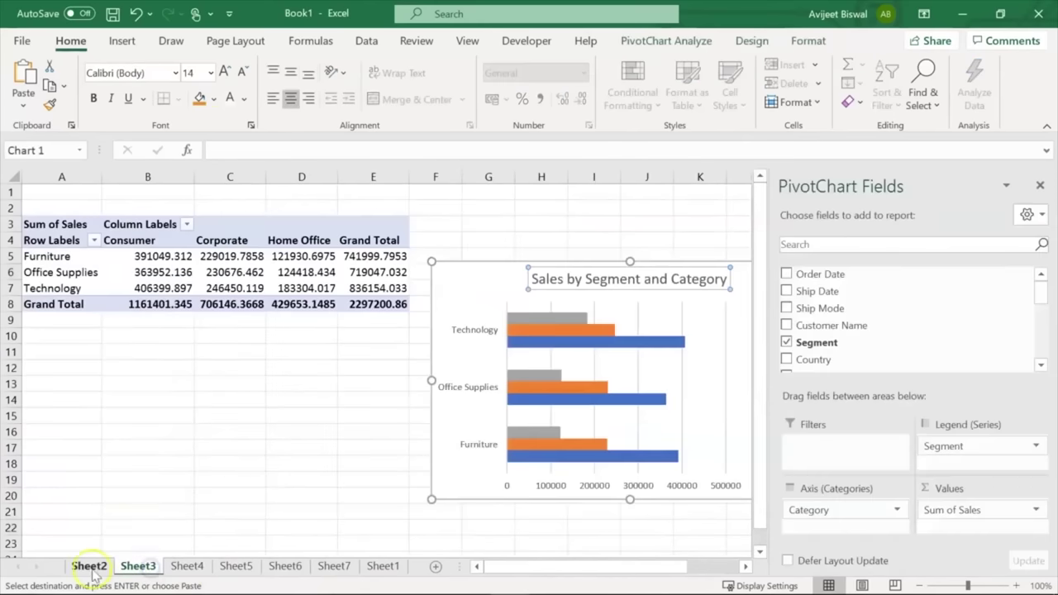
click(88, 569)
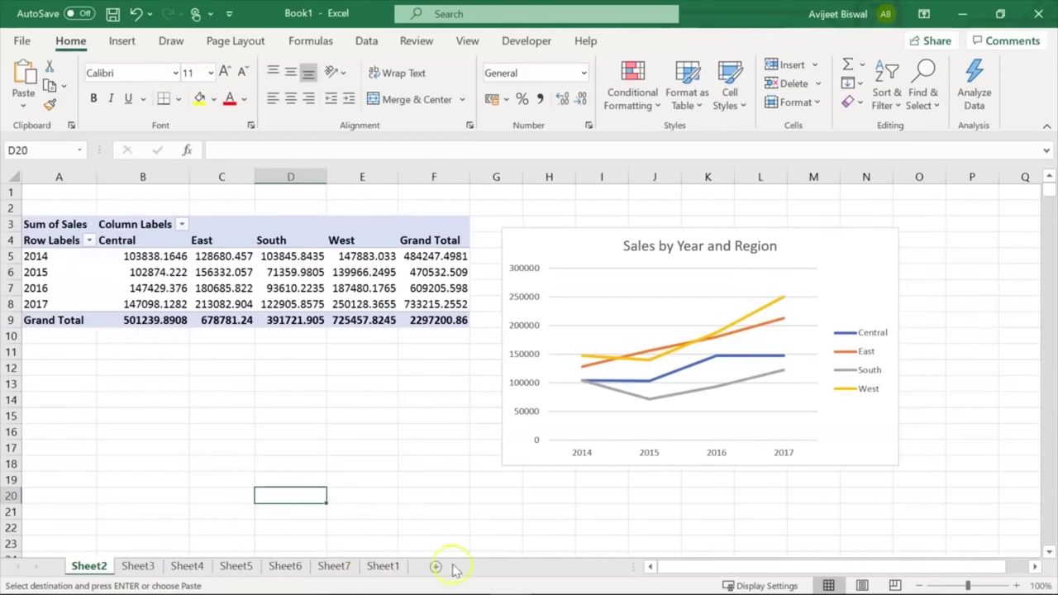
click(395, 571)
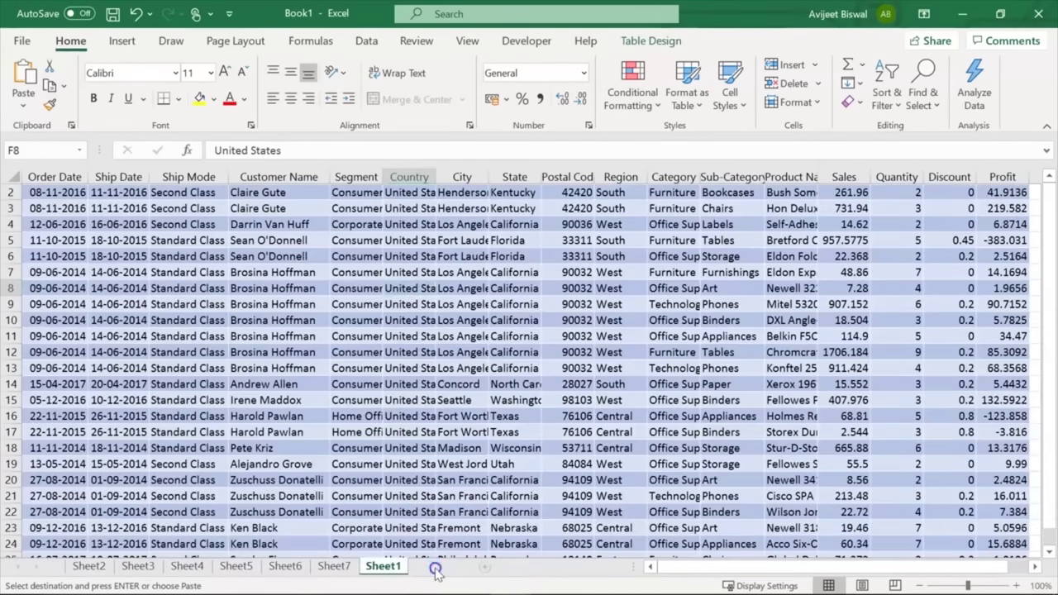
click(435, 569)
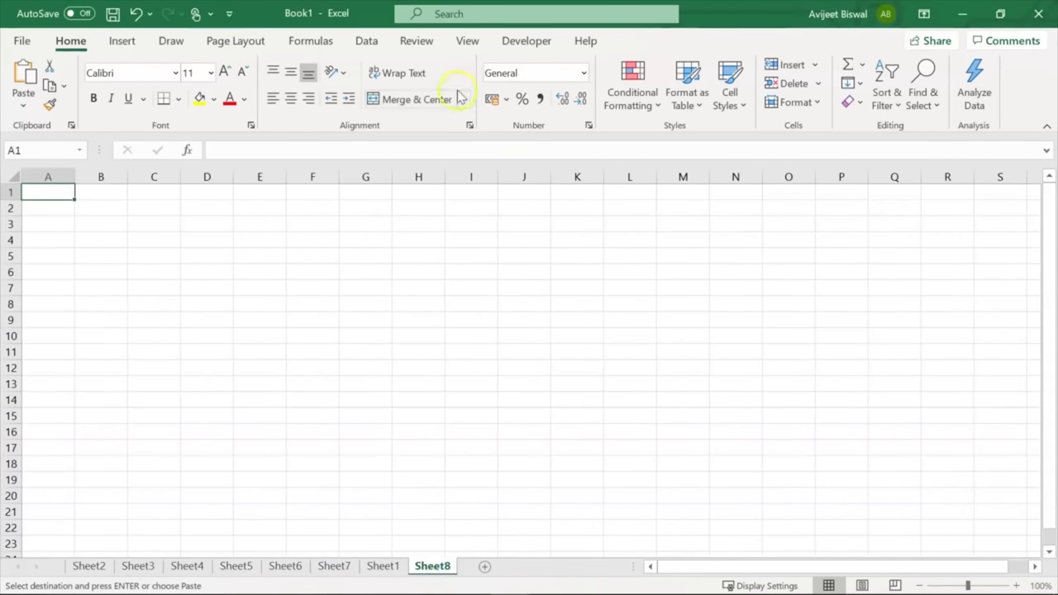
click(473, 41)
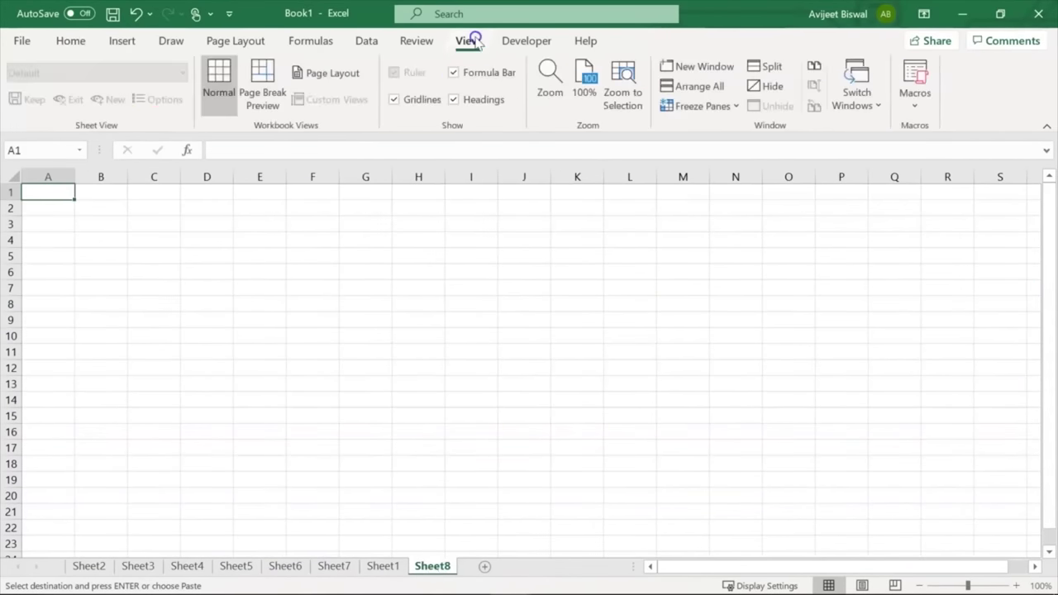
click(395, 100)
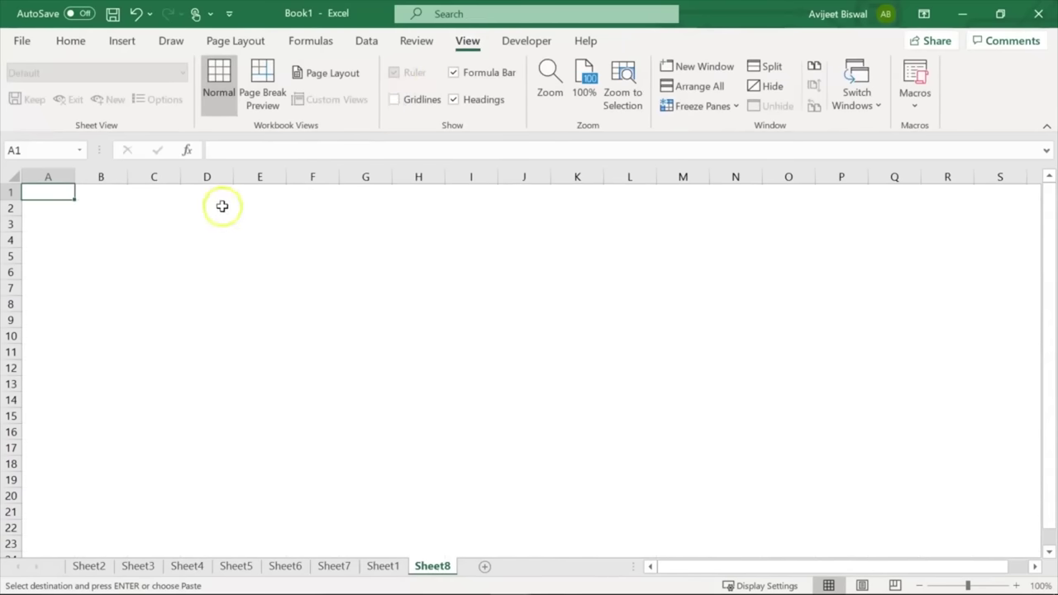
Draw a banner text box across rows 1–3 starting at A1 on Sheet8
click(124, 43)
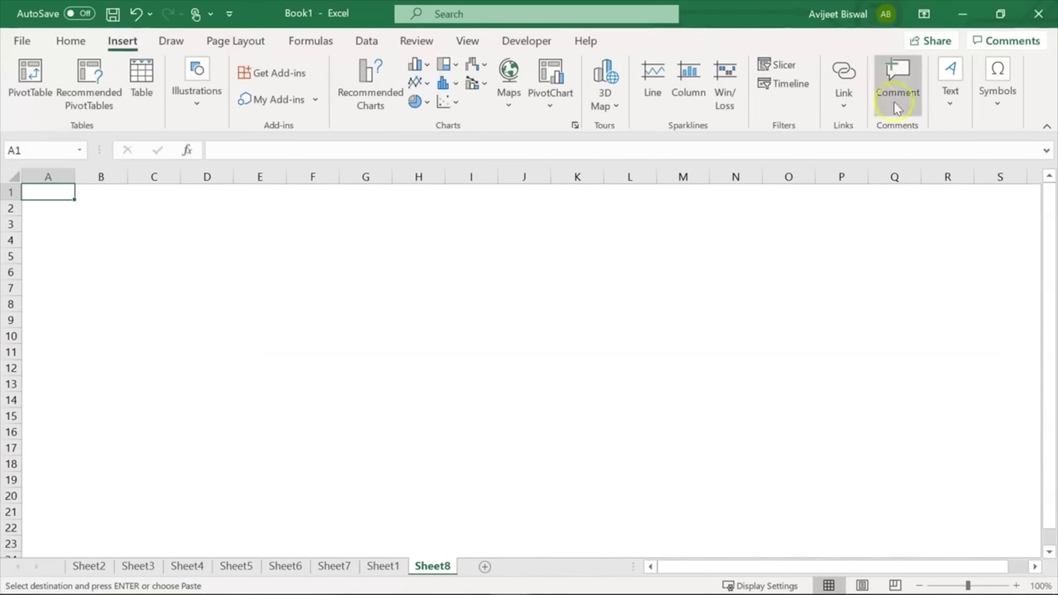
click(952, 105)
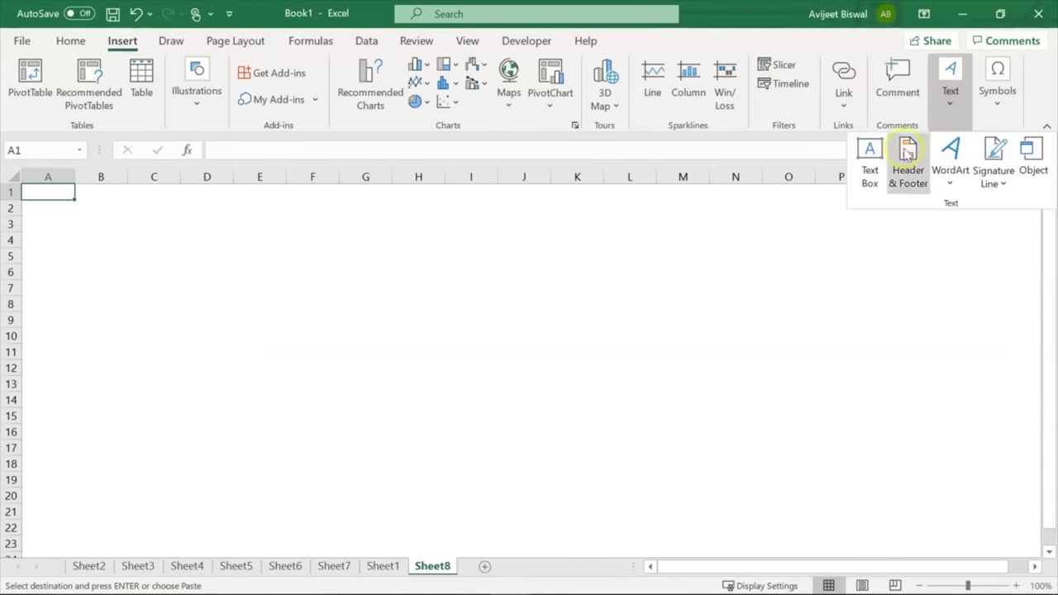
click(865, 162)
click(869, 159)
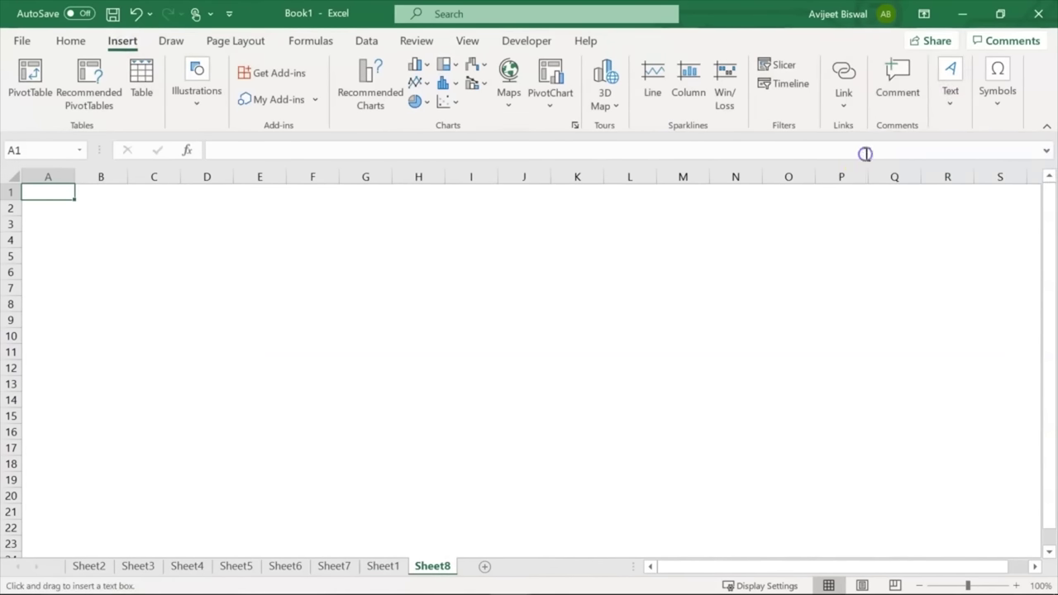
drag(25, 190, 1037, 218)
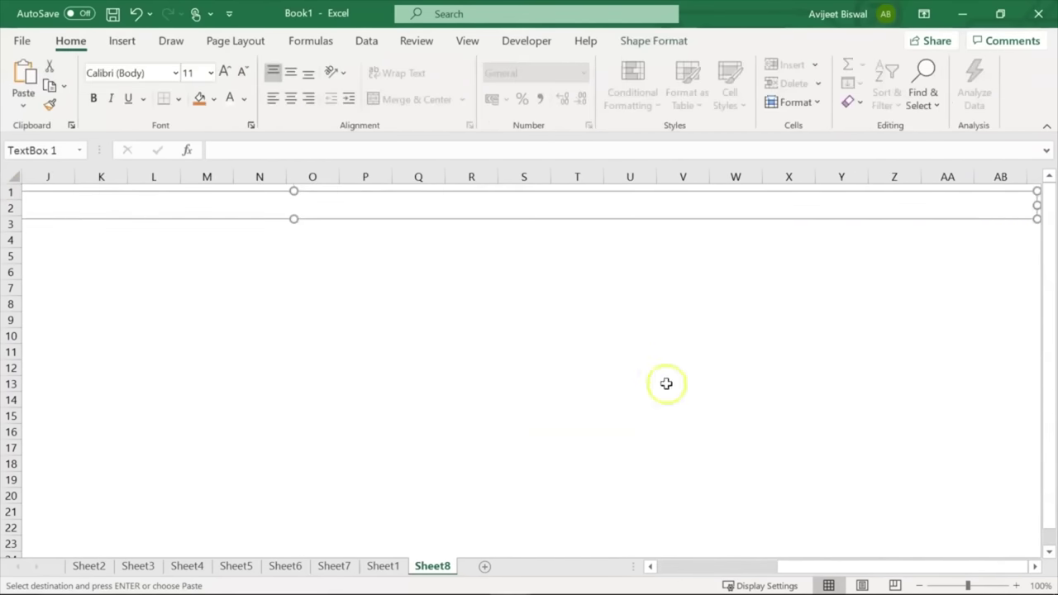
click(731, 567)
drag(731, 567, 650, 570)
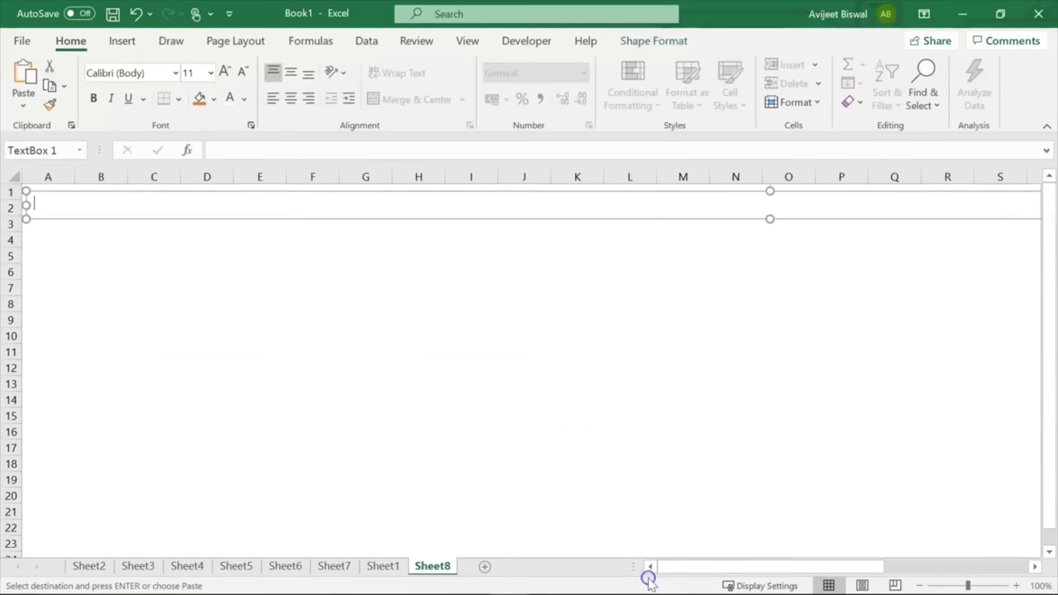
drag(791, 568, 904, 559)
Resize and nudge the text box so it spans columns A to S over rows 1–3
drag(988, 204, 394, 222)
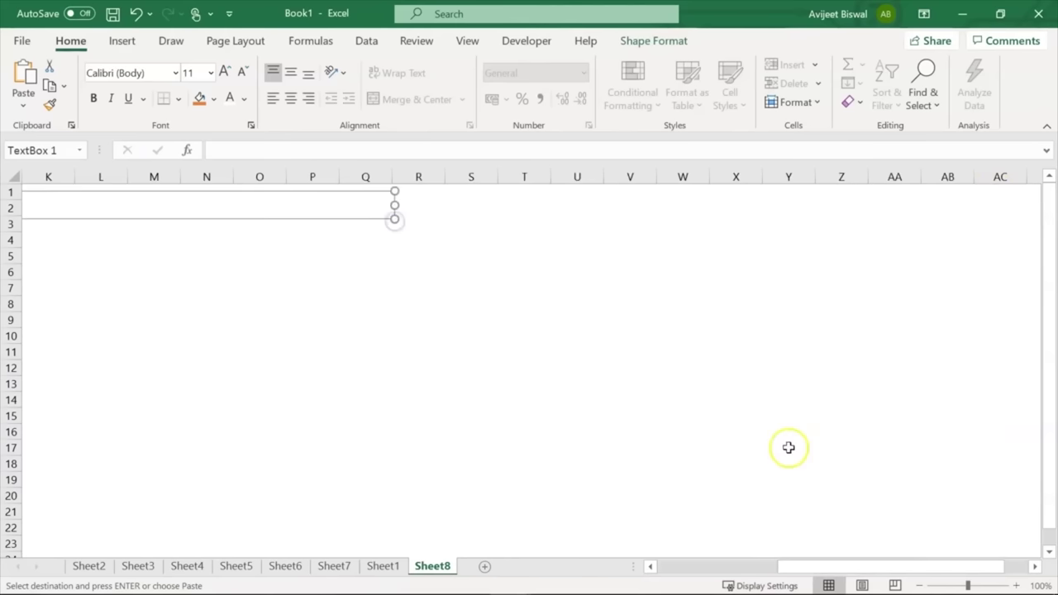
drag(827, 567, 593, 571)
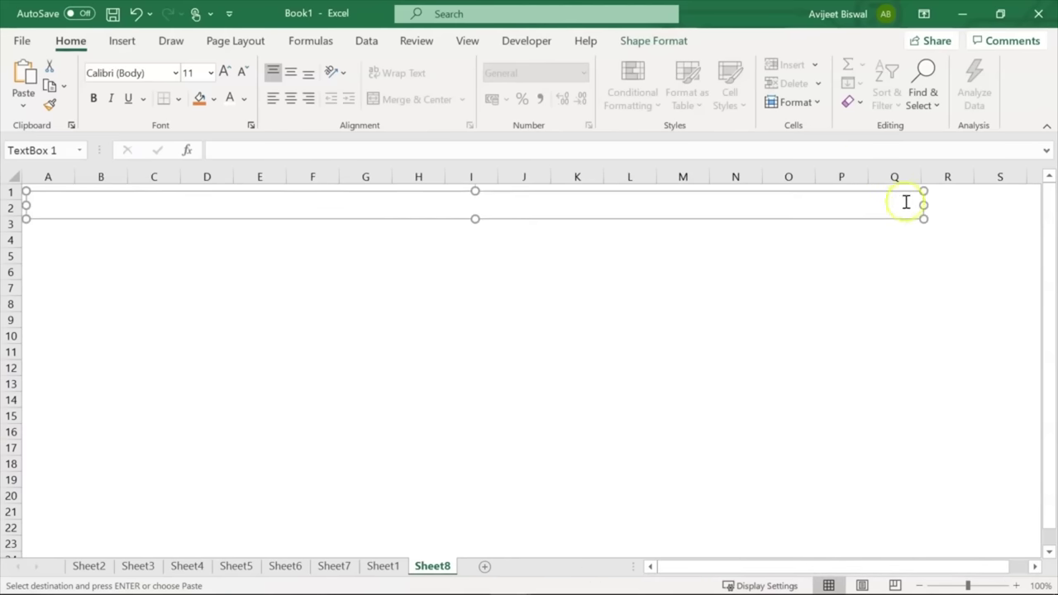
drag(925, 208, 1035, 204)
key(Up)
key(Up)
key(Up)
key(Up)
key(Up)
key(Left)
key(Left)
key(Up)
key(Up)
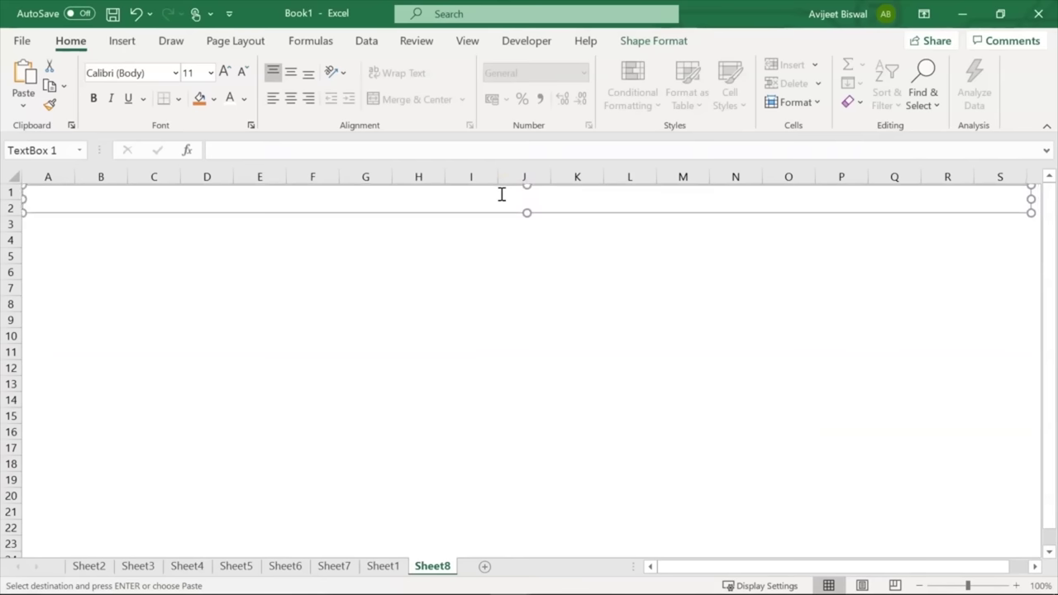
drag(524, 212, 527, 222)
drag(1033, 201, 1038, 205)
drag(785, 568, 634, 568)
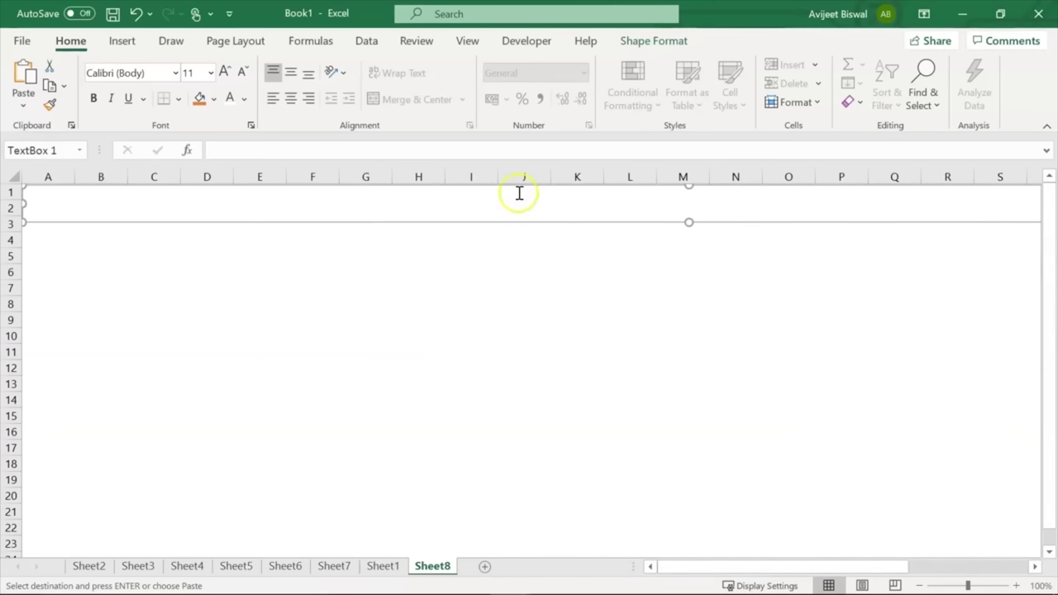
Fill the title box blue and enter the text 'Sales Dashboard'
click(214, 99)
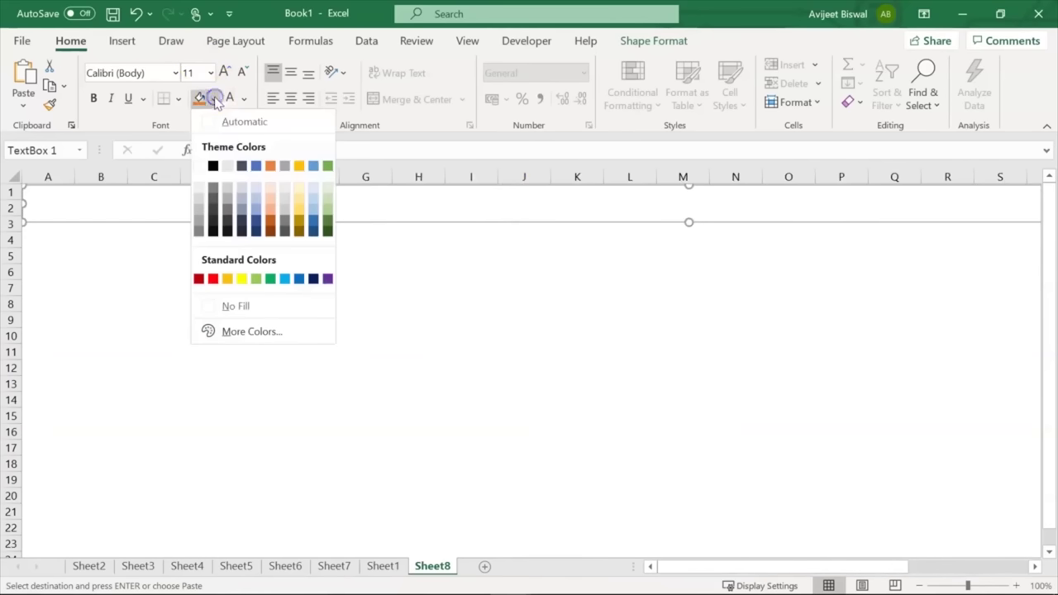
click(256, 166)
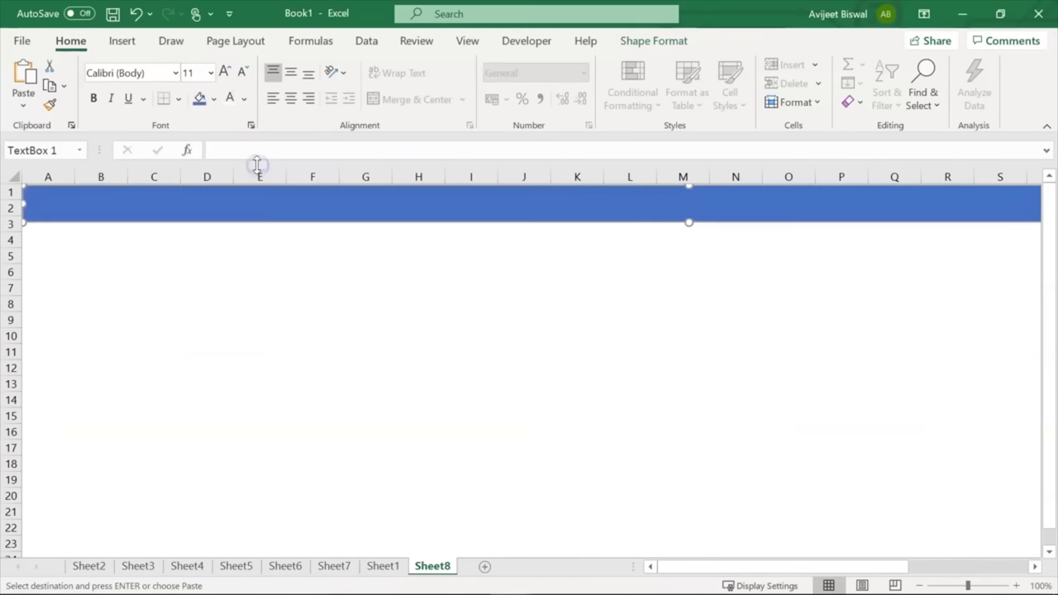
click(219, 208)
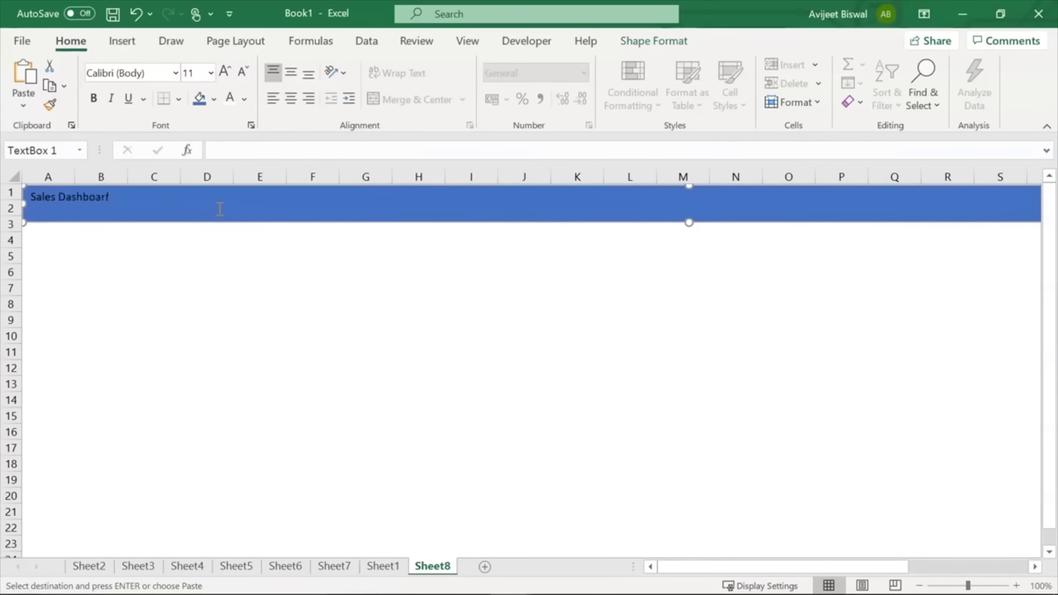
click(231, 101)
click(78, 201)
drag(134, 195, 8, 197)
Make the 'Sales Dashboard' text white in Britannic Bold
click(244, 100)
click(230, 99)
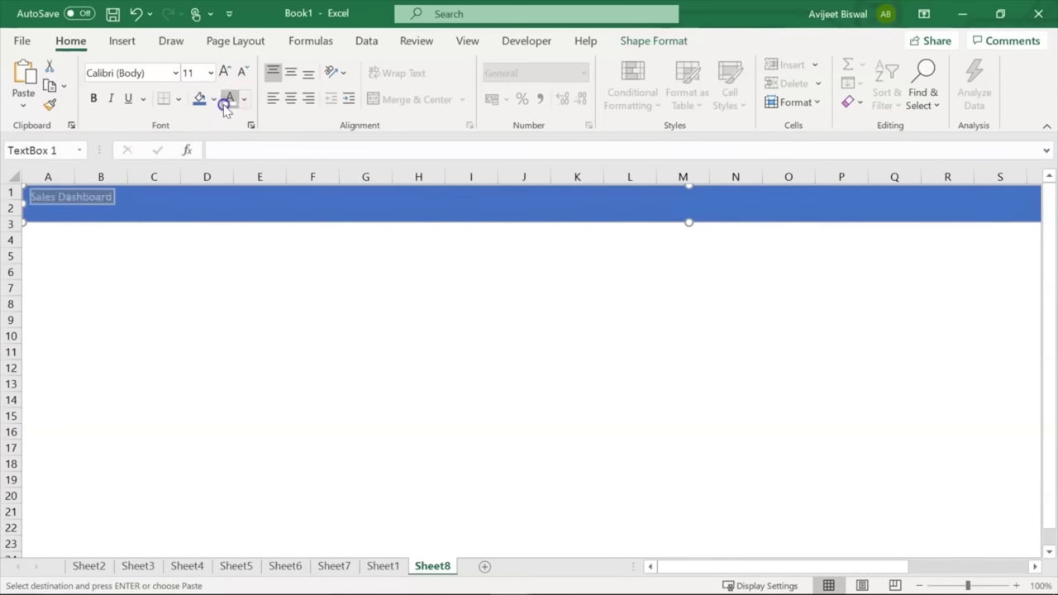
drag(116, 196, 29, 197)
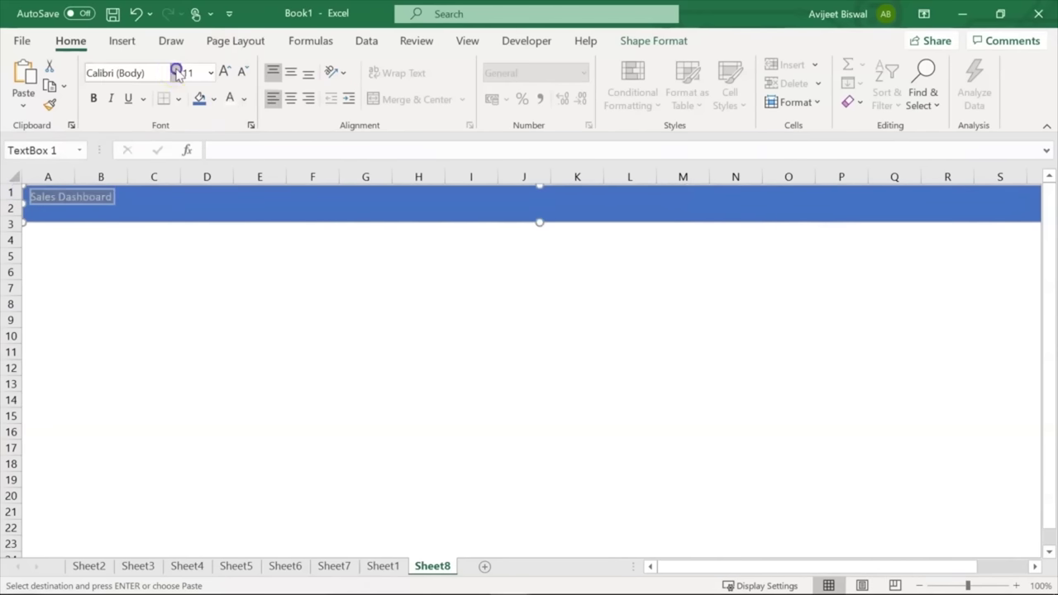
click(176, 73)
drag(328, 100, 326, 154)
click(176, 73)
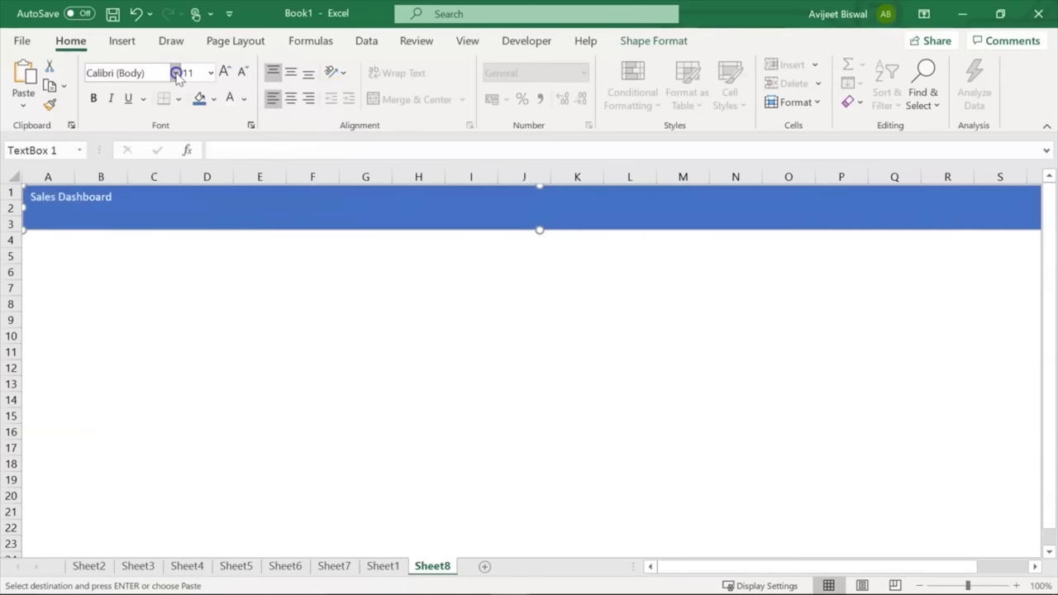
click(176, 73)
drag(323, 104, 322, 120)
scroll(322, 132, down, 5)
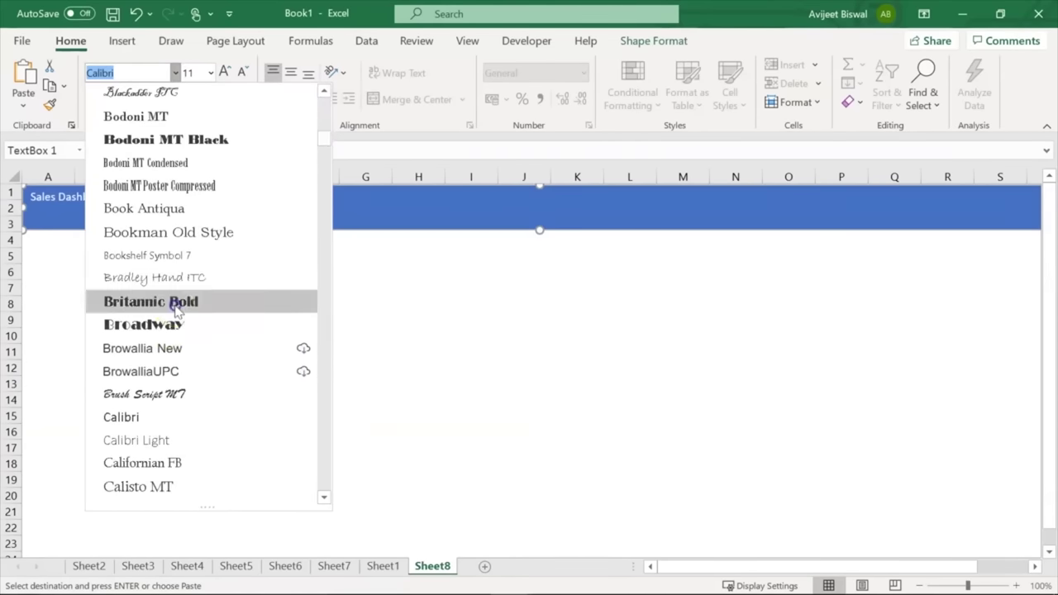
click(175, 303)
Set the title text to size 30 and centre it
click(188, 74)
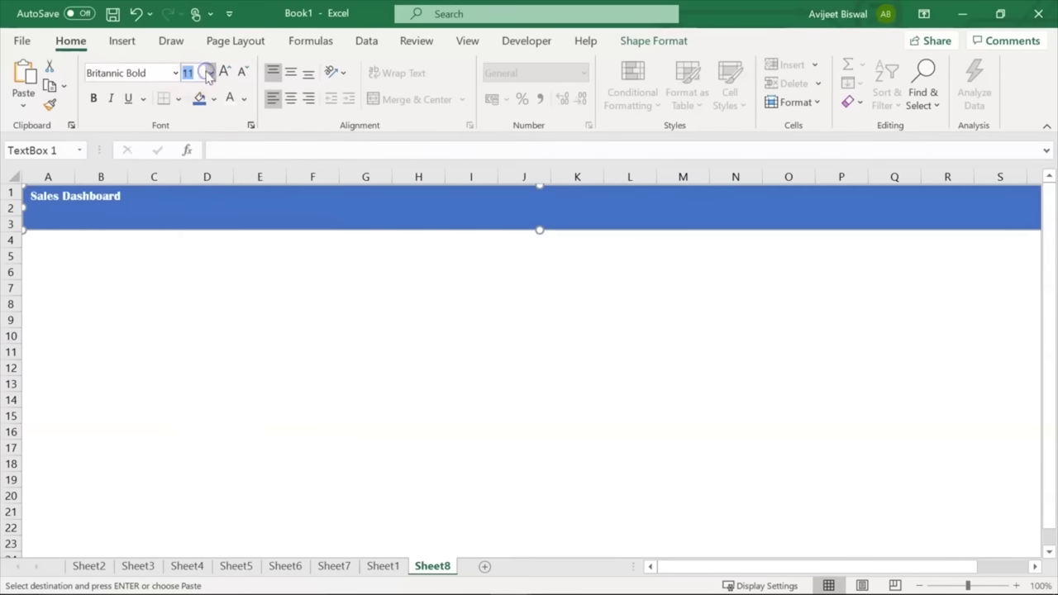
key(Return)
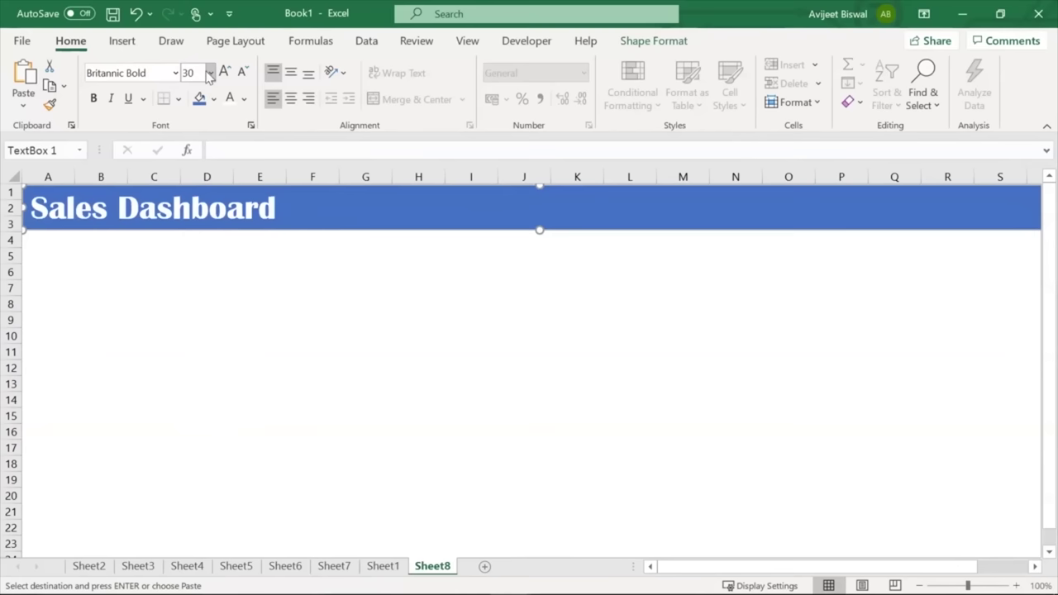
click(292, 99)
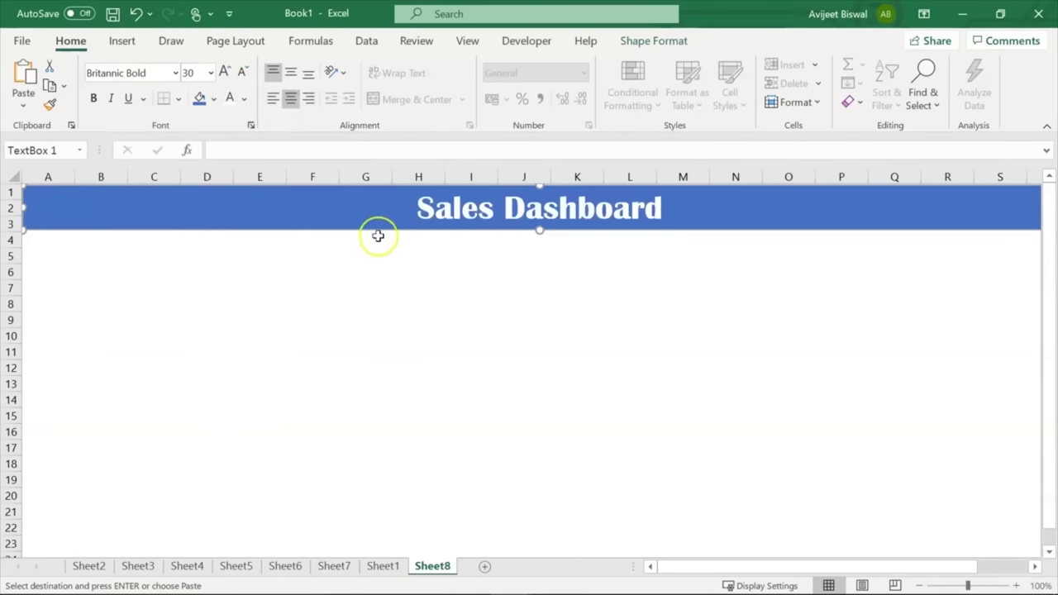
click(48, 240)
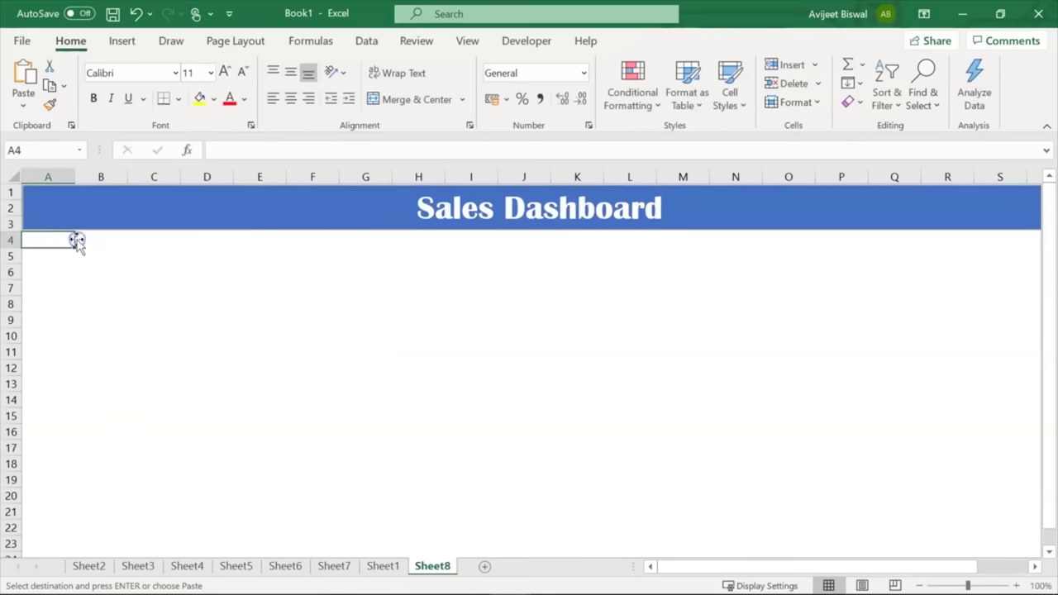
Copy the Sales by Year and Region chart from Sheet2 to A4, shrunk to columns A–D
click(82, 239)
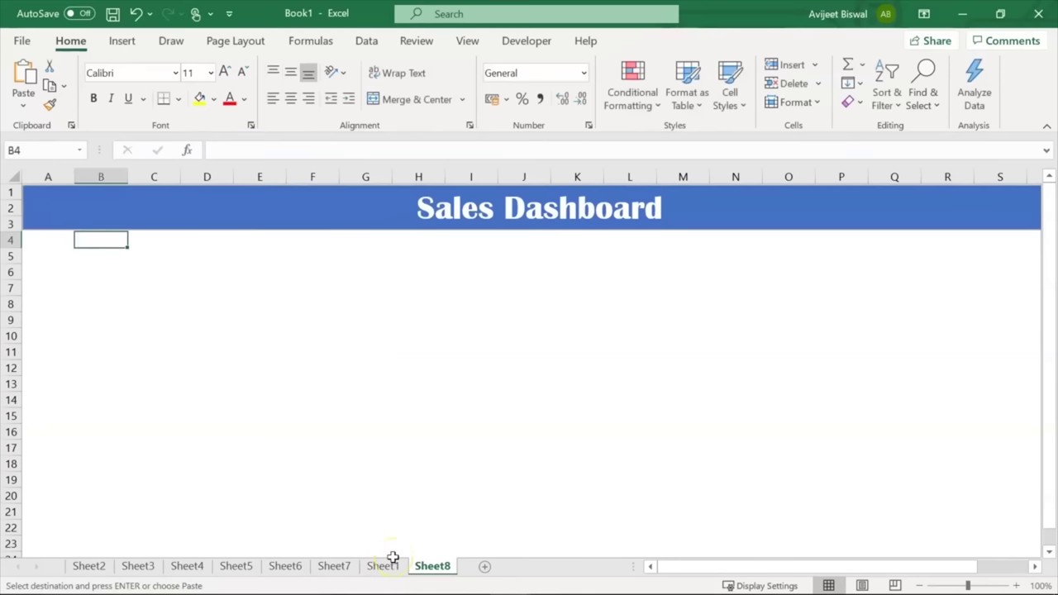
click(90, 567)
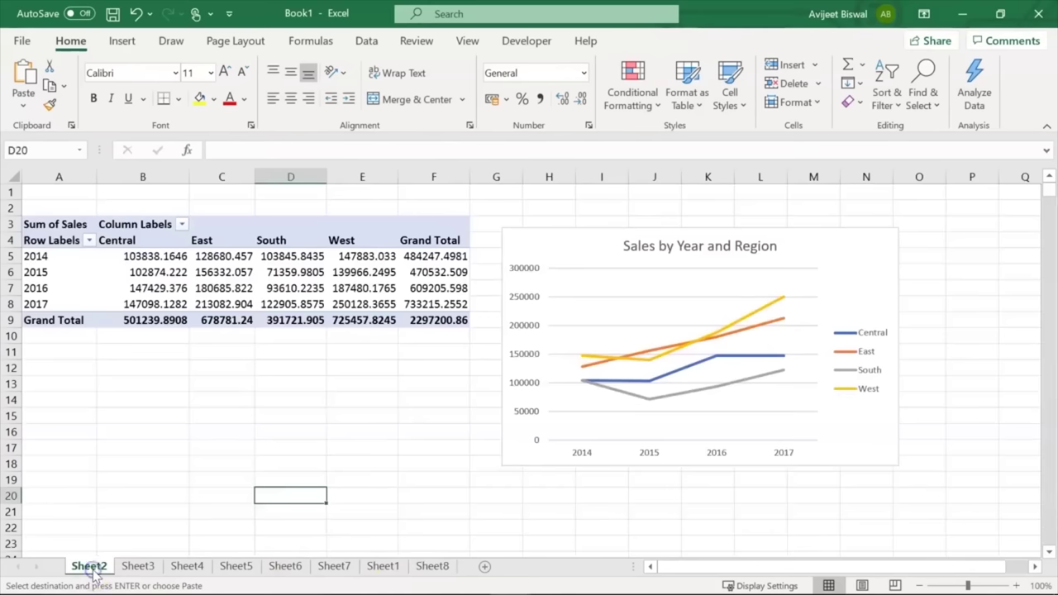
click(532, 244)
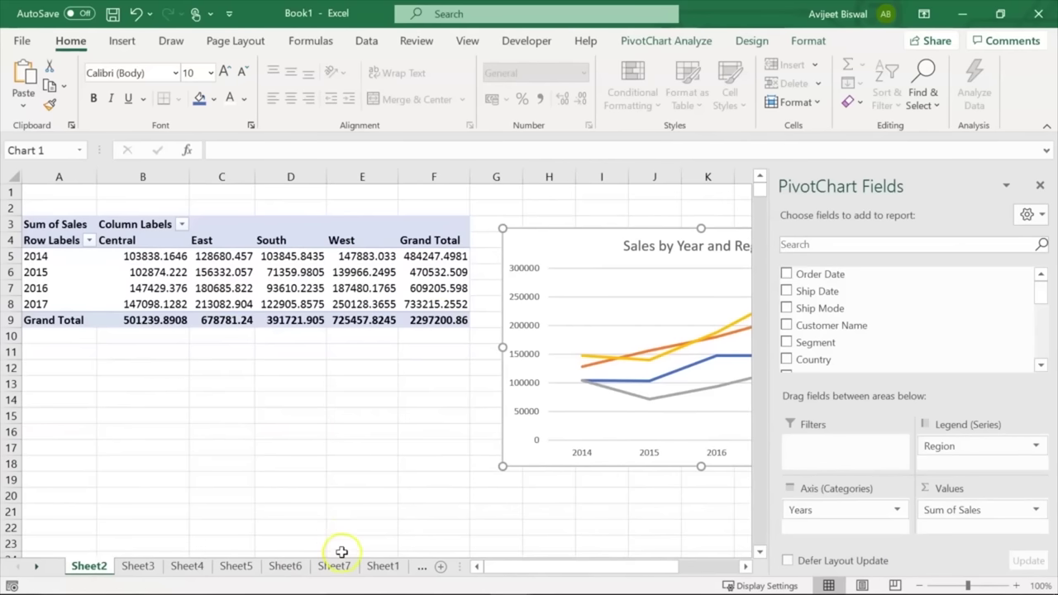
click(383, 565)
click(426, 566)
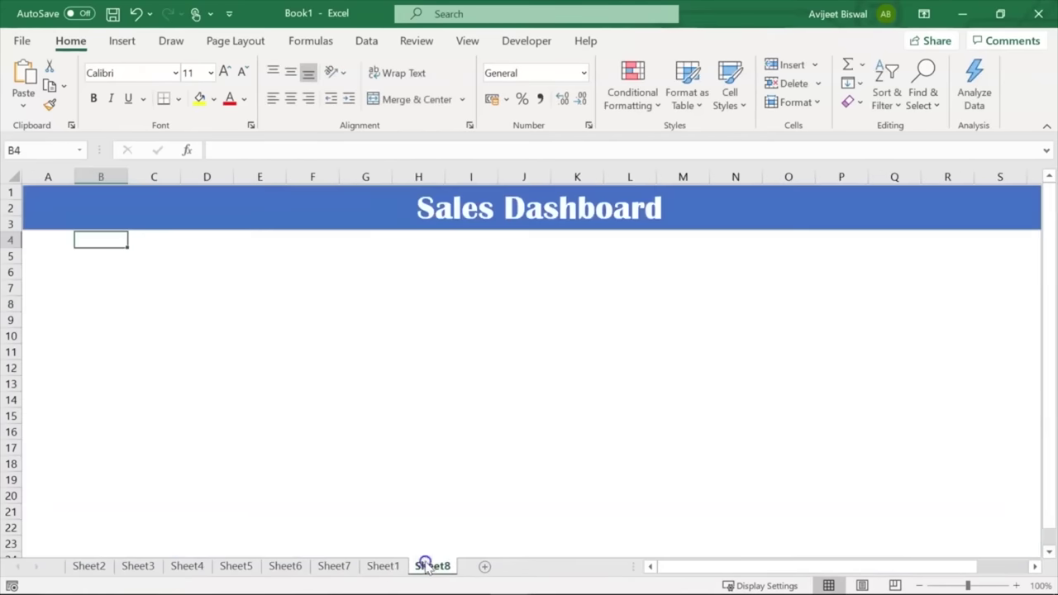
click(47, 240)
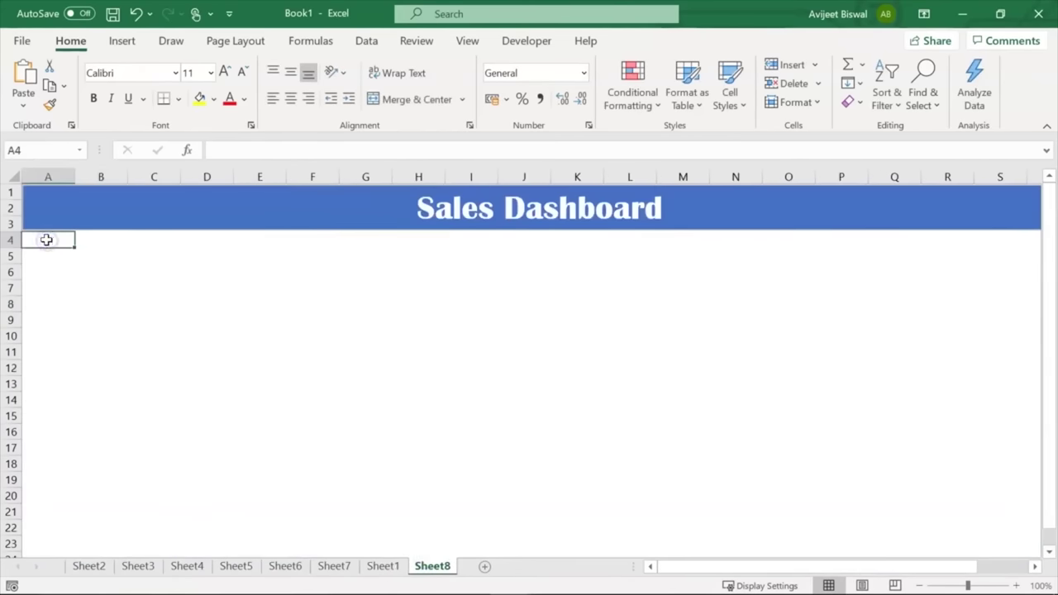
key(ctrl+v)
drag(417, 471, 248, 373)
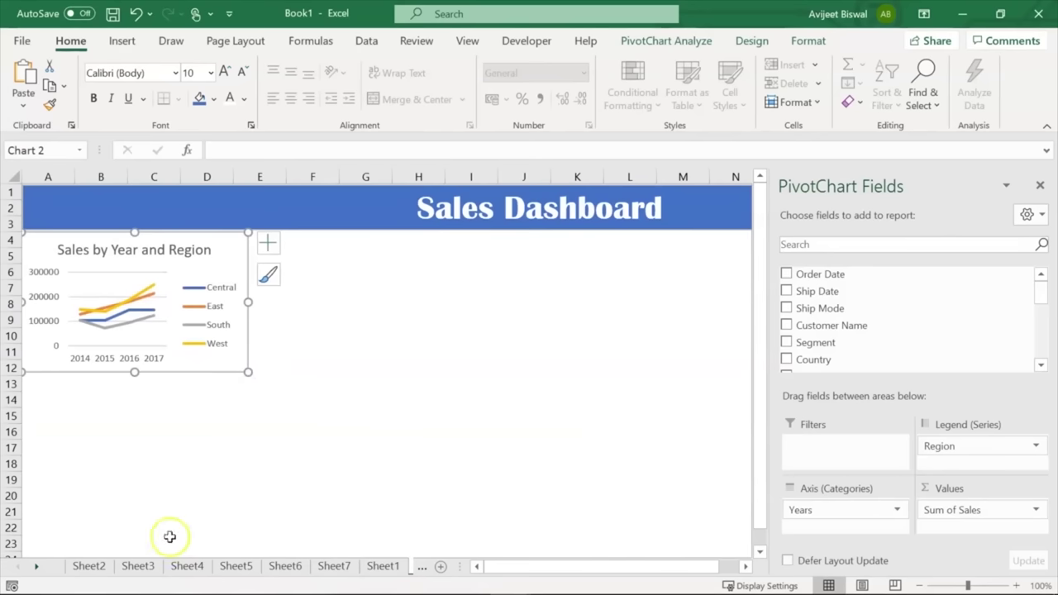
Copy the Sales by Segment and Category chart from Sheet3 to E4 beside the first chart
click(90, 567)
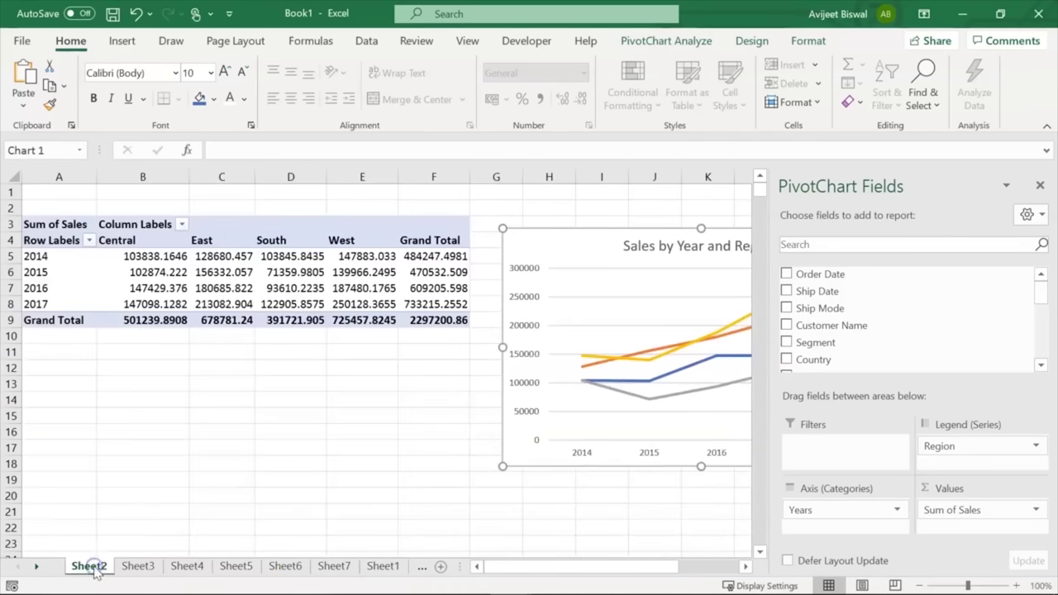
click(137, 567)
click(492, 281)
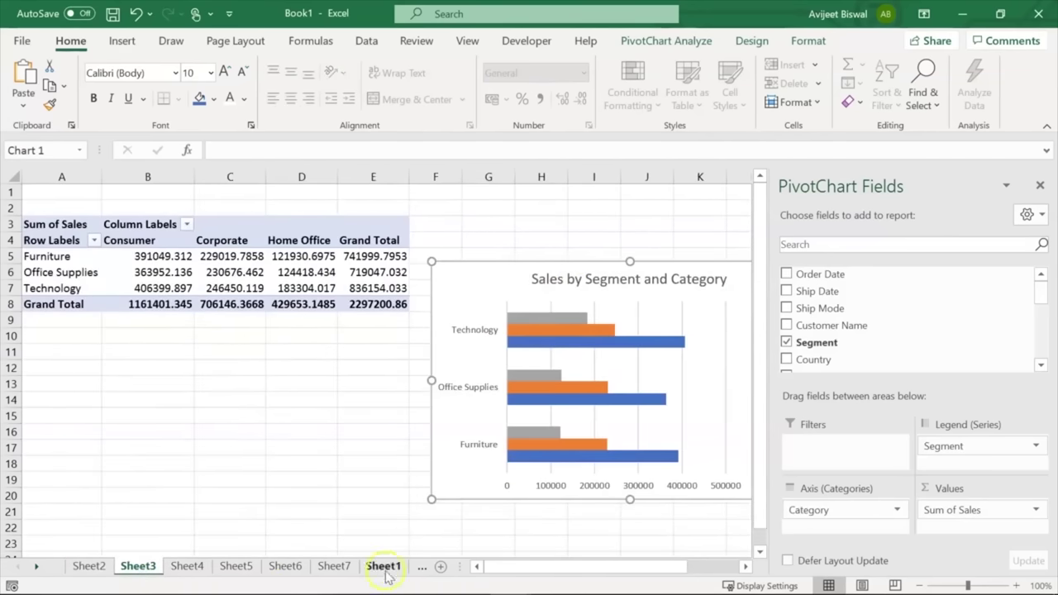
click(421, 567)
click(268, 237)
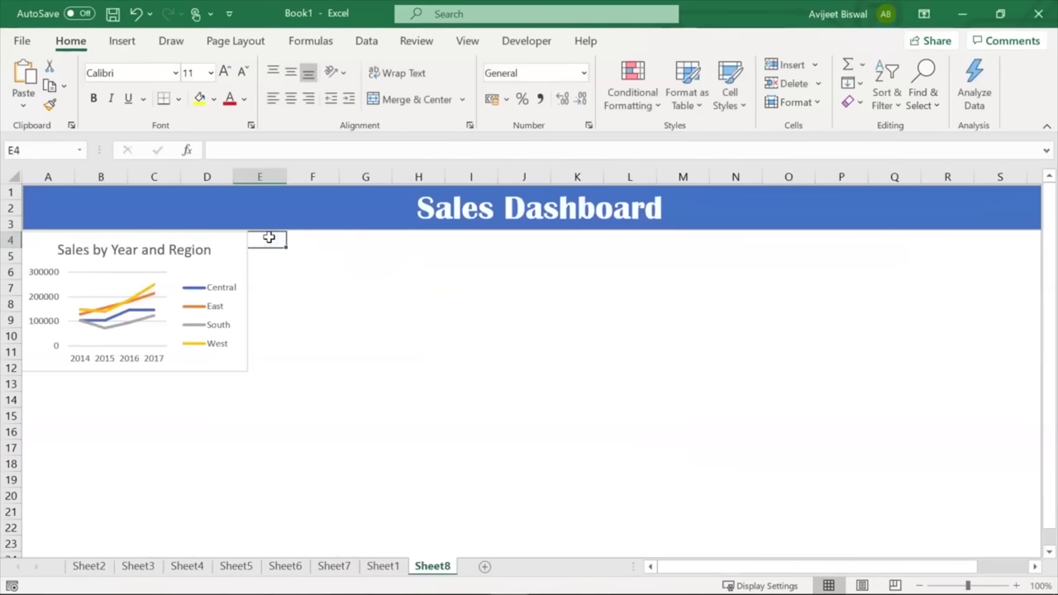
key(ctrl+v)
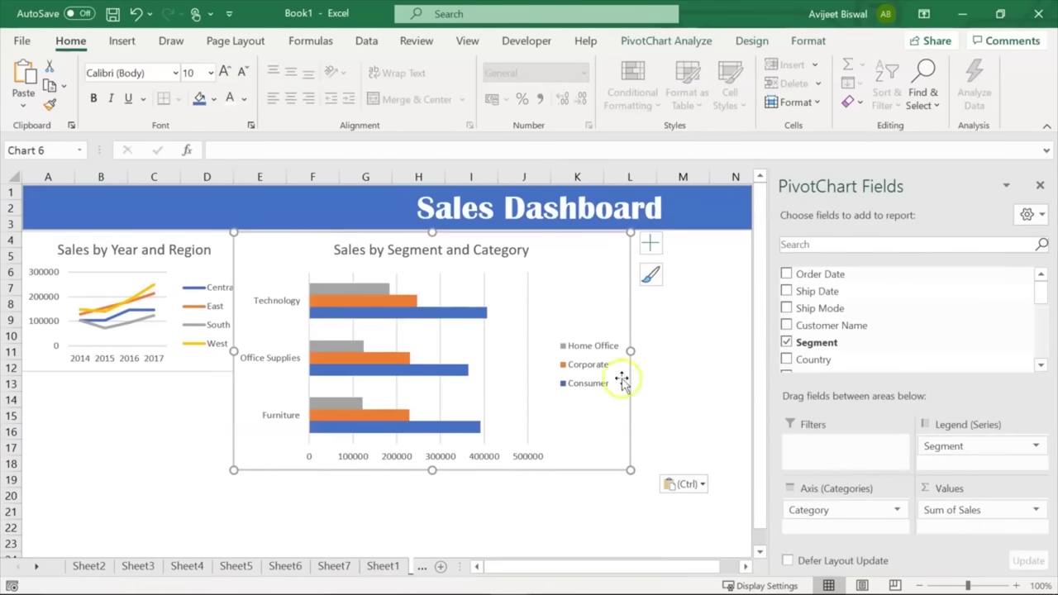
drag(633, 354, 426, 323)
drag(385, 234, 404, 237)
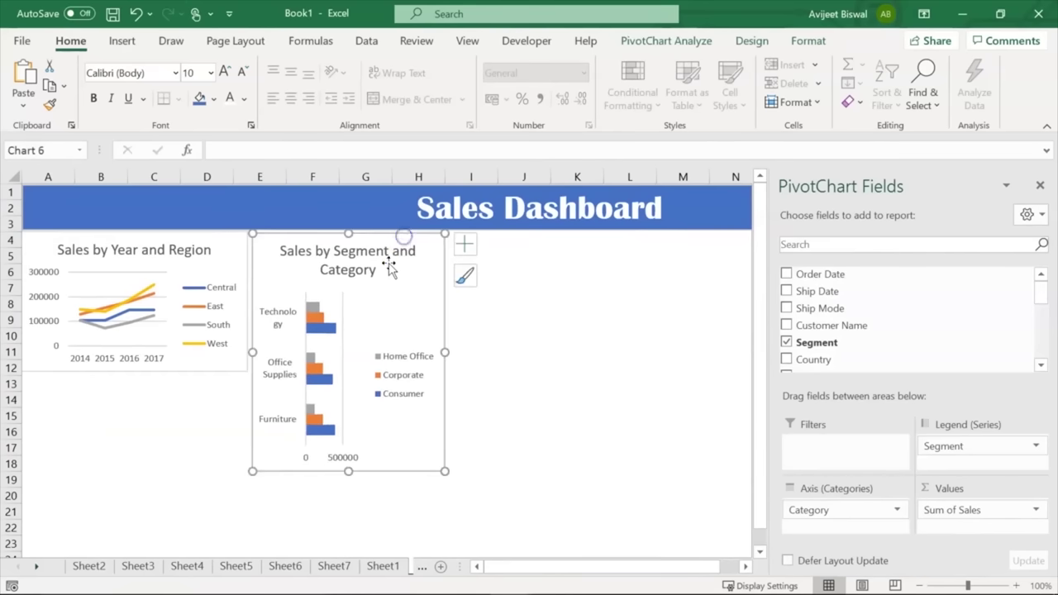
Set the segment chart title to size 11 and enlarge the chart down to row 23
click(381, 271)
drag(378, 271, 285, 238)
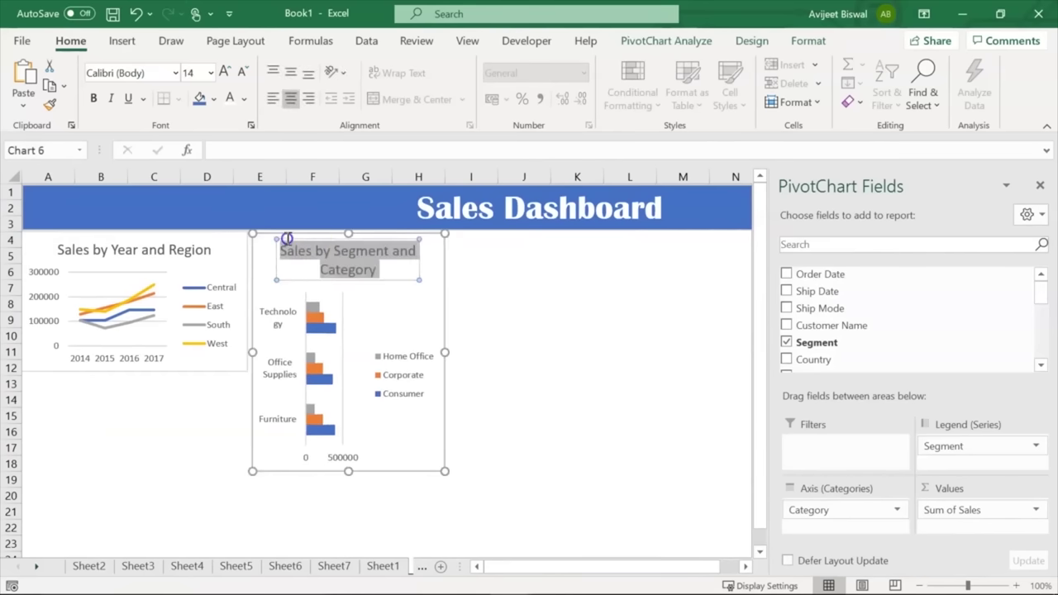
click(199, 73)
text(11)
key(Return)
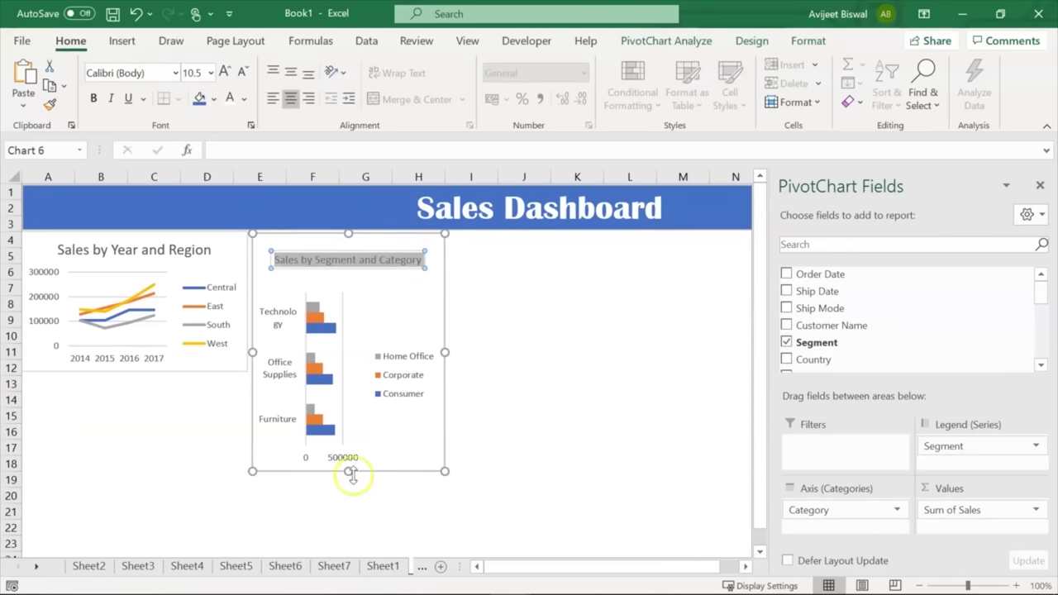
drag(350, 474, 349, 550)
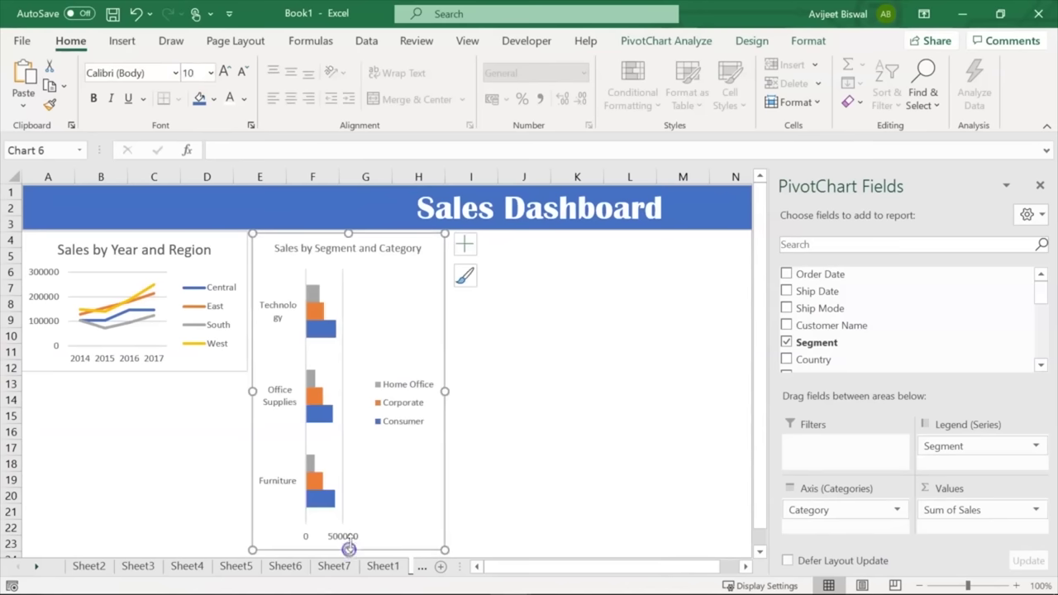
drag(445, 393, 488, 392)
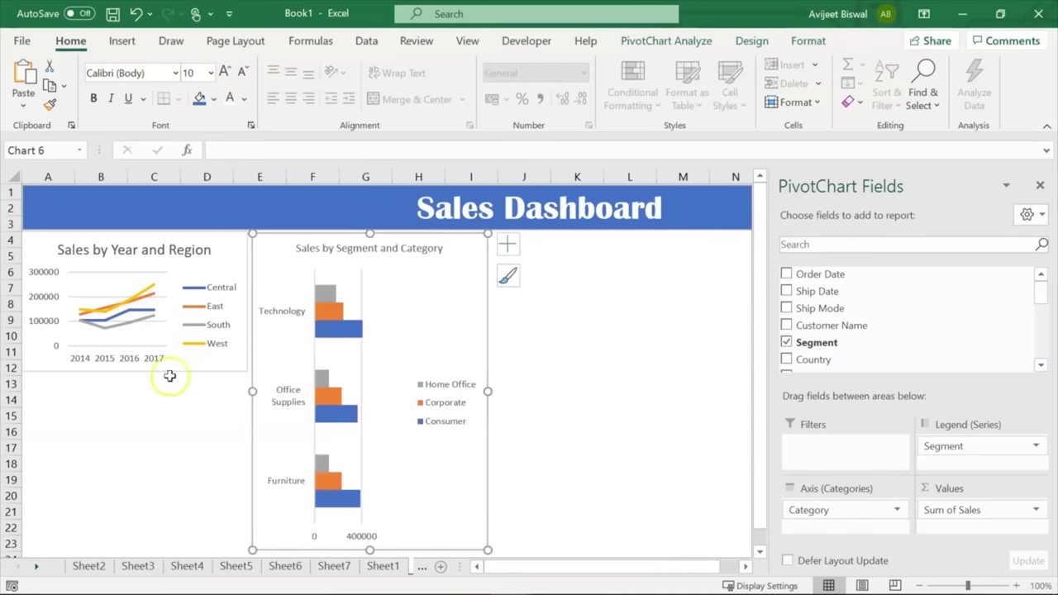
click(138, 568)
Paste the Profit by Segment pie chart onto the dashboard
click(182, 568)
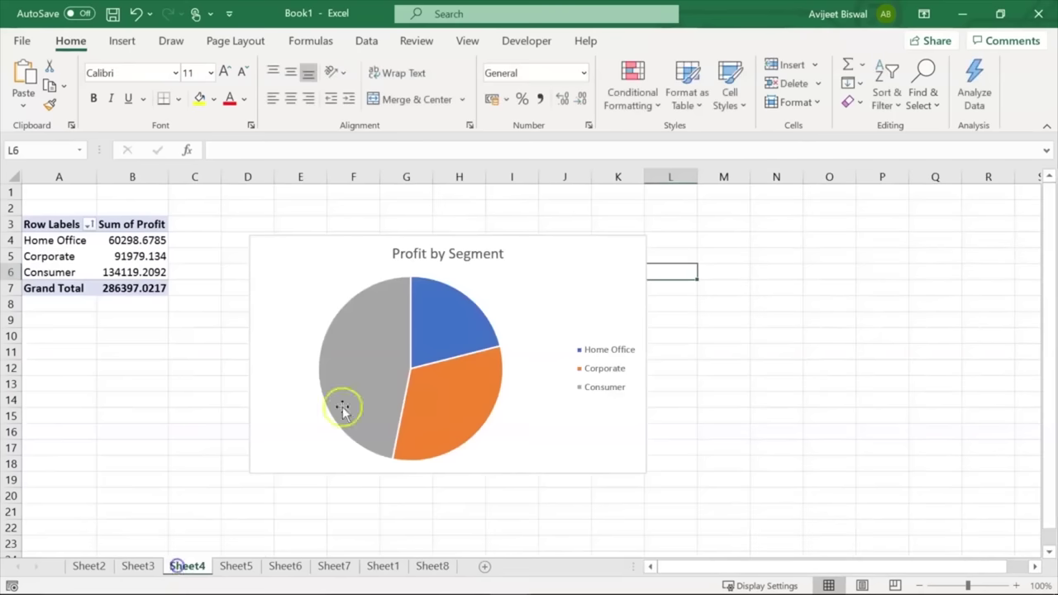
click(537, 253)
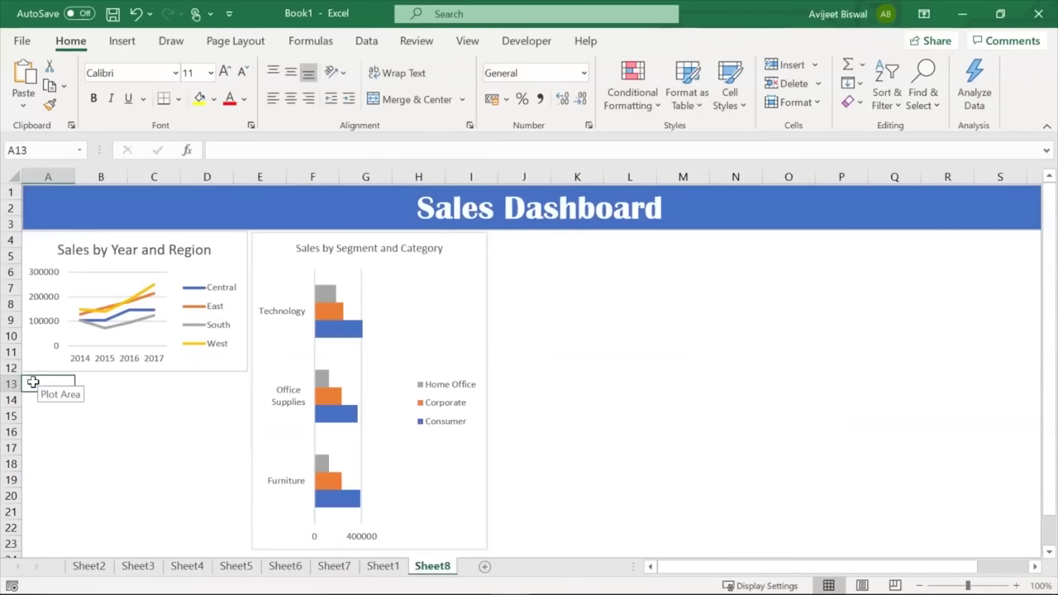
key(ctrl+v)
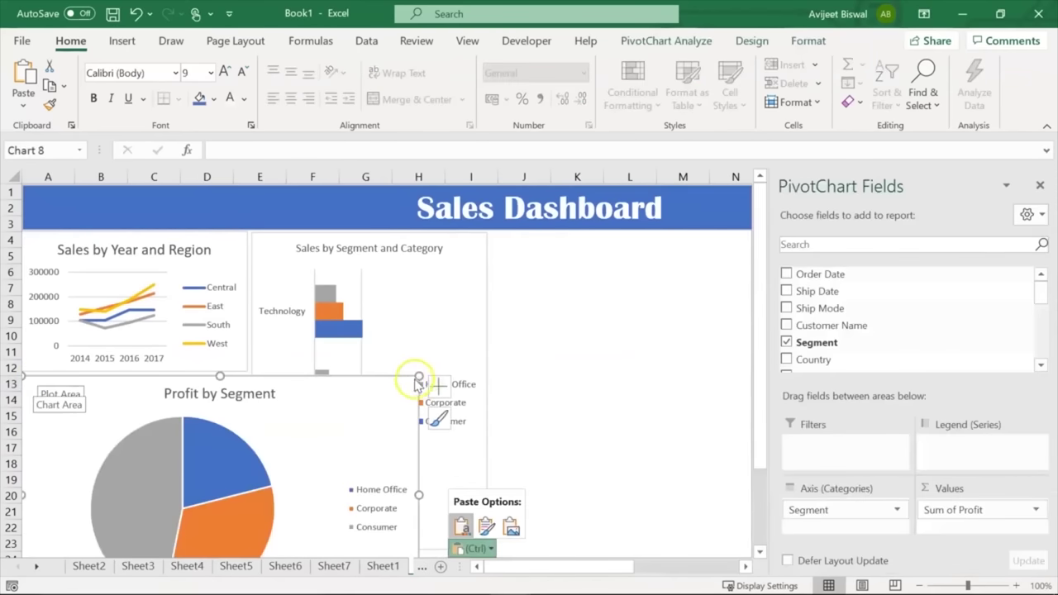
Shrink the pie chart and stretch it to row 23 below Sales by Year and Region
click(763, 395)
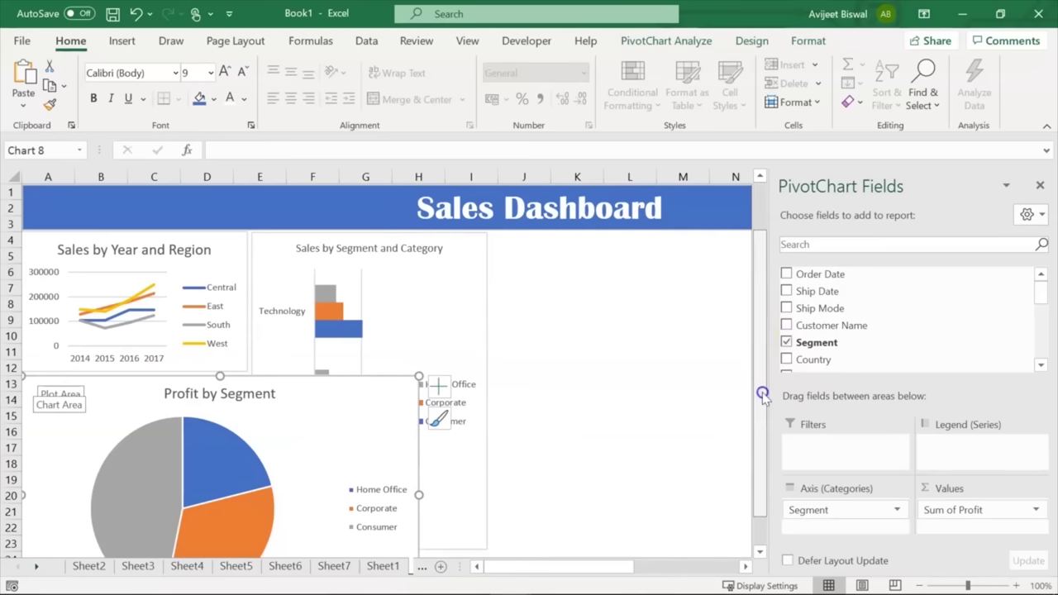
scroll(636, 475, down, 2)
drag(418, 517, 249, 447)
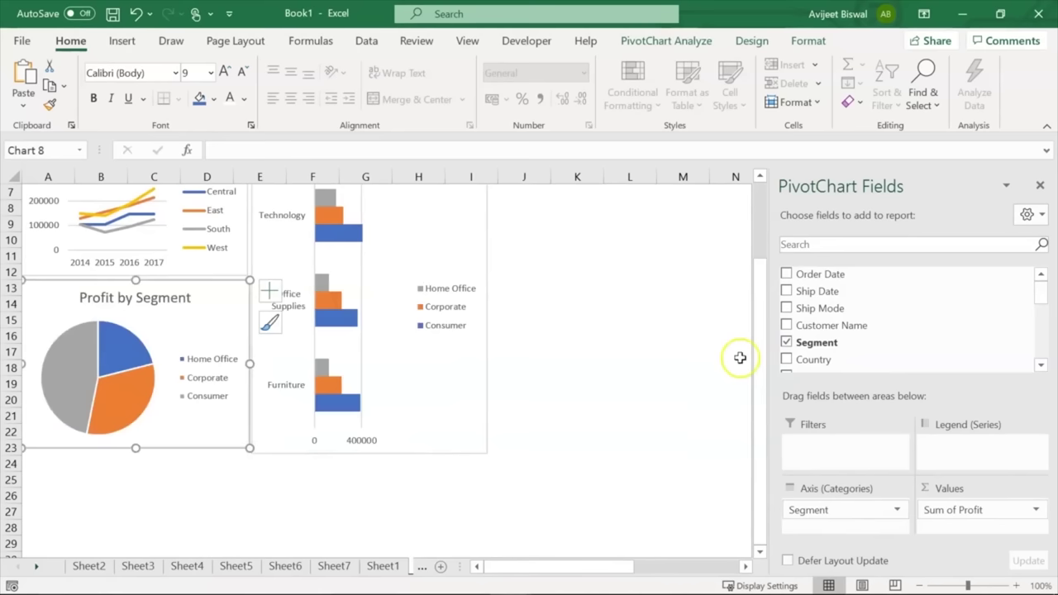
drag(760, 359, 764, 281)
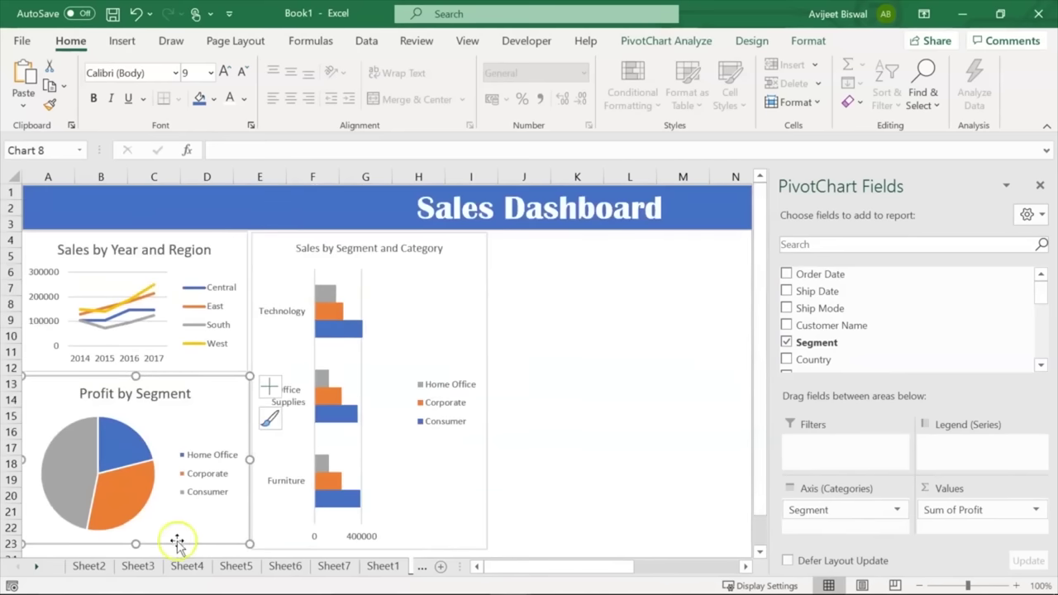
drag(135, 545, 136, 550)
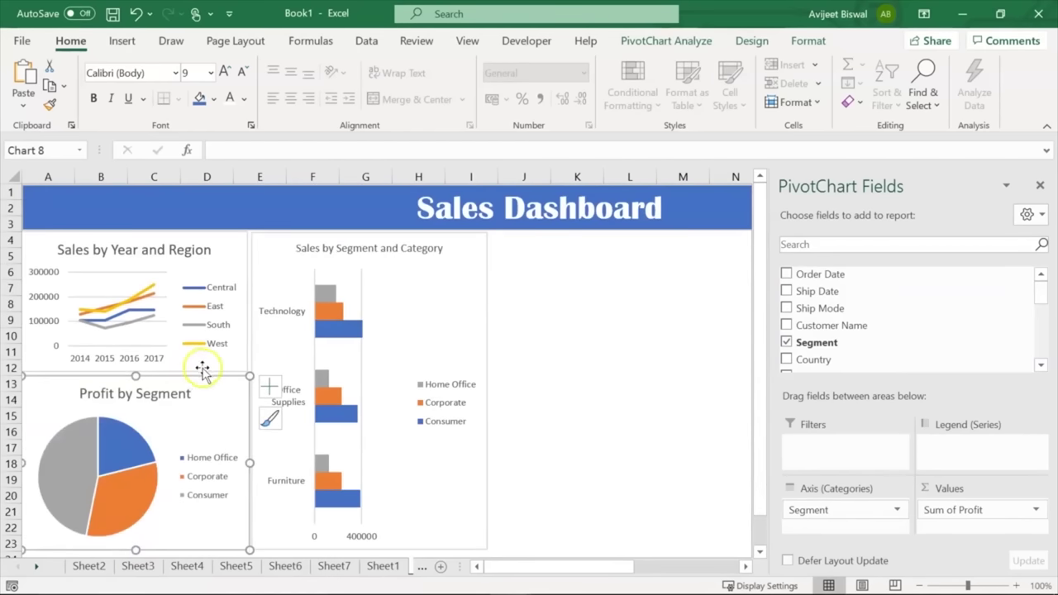
click(500, 447)
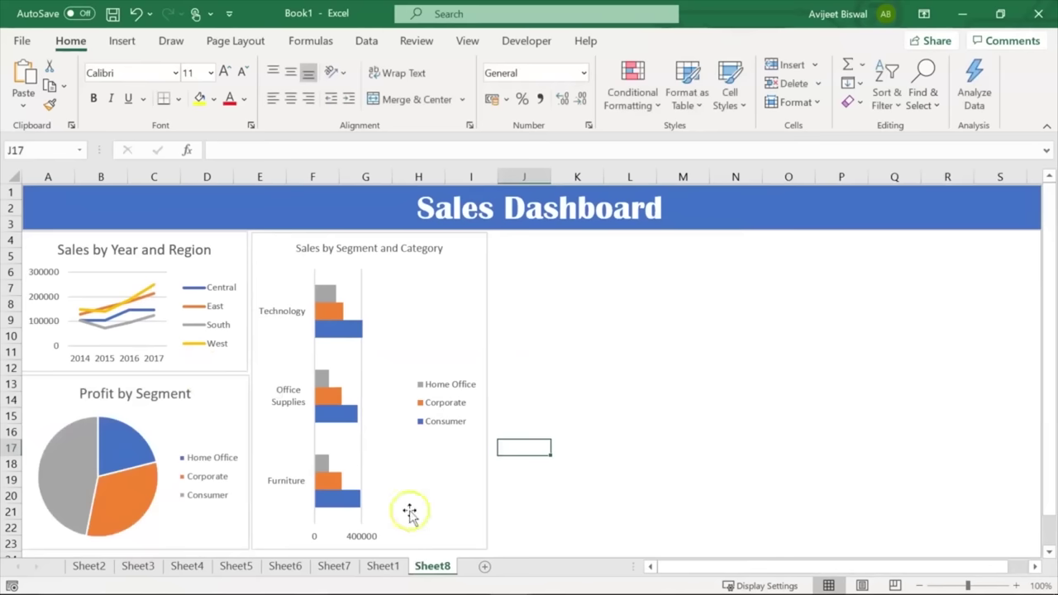
Copy the Quantity sold line chart from Sheet5 and paste it near J4 on the dashboard
click(230, 567)
click(187, 566)
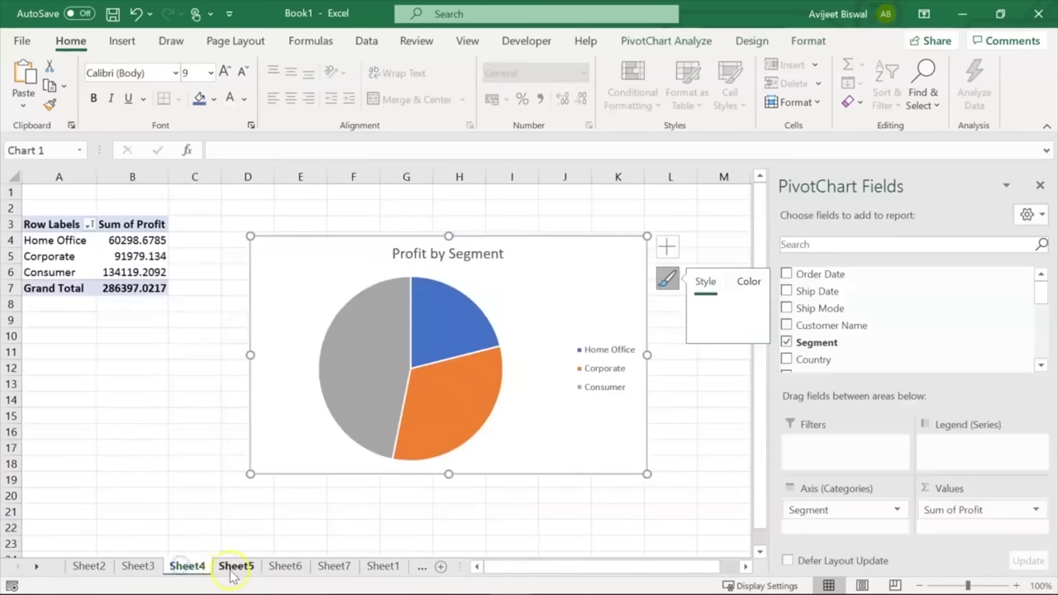
click(236, 567)
click(720, 240)
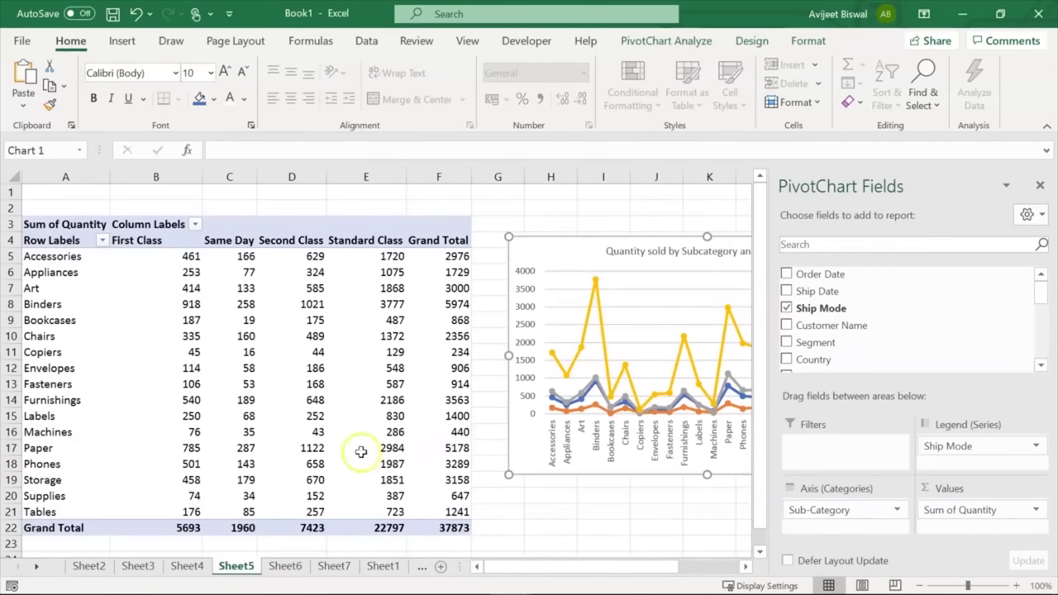
click(385, 568)
click(425, 567)
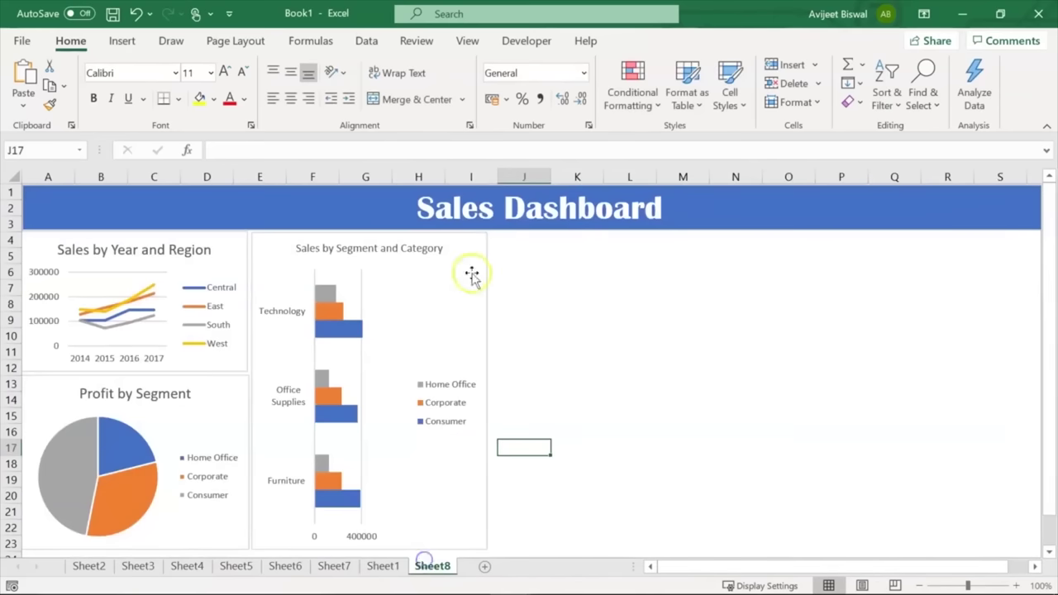
click(516, 241)
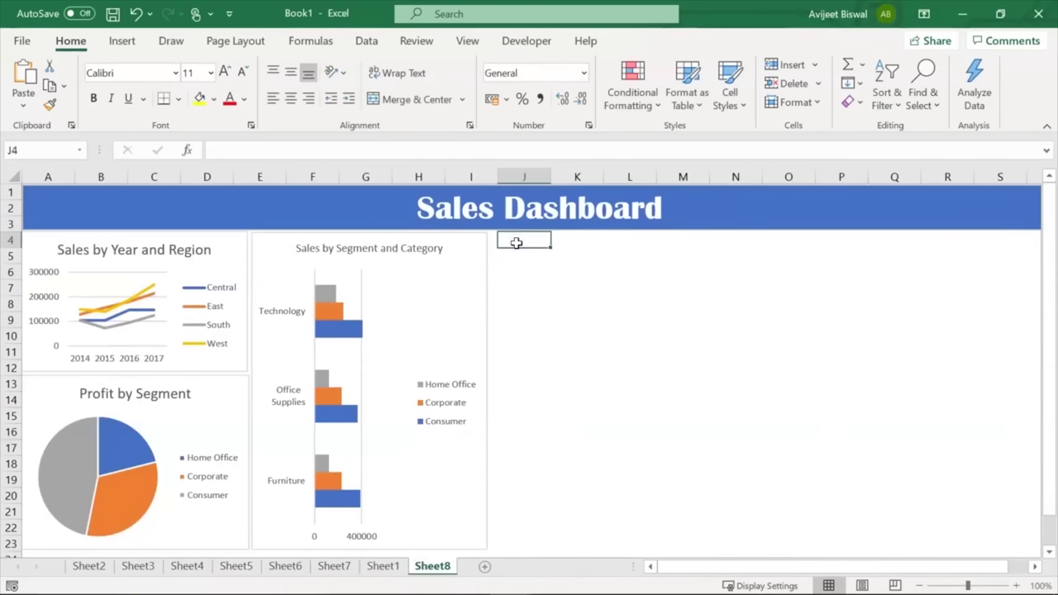
key(Left)
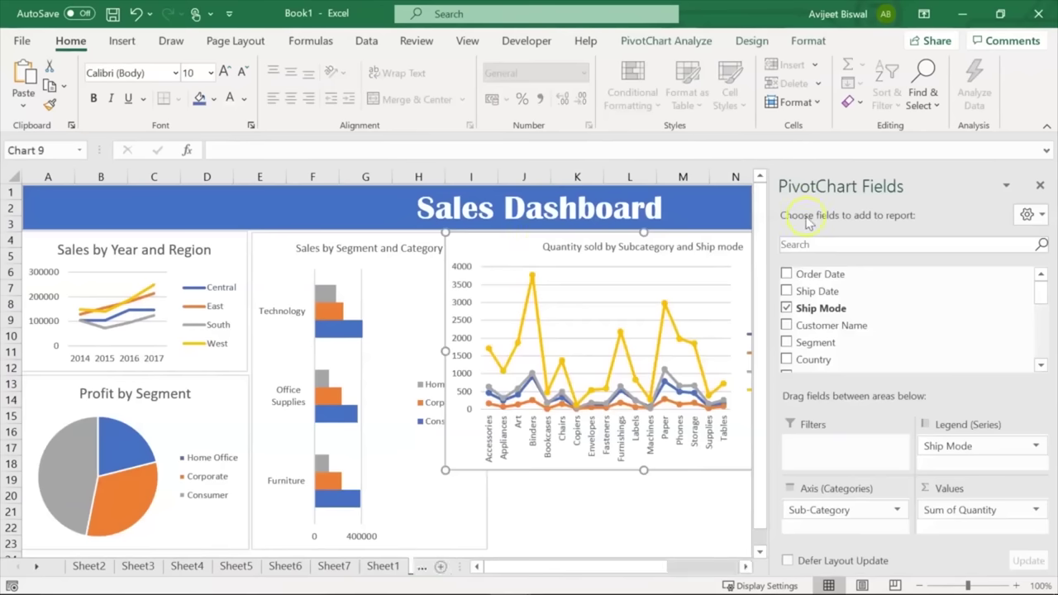
Hide the field list and resize the line chart beside the segment chart, down to row 23, ending at column N
click(1041, 187)
mouse_move(720, 240)
mouse_down()
mouse_move(778, 237)
mouse_move(760, 237)
mouse_up()
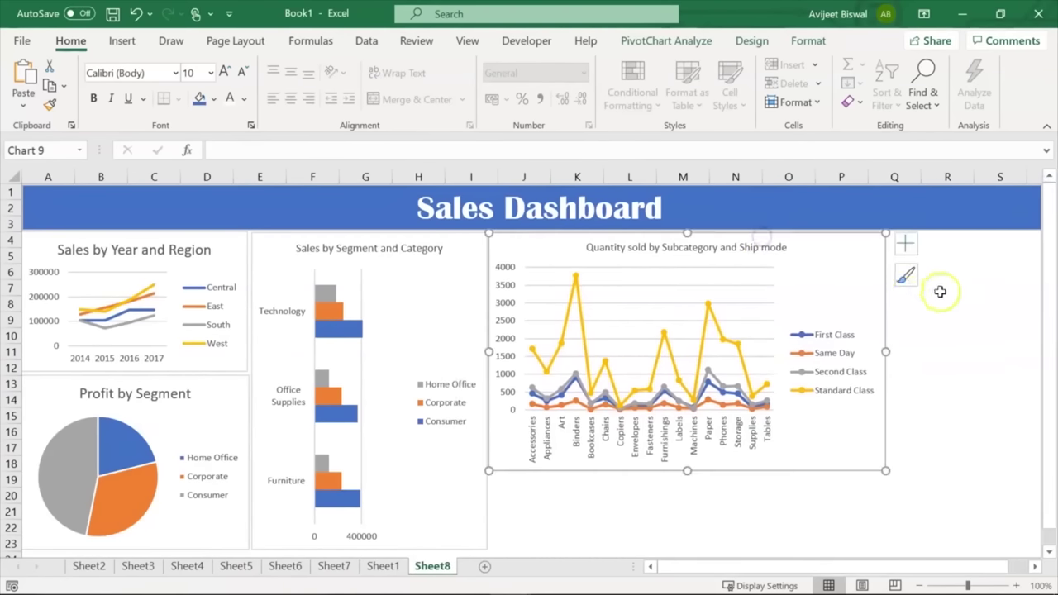
drag(886, 349, 767, 351)
drag(628, 470, 627, 547)
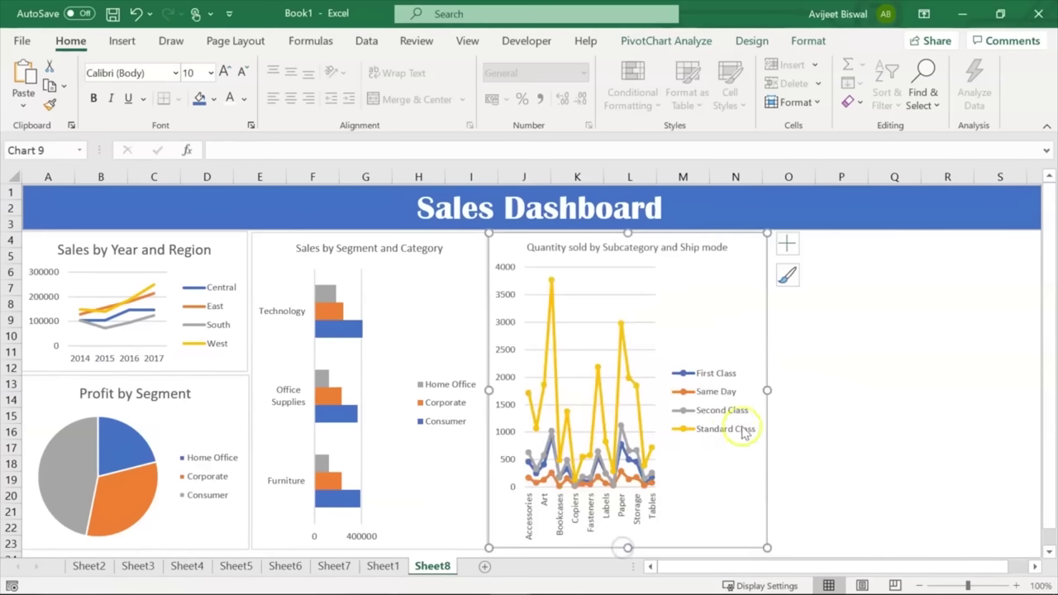
drag(767, 394, 734, 390)
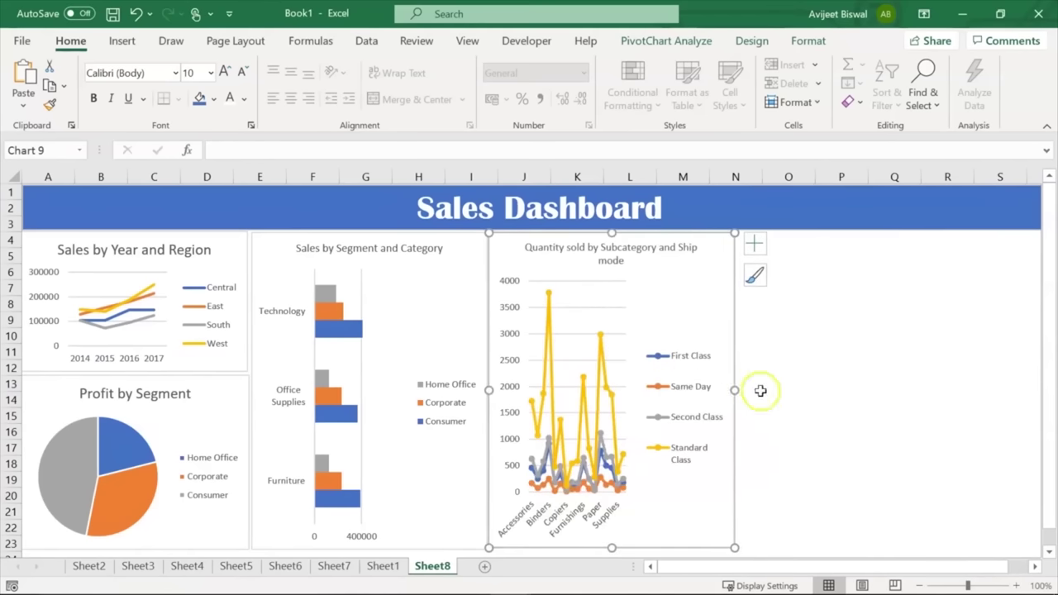
Copy the Sales by States map from Sheet6 and paste it at N4 on the dashboard
click(331, 568)
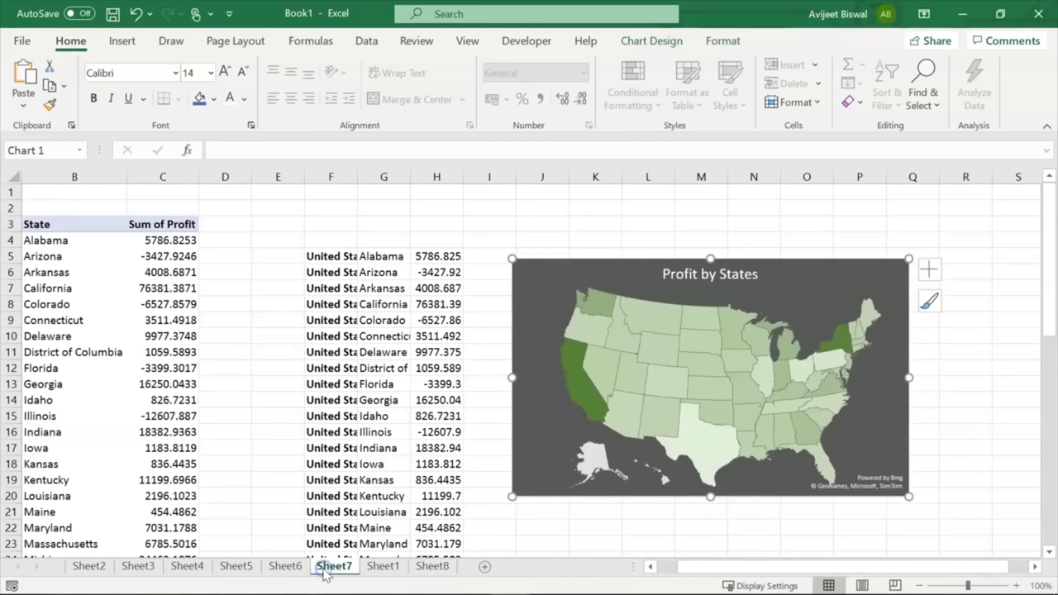
click(273, 568)
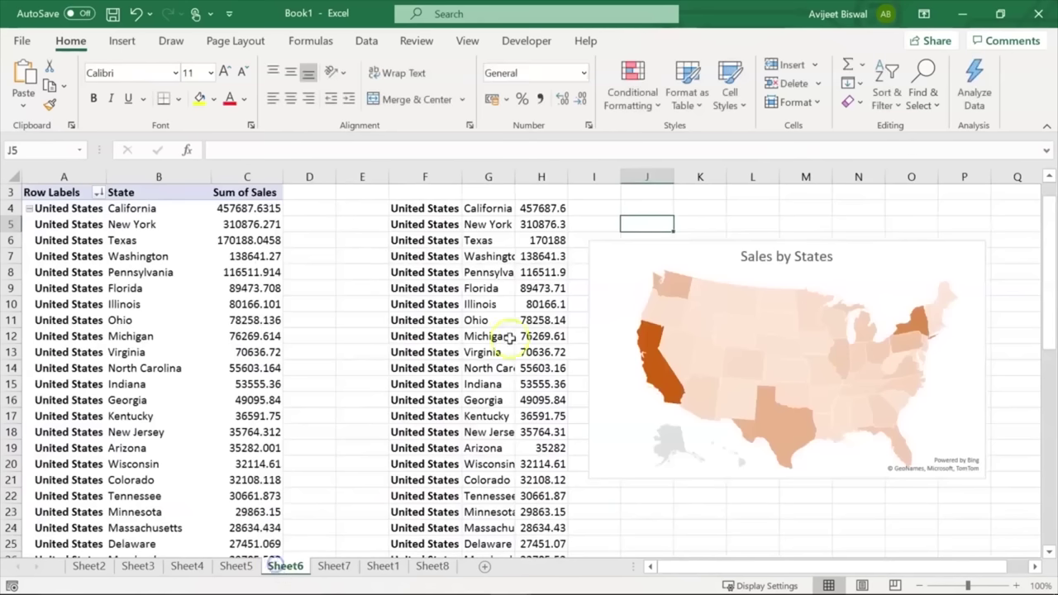
click(620, 272)
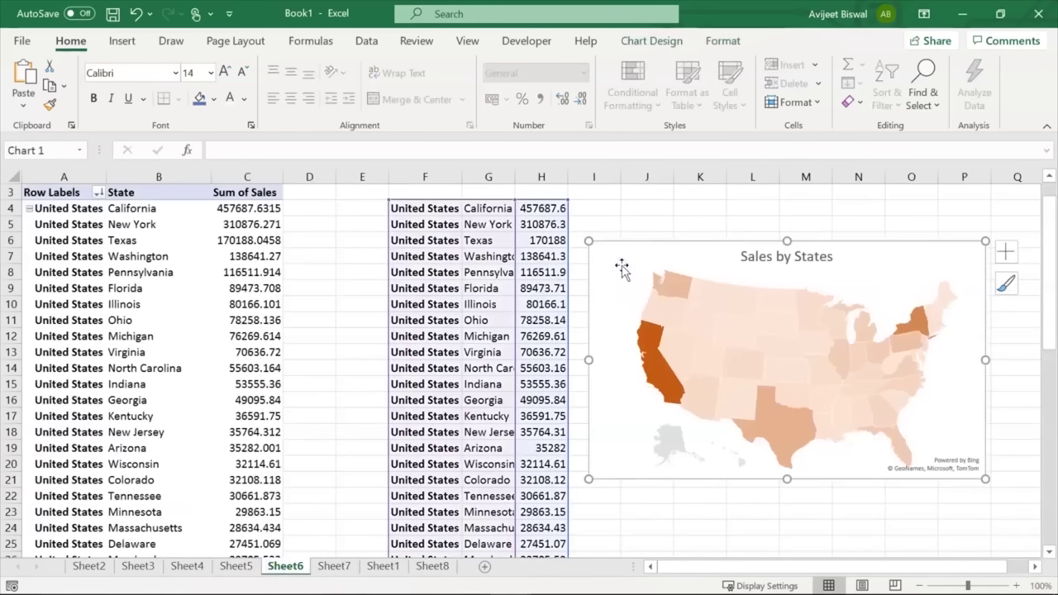
click(432, 566)
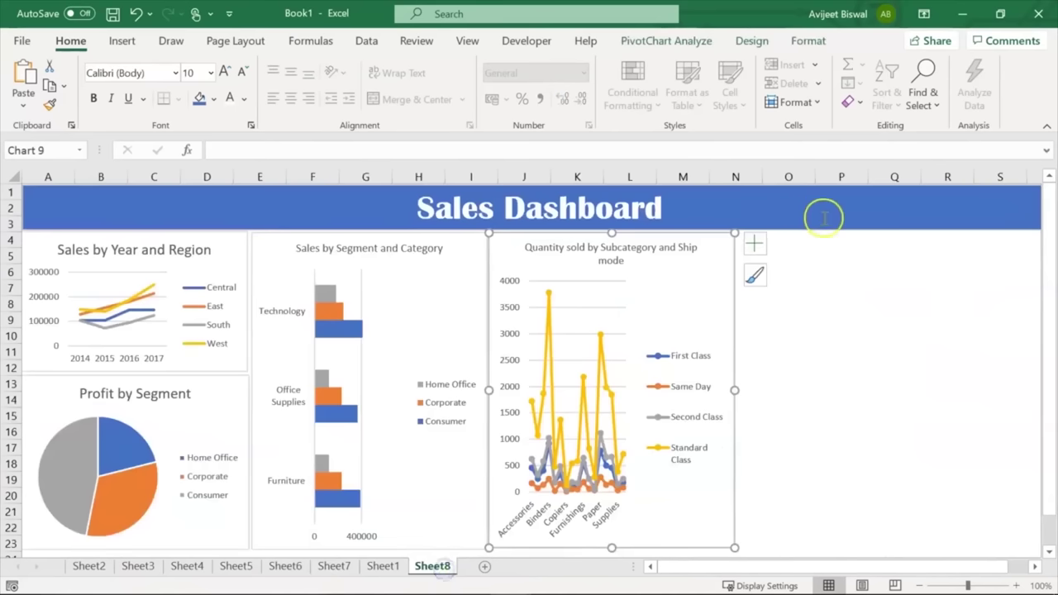
click(806, 240)
click(751, 238)
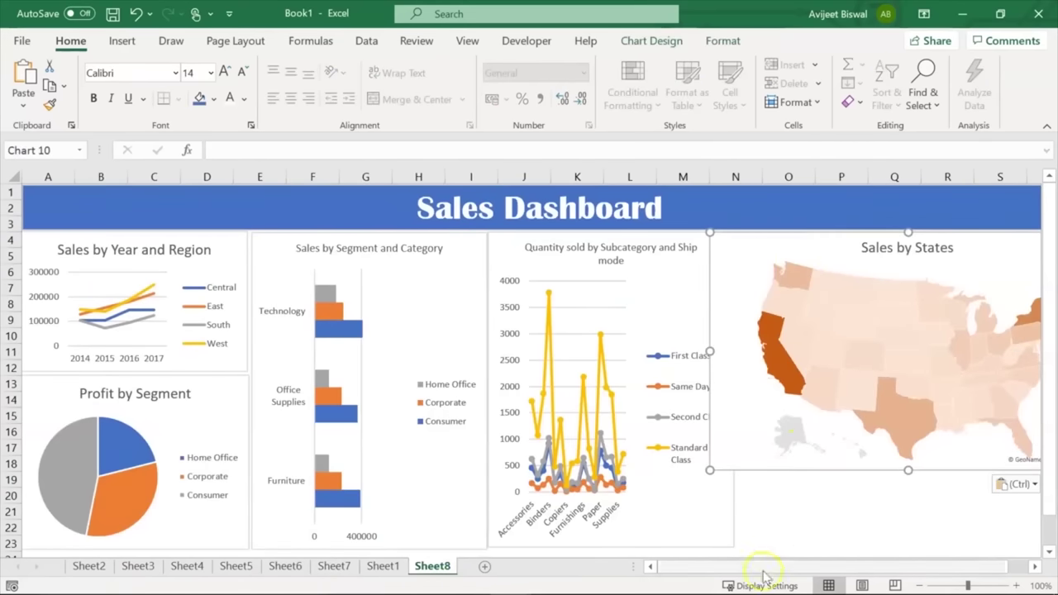
Shrink the Sales by States map beside the line chart, then go to Sheet7
scroll(933, 563, right, 1)
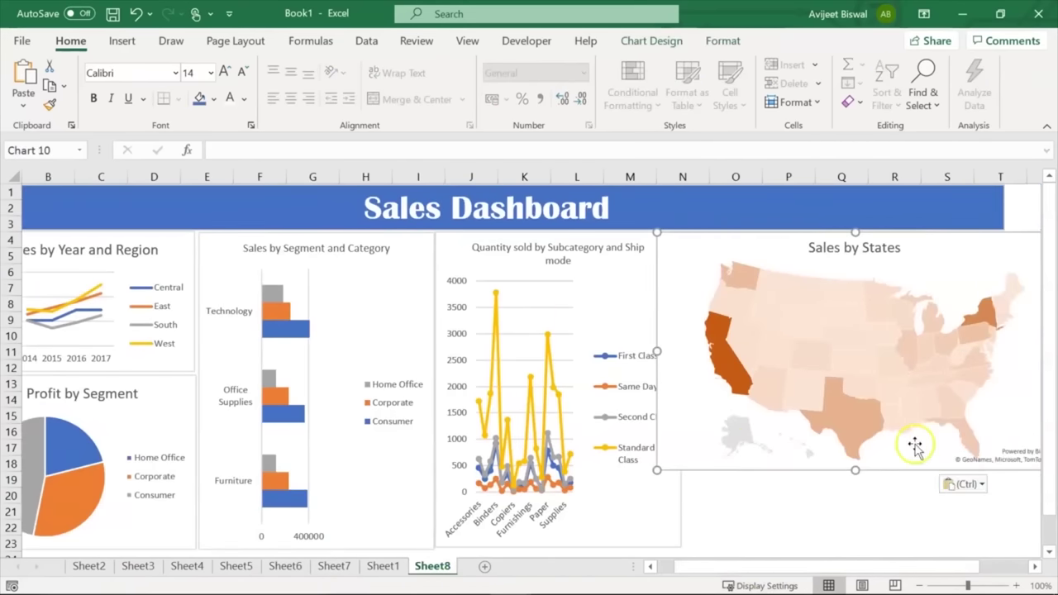
drag(659, 471, 709, 431)
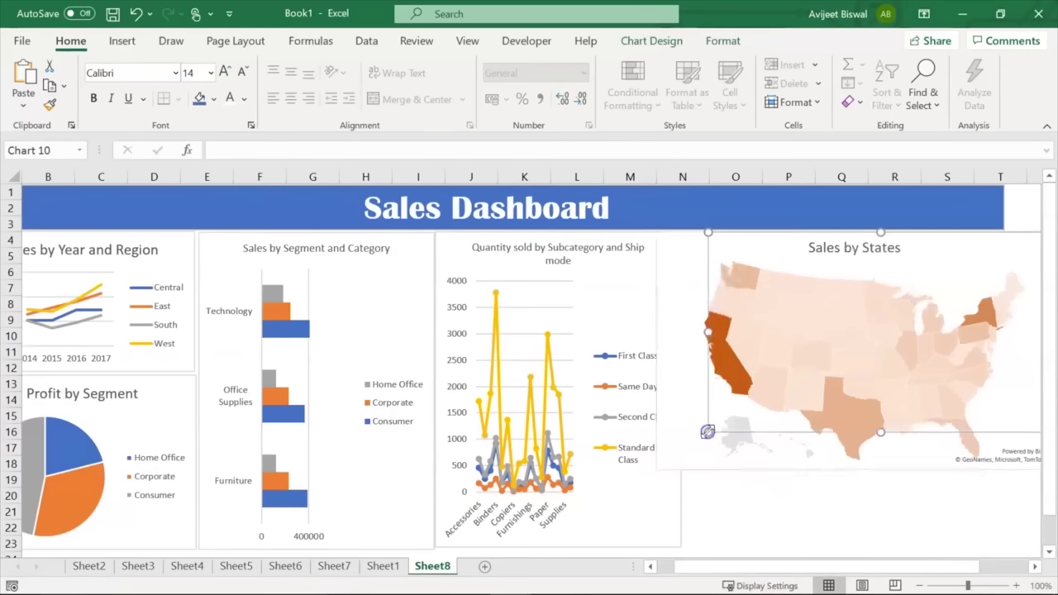
drag(941, 239, 920, 238)
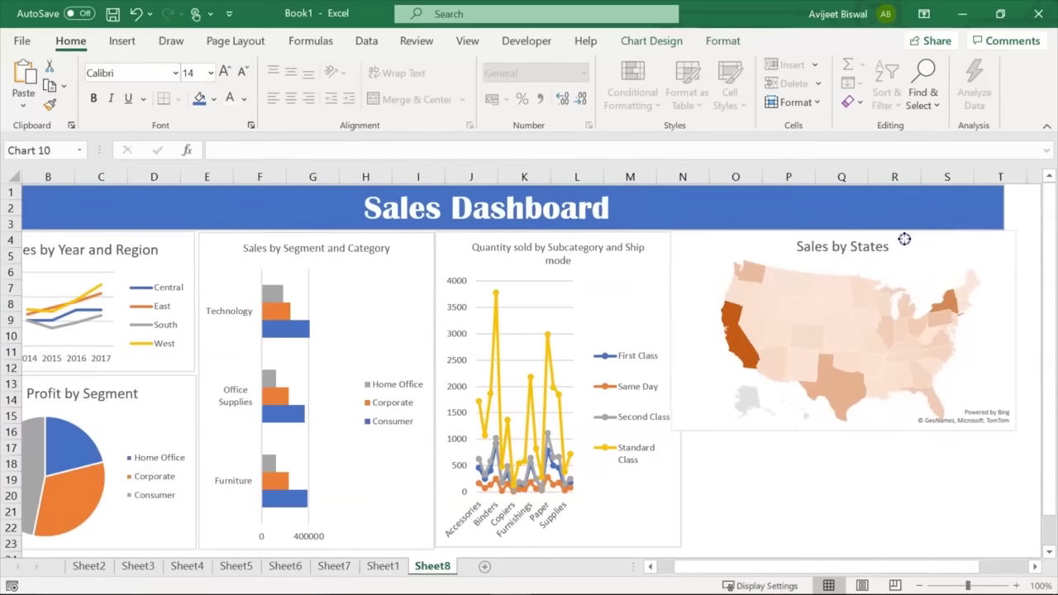
drag(1029, 432, 927, 382)
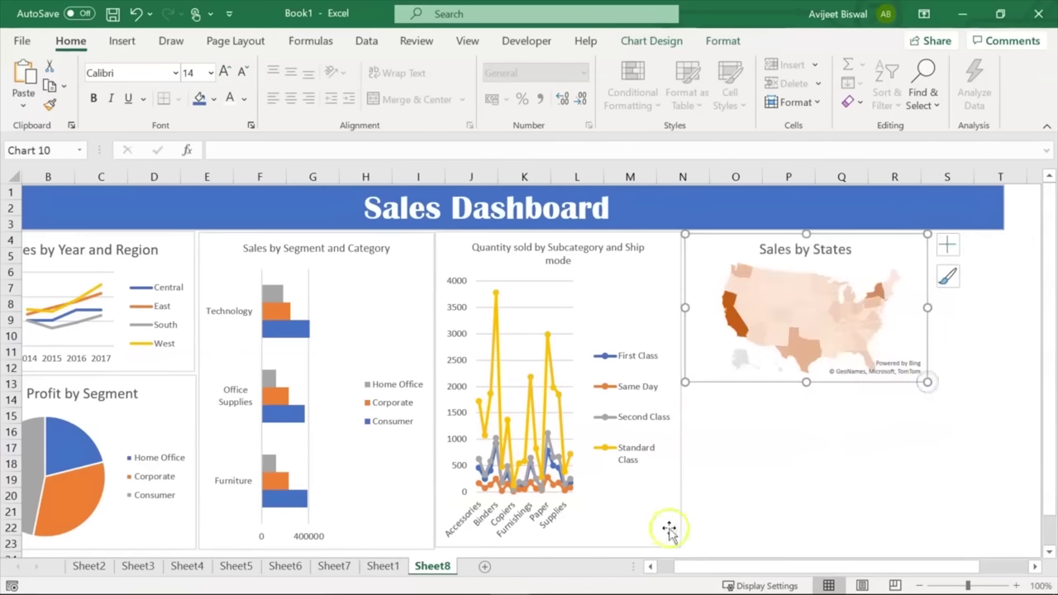
click(334, 565)
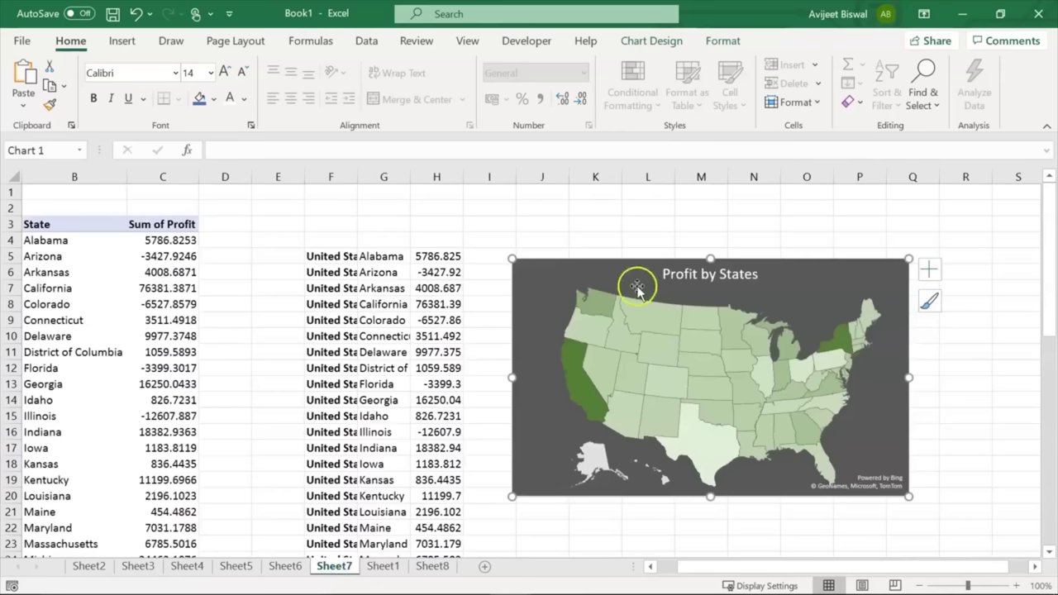
Paste the Profit by States map at N13 on the dashboard and move it up and left
click(432, 566)
click(711, 394)
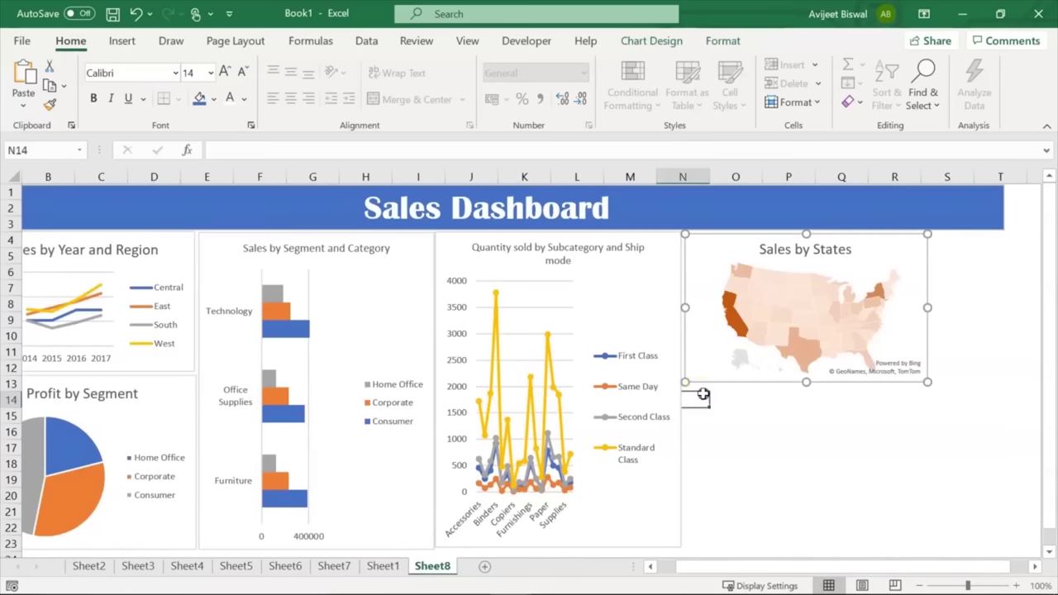
click(712, 389)
click(703, 392)
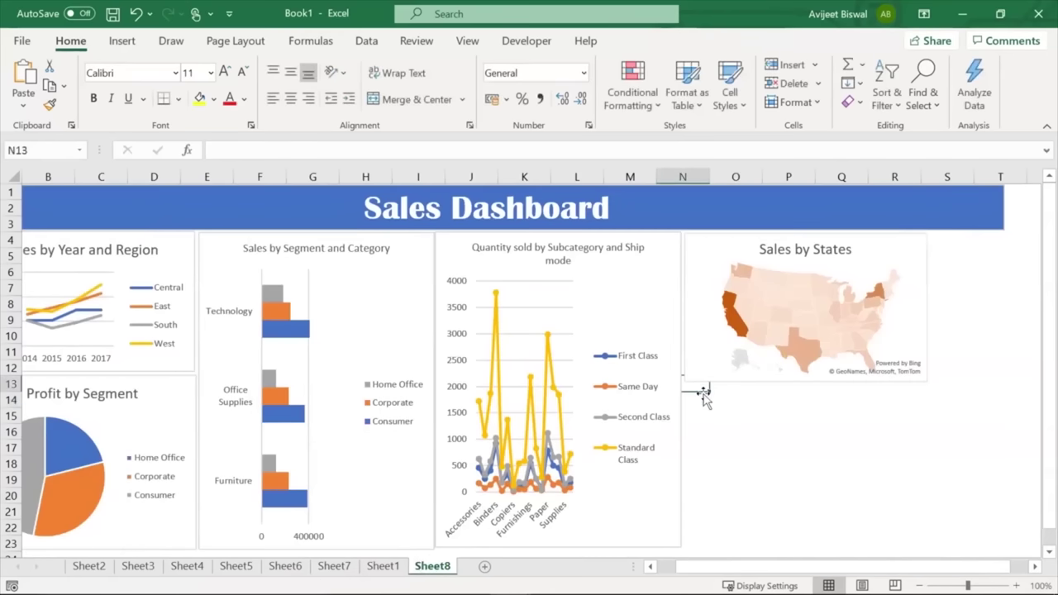
drag(938, 399, 762, 344)
Shrink the Profit by States map, place it below Sales by States, and extend it to row 23
click(858, 322)
drag(877, 319, 956, 310)
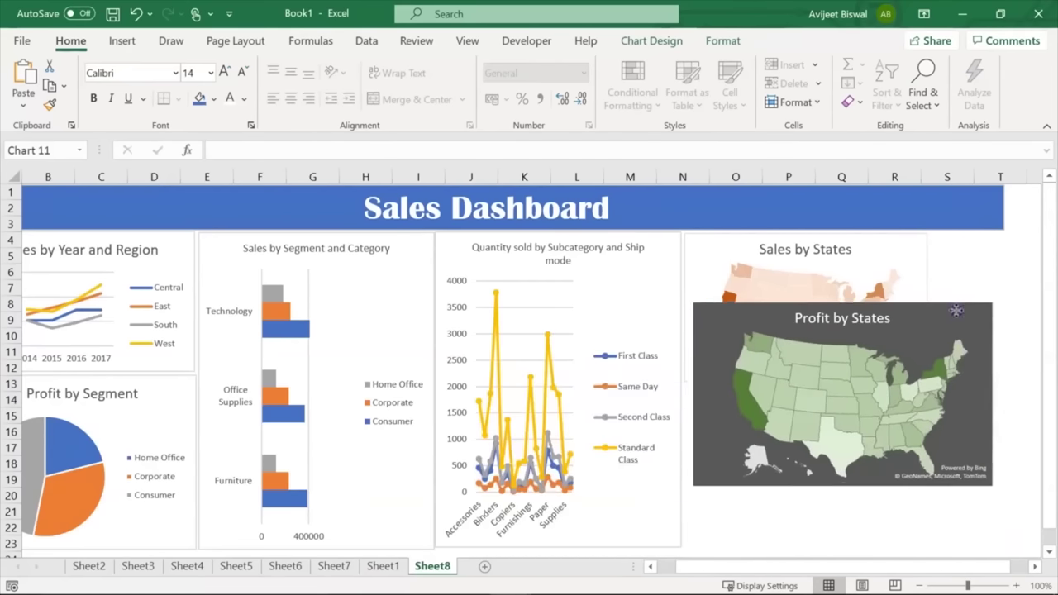
drag(993, 486, 940, 441)
drag(921, 326, 904, 396)
click(905, 396)
drag(803, 524, 804, 547)
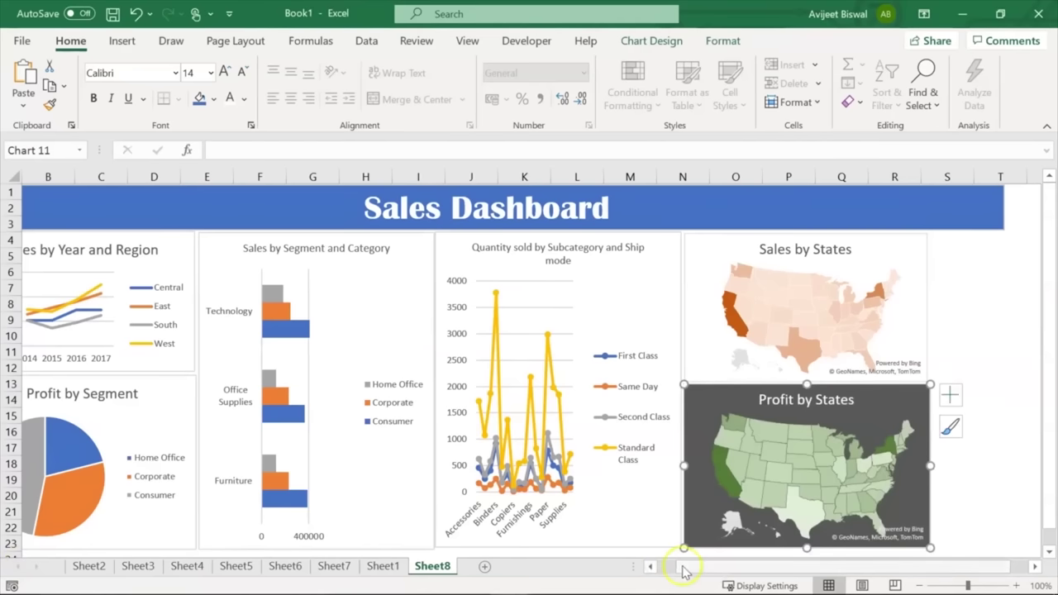
click(651, 566)
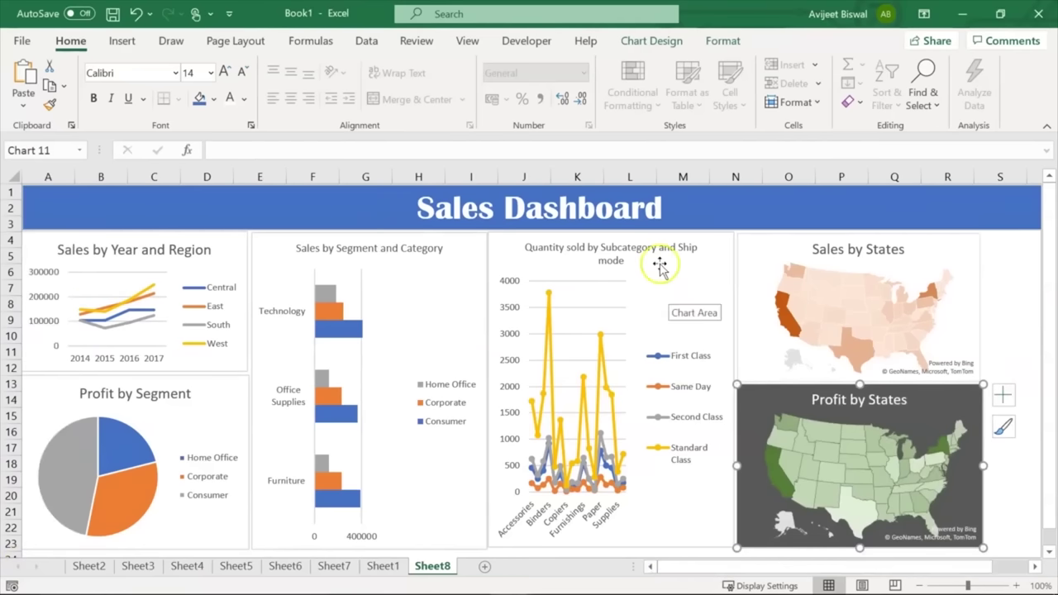
click(725, 238)
click(1016, 254)
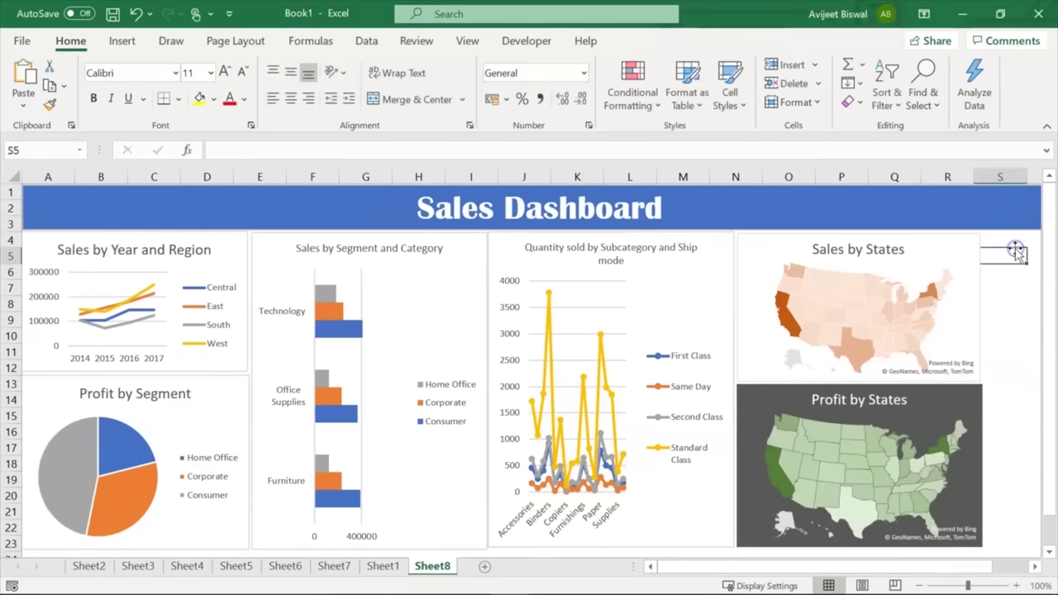
Insert a timeline for the Order Date field
click(212, 242)
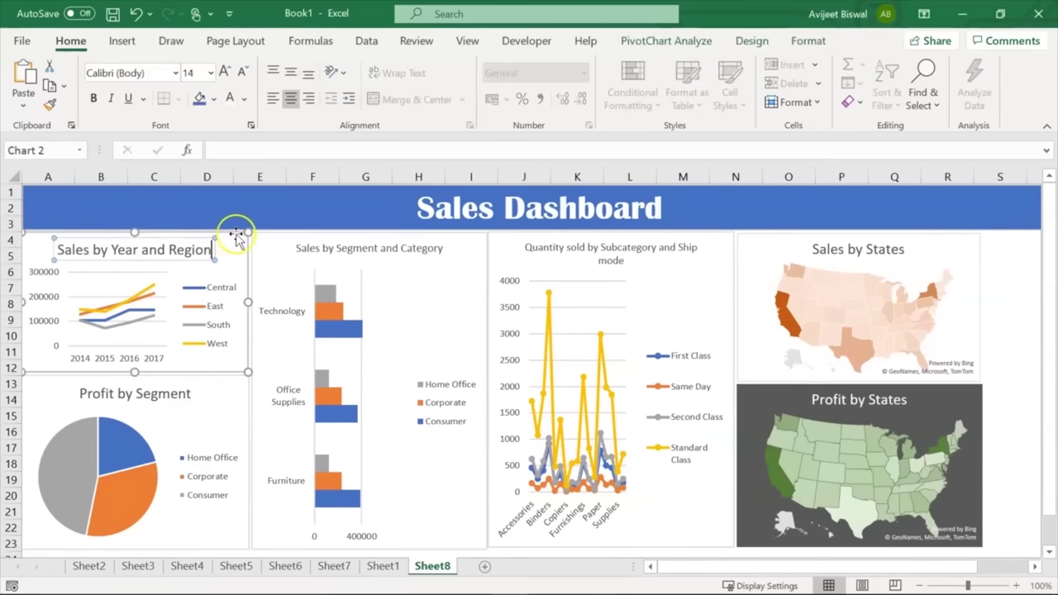
click(236, 237)
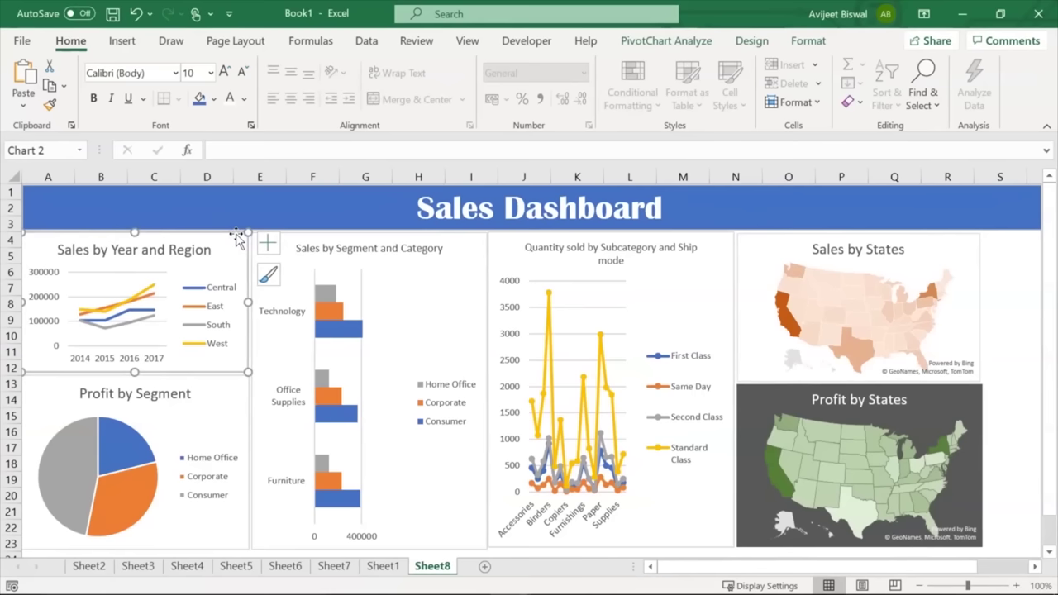
click(223, 240)
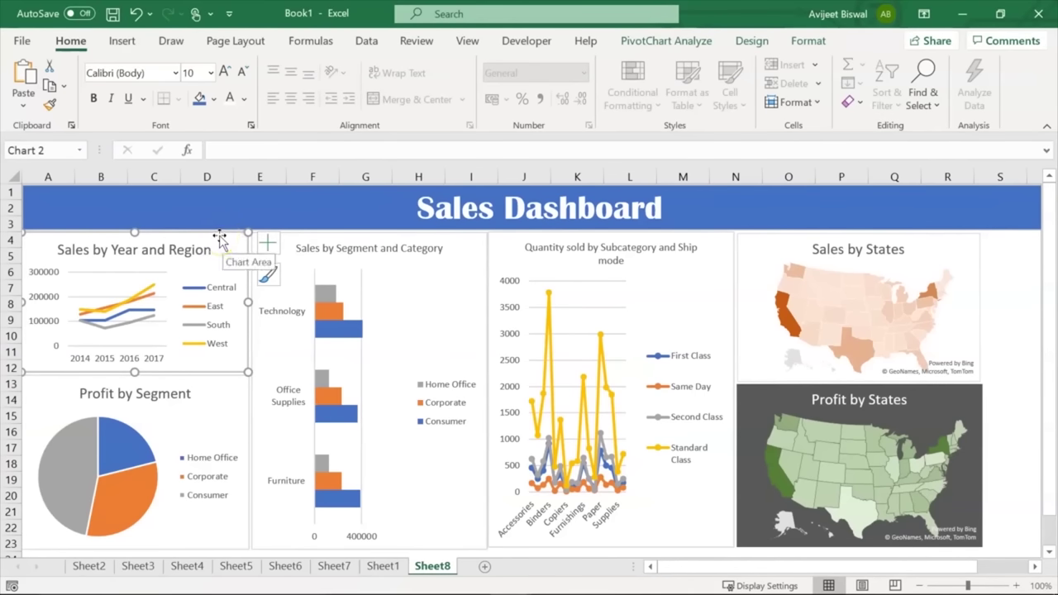
click(124, 42)
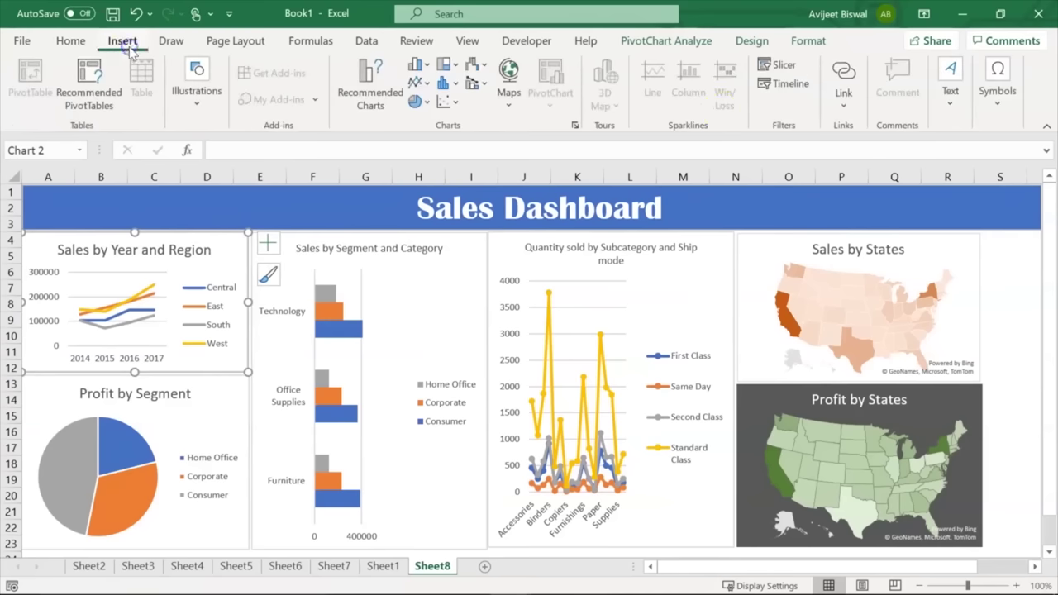
click(791, 84)
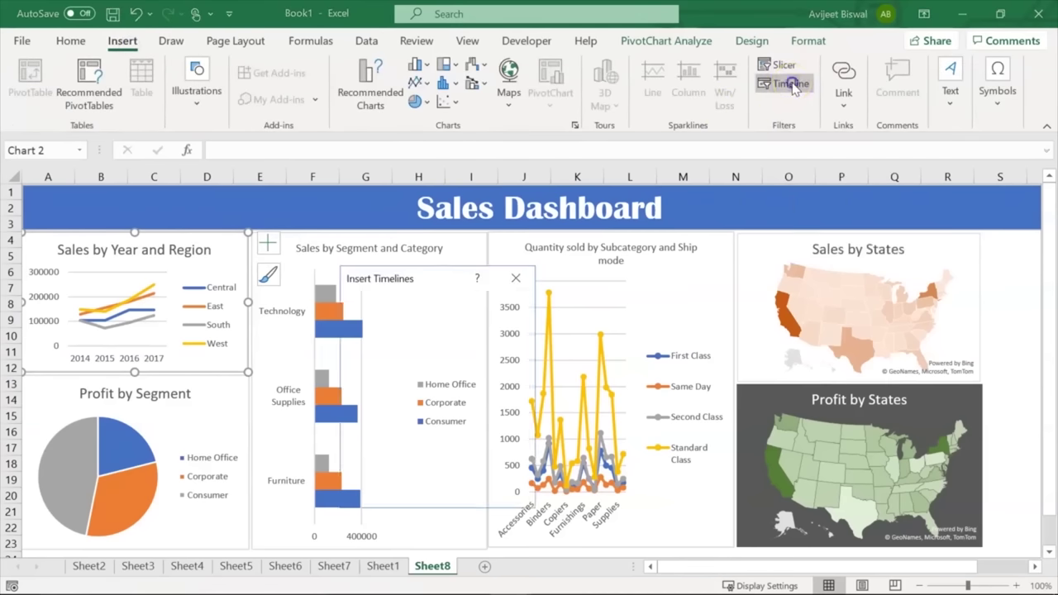
drag(388, 285, 433, 279)
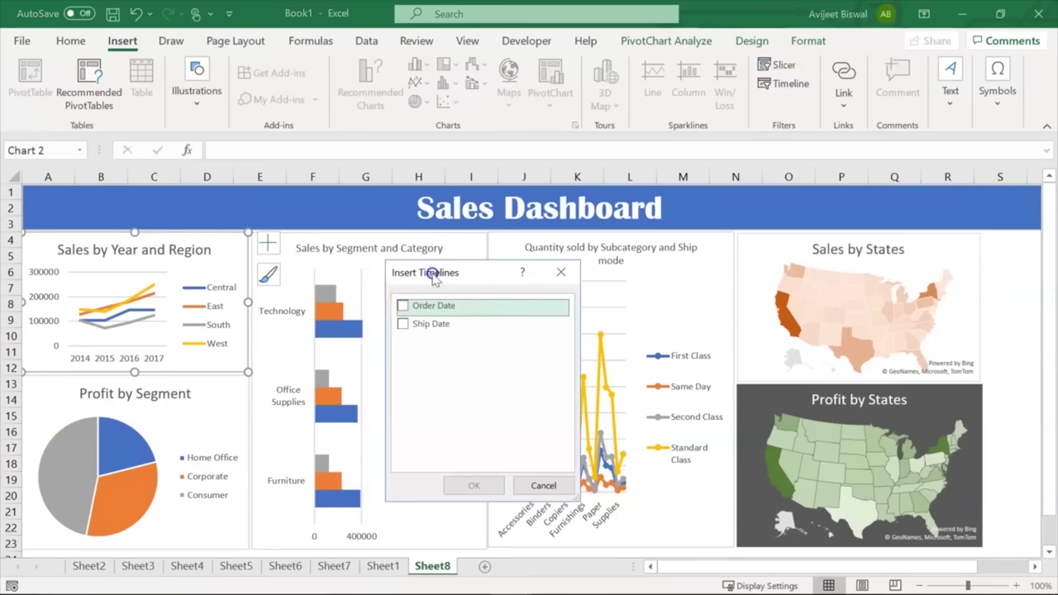
click(403, 306)
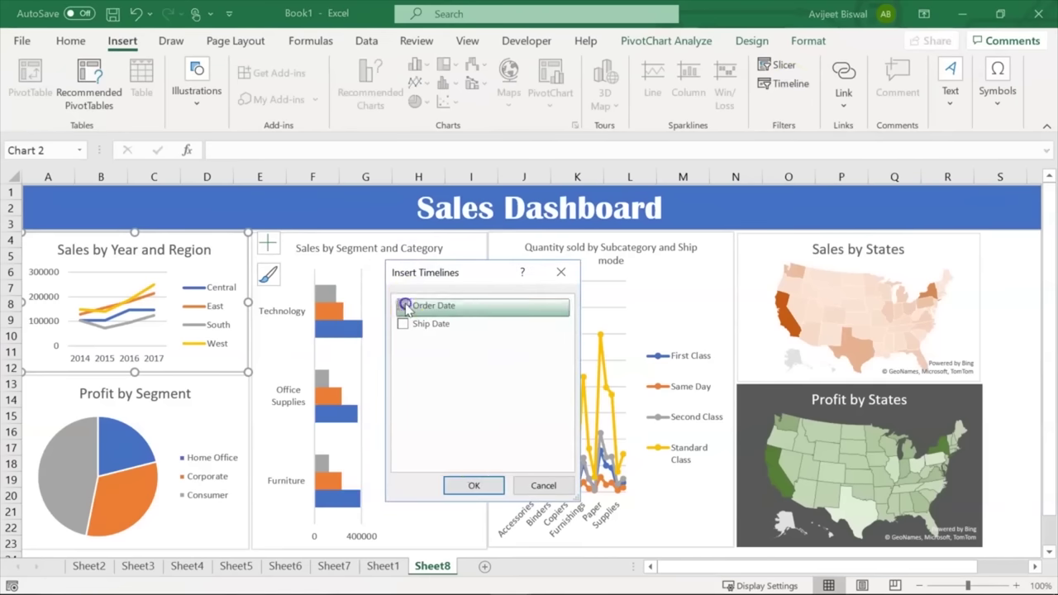
click(472, 486)
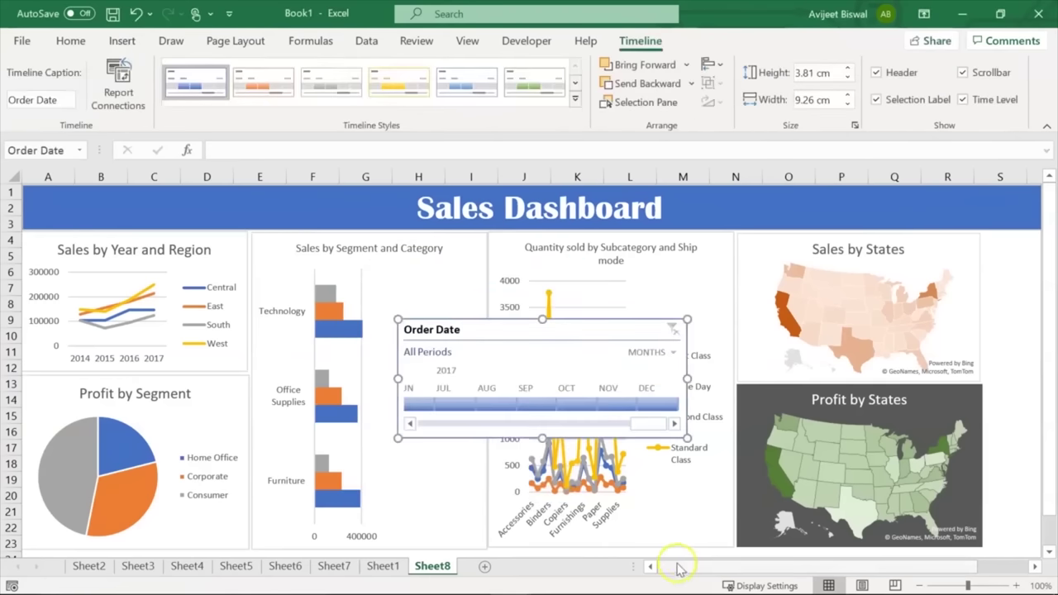
Group the timeline by years, narrow it, and place it right of Sales by States
drag(615, 329, 921, 296)
drag(822, 567, 874, 562)
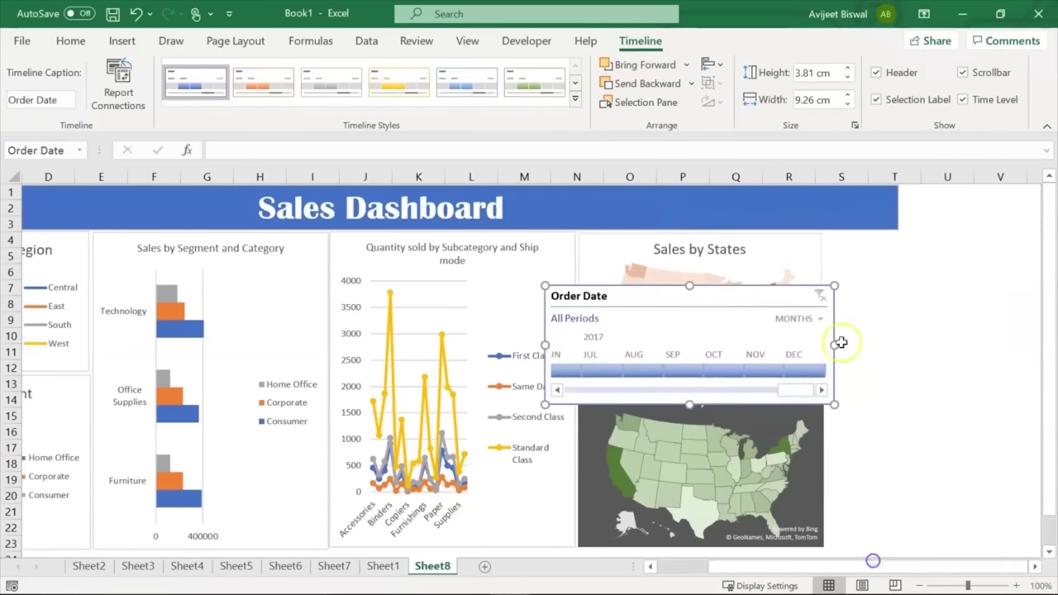
drag(749, 298, 987, 255)
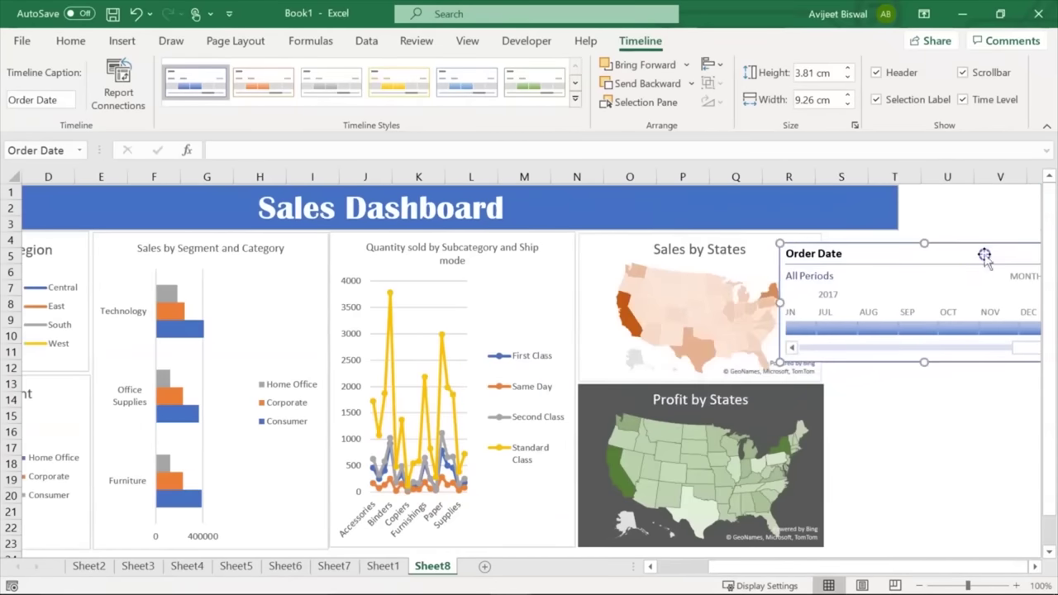
drag(915, 256, 916, 261)
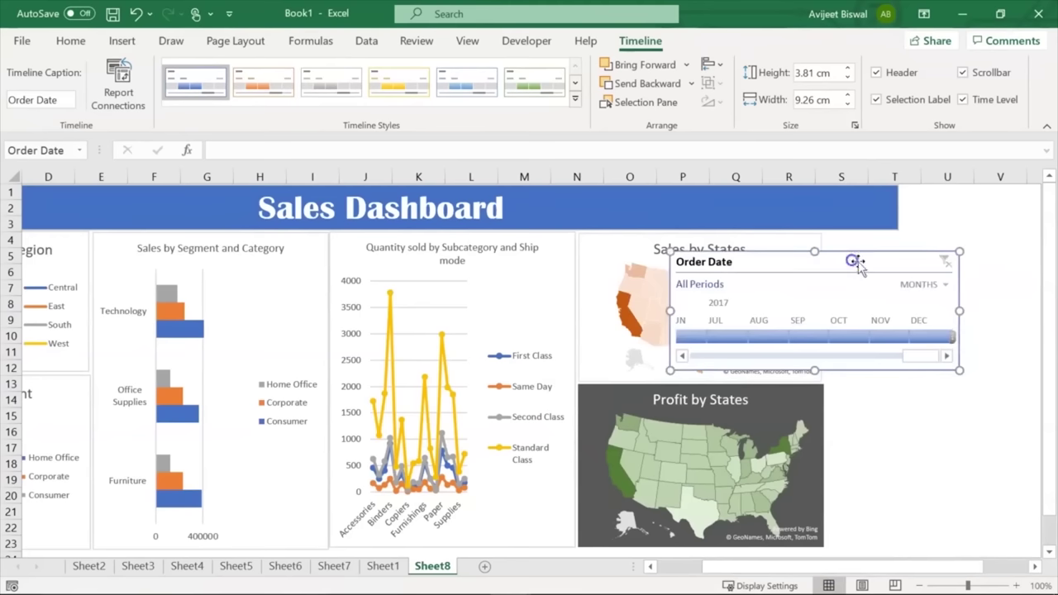
click(947, 285)
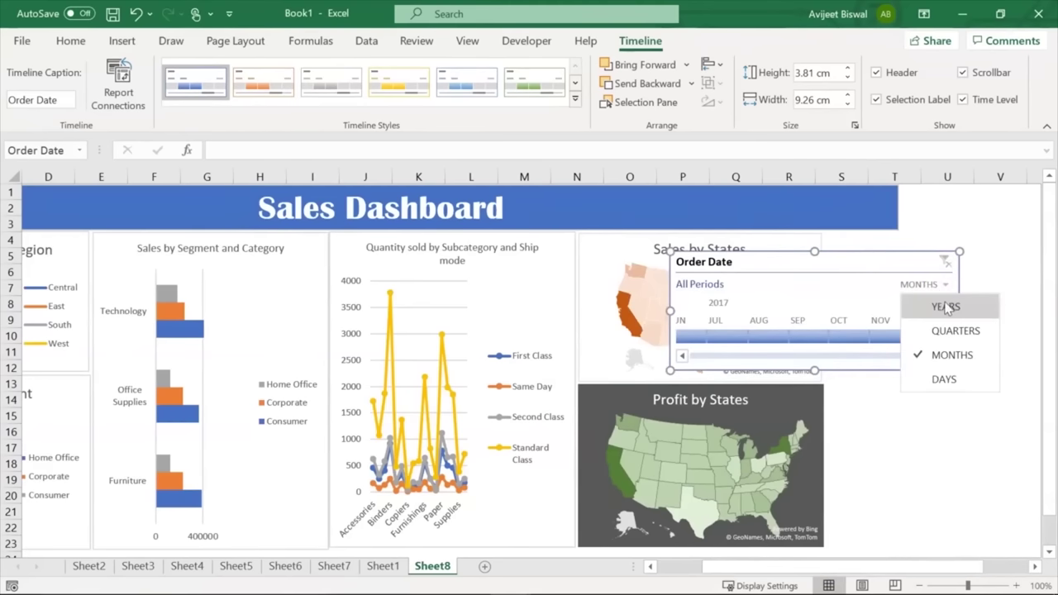
click(947, 308)
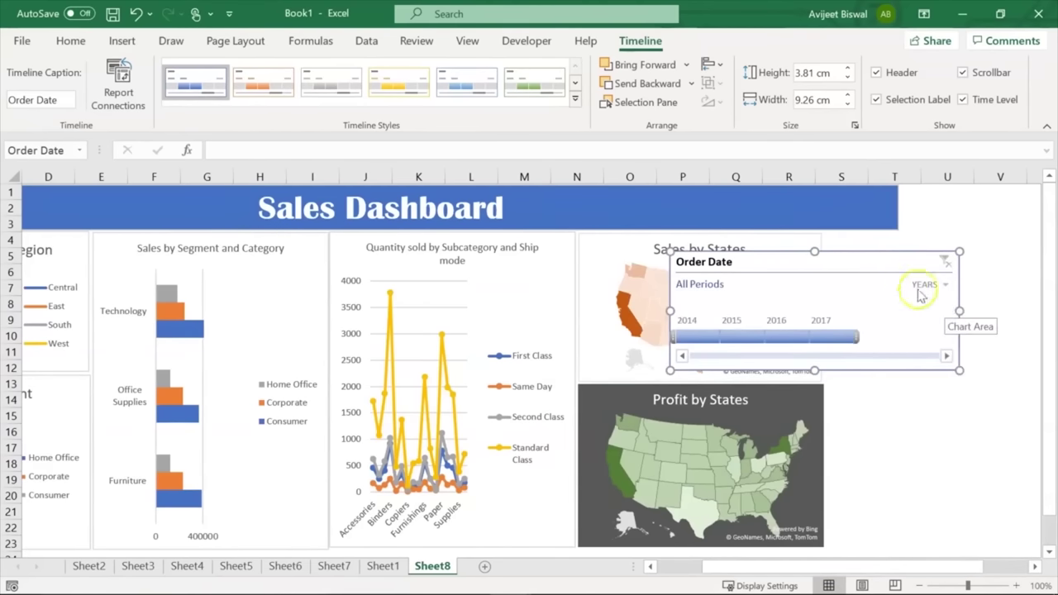
drag(957, 310, 869, 316)
drag(799, 267, 955, 248)
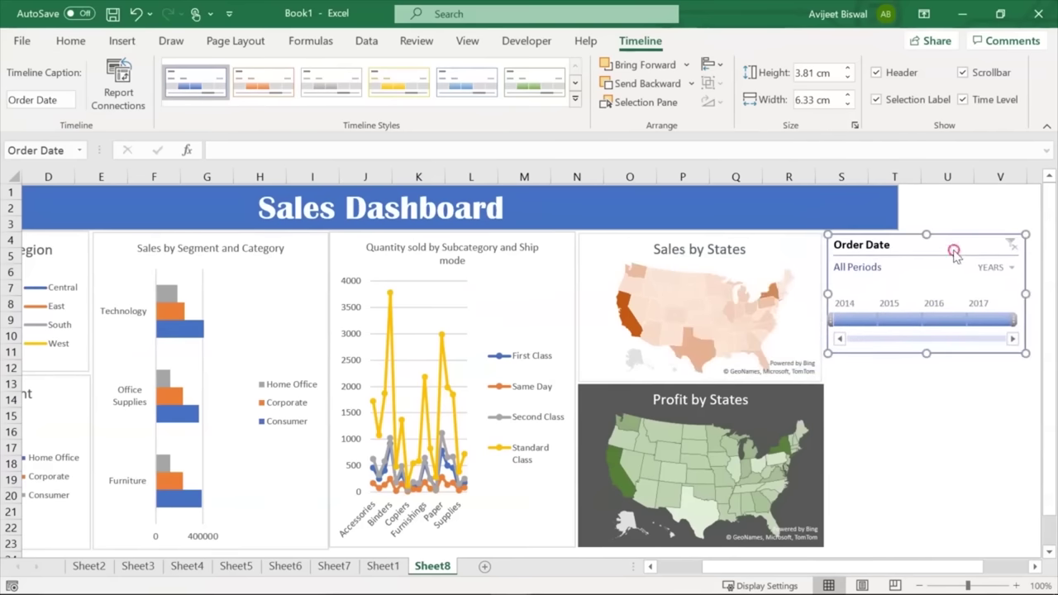
Link the Order Date timeline to PivotTable1 through PivotTable6 via Report Connections
right_click(955, 253)
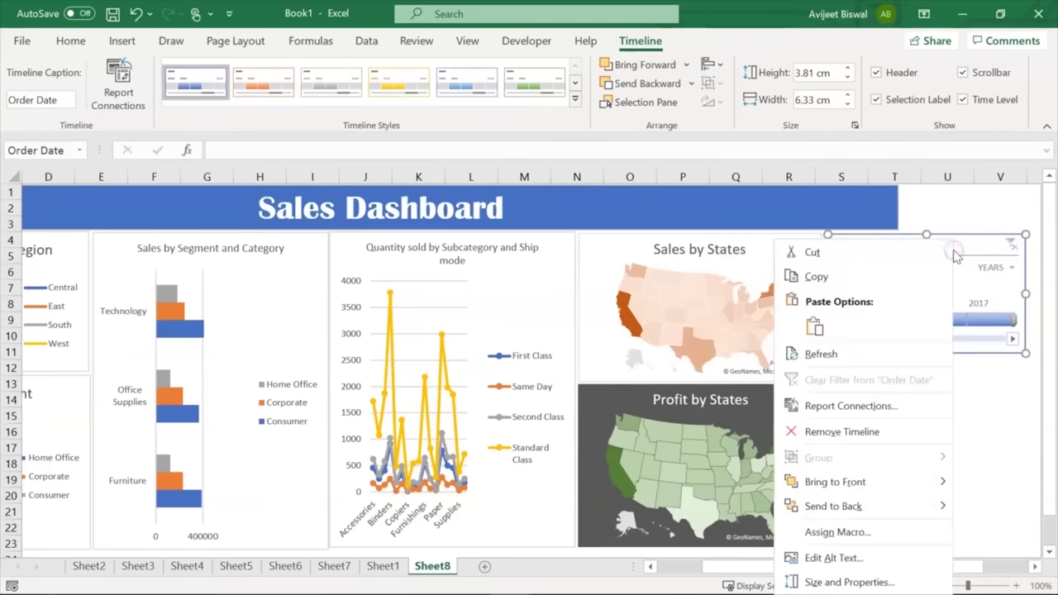
click(847, 407)
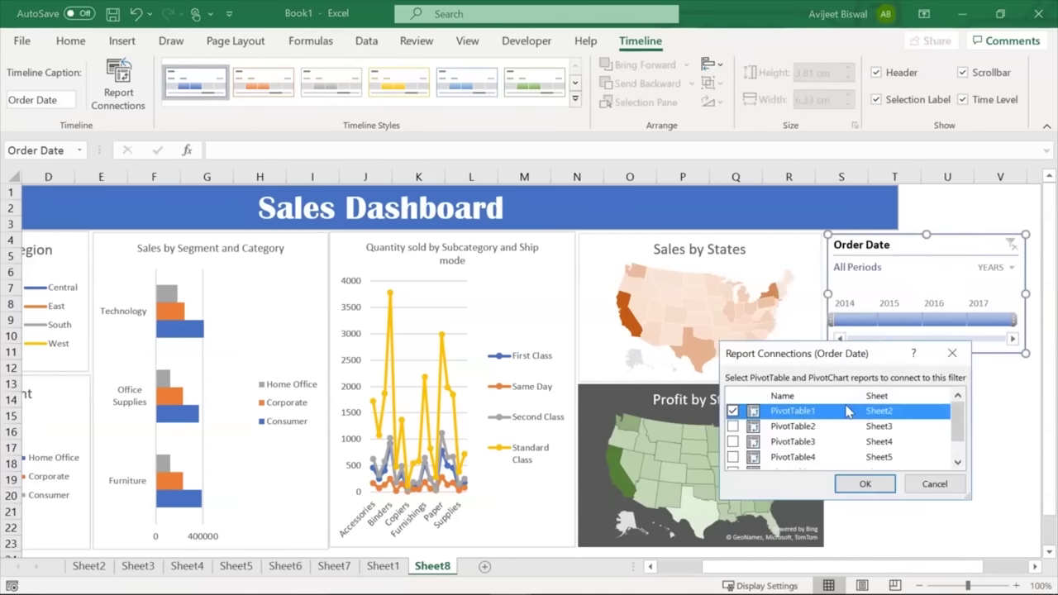
click(732, 426)
click(732, 441)
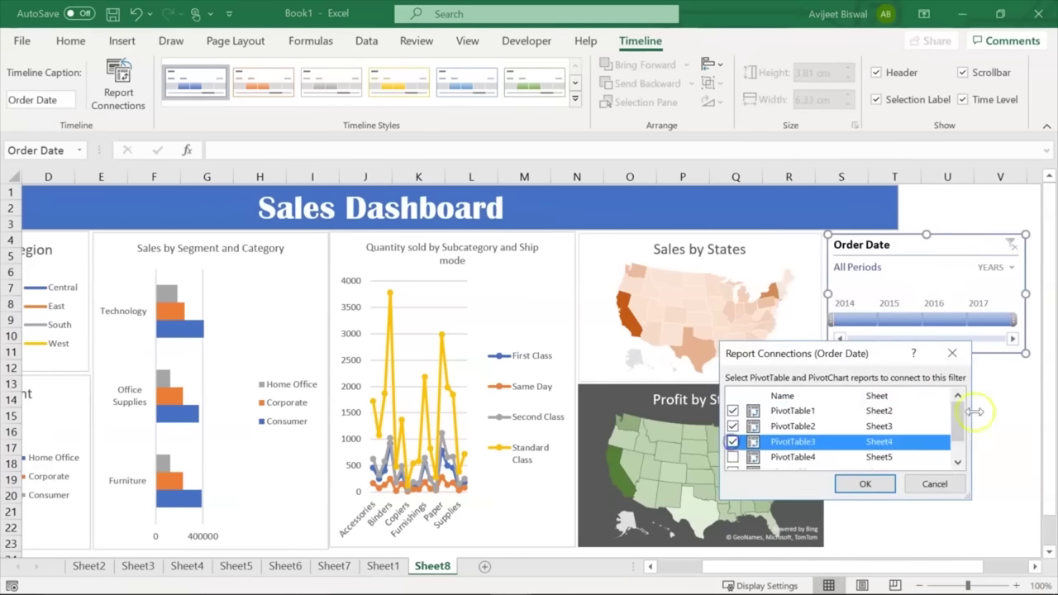
drag(959, 414, 956, 441)
click(733, 430)
click(733, 446)
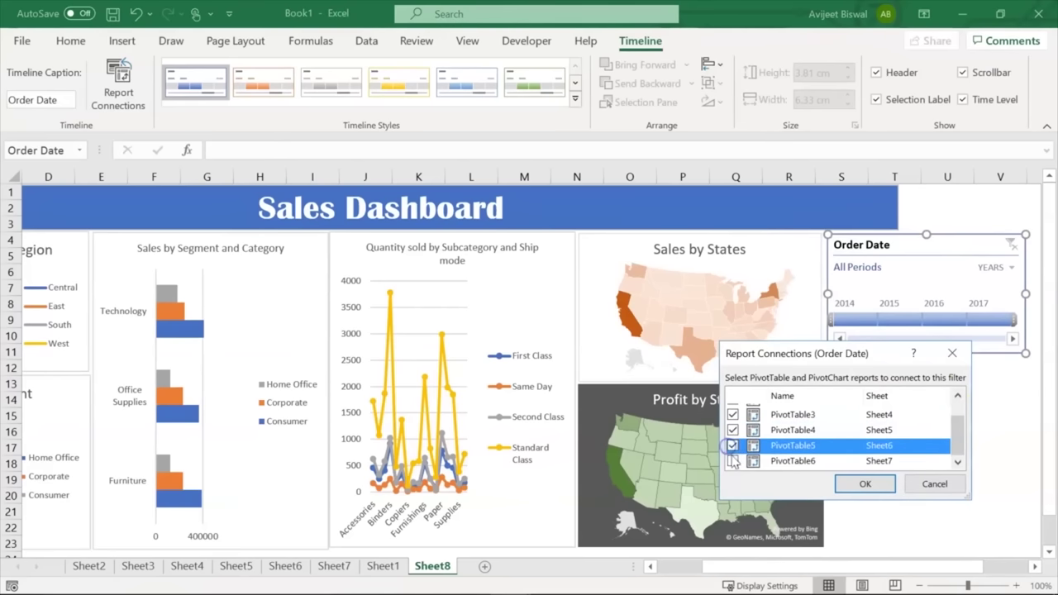
click(733, 460)
mouse_move(960, 438)
mouse_down()
mouse_move(955, 399)
mouse_move(955, 438)
mouse_up()
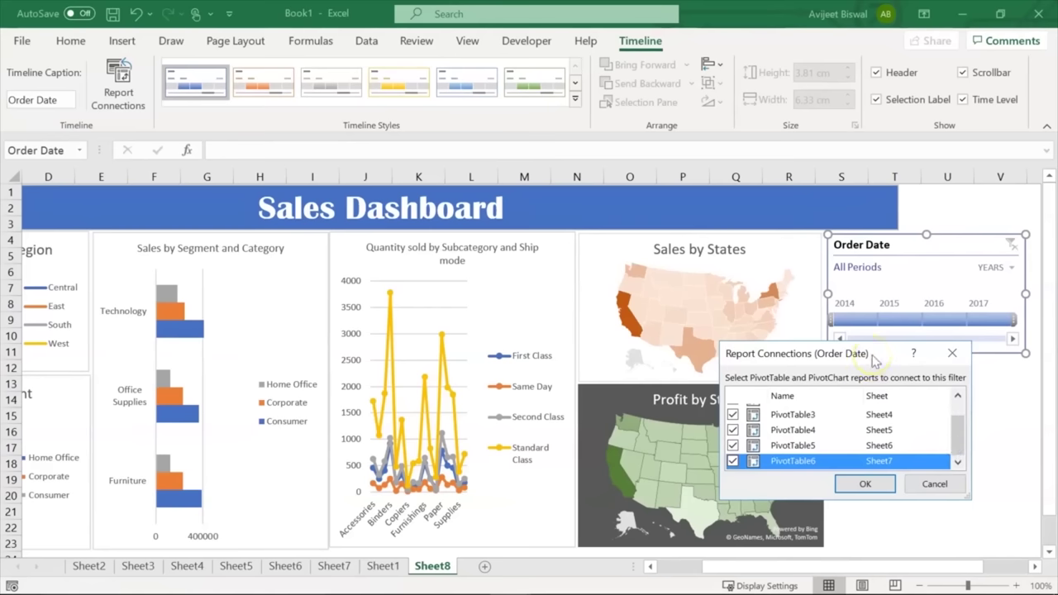
click(869, 485)
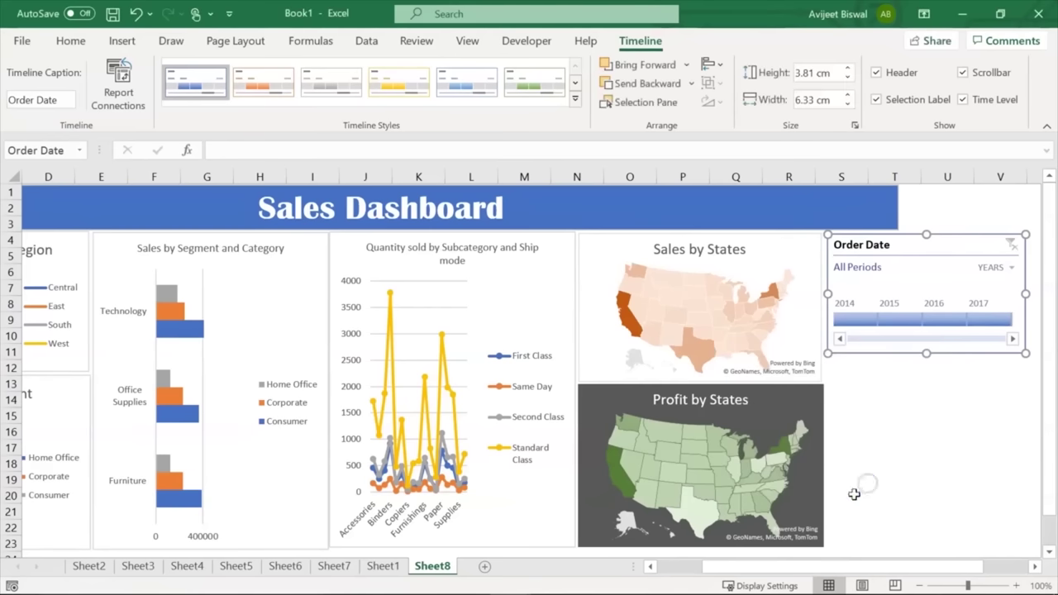
Narrow the Order Date timeline from 6.33 cm to 5.22 cm wide
mouse_move(795, 569)
mouse_down()
mouse_move(763, 572)
mouse_move(797, 564)
mouse_up()
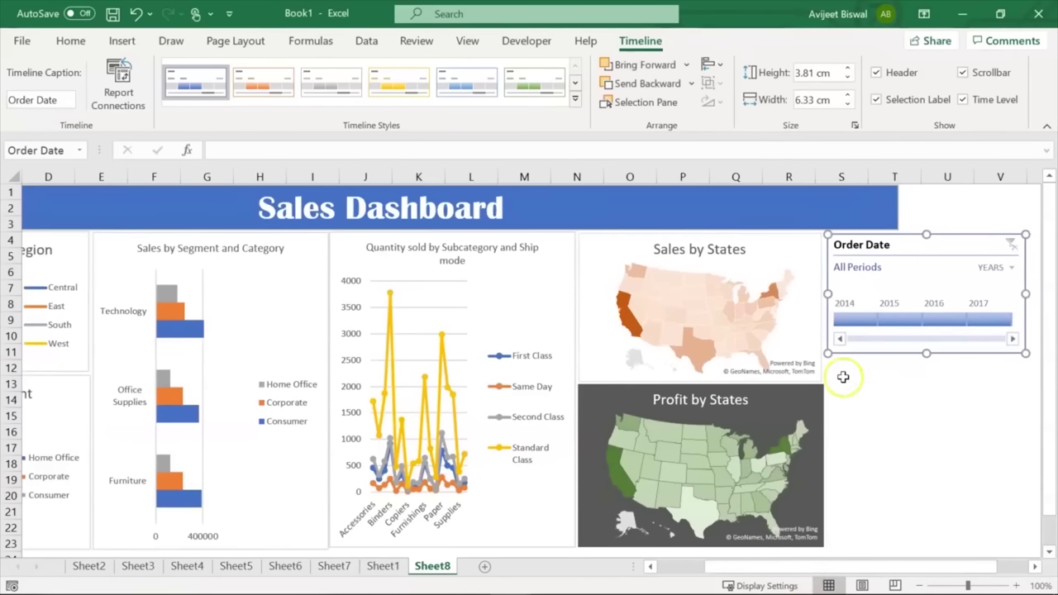
drag(1024, 294, 992, 294)
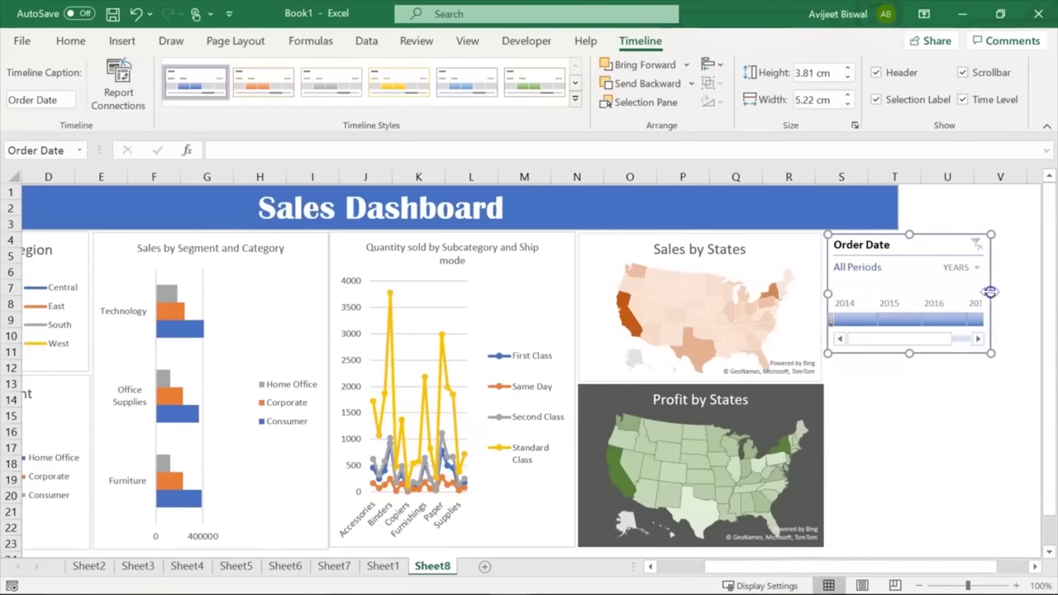
drag(785, 567, 739, 567)
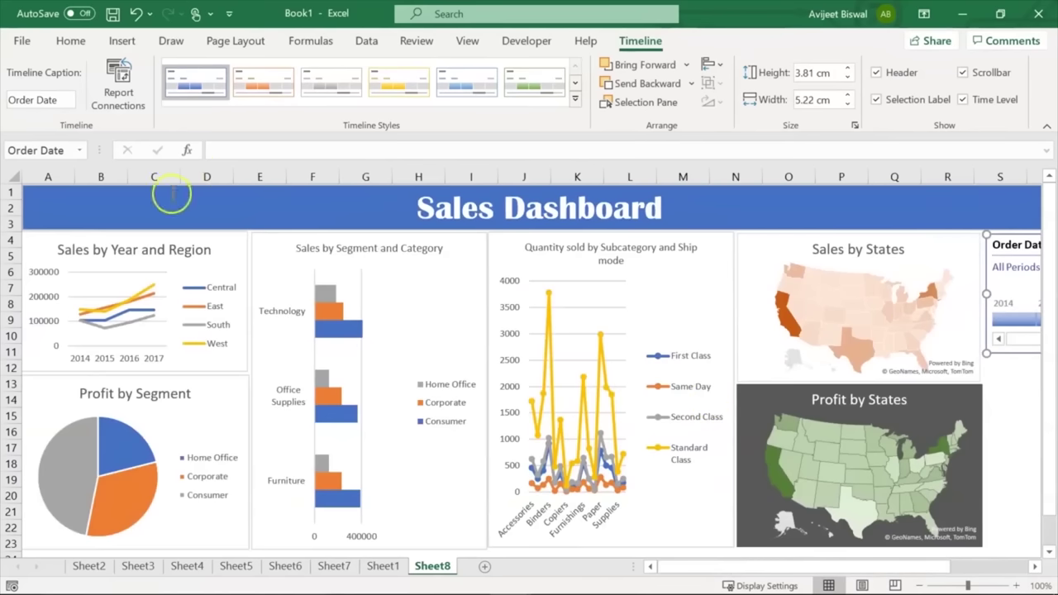
Insert a Region slicer on the dashboard
click(214, 397)
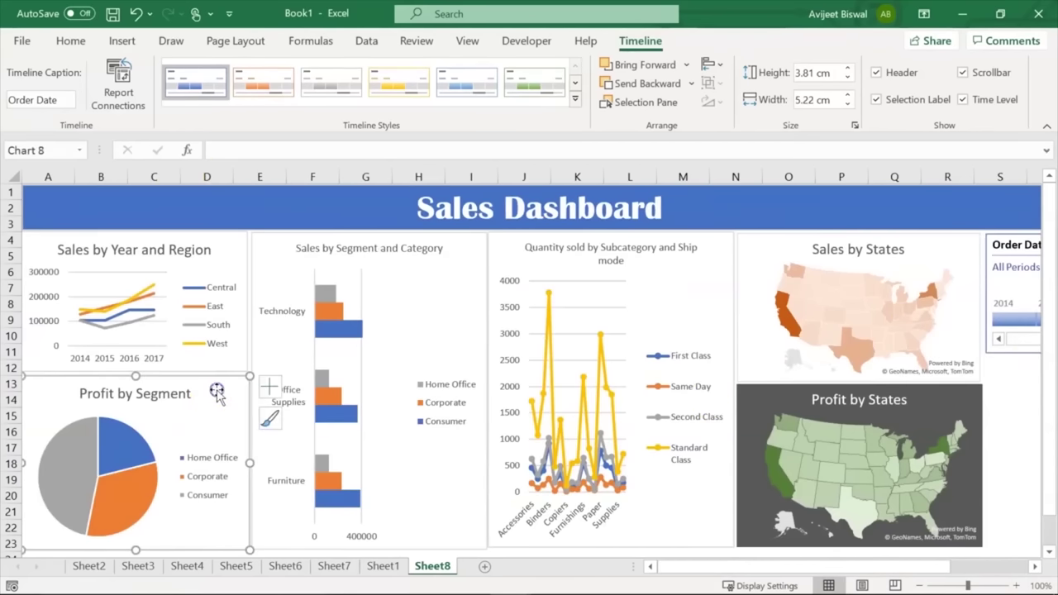
click(121, 43)
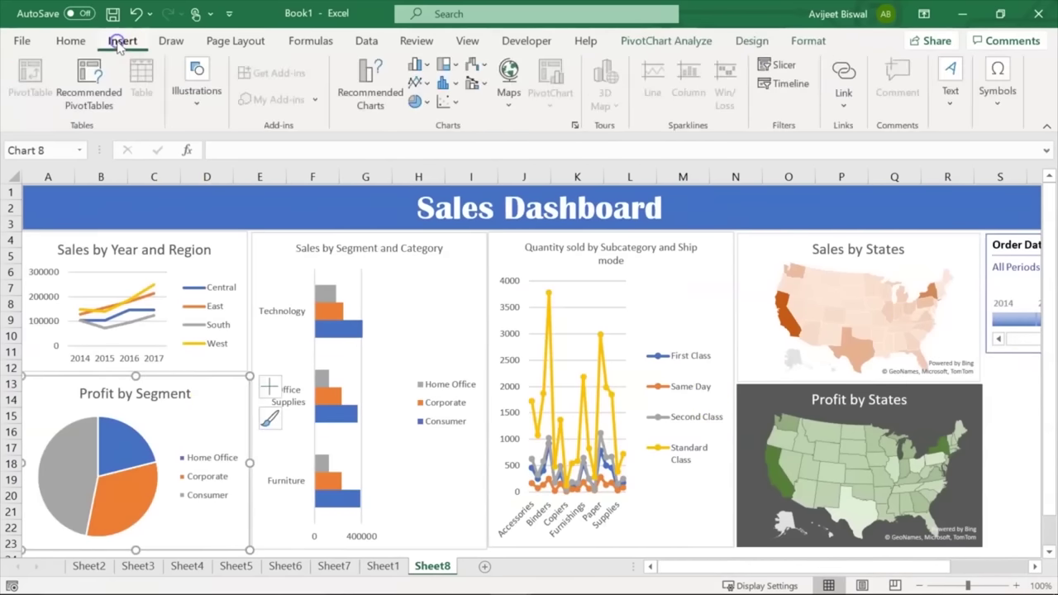
click(781, 66)
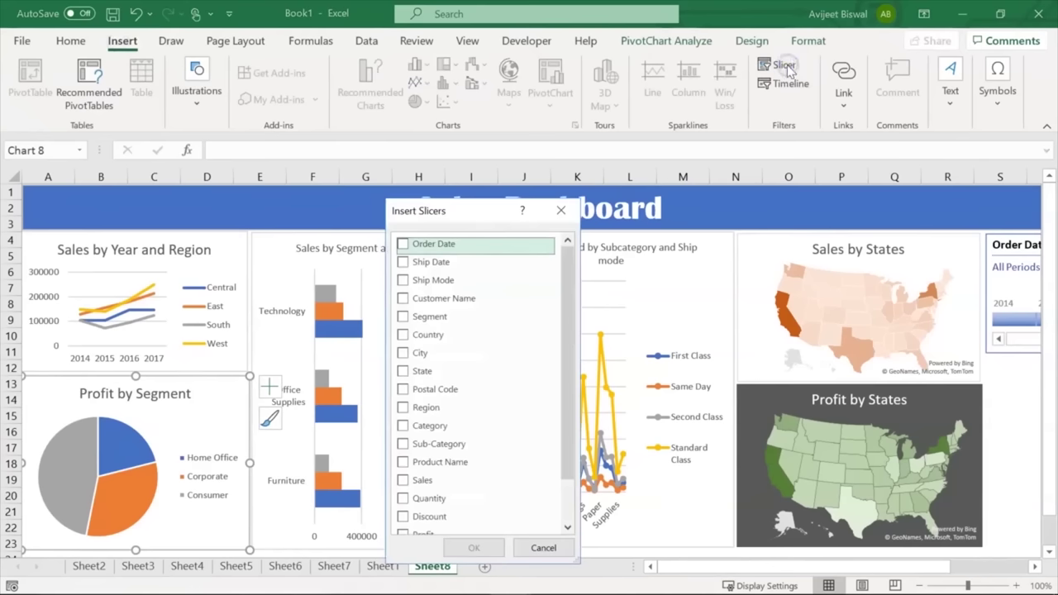
drag(569, 281, 560, 319)
click(547, 355)
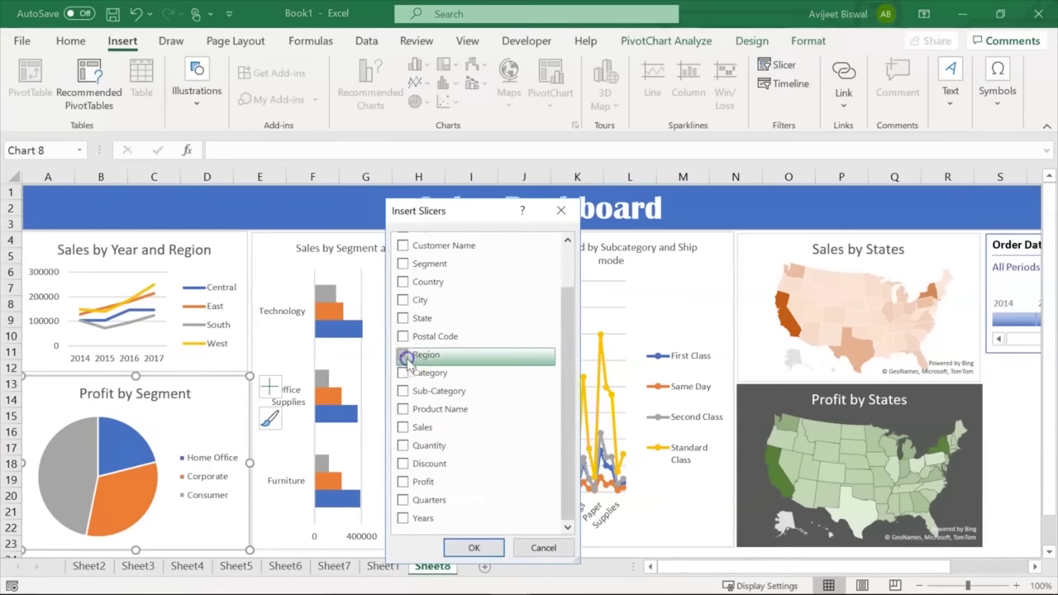
click(466, 550)
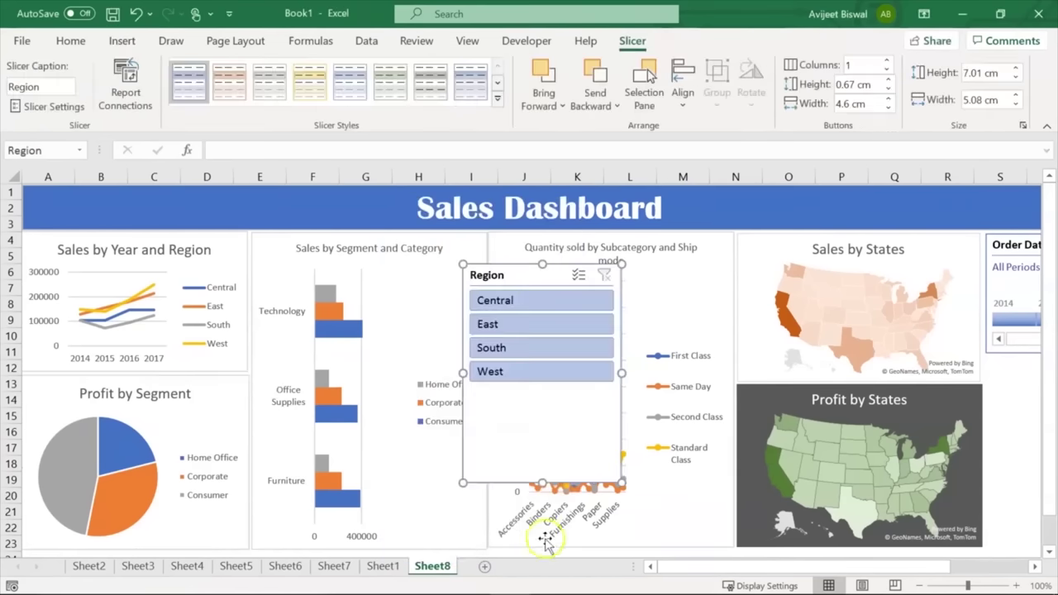
Place the Region slicer below the Order Date timeline, 4.04 cm tall and 3.48 cm wide
drag(530, 277, 970, 376)
drag(726, 569, 910, 568)
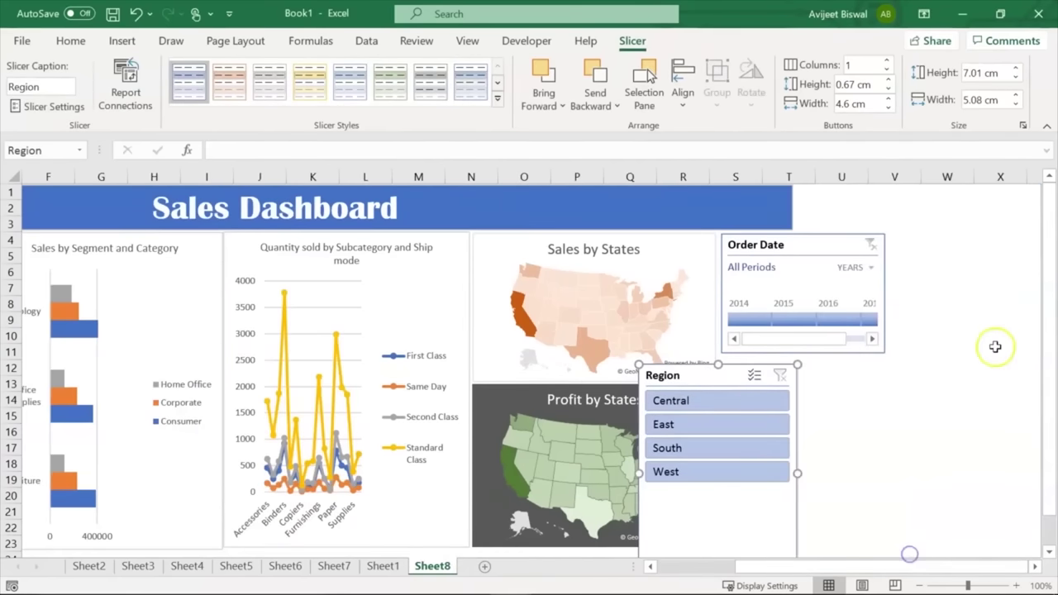
drag(718, 389, 838, 280)
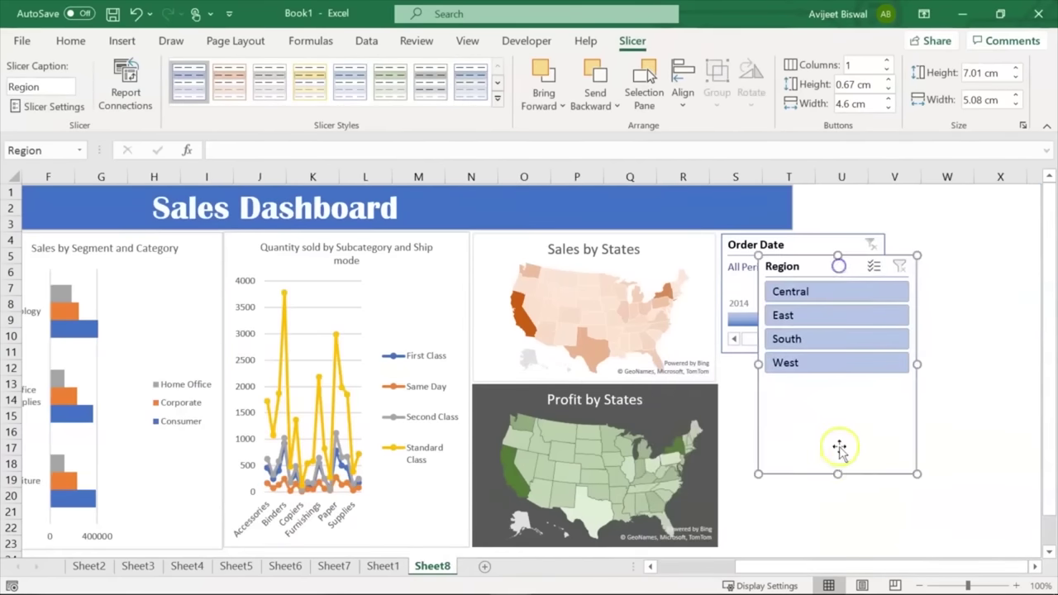
drag(831, 414, 832, 381)
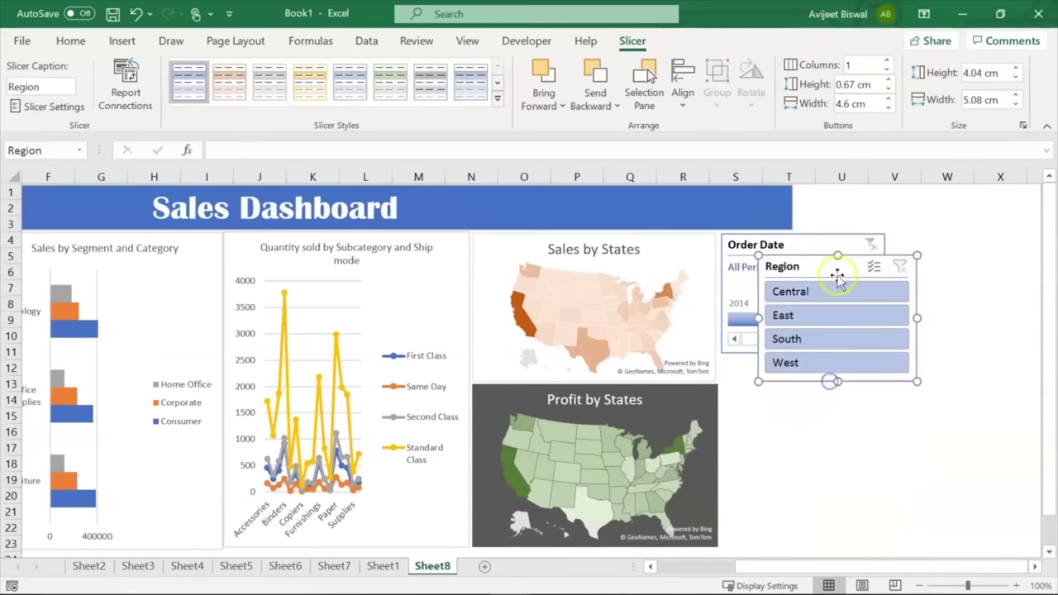
drag(846, 267, 814, 370)
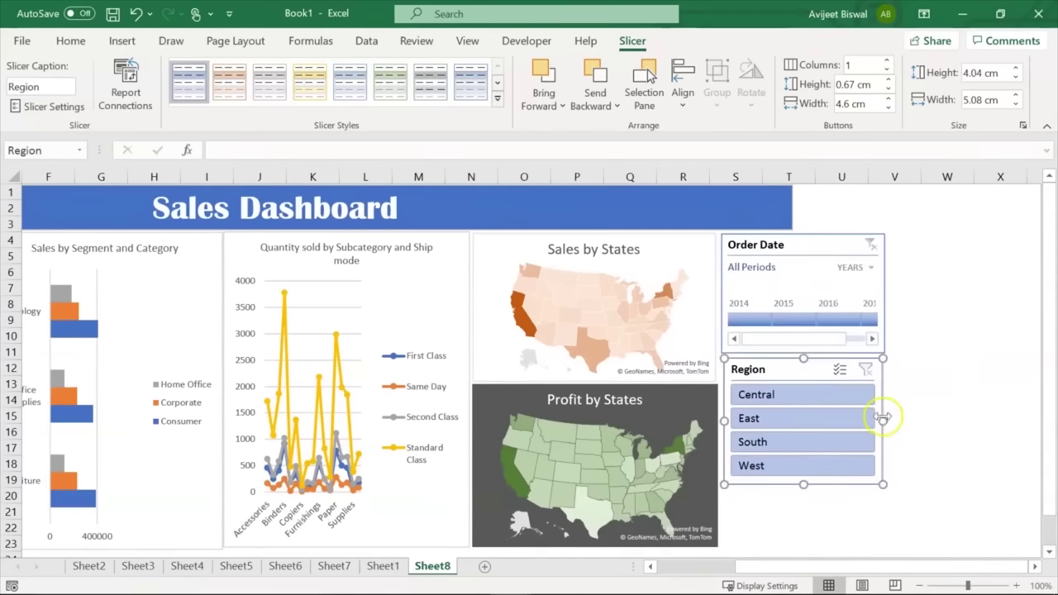
click(735, 571)
drag(786, 571, 912, 545)
drag(883, 419, 846, 421)
Narrow the Order Date timeline further to match the Region slicer
click(826, 245)
drag(889, 284, 853, 291)
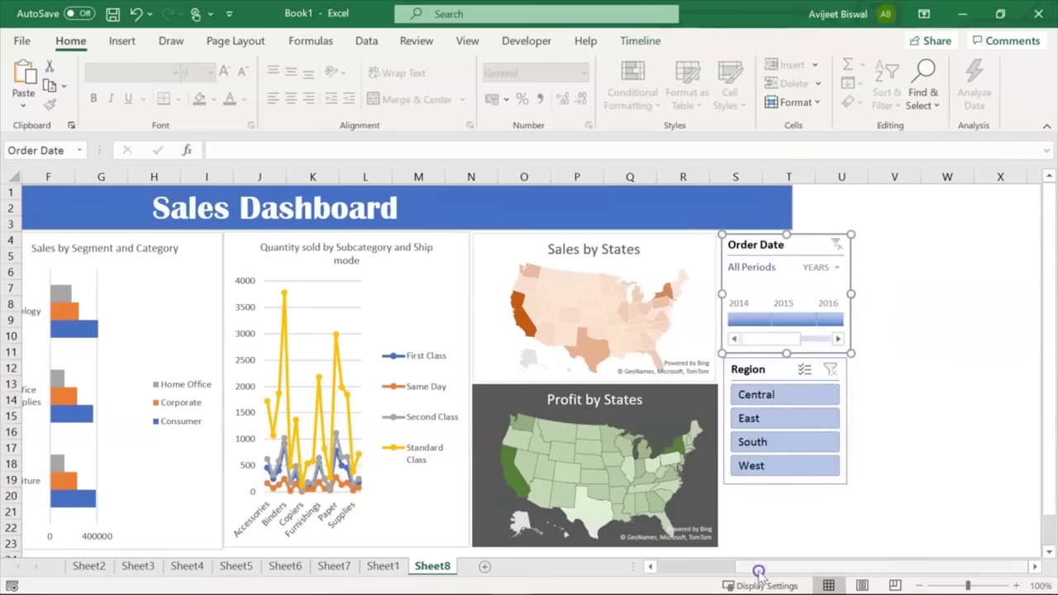
drag(752, 567, 659, 568)
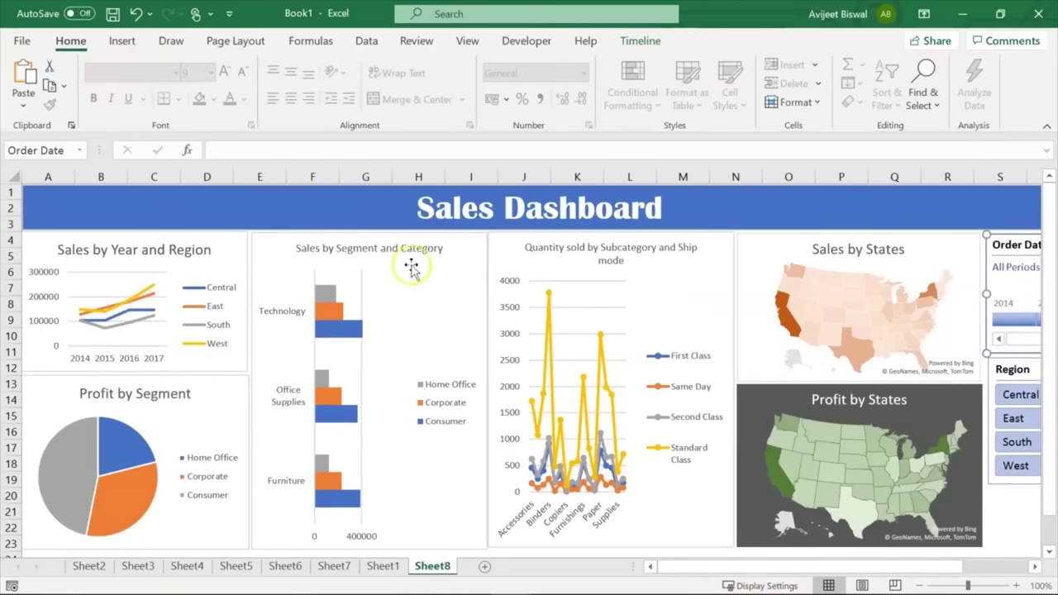
Insert a Segment slicer from the Sales by Segment and Category chart
click(462, 250)
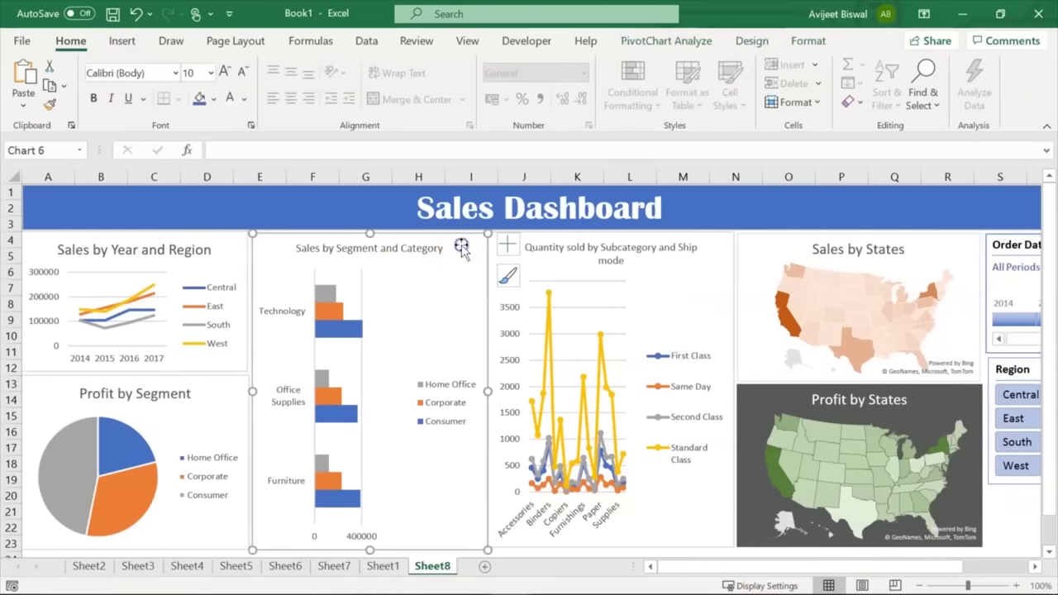
click(122, 41)
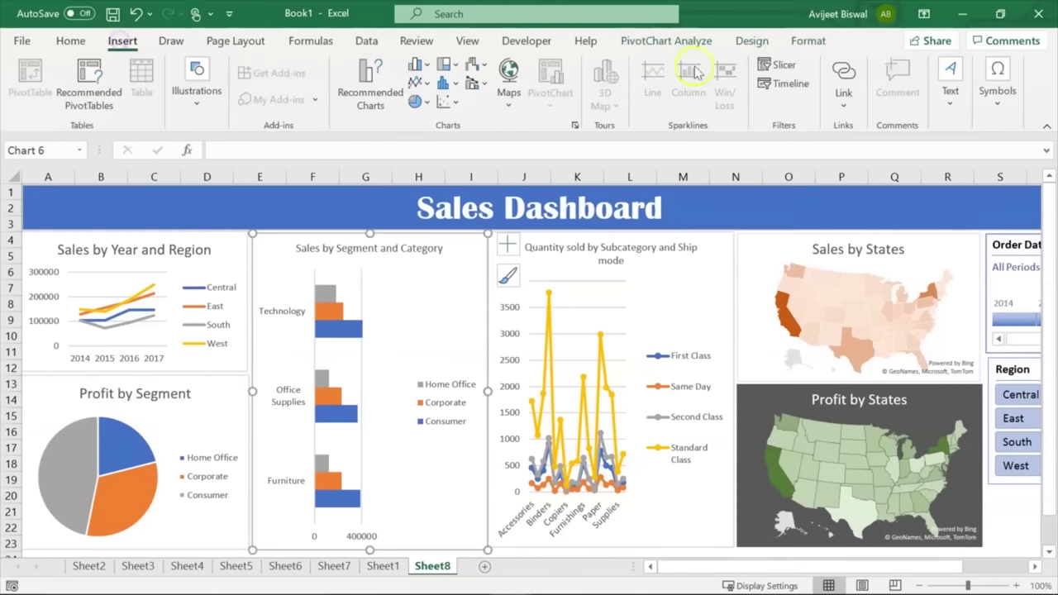
click(787, 66)
drag(564, 299, 568, 321)
click(402, 298)
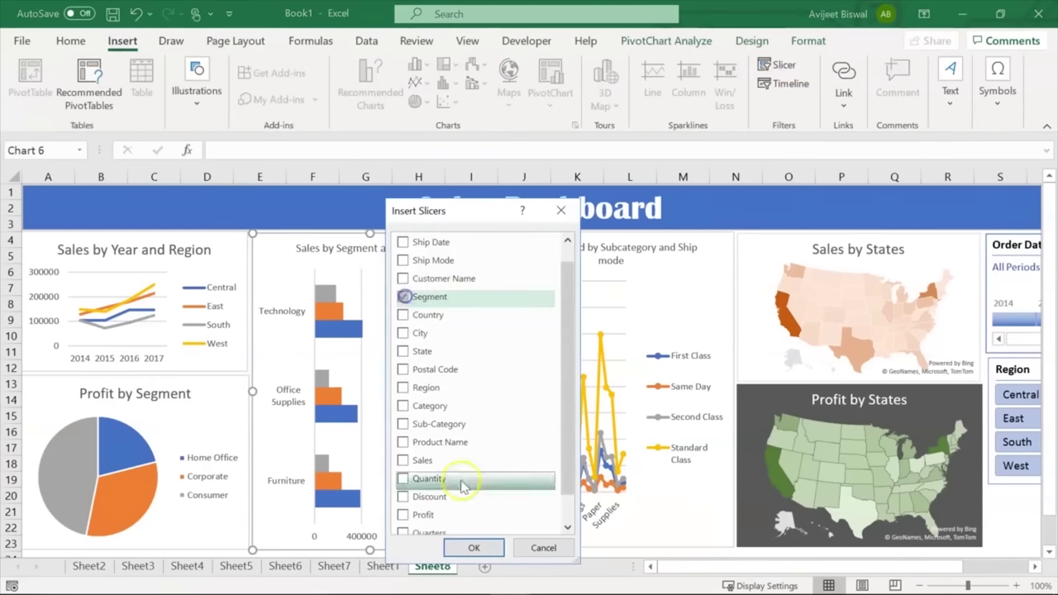
click(474, 546)
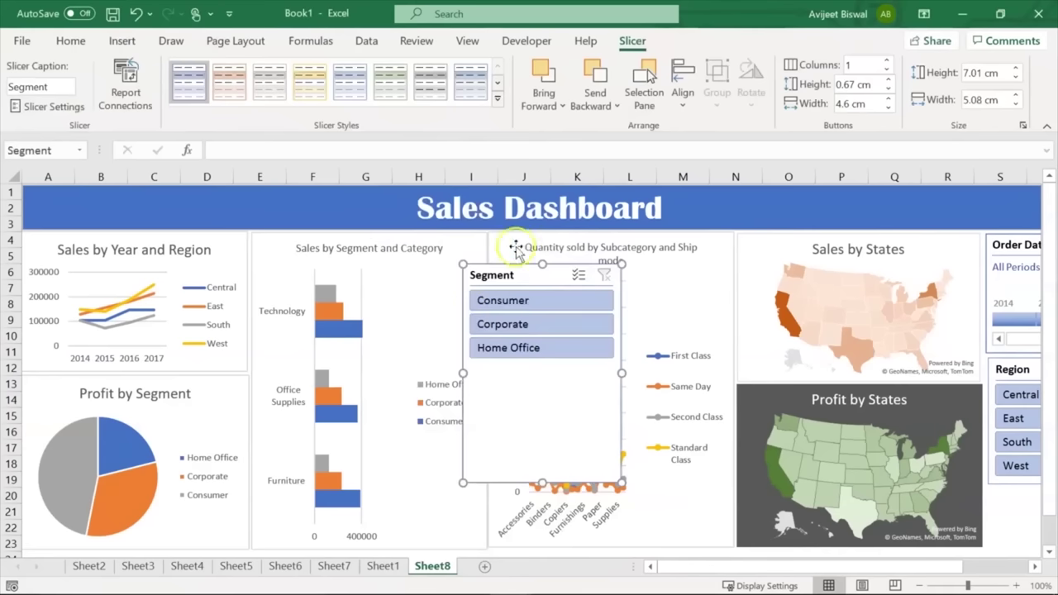
Shorten the Segment slicer to fit three items and place it below the Region slicer
drag(517, 271, 685, 292)
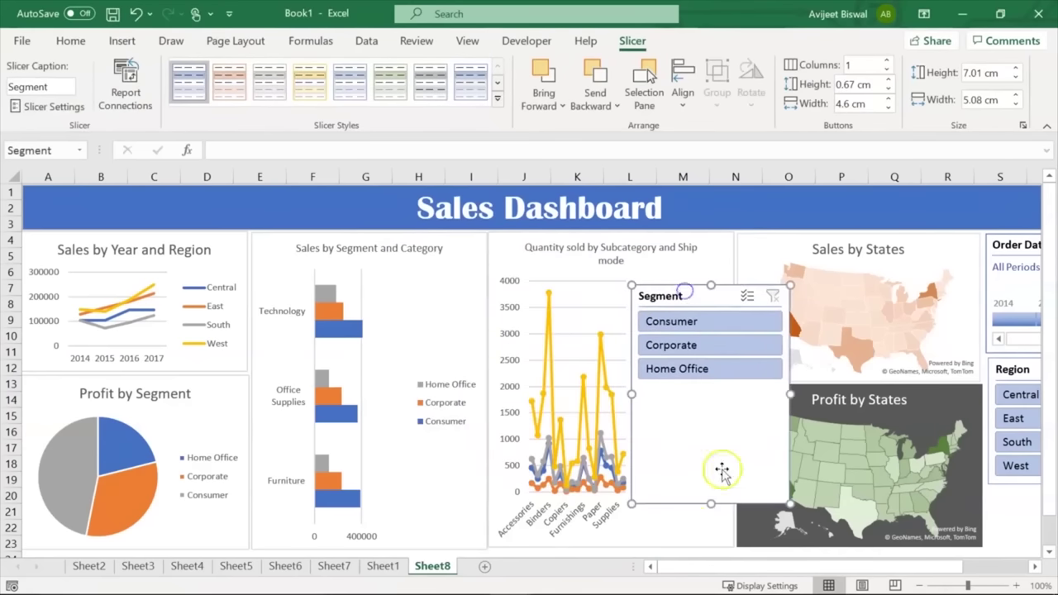
drag(710, 502, 710, 390)
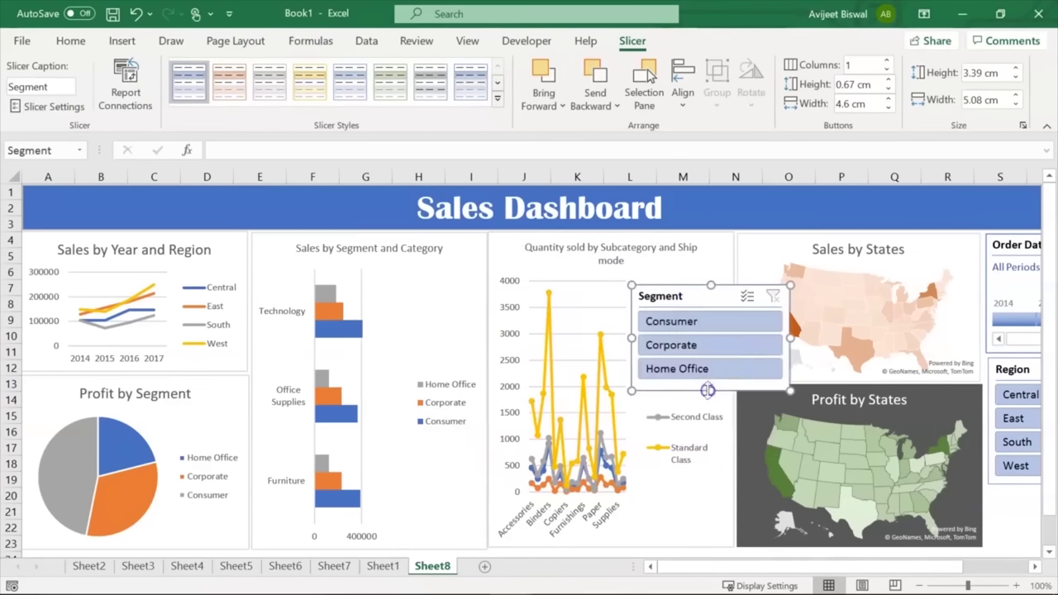
drag(792, 335, 742, 337)
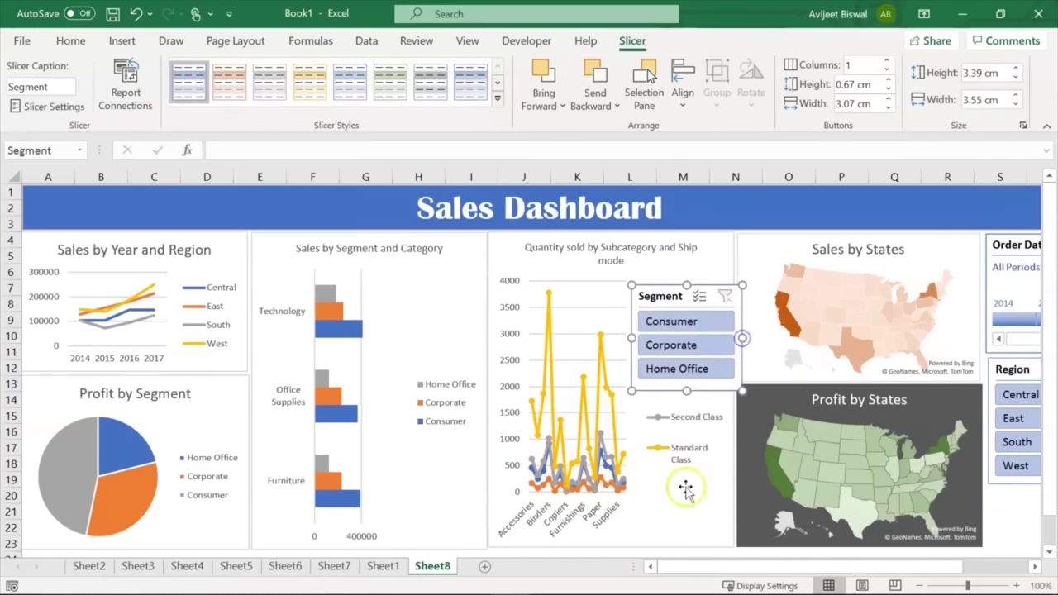
drag(710, 569, 809, 570)
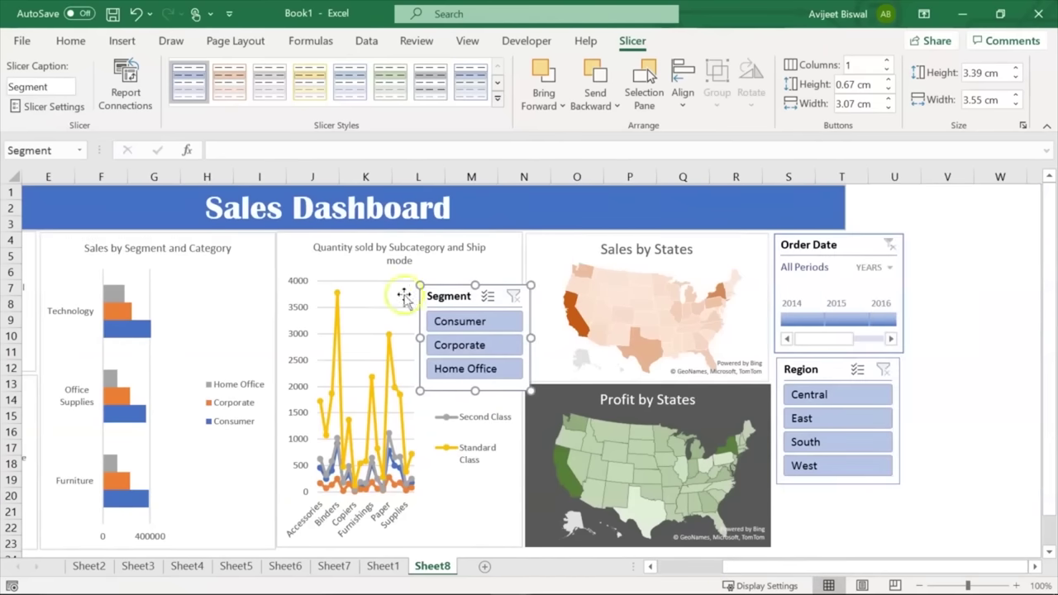
drag(437, 296, 789, 526)
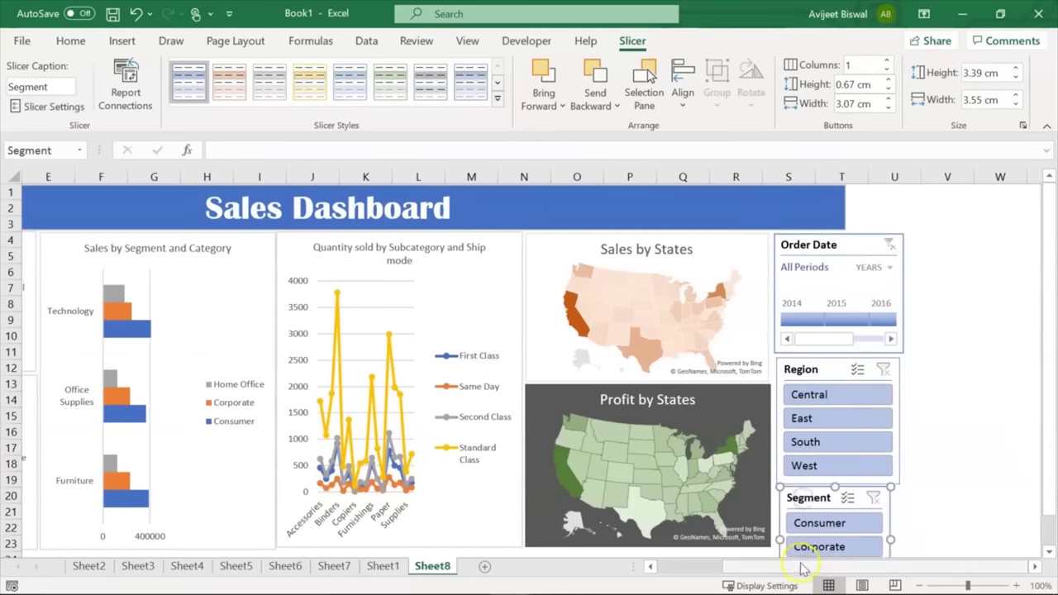
click(913, 383)
mouse_move(794, 571)
mouse_down()
mouse_move(735, 569)
mouse_move(798, 569)
mouse_up()
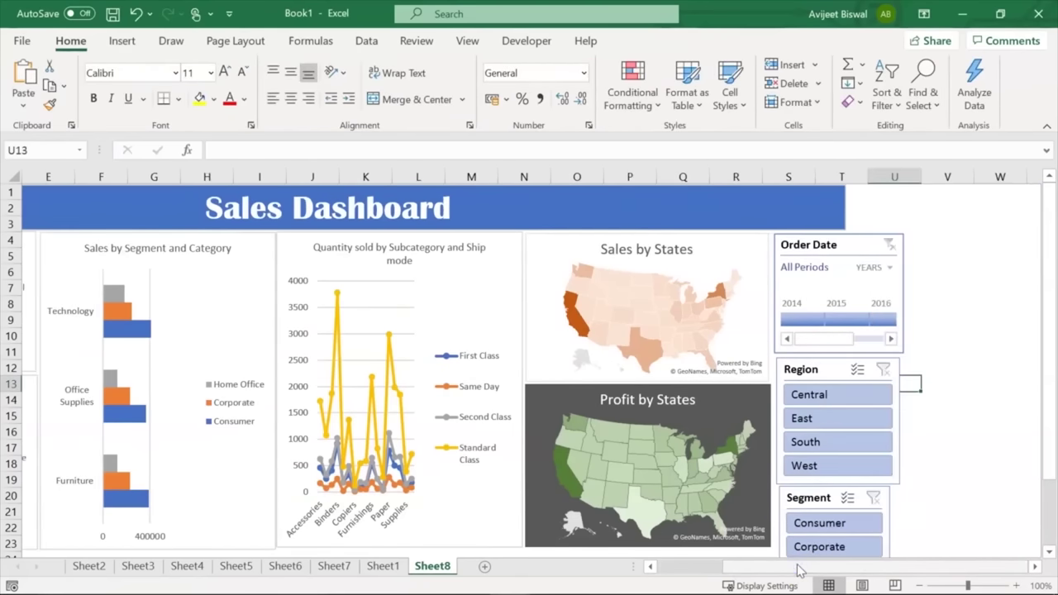
click(857, 244)
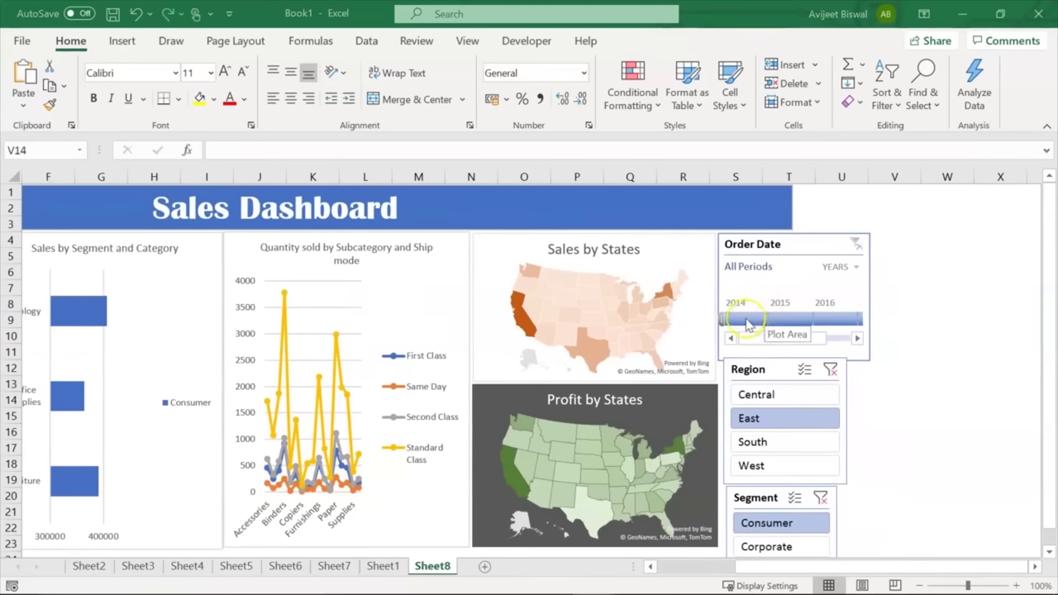
click(747, 322)
drag(747, 323, 772, 320)
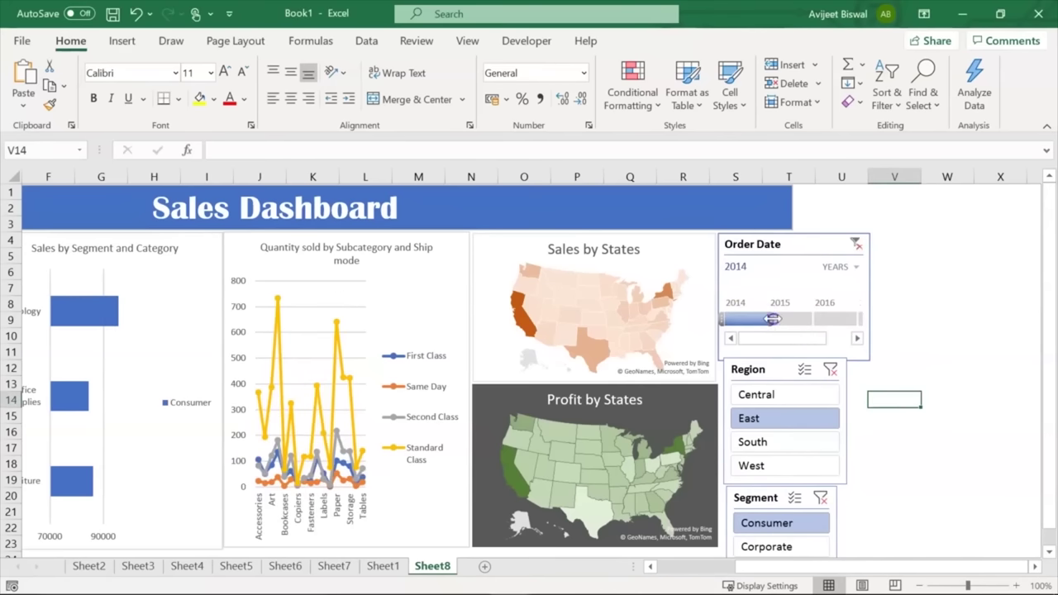
drag(788, 320, 800, 326)
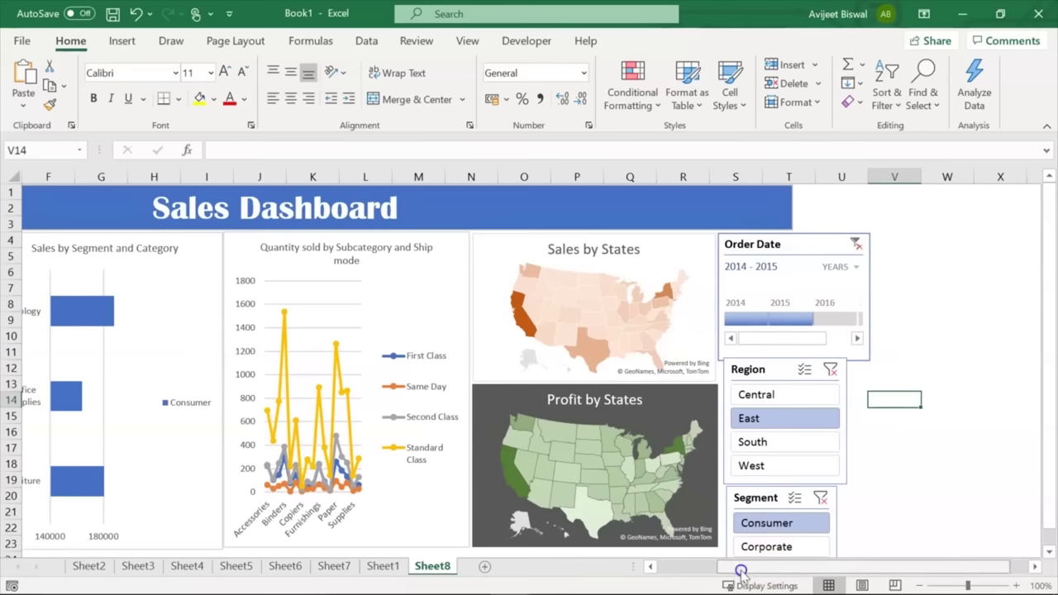
click(693, 572)
drag(693, 572, 692, 571)
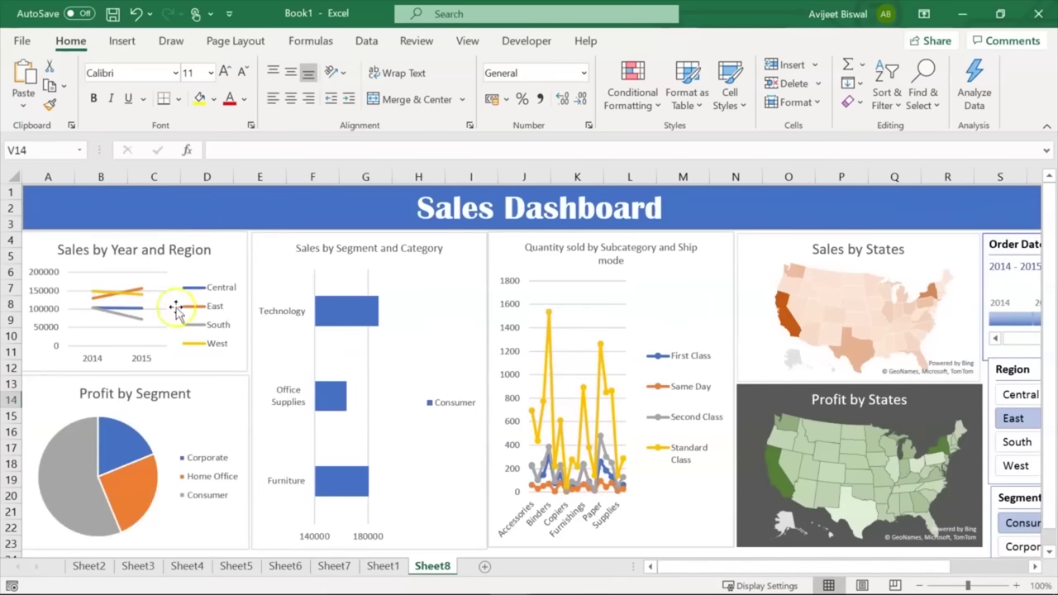
mouse_move(145, 329)
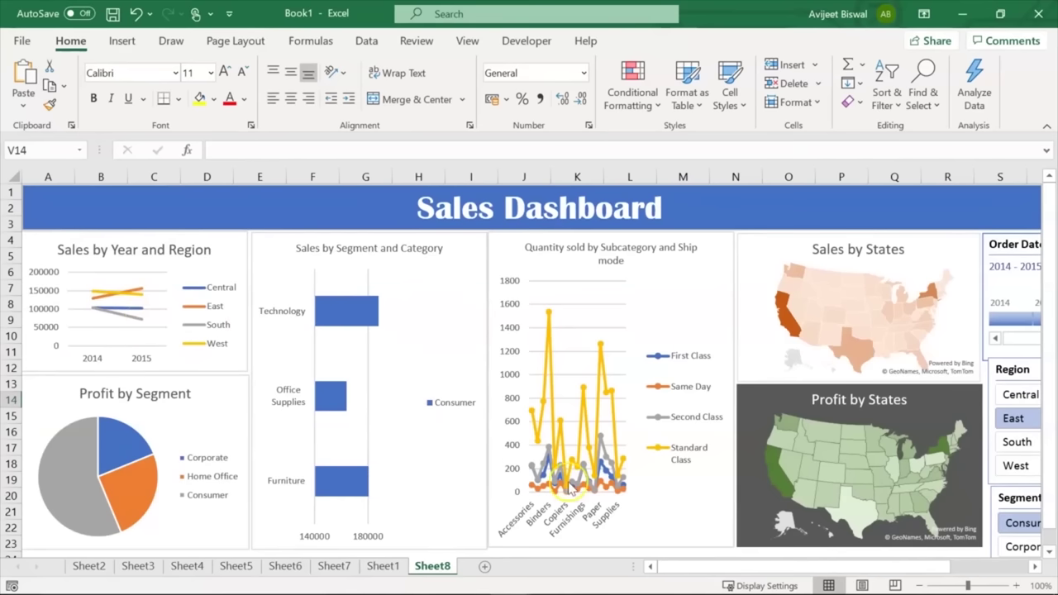
drag(661, 566, 785, 569)
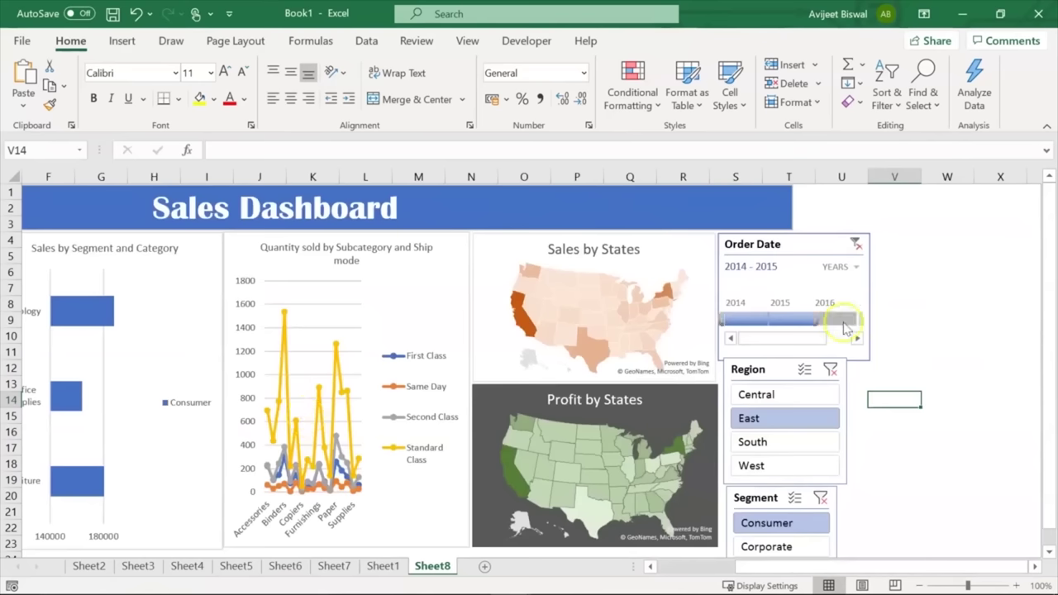
drag(827, 252, 260, 314)
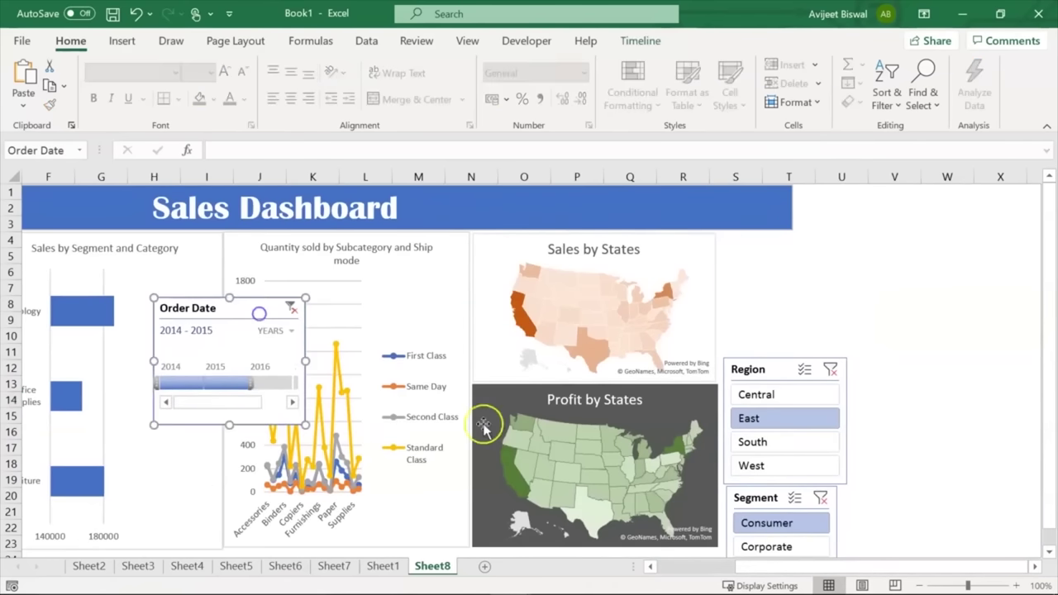
drag(796, 569, 687, 567)
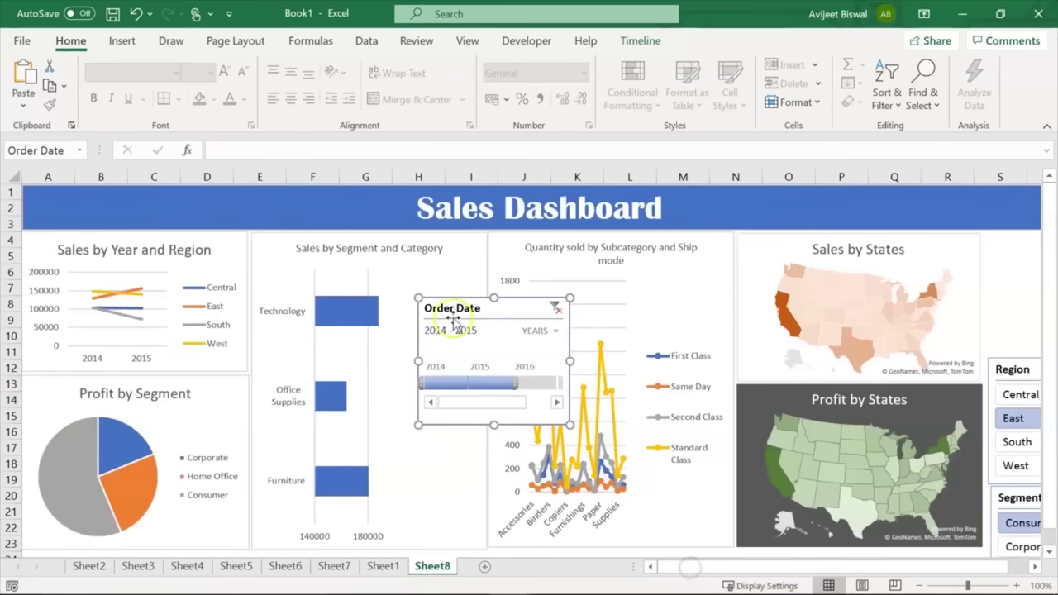
drag(484, 305, 481, 301)
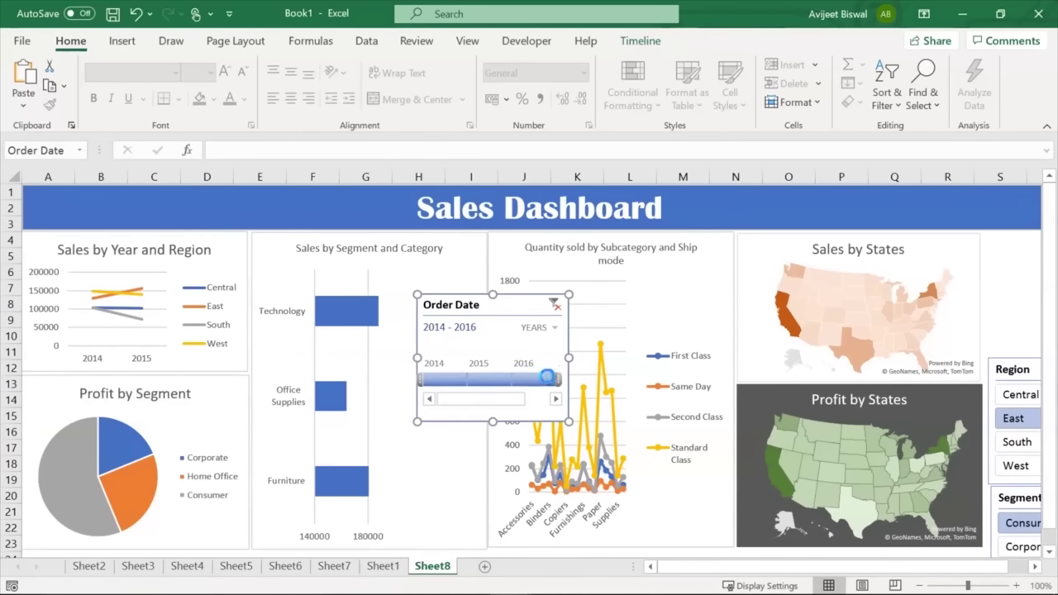
drag(548, 377, 561, 377)
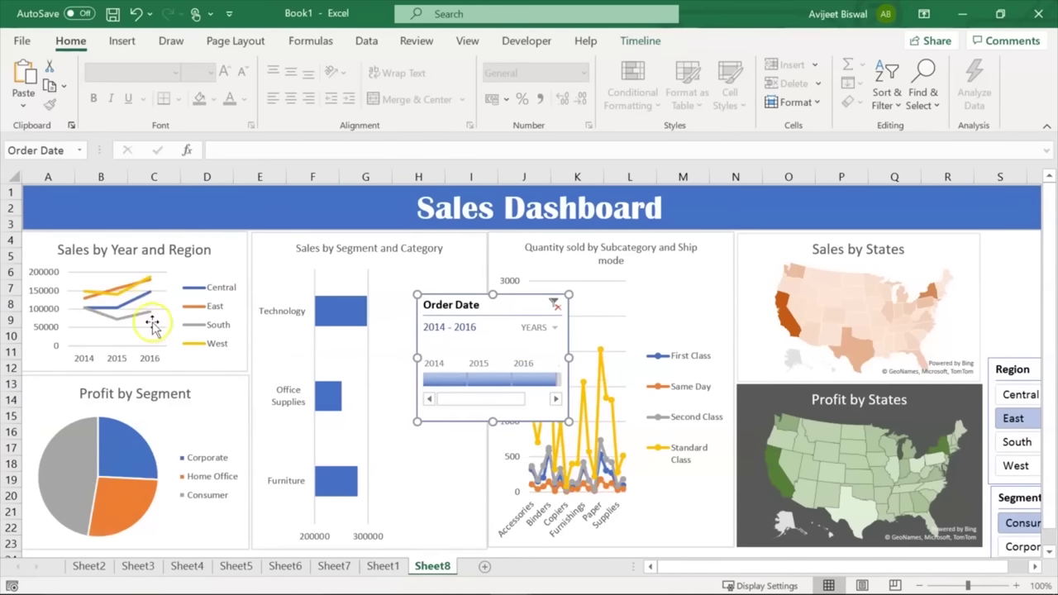
click(556, 306)
drag(621, 292, 931, 242)
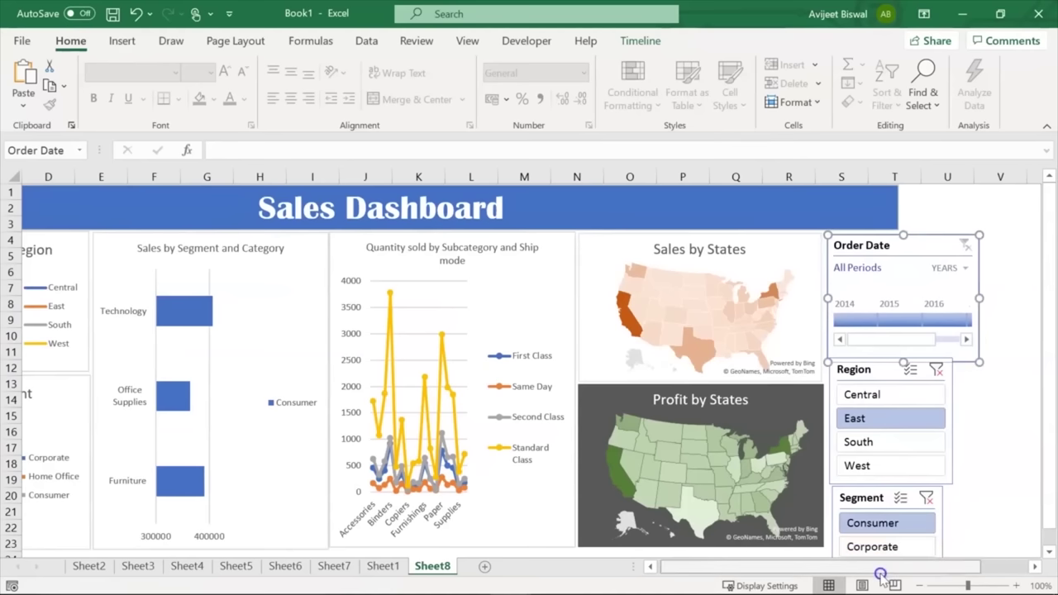
drag(898, 562, 957, 563)
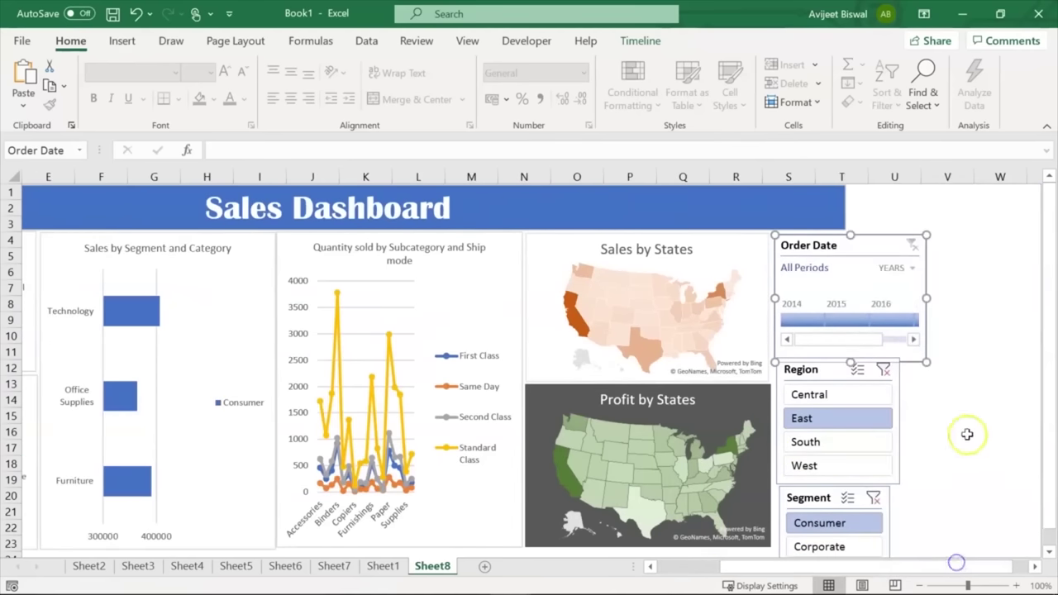
click(883, 369)
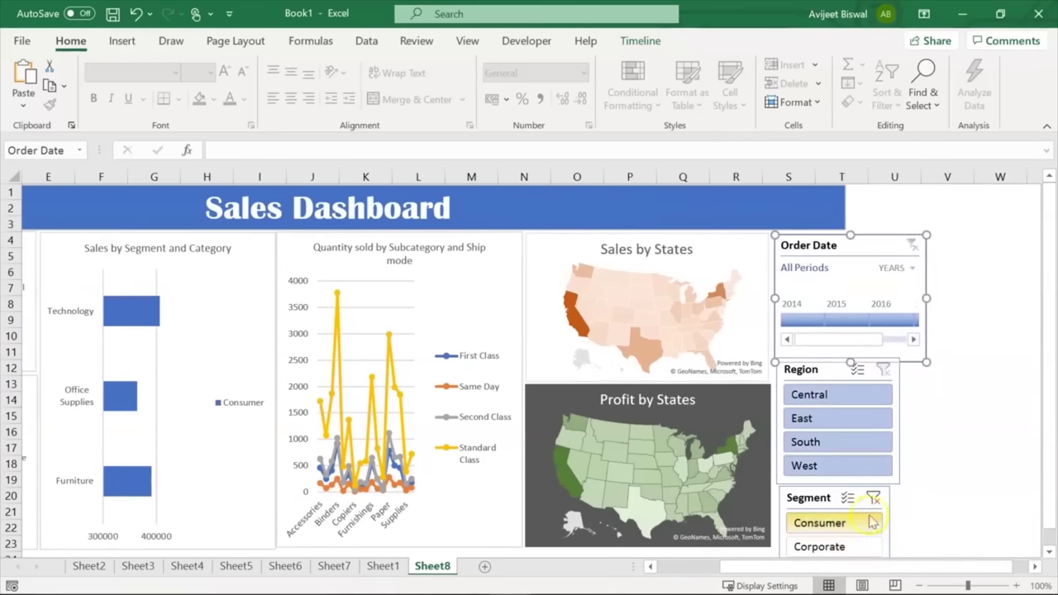
click(874, 498)
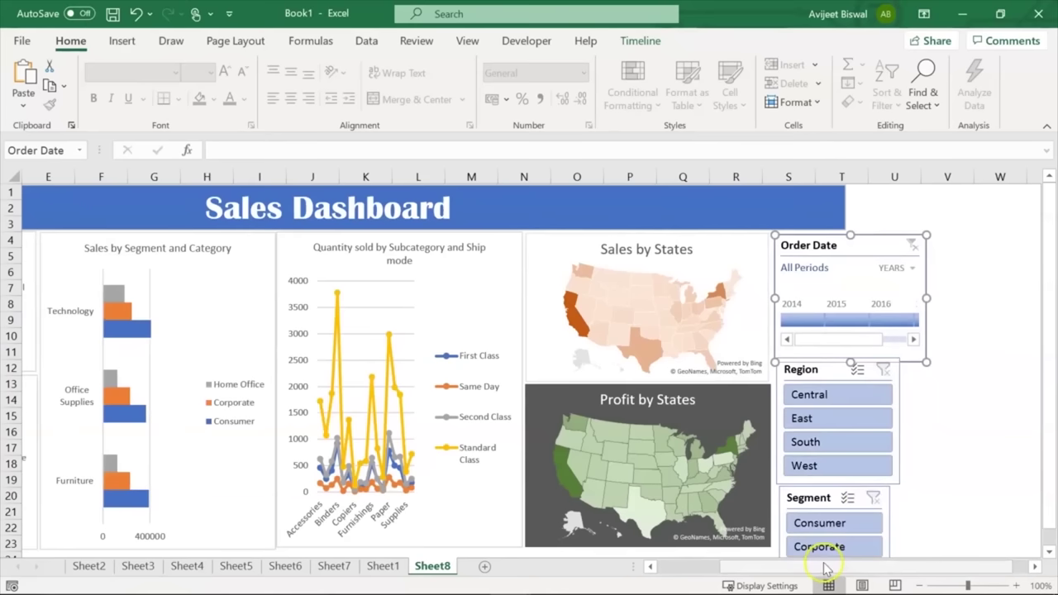
drag(815, 571, 738, 569)
drag(1024, 372, 435, 310)
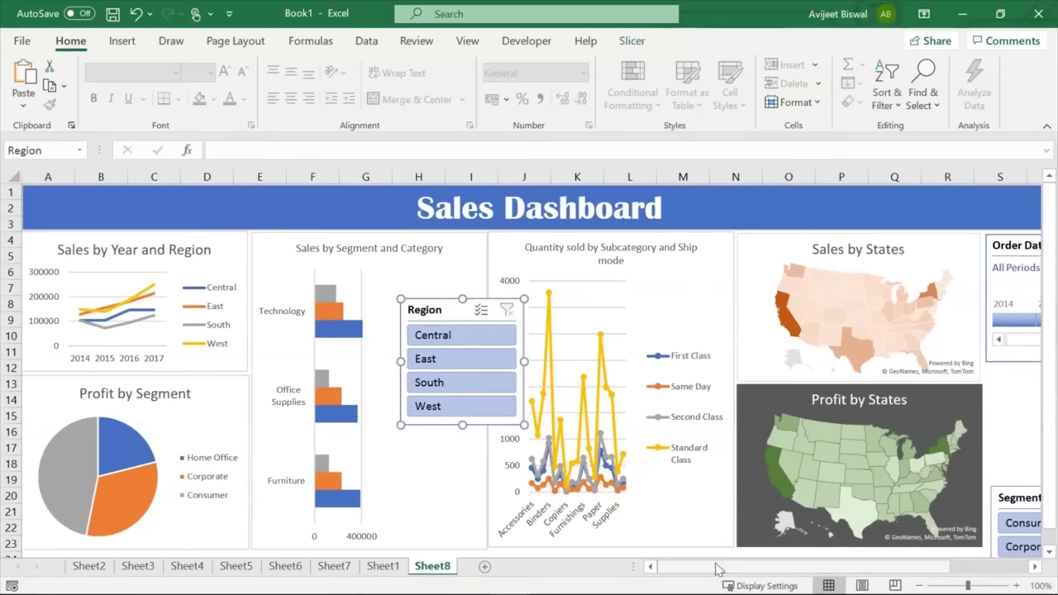
click(482, 363)
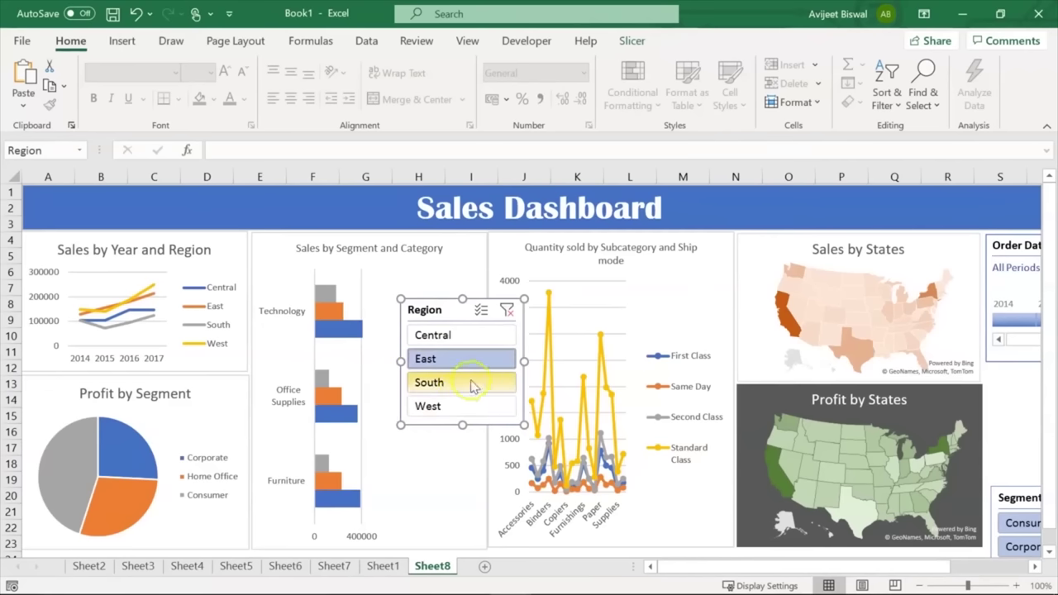
click(443, 414)
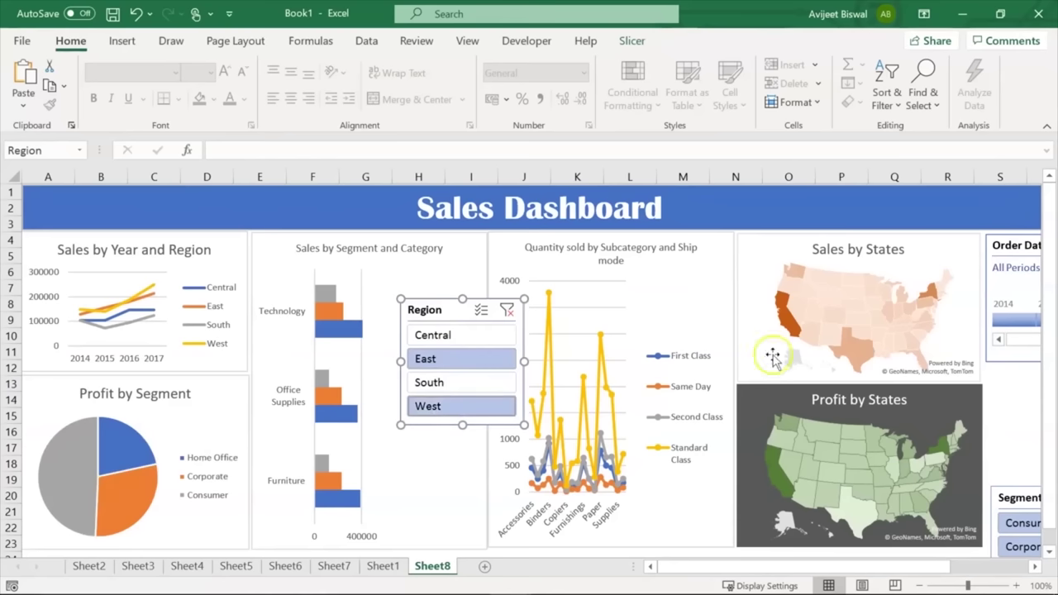
drag(809, 574, 928, 567)
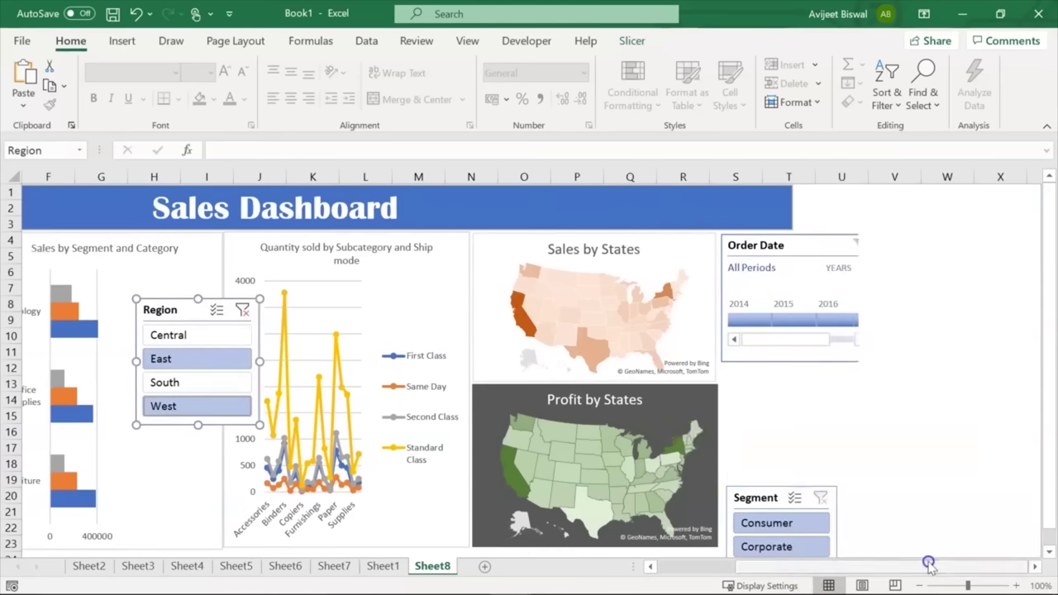
click(243, 310)
drag(209, 314, 802, 373)
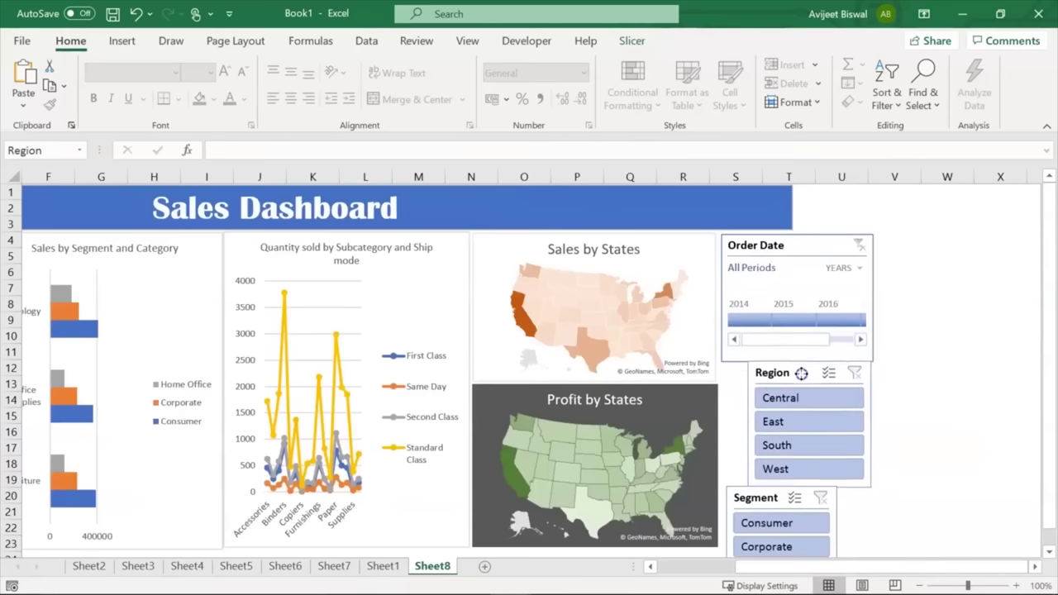
click(951, 569)
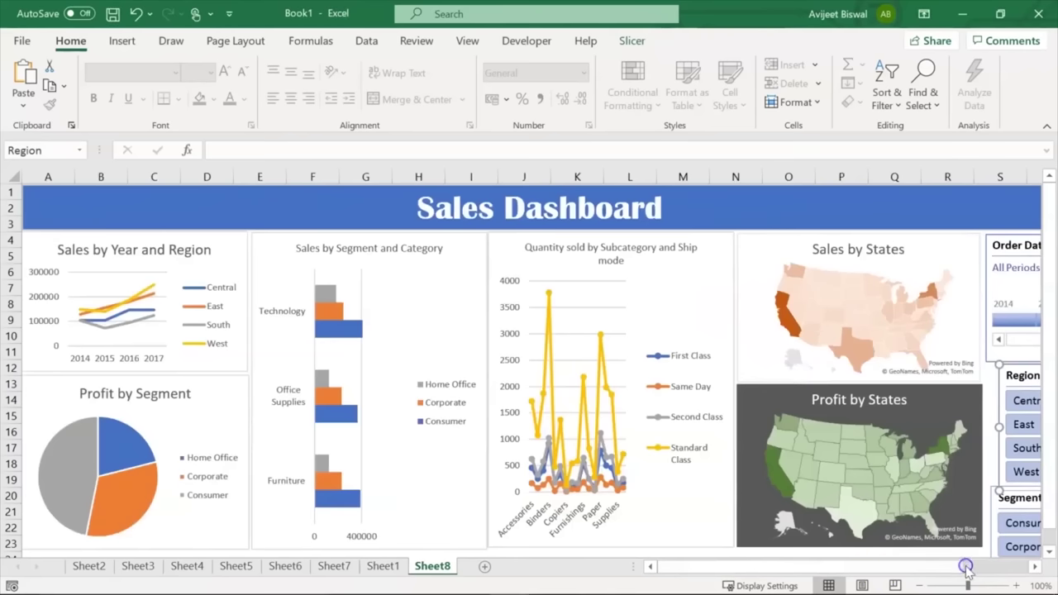
drag(951, 569, 1015, 569)
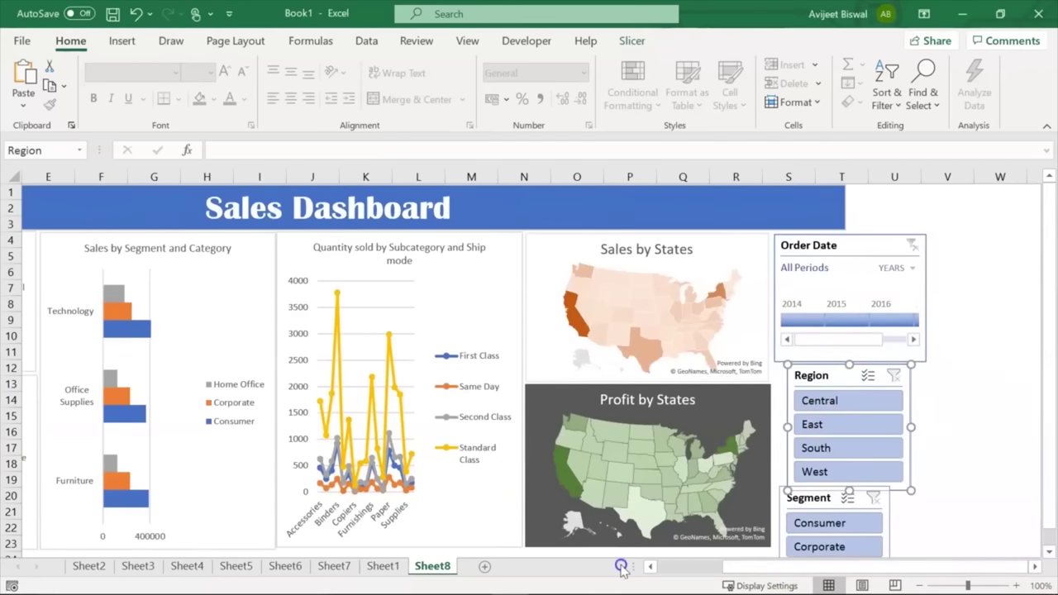
click(736, 568)
drag(736, 568, 555, 568)
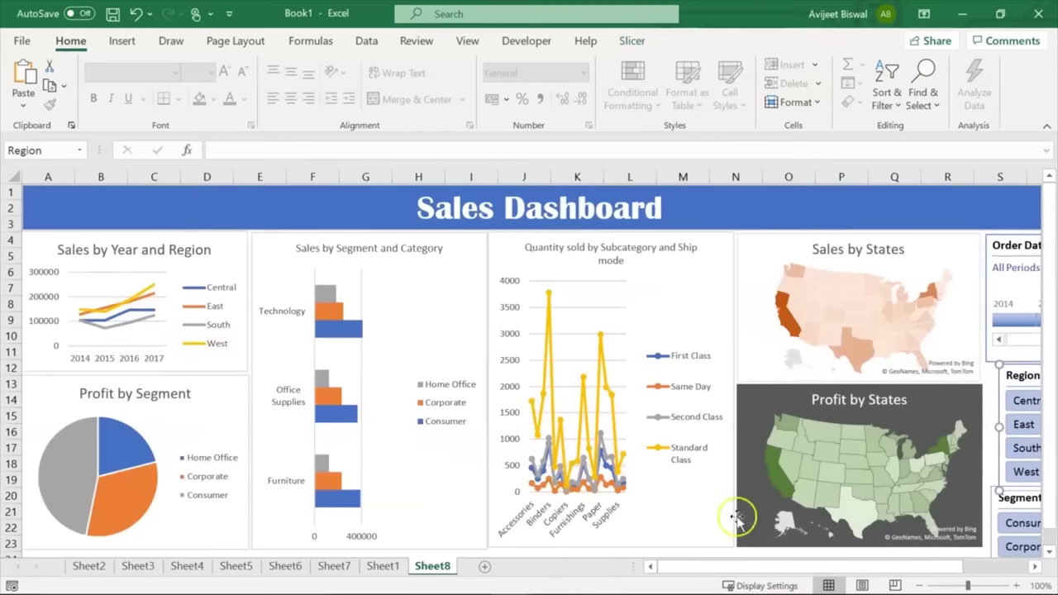
click(843, 571)
drag(842, 570, 852, 571)
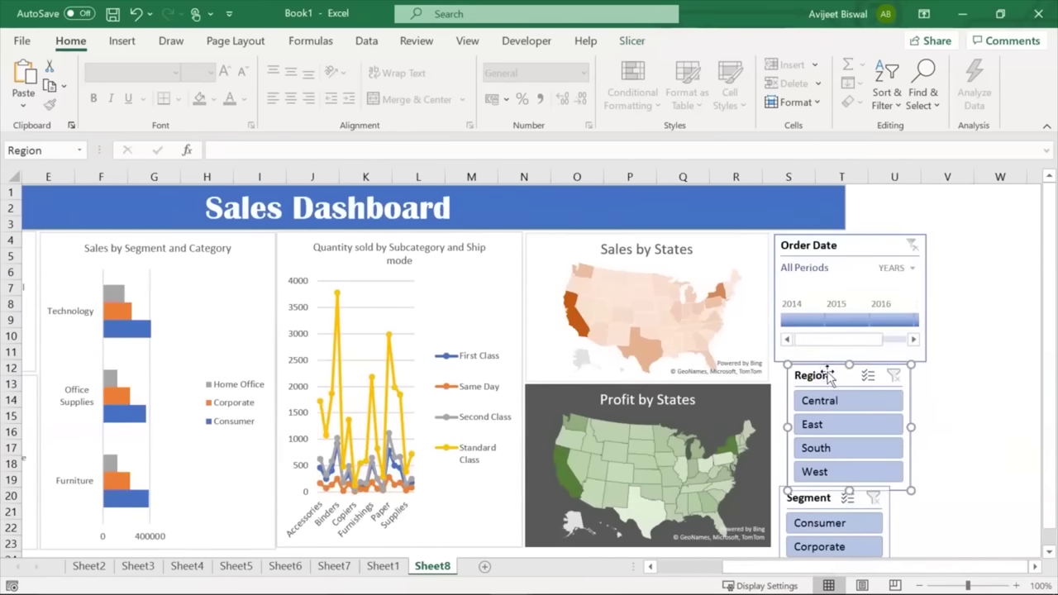
Connect the Region slicer to PivotTable1 through PivotTable6 via Report Connections
right_click(830, 376)
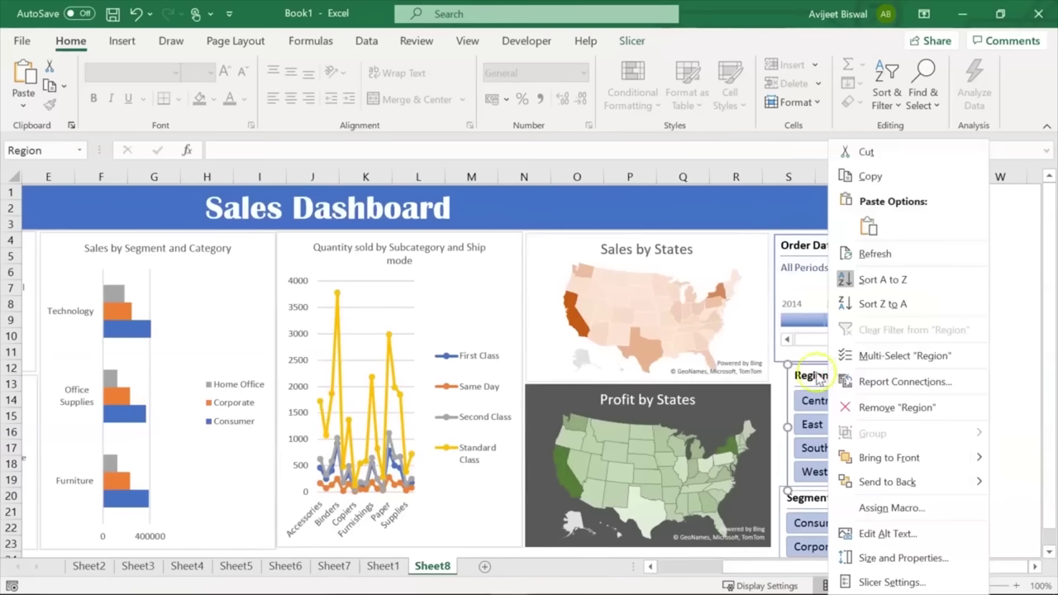
click(870, 389)
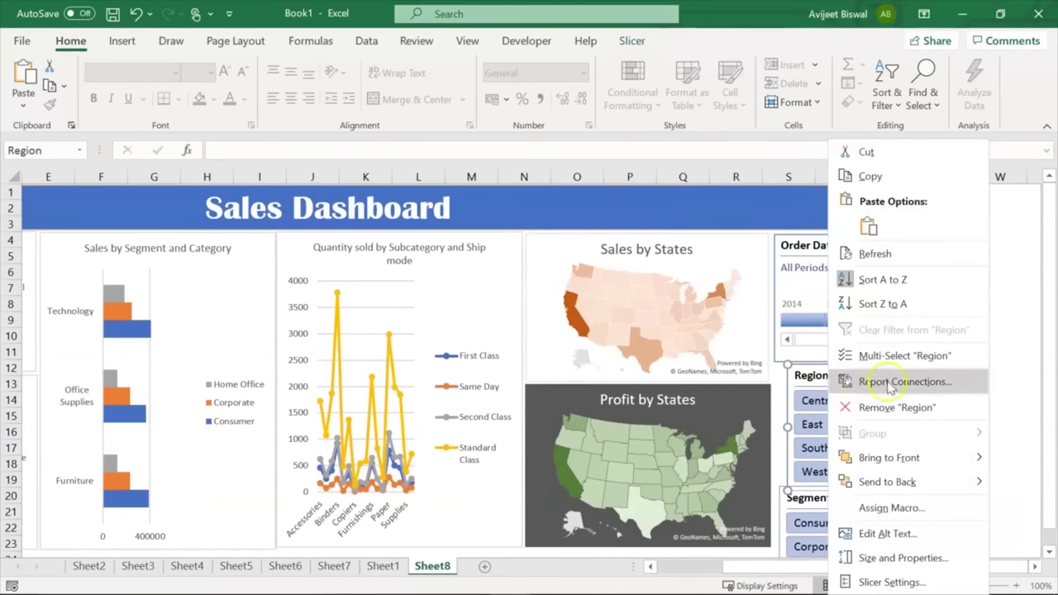
click(889, 385)
click(775, 387)
click(774, 403)
drag(997, 402, 997, 413)
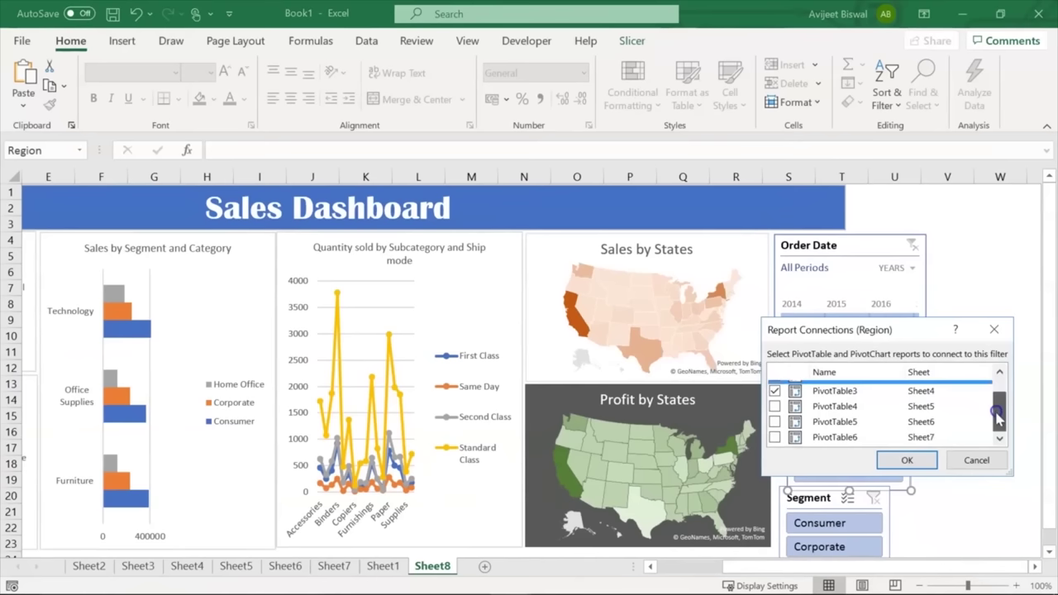
click(775, 406)
click(775, 421)
click(775, 437)
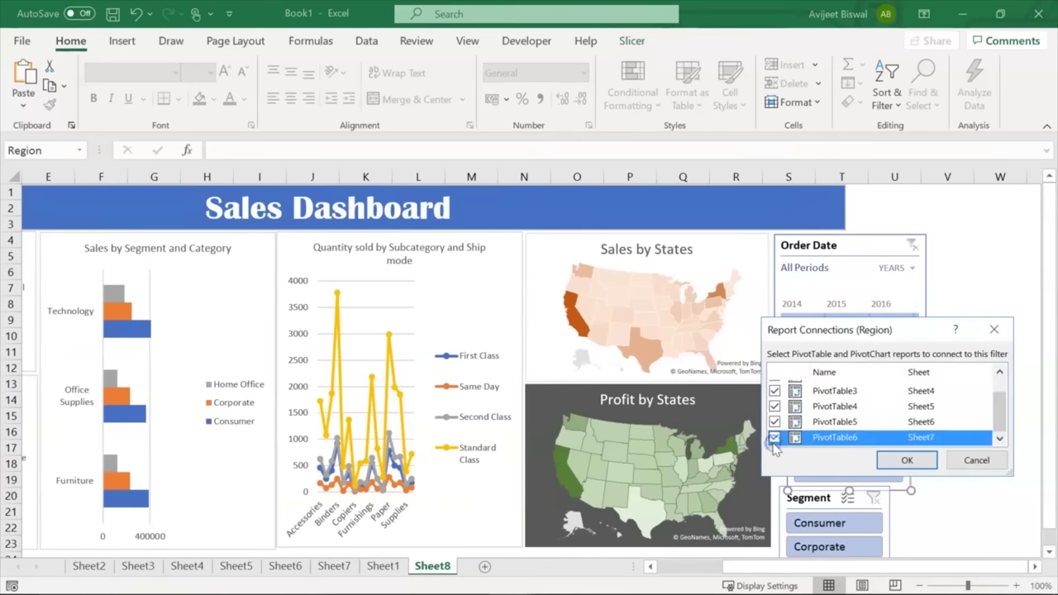
click(908, 459)
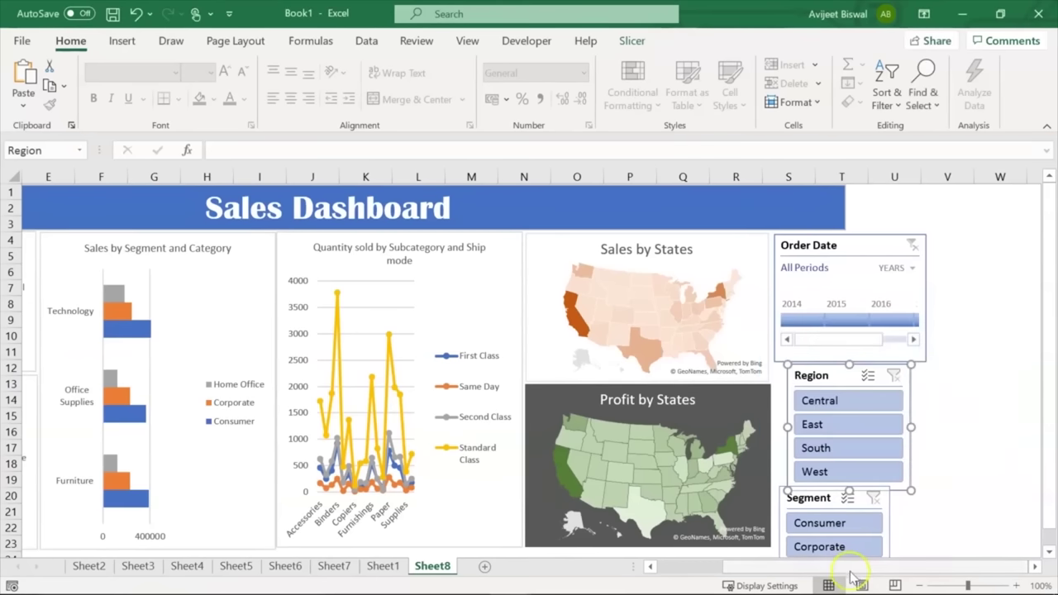
drag(856, 568, 809, 568)
Test the Region slicer with South and Central, clear the filter, and return it beside the maps
drag(980, 374, 402, 311)
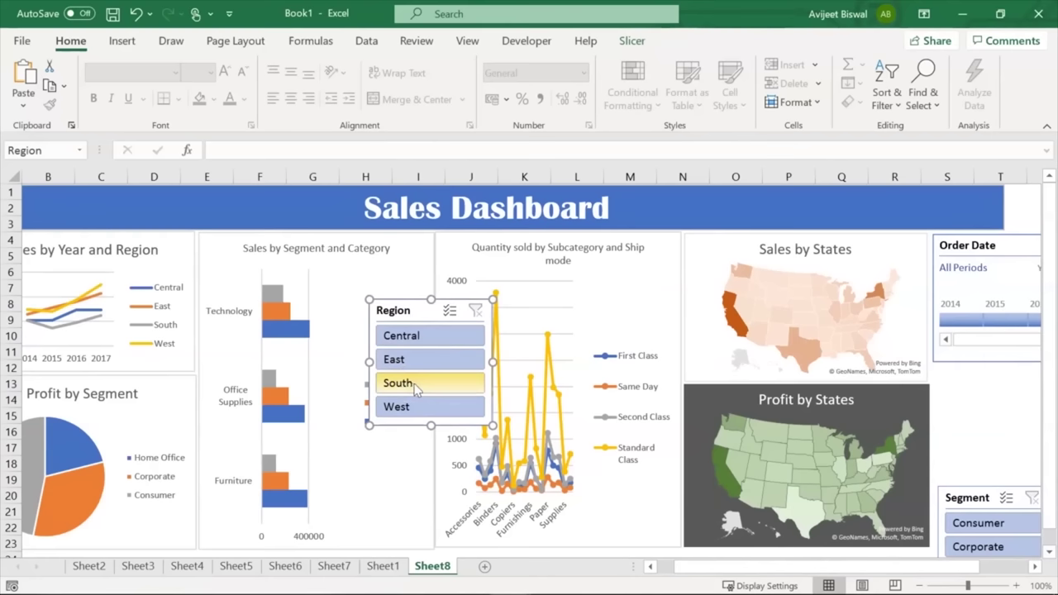
click(414, 384)
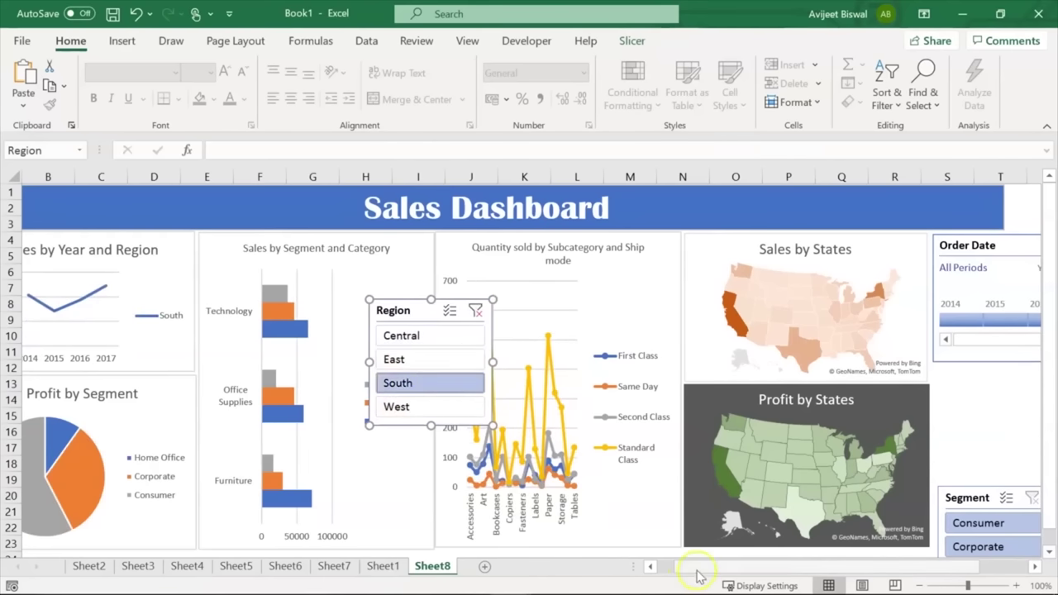
drag(697, 568, 567, 566)
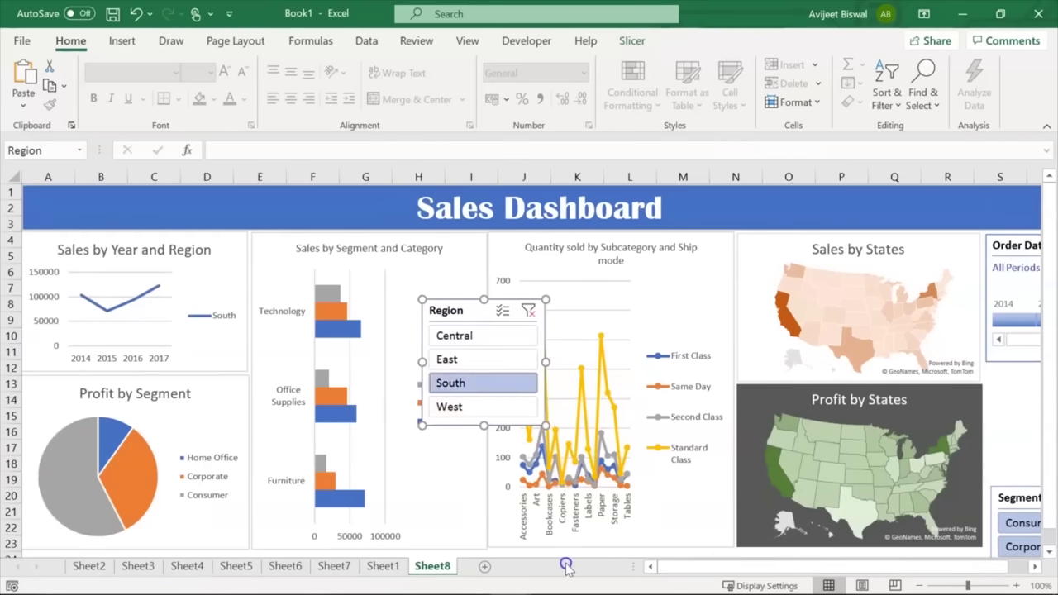
ctrl+click(486, 334)
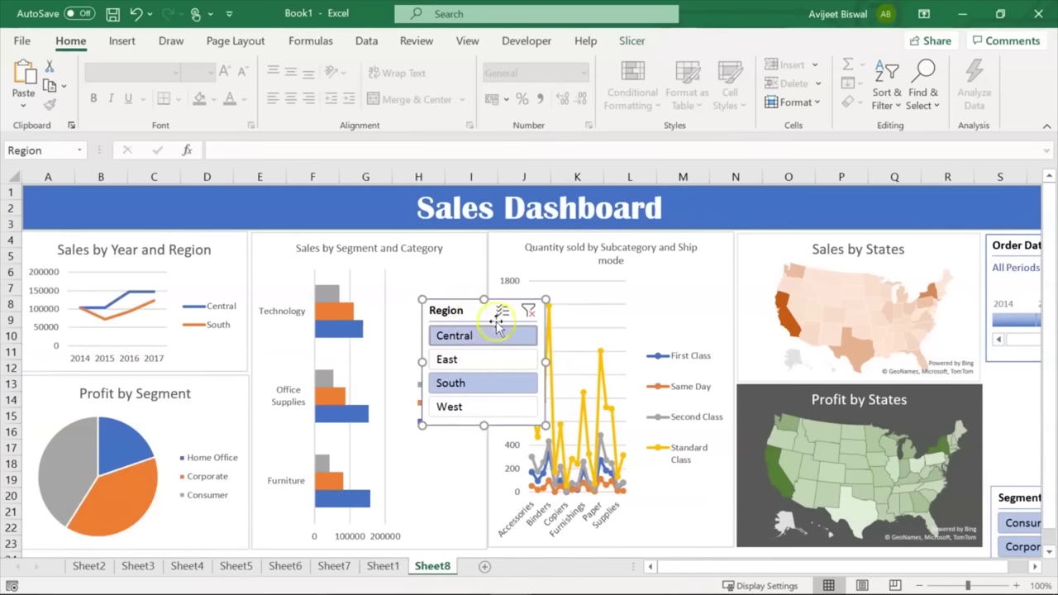
click(529, 312)
drag(473, 311, 791, 374)
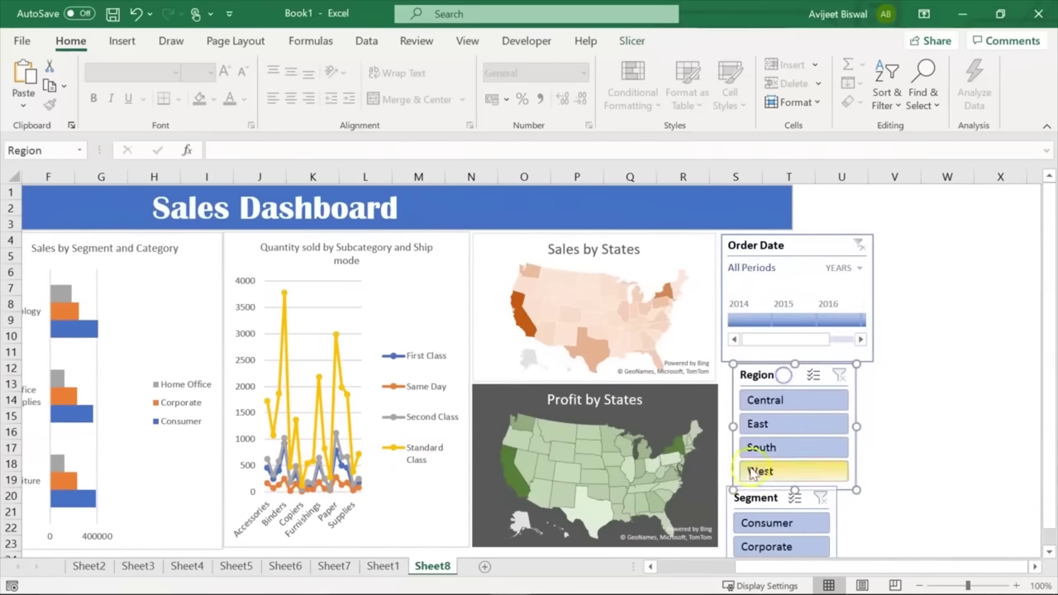
Connect the Segment slicer to all six PivotTables, ticking PivotTable3 through PivotTable6
click(733, 502)
drag(733, 501, 909, 370)
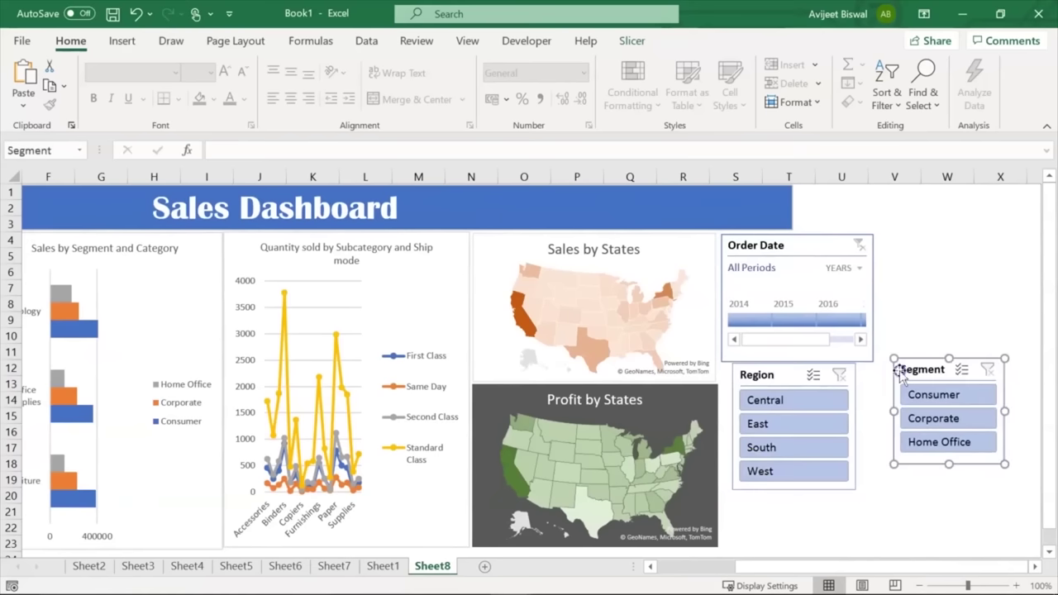
right_click(910, 368)
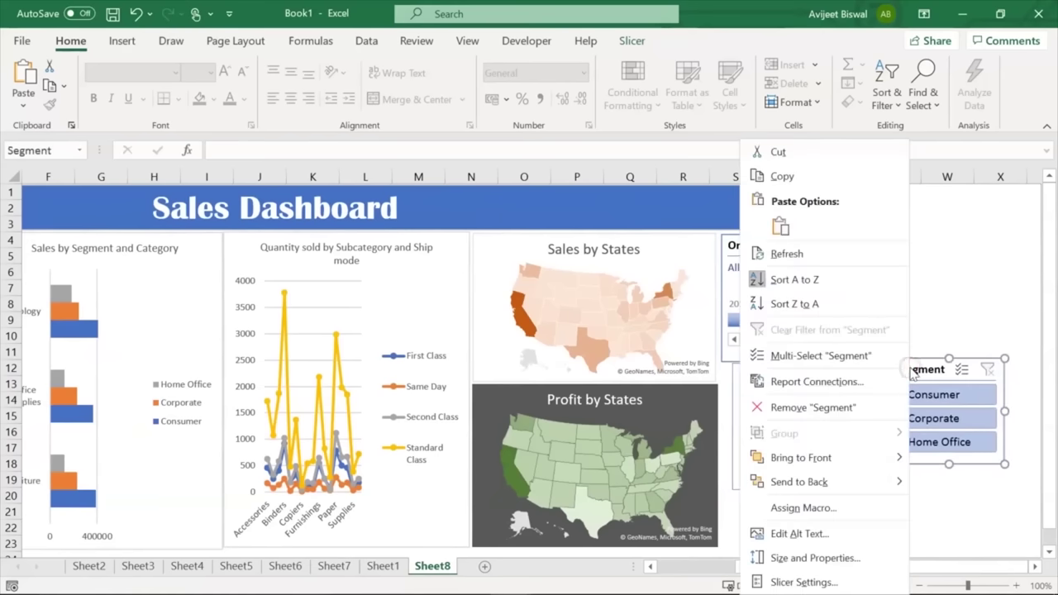
click(832, 382)
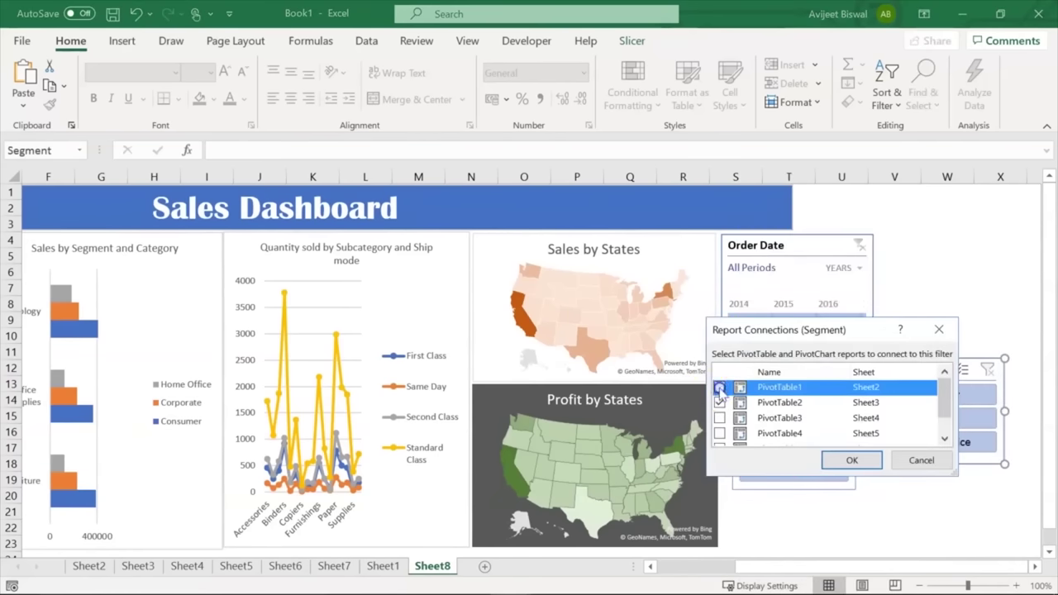
click(719, 419)
scroll(720, 418, down, 2)
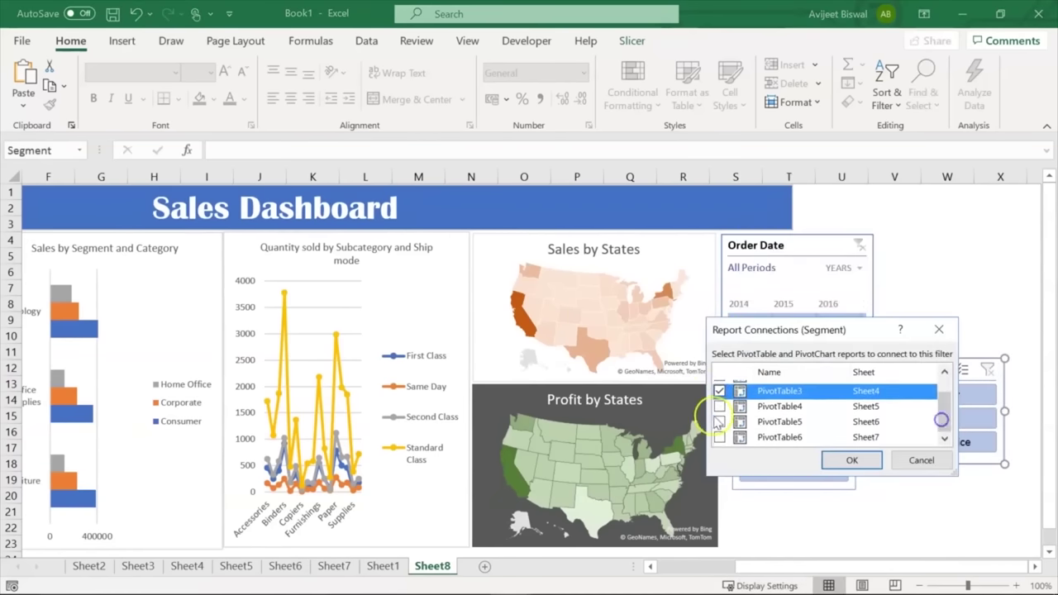
click(719, 407)
click(719, 422)
click(719, 437)
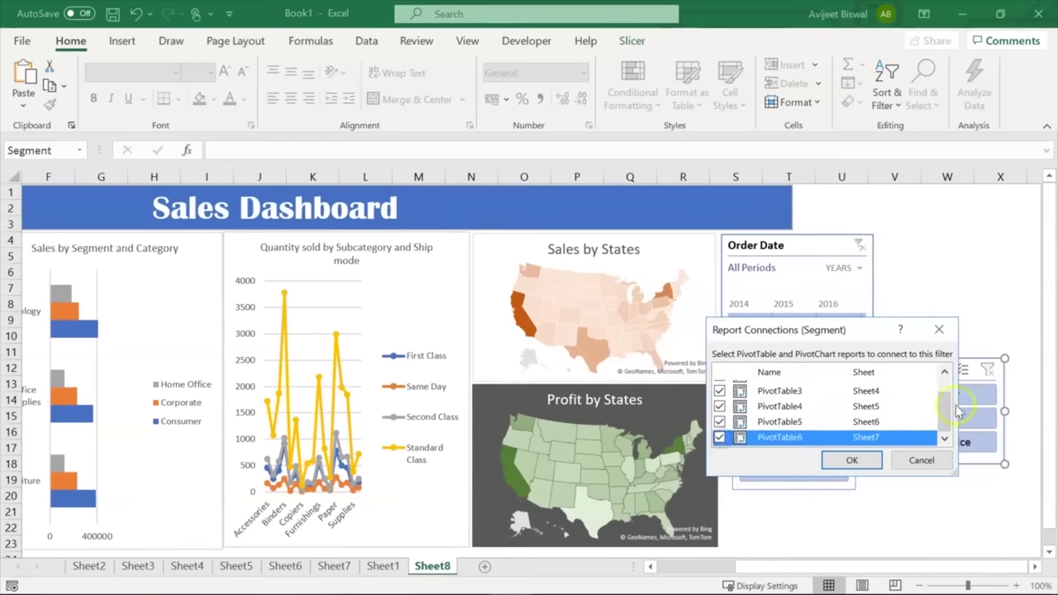
click(864, 462)
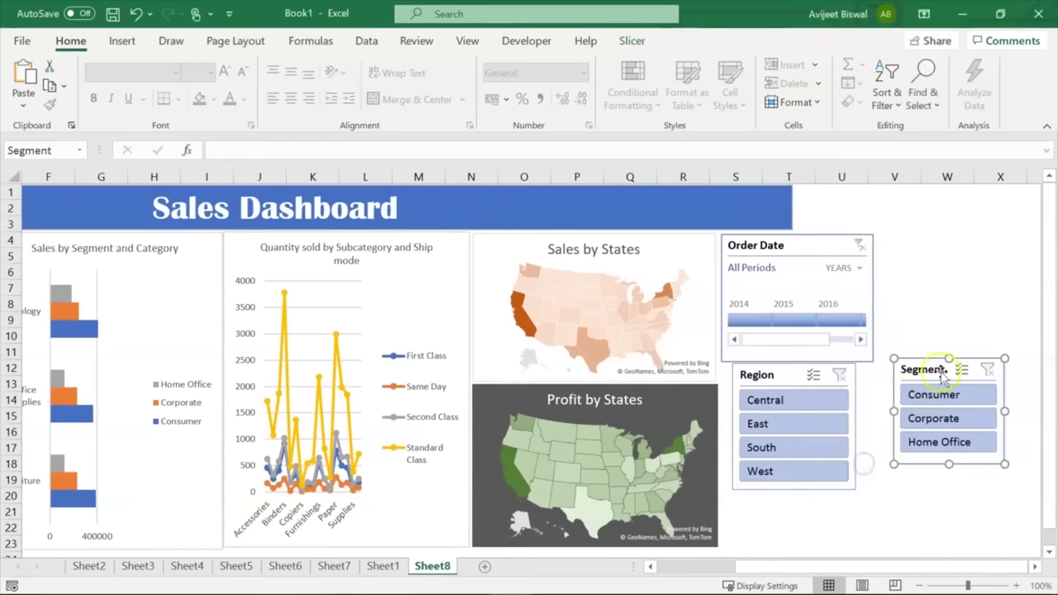
Test the Segment slicer over the charts with Home Office, then Corporate, then clear the filter
drag(943, 372, 198, 331)
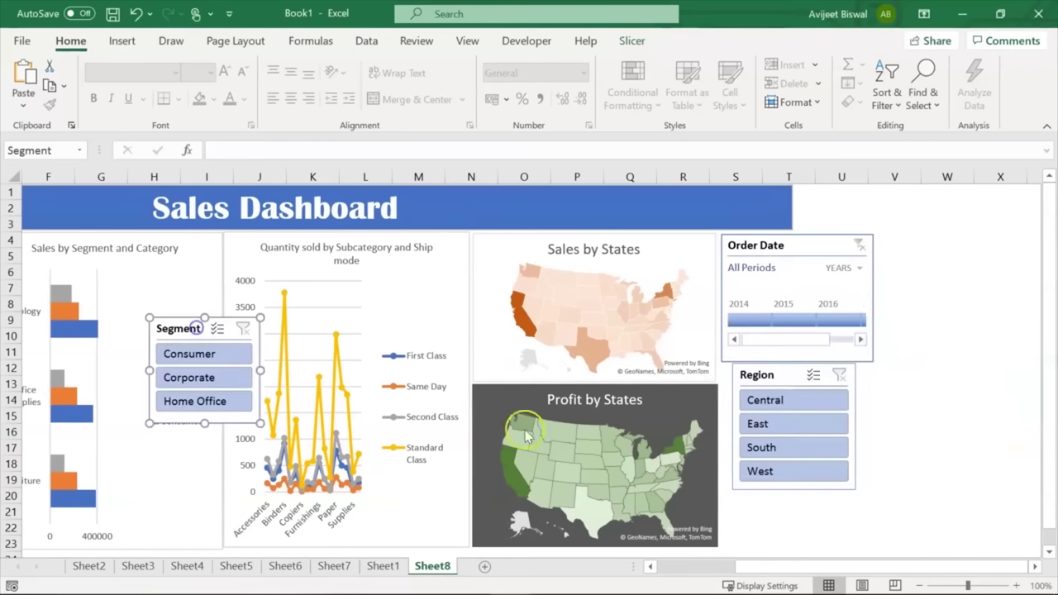
drag(791, 564, 652, 567)
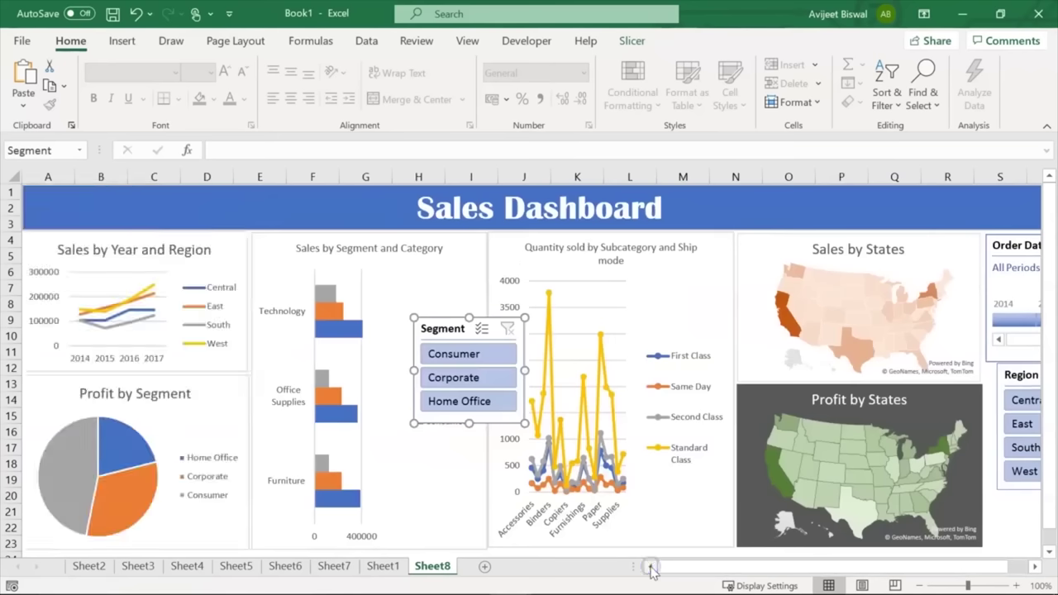
click(468, 403)
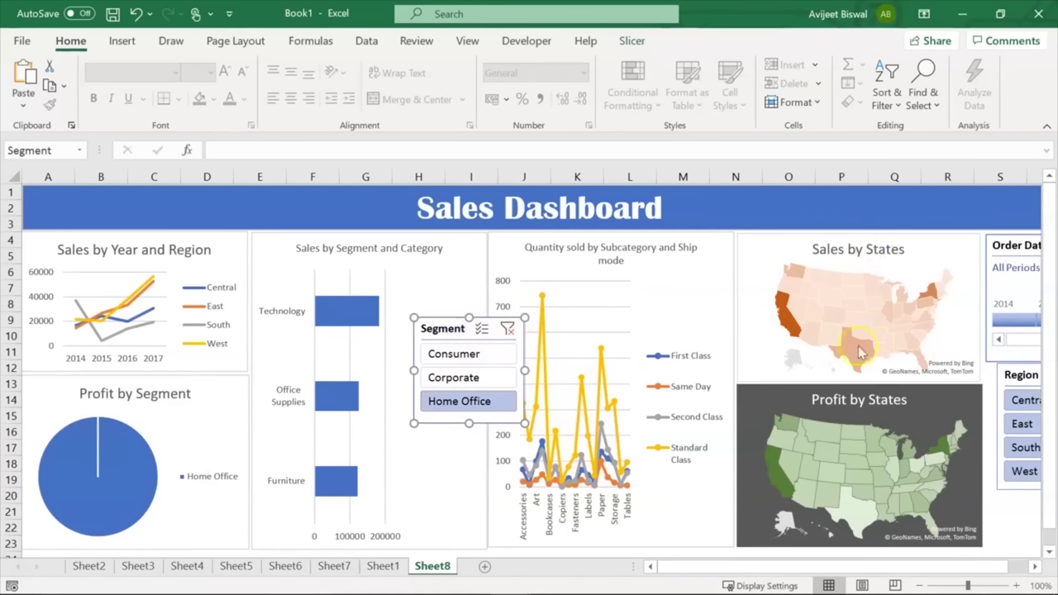
click(478, 380)
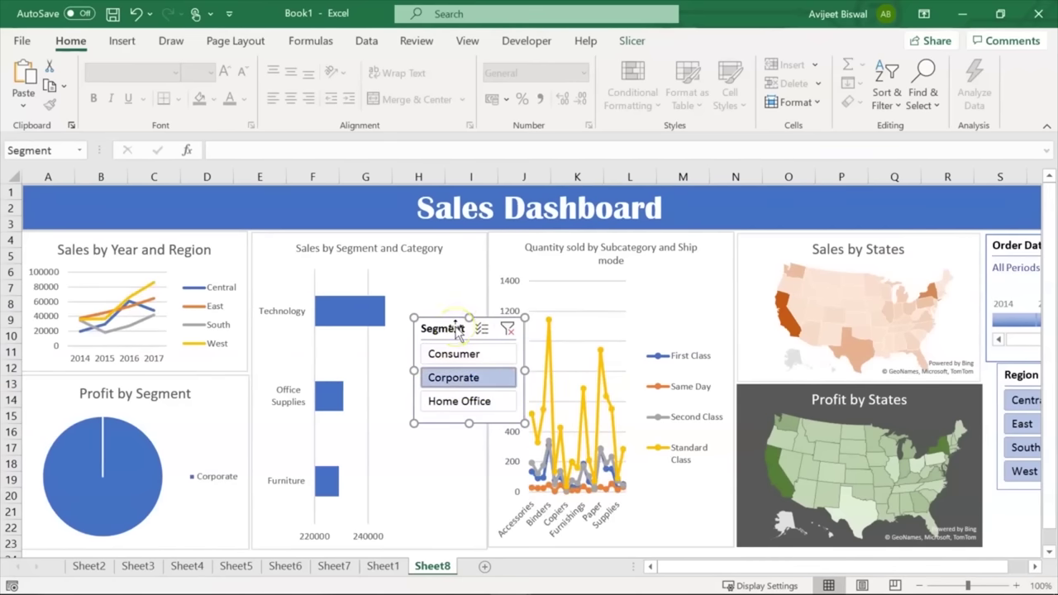
click(508, 329)
Move the Segment slicer back beneath the Region slicer
scroll(716, 568, right, 1)
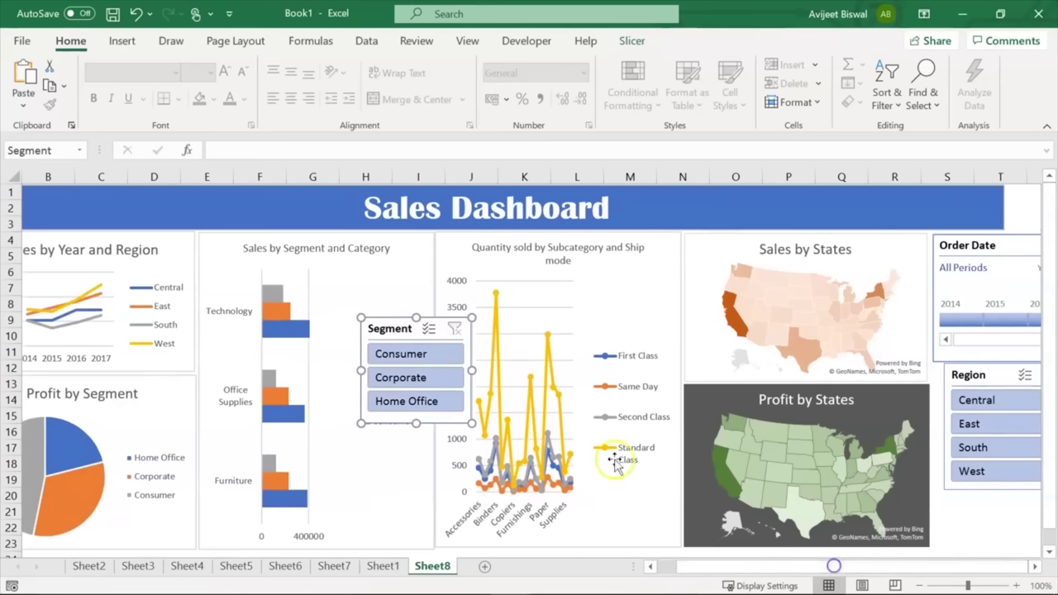
drag(386, 337, 1002, 515)
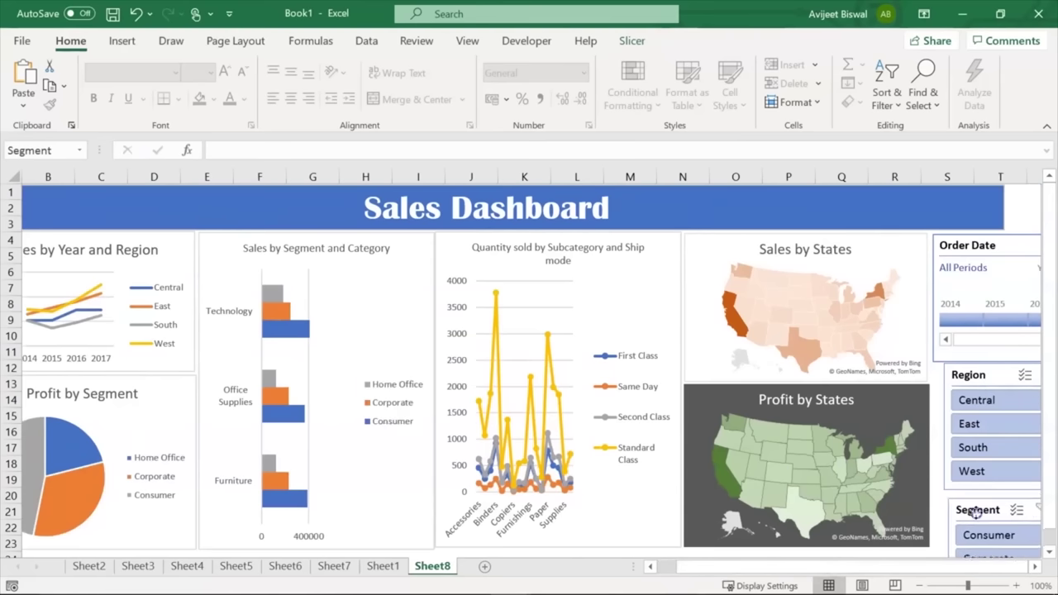
scroll(576, 444, left, 1)
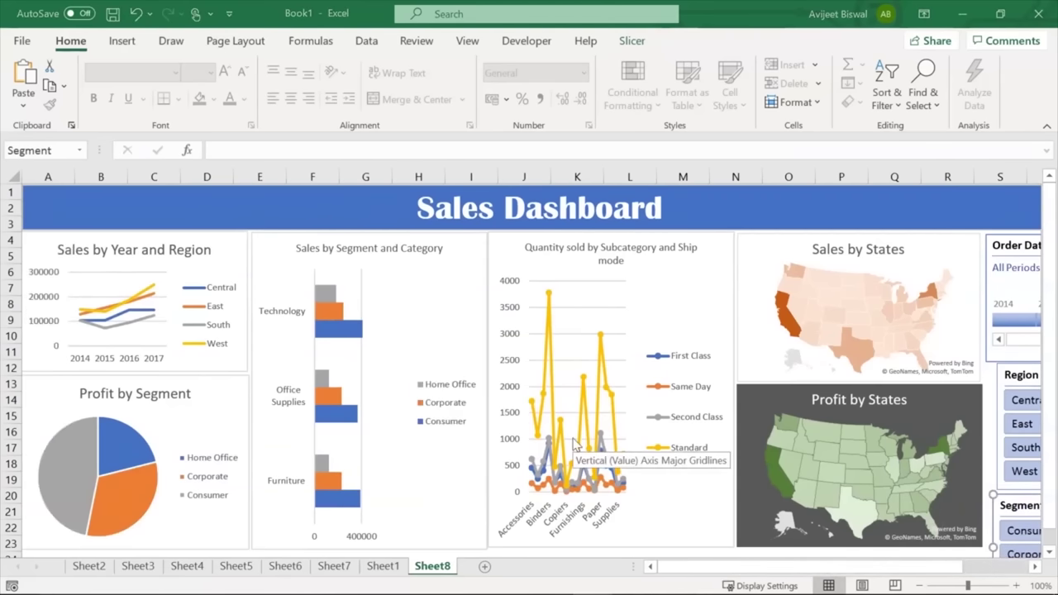